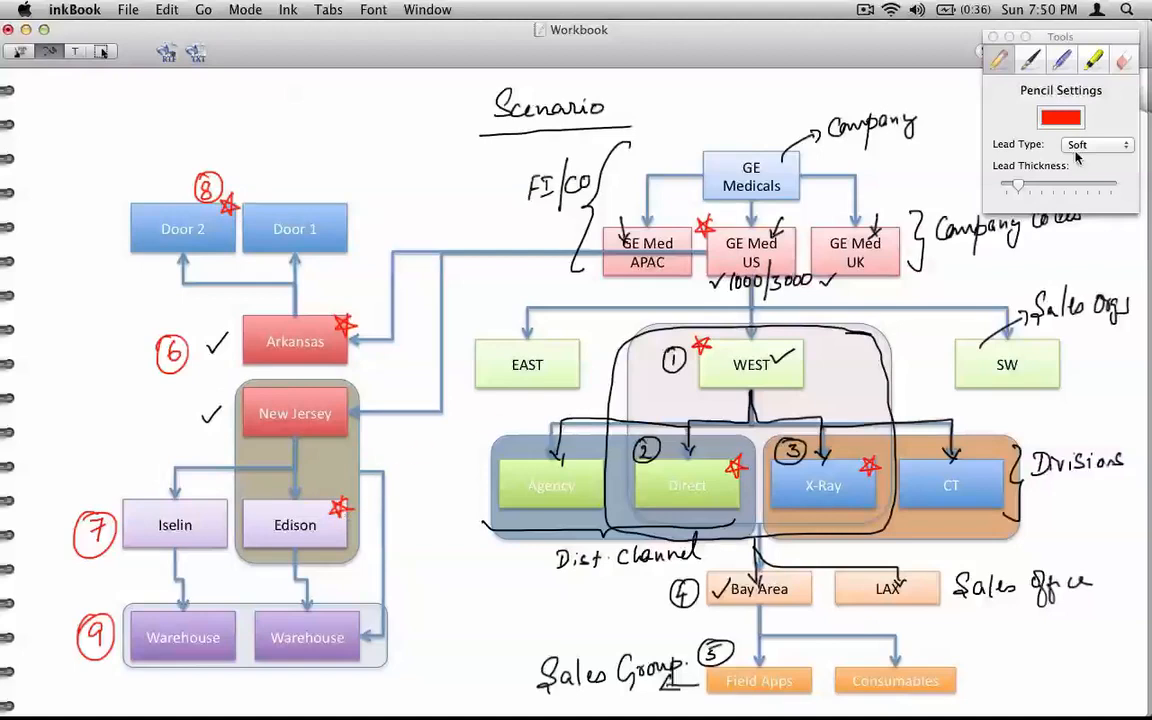
Step: Set the pencil colour to green and mark the Bay Area, Field Apps and second Warehouse boxes with small circles
click(1060, 117)
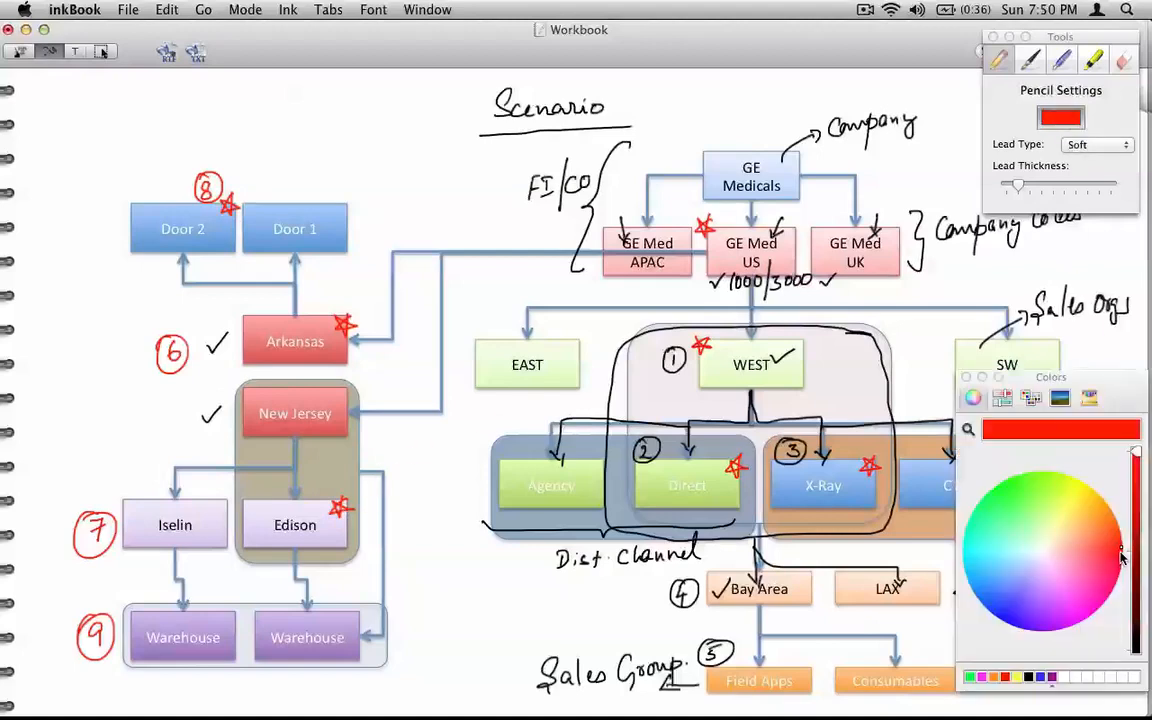
click(993, 489)
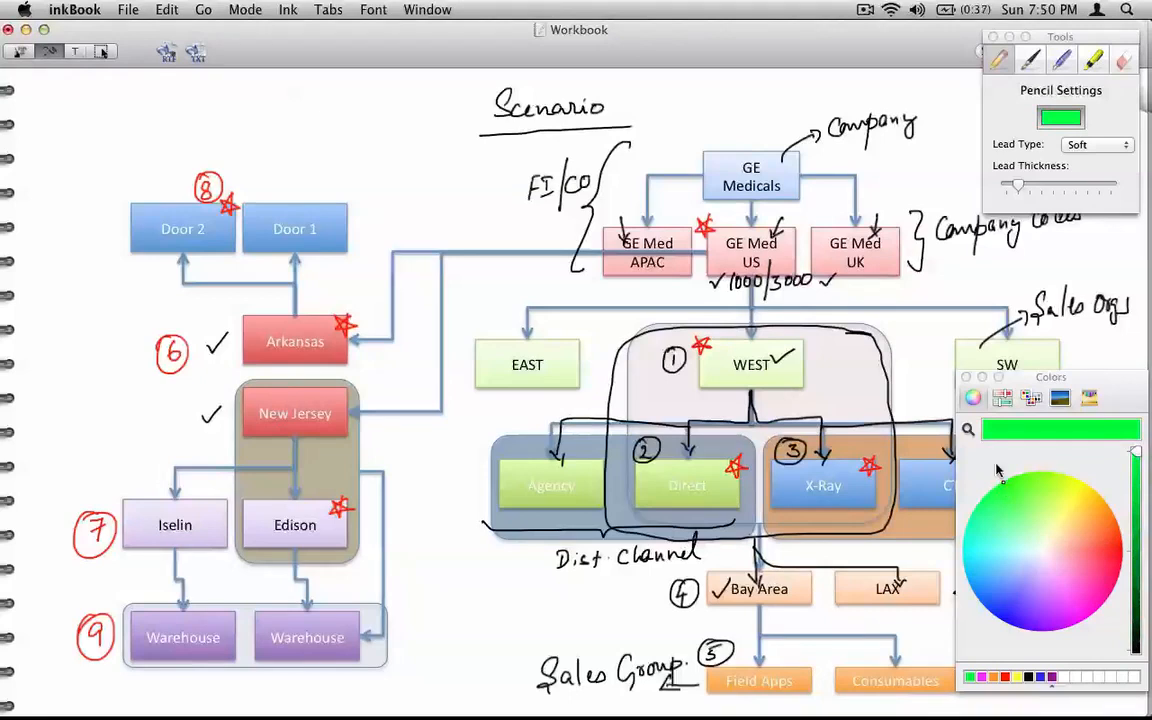
click(966, 379)
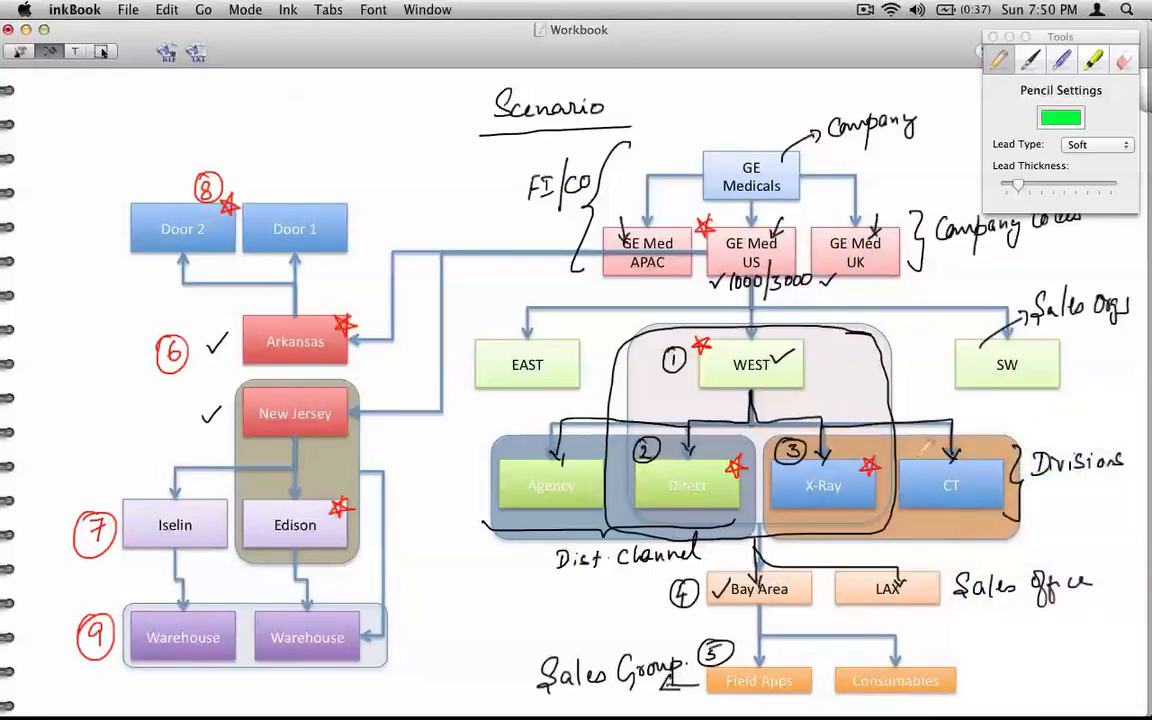
drag(806, 572, 808, 570)
drag(809, 666, 811, 664)
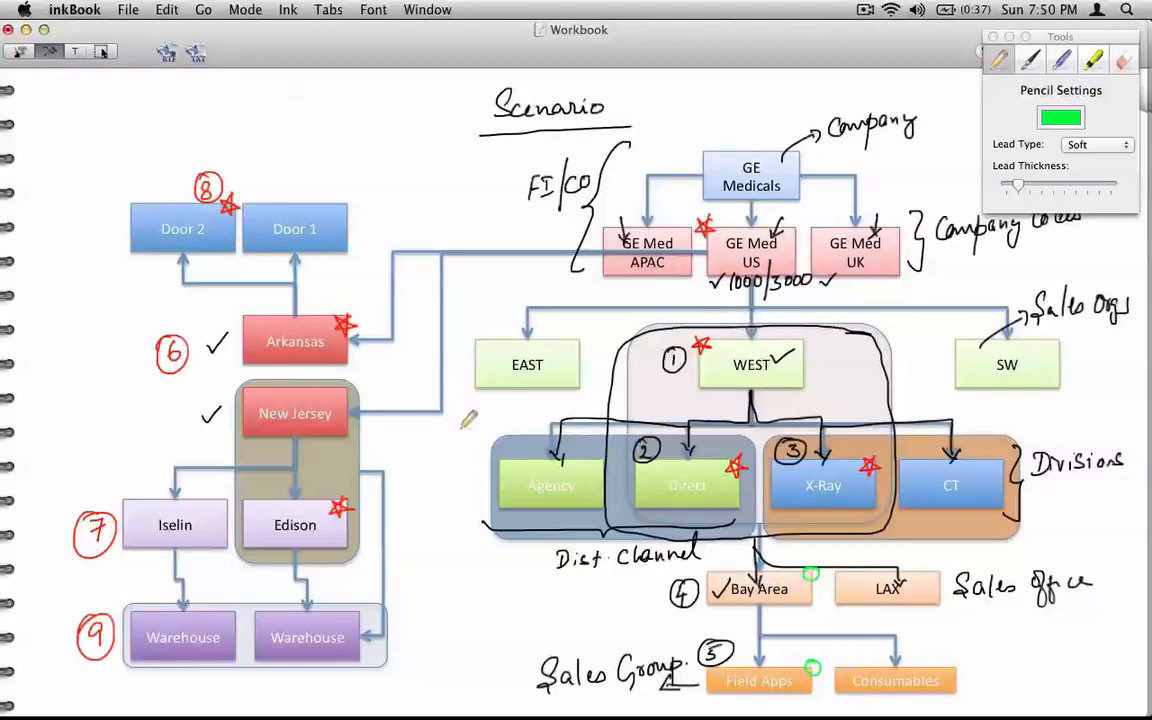
drag(358, 607, 357, 606)
Step: Set the pencil colour to black and close the Tools palette
click(1060, 118)
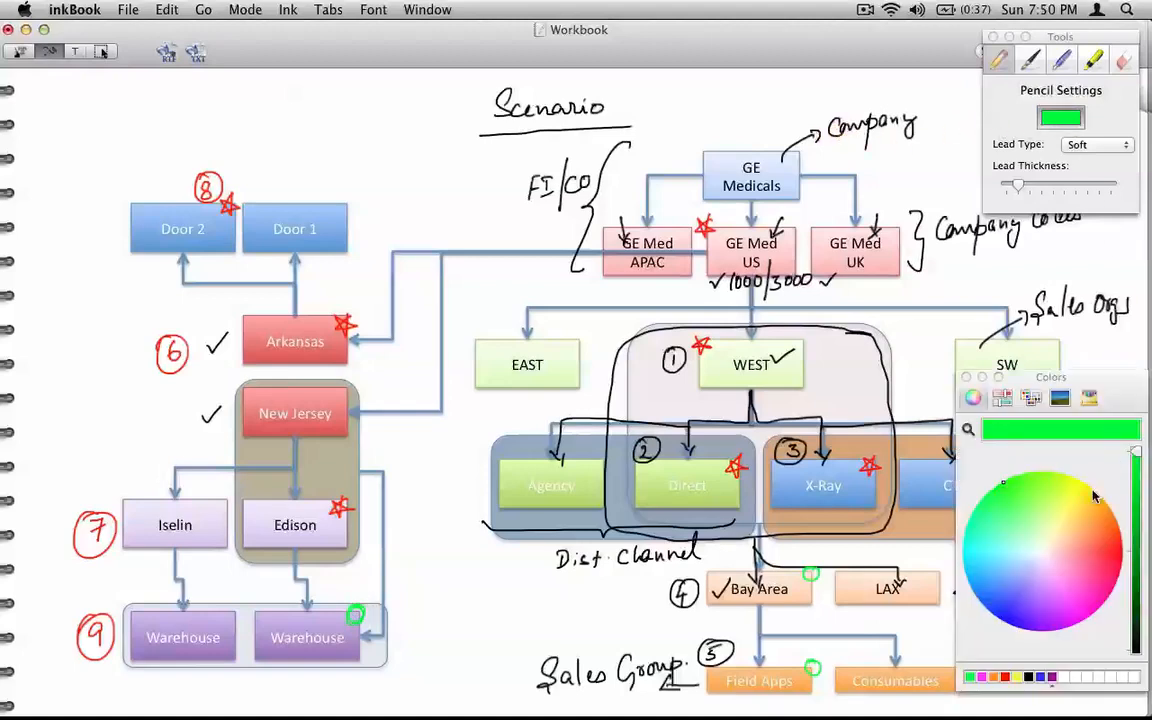
drag(1136, 452, 1130, 669)
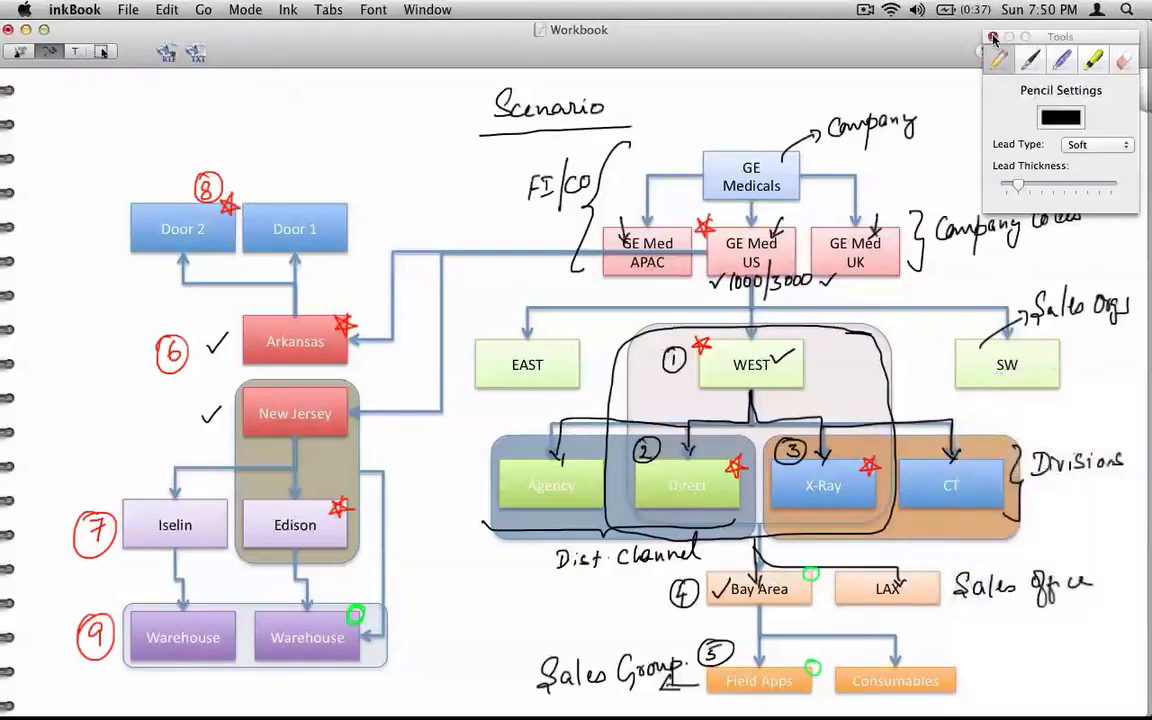
click(993, 38)
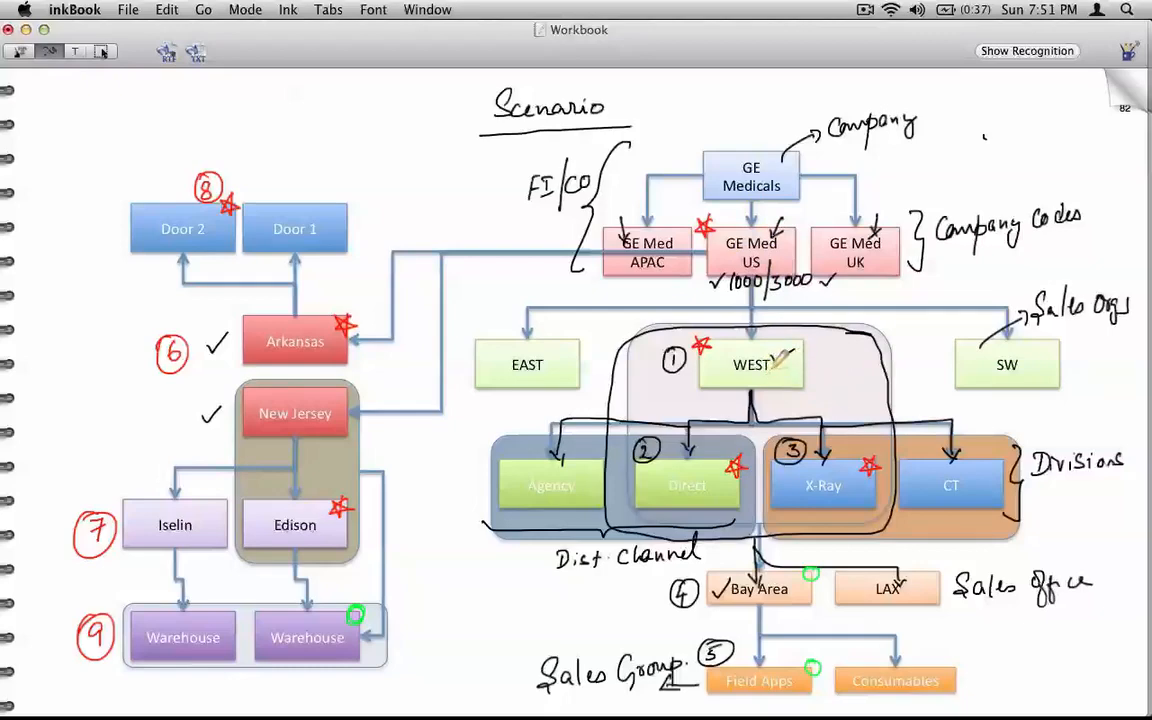
Step: Turn to the blank notebook page 83, switch to SAPGUI and try to start transaction spro
click(1100, 133)
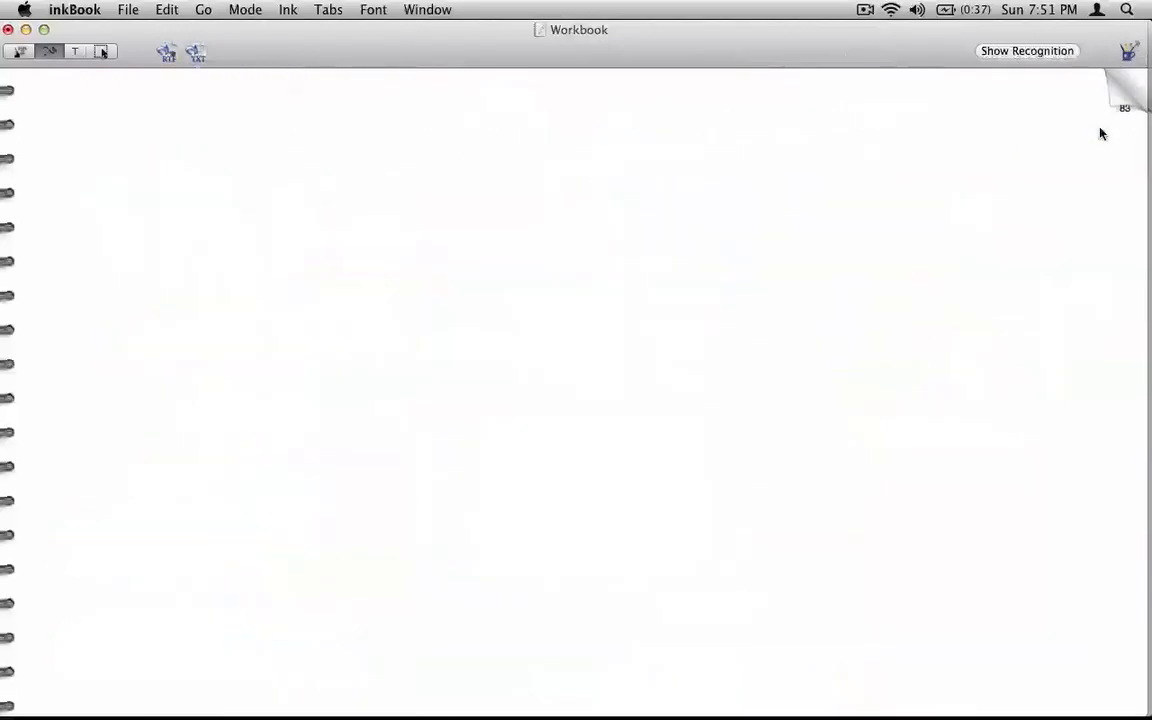
key(super+Tab)
key(super+Tab)
key(super+Tab)
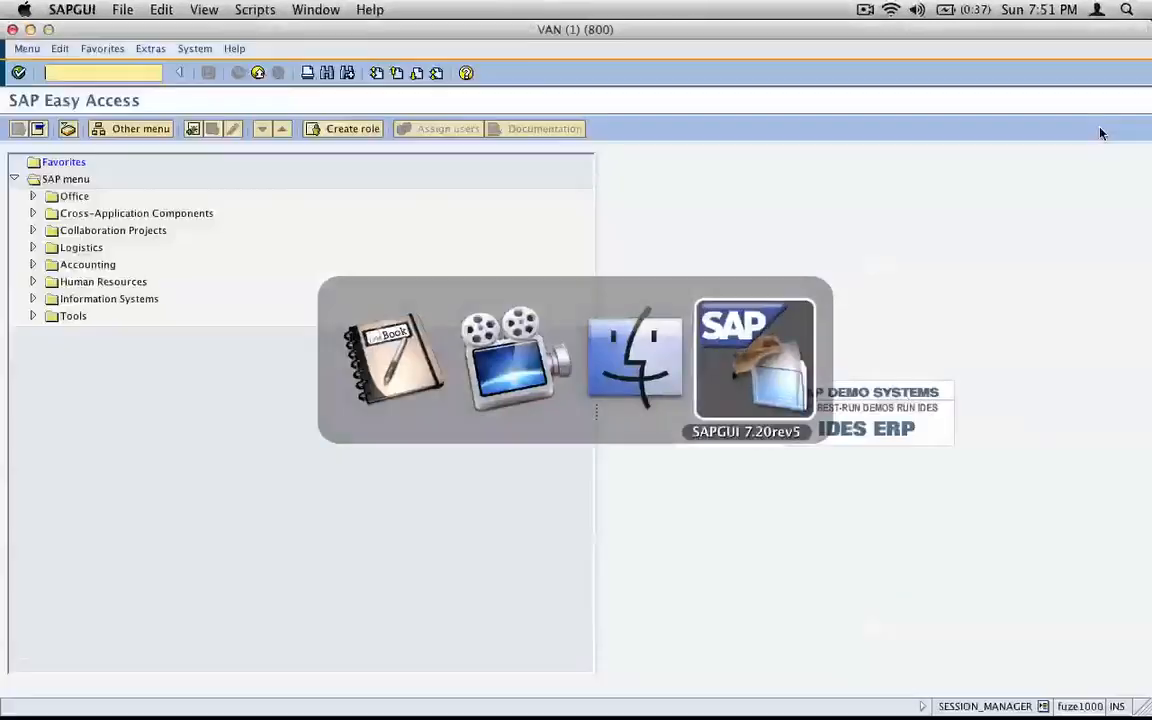
text(spro)
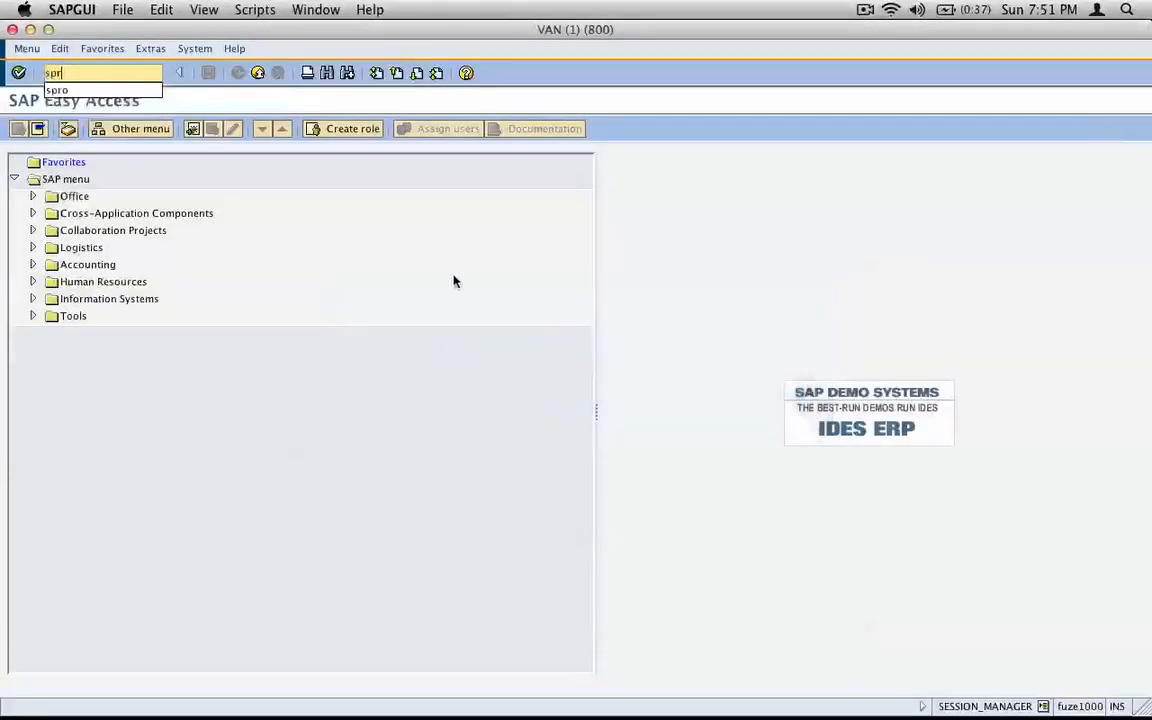
key(Return)
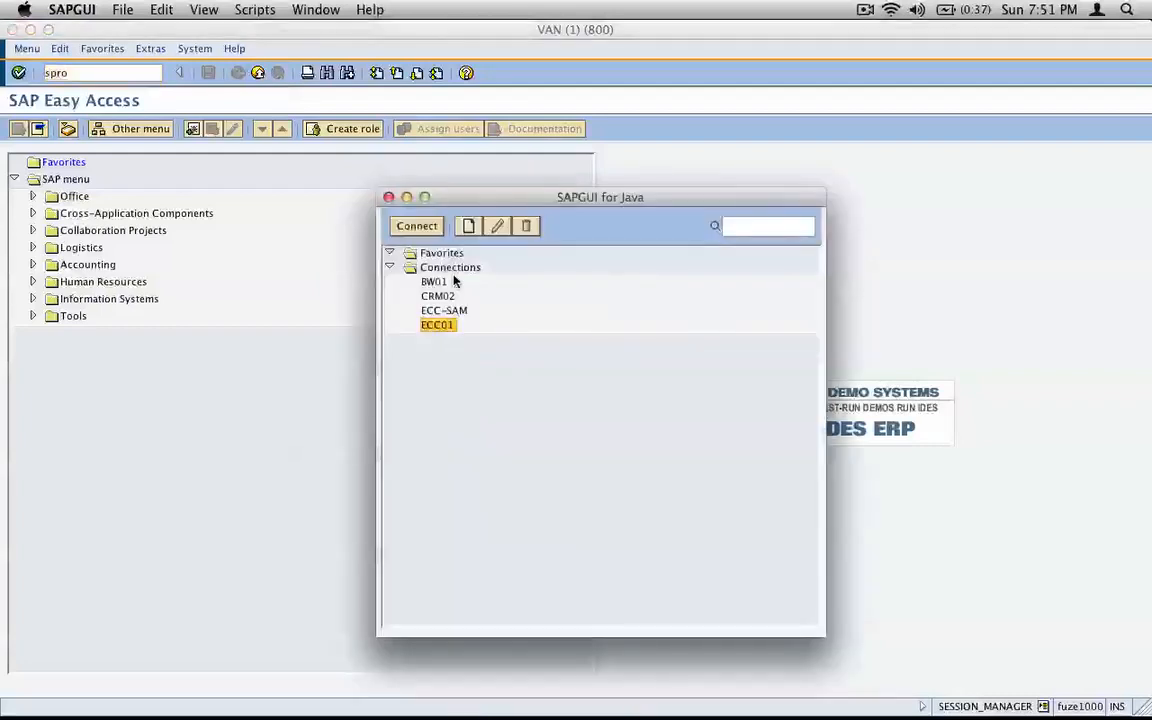
Step: Connect to the ECC01 system and log on with the user name and account password
key(Return)
text(spt)
key(BackSpace)
text(iva)
key(Tab)
text(******)
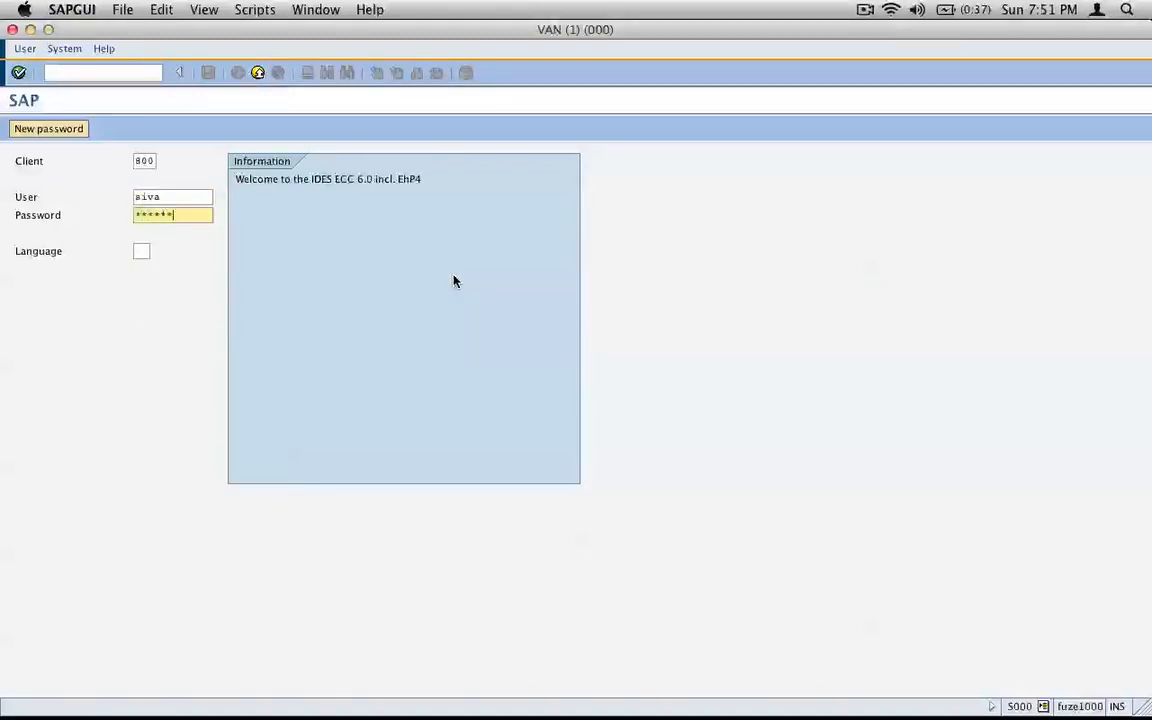
text(**)
key(Return)
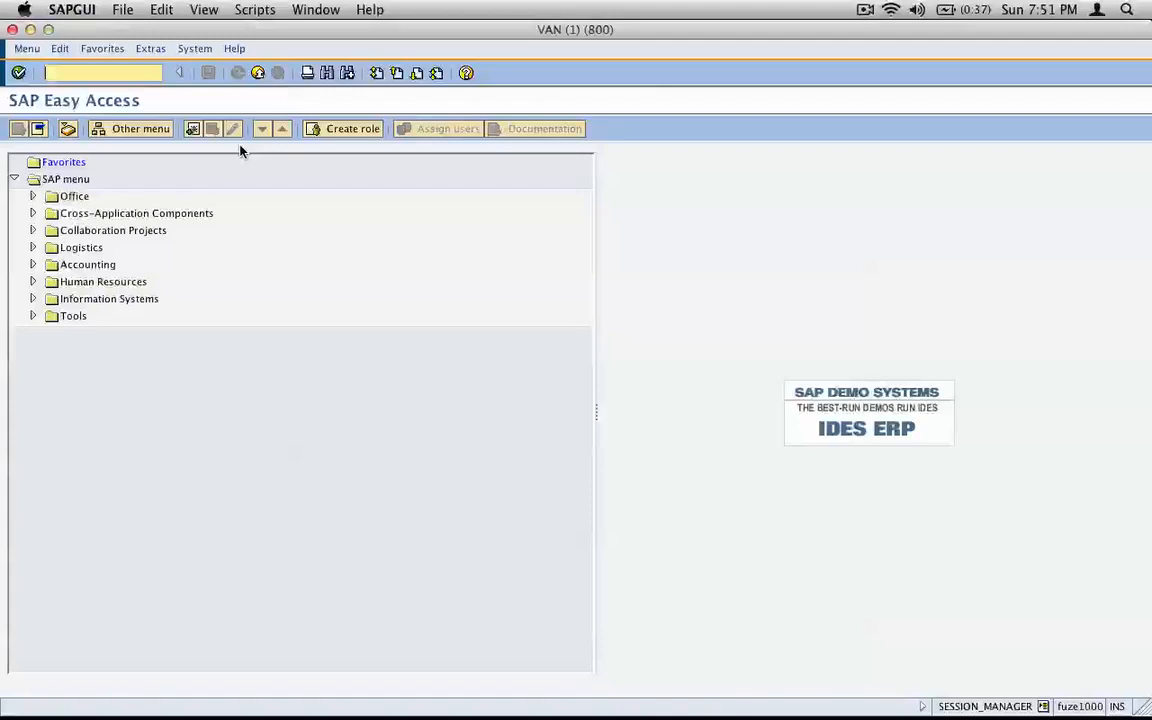
Step: Run transaction spro and open the SAP Reference IMG
text(spro)
key(Return)
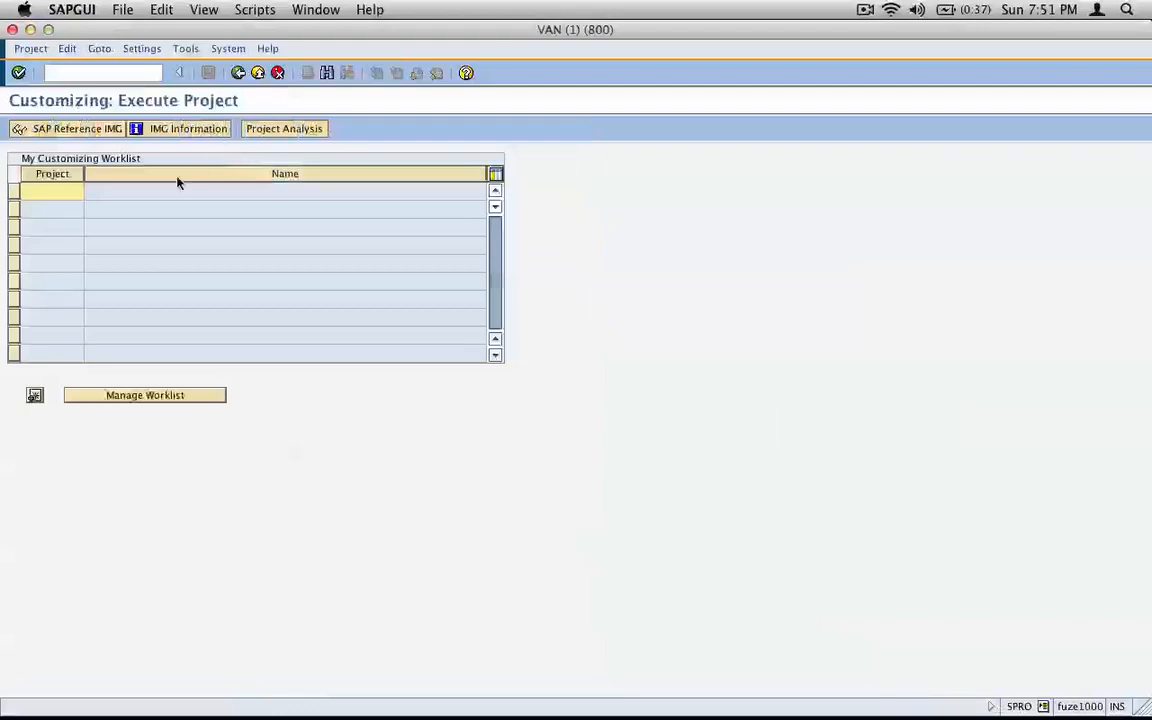
click(106, 131)
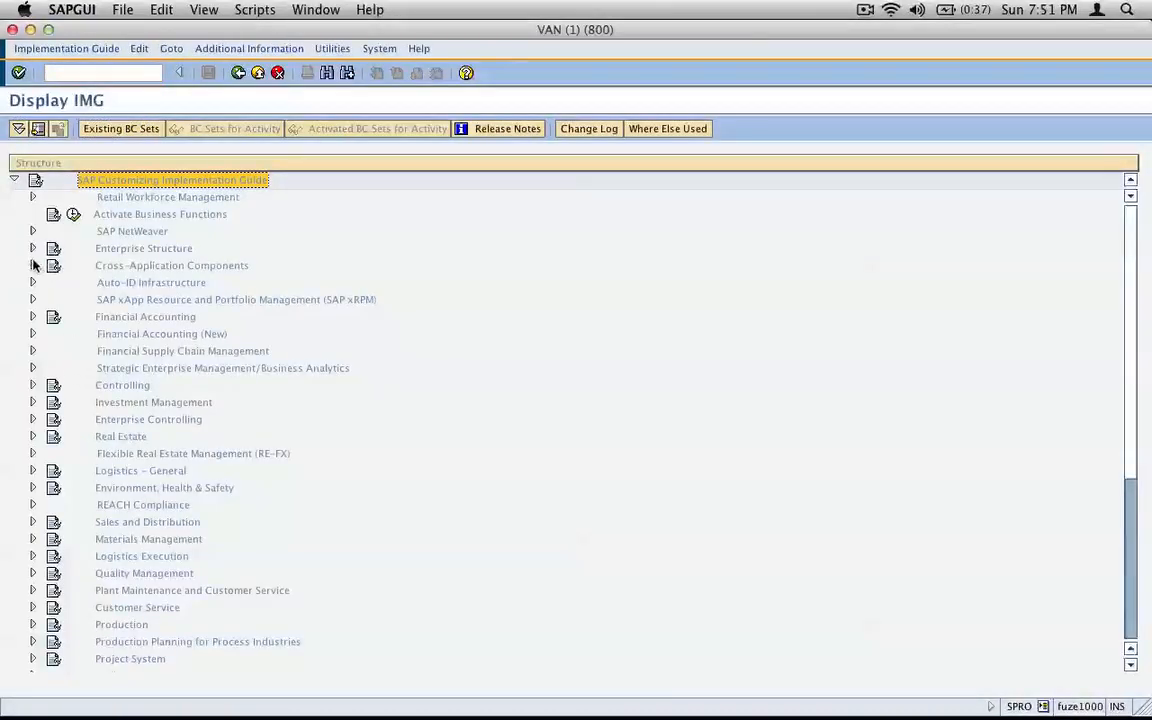
Step: Expand Enterprise Structure in the IMG, dismiss the connection error, and select the Assignment node
click(32, 248)
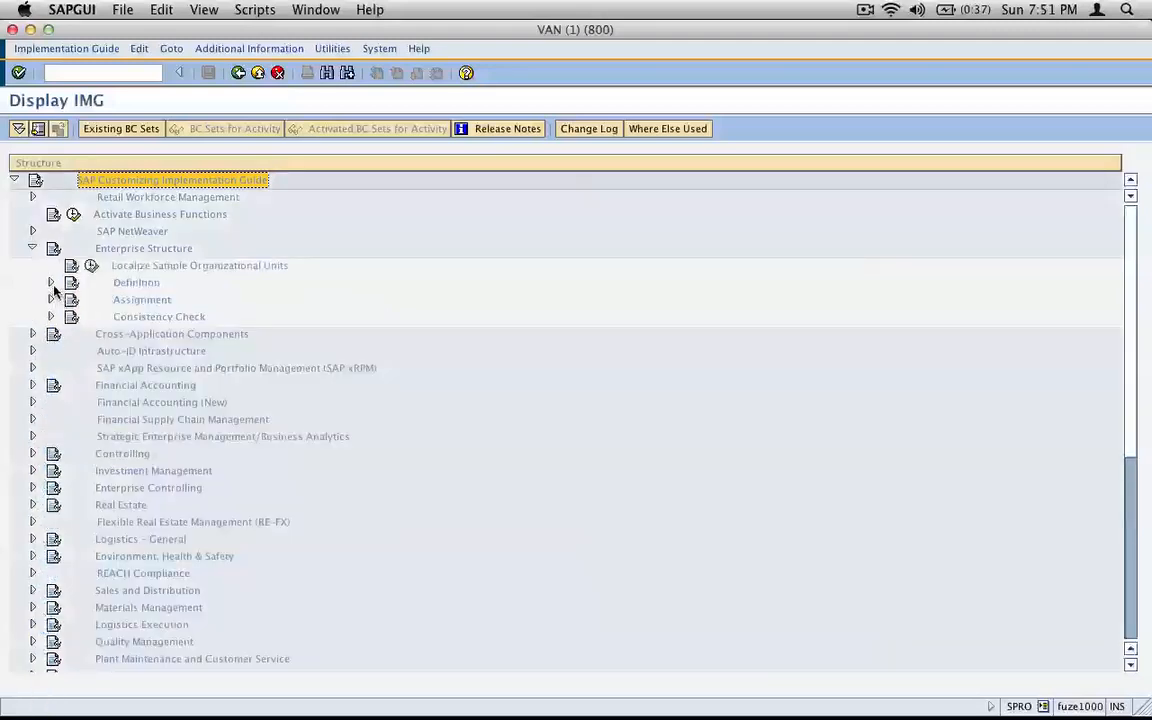
click(148, 284)
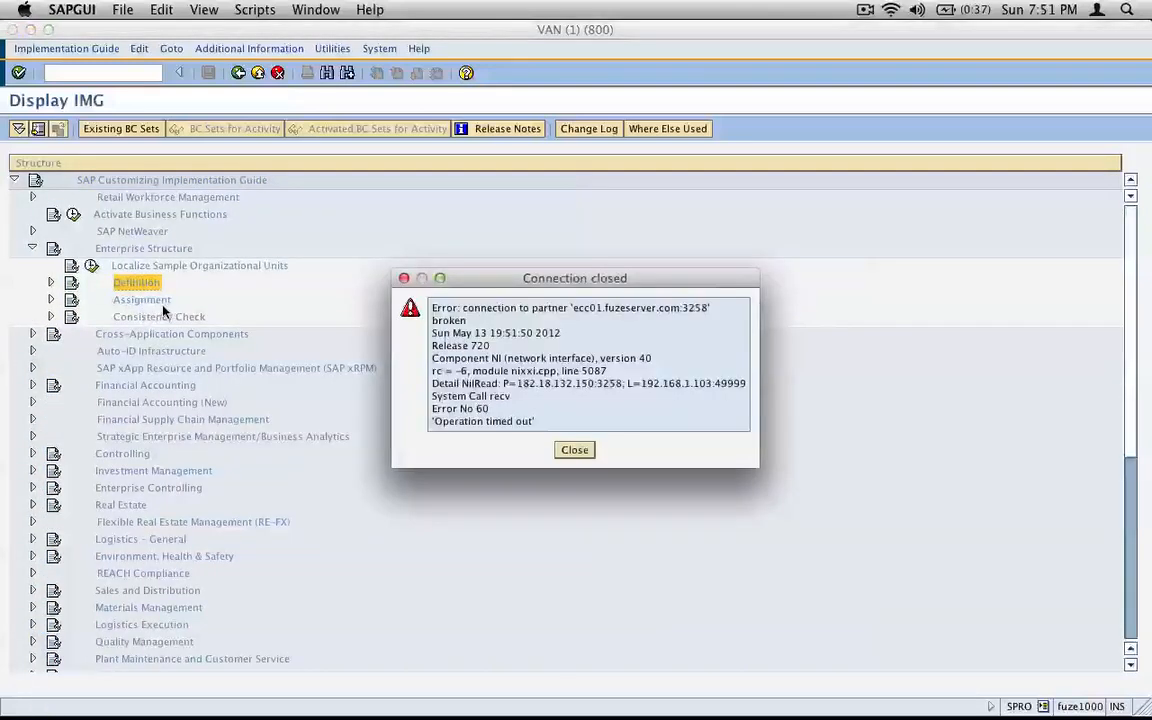
click(573, 450)
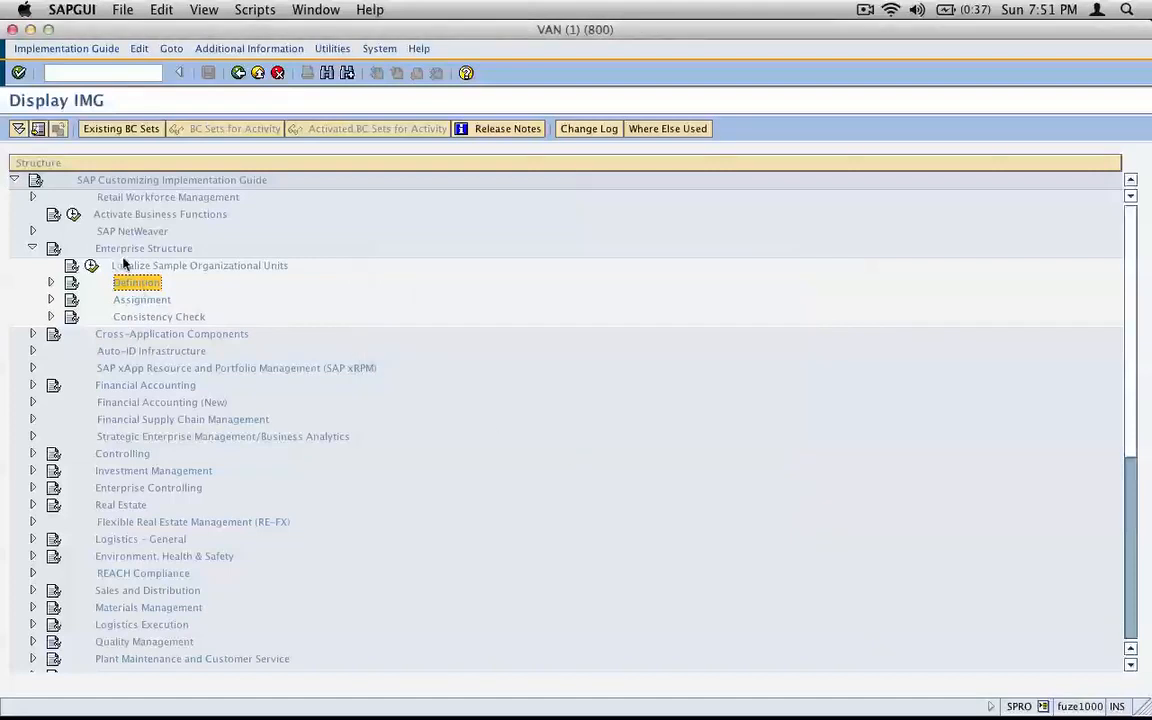
click(146, 303)
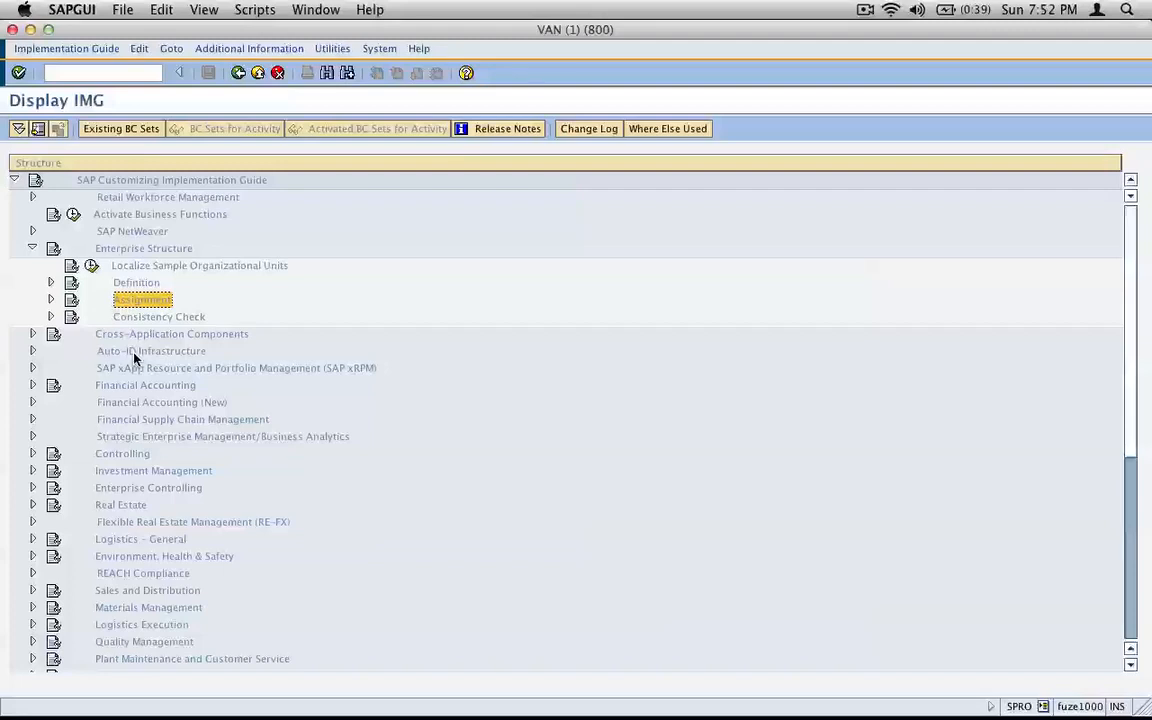
Step: Expand Definition and its Sales and Distribution node, and select the "Define, copy, delete, check sales organization" entry
key(super+Tab)
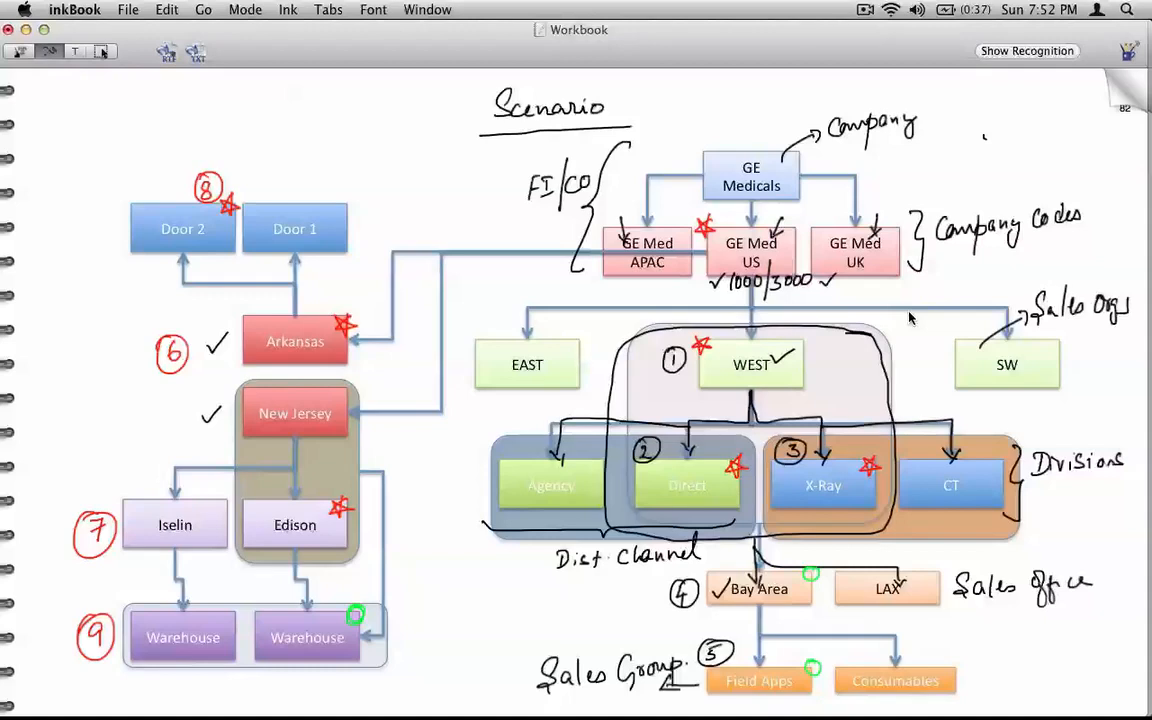
key(super+Tab)
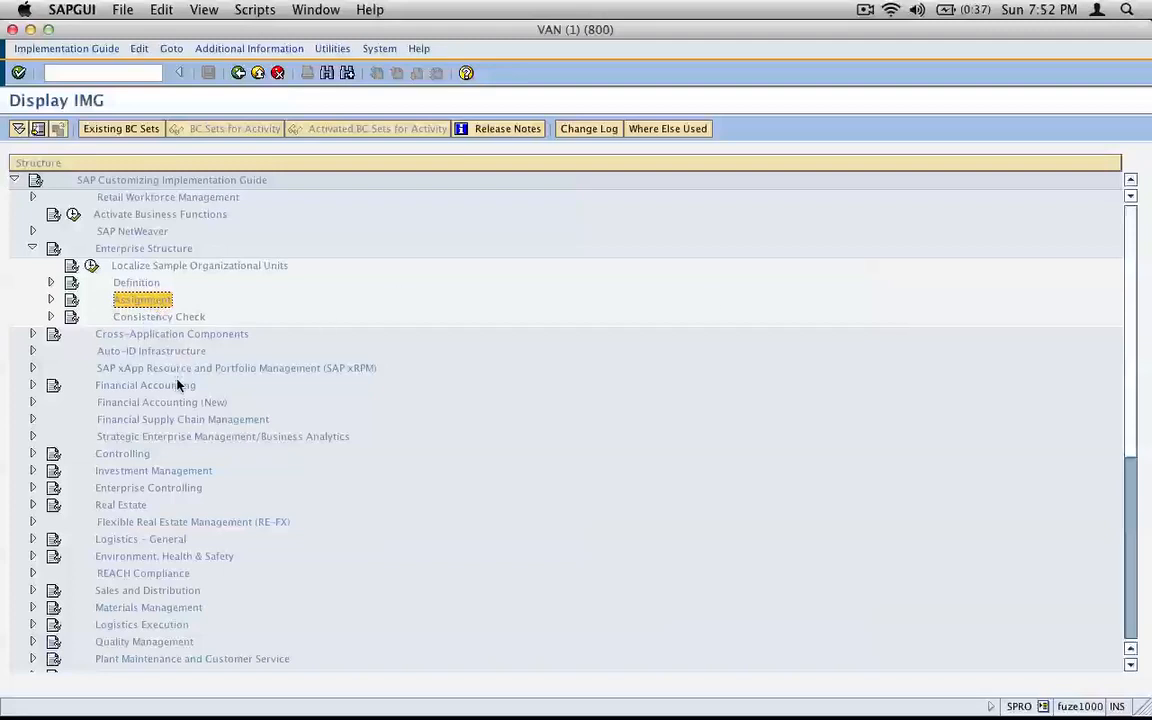
click(50, 284)
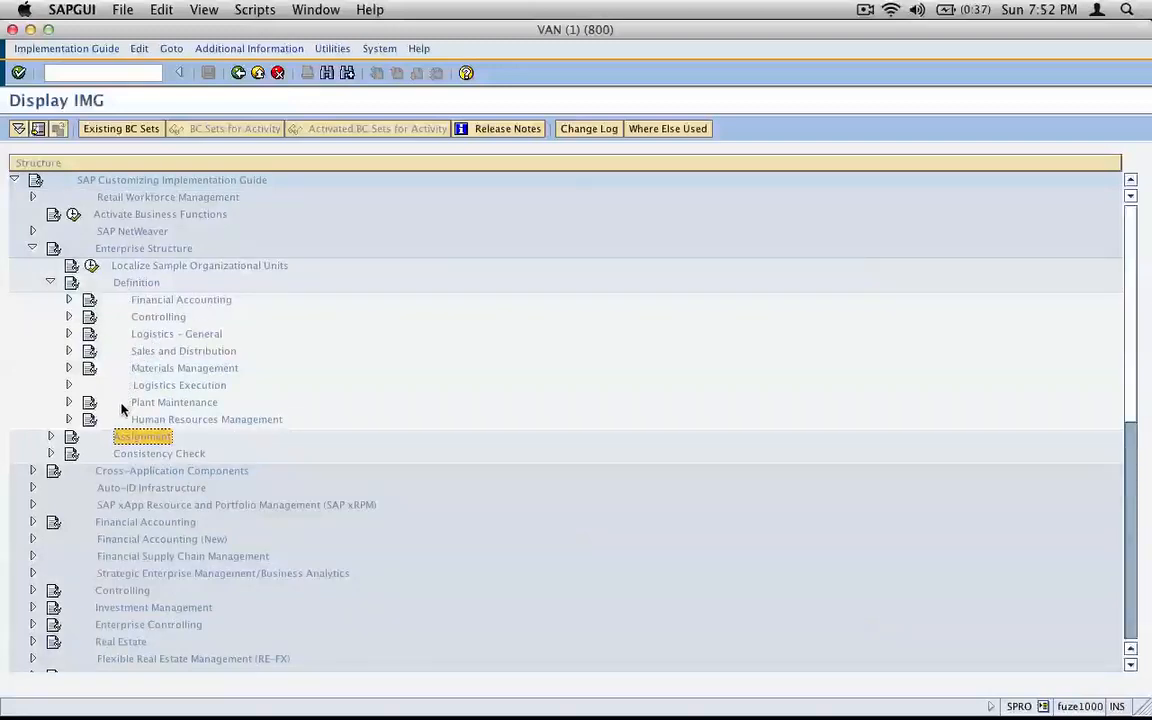
click(204, 337)
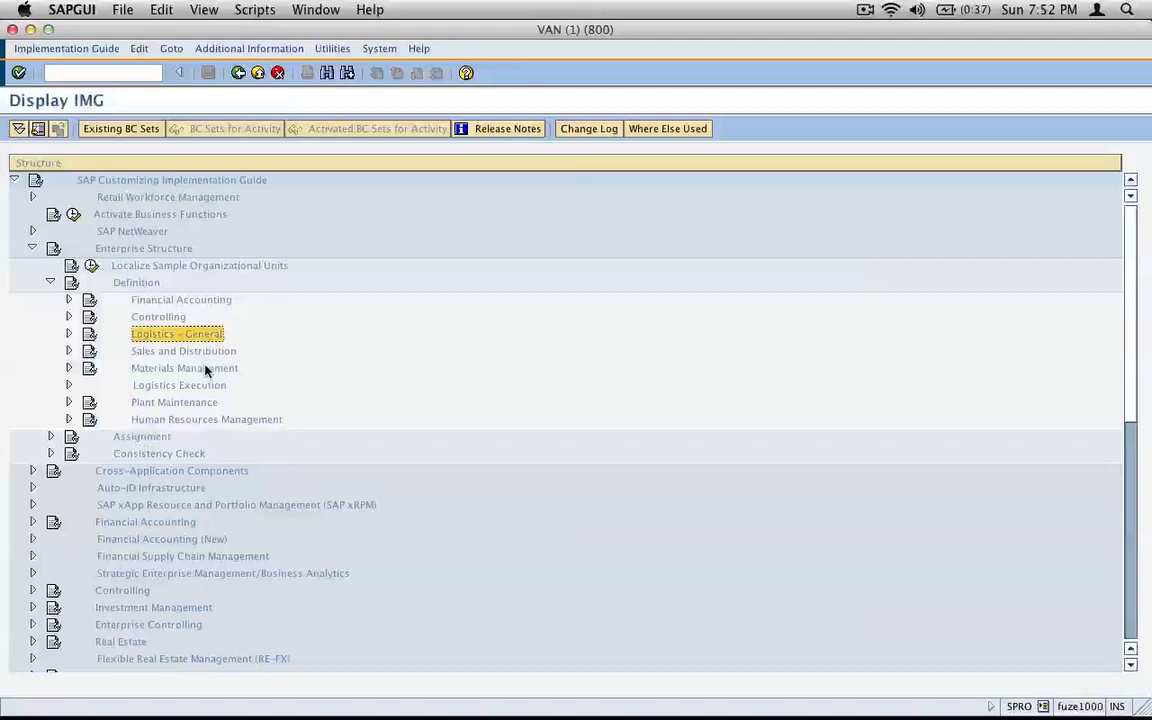
click(206, 352)
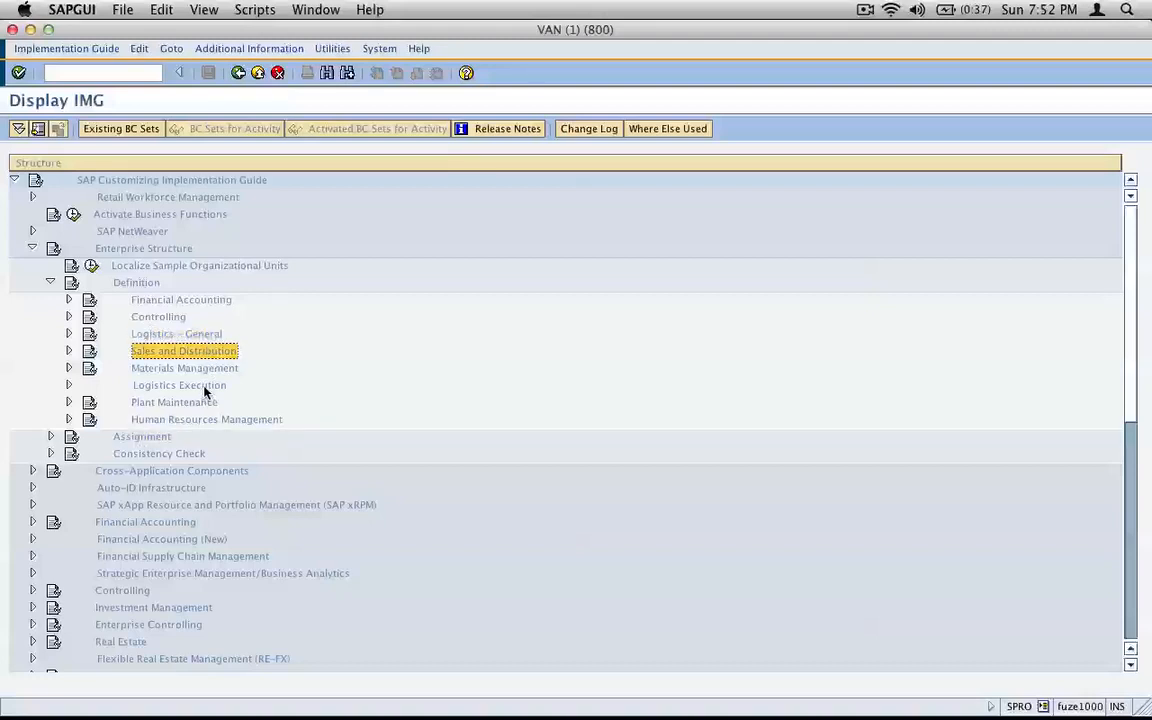
click(208, 388)
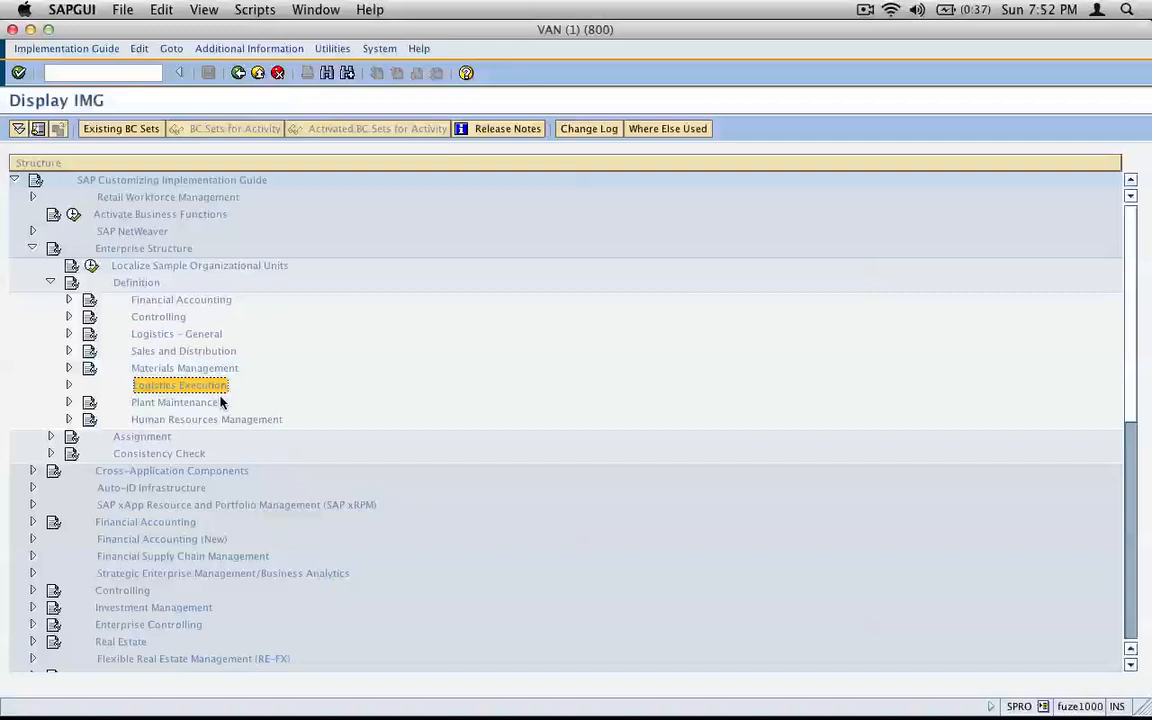
click(69, 352)
click(318, 369)
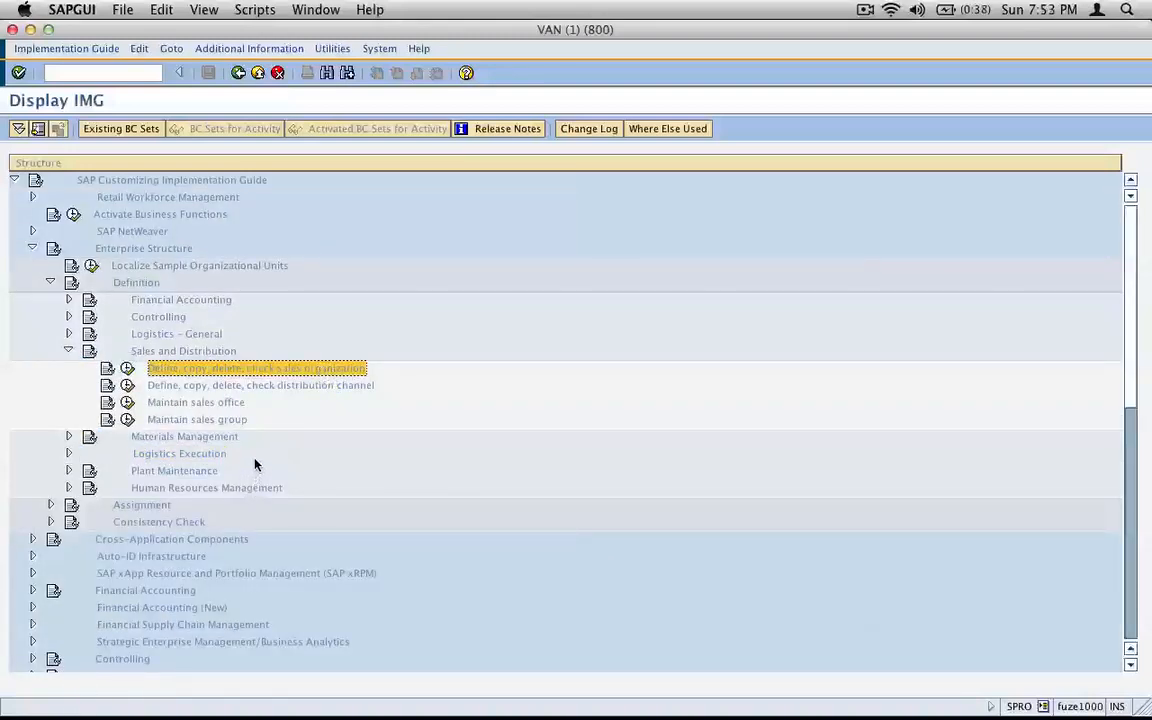
Step: Capture a screenshot of the IMG tree from Enterprise Structure down to Maintain sales group
key(super+shift+4)
drag(22, 236, 410, 420)
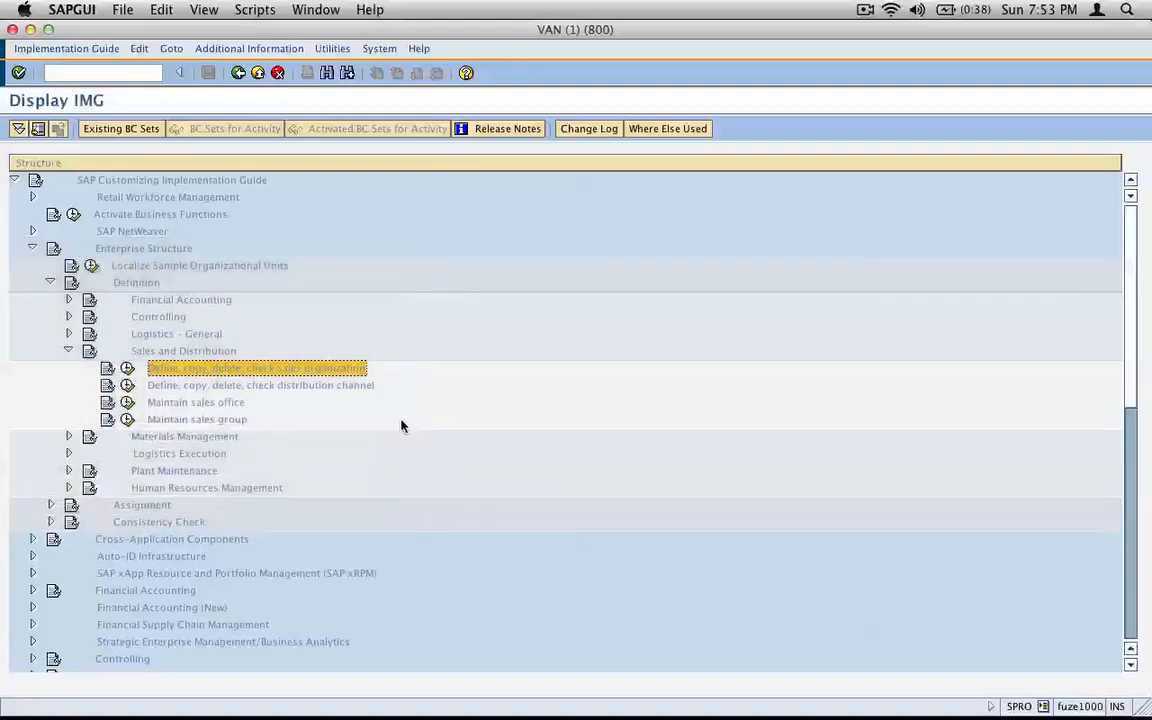
Step: Switch to inkBook, turn to blank page 83 and handwrite the underlined title "Sales Org" at the top
key(super+Tab)
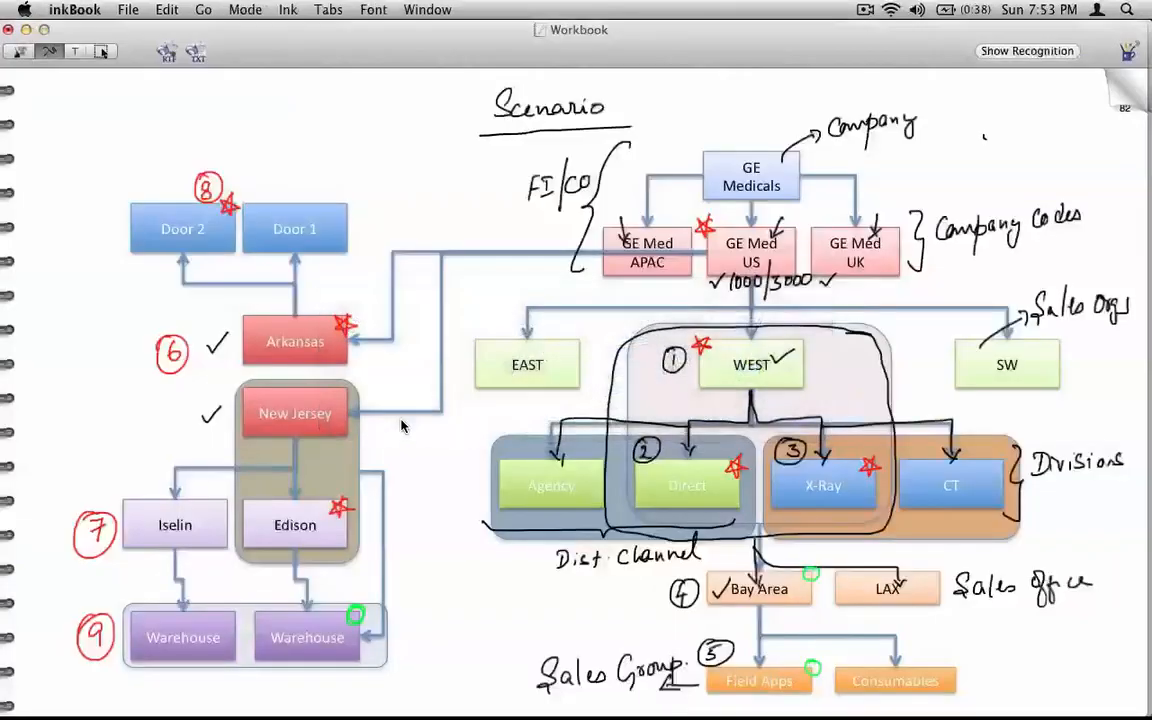
click(1115, 113)
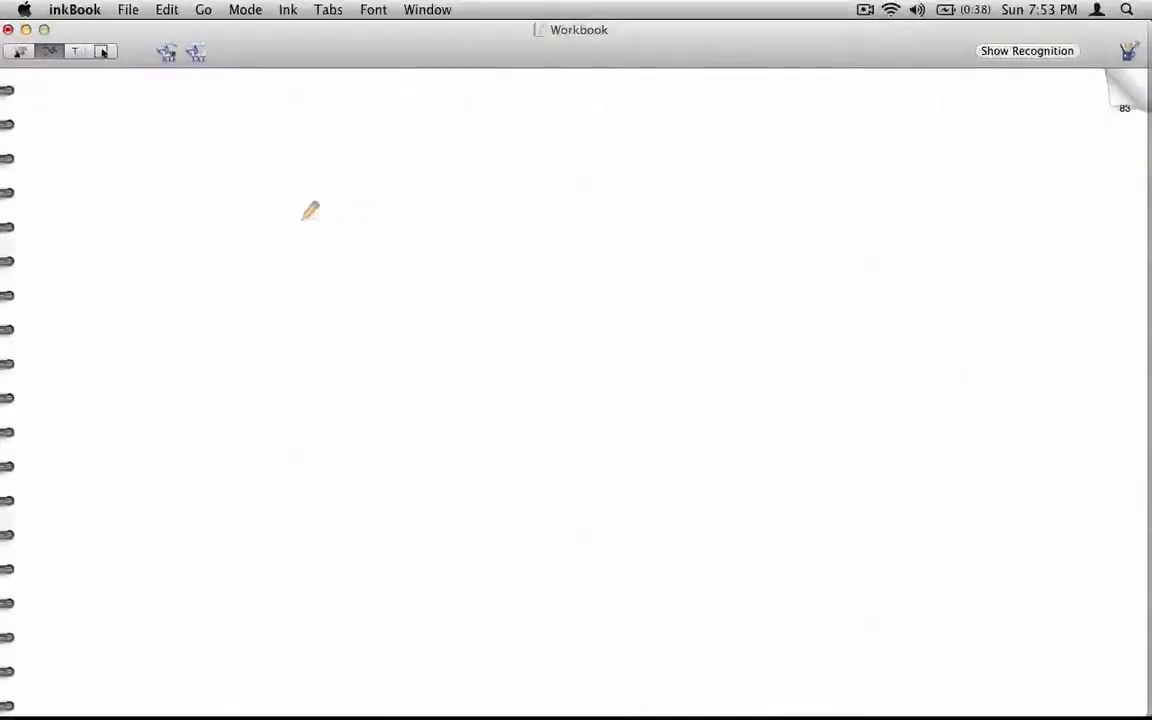
mouse_move(520, 107)
mouse_down()
mouse_move(513, 119)
mouse_move(572, 118)
mouse_move(591, 103)
mouse_move(620, 113)
mouse_move(617, 128)
mouse_up()
drag(487, 141, 664, 135)
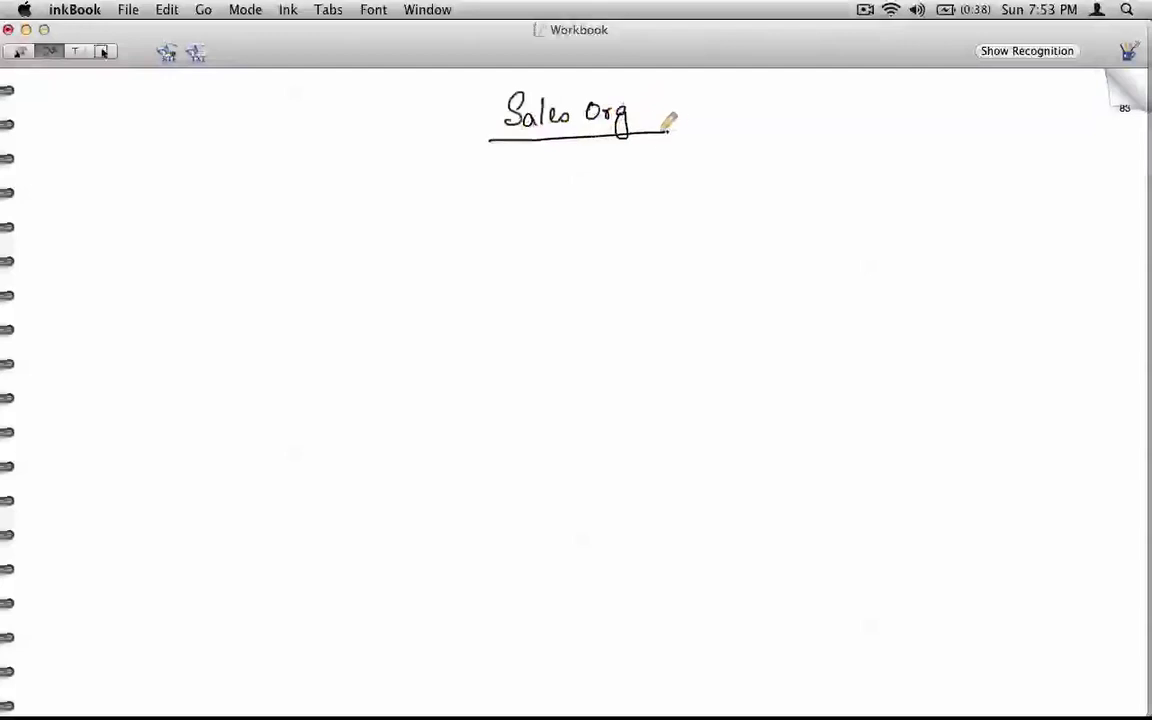
Step: Paste the captured IMG tree image onto the page and centre it beneath the Sales Org title
key(super+v)
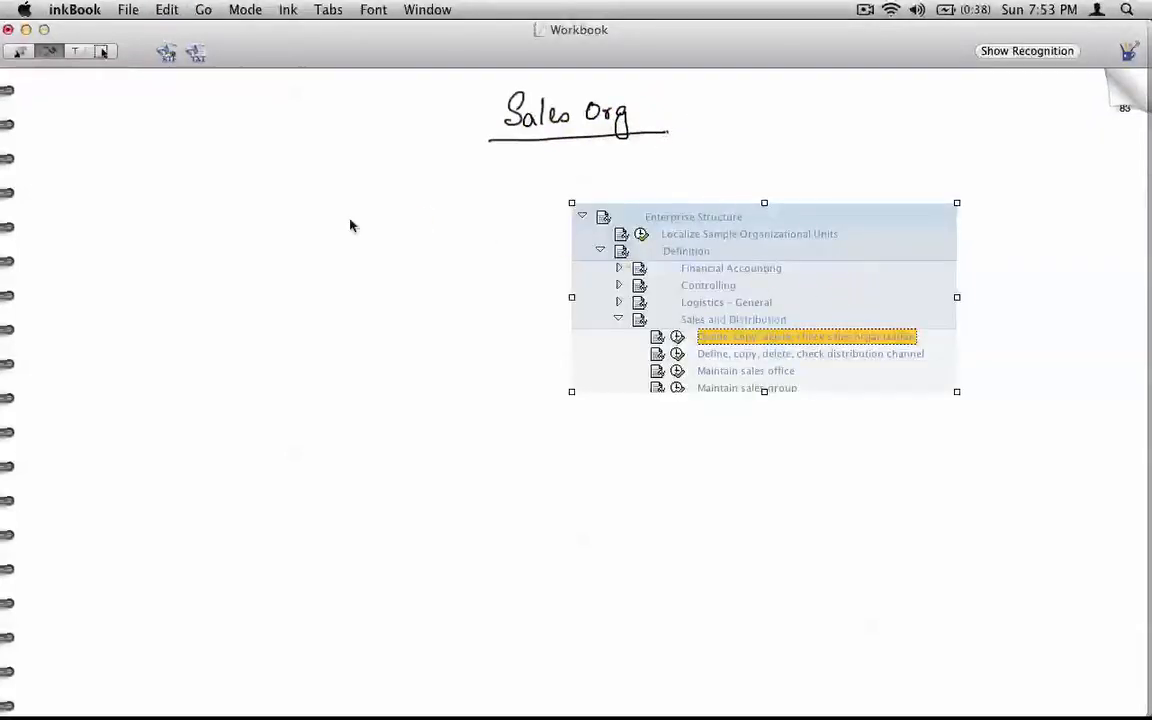
key(super+4)
drag(701, 339, 514, 306)
click(545, 456)
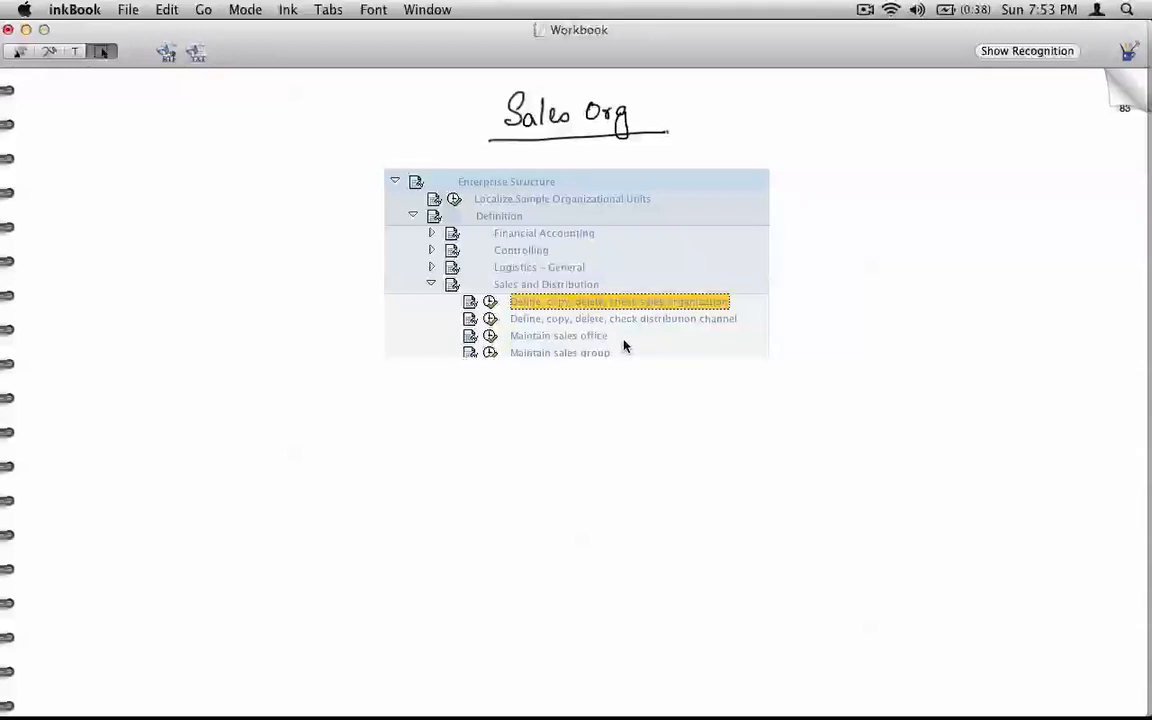
Step: Switch to SAPGUI, execute "Define, copy, delete, check sales organization" and move the Choose Activity dialog to mid-screen
key(super+Tab)
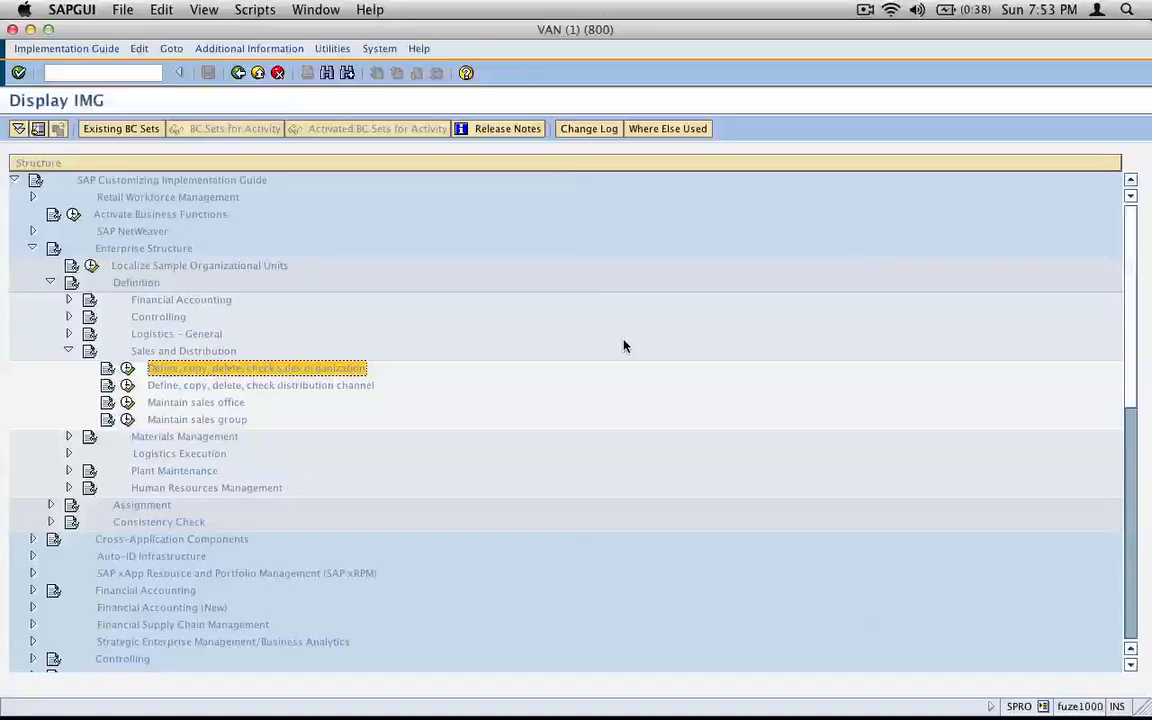
click(127, 368)
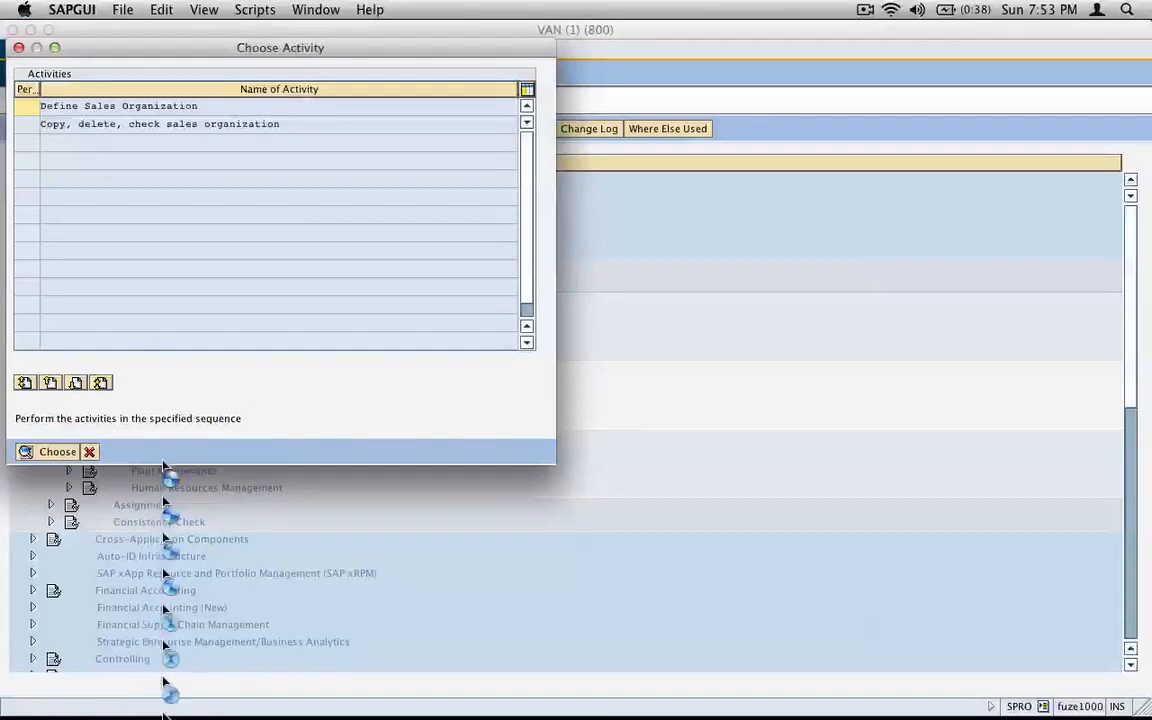
drag(368, 54, 721, 200)
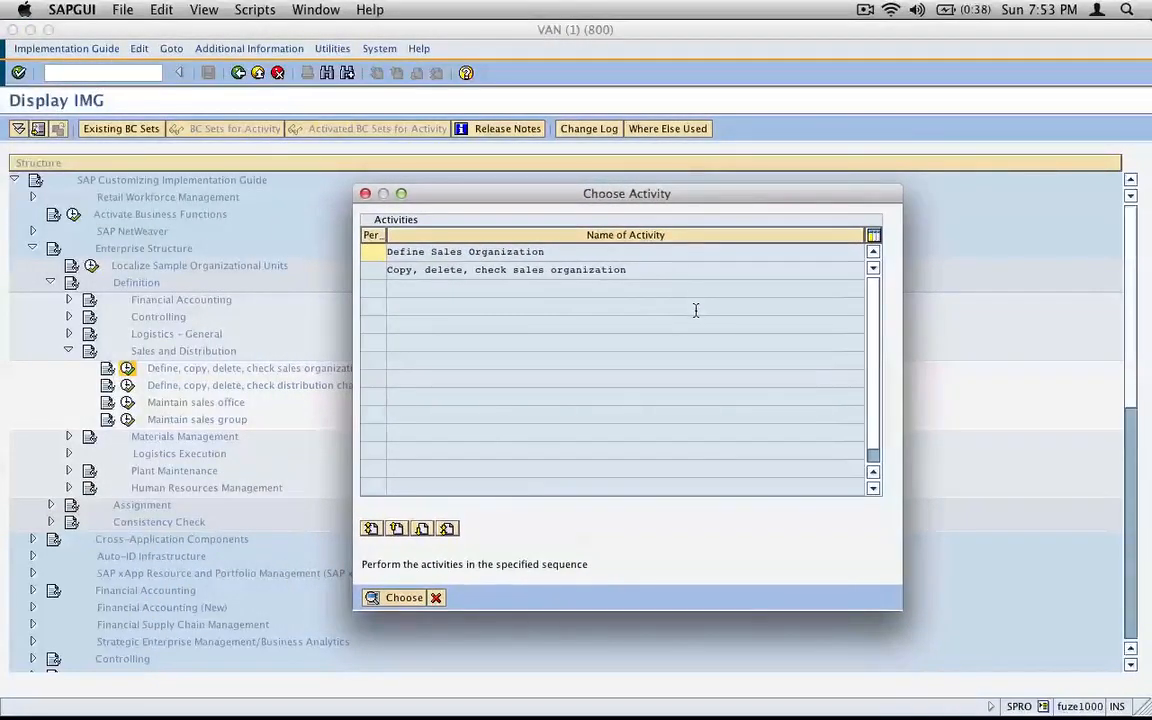
Step: Highlight the "Copy, delete, check sales organization" activity and capture a screenshot of the IMG tree with the Choose Activity dialog
drag(545, 252, 383, 254)
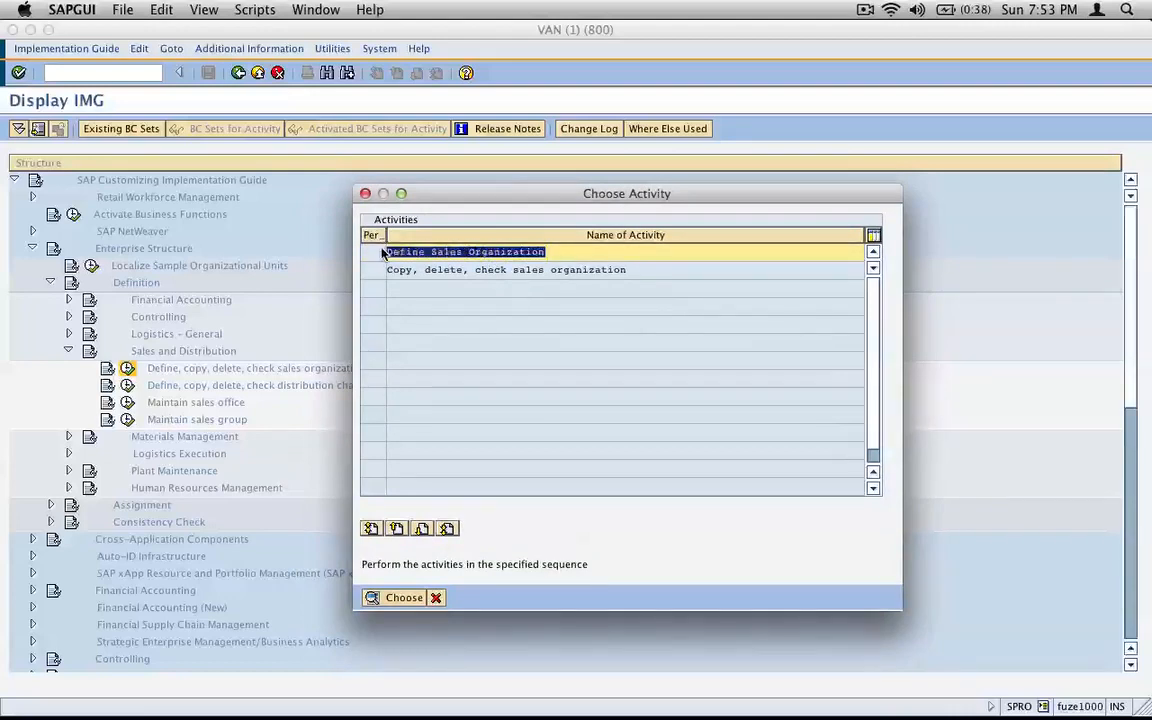
click(617, 270)
drag(449, 276, 387, 281)
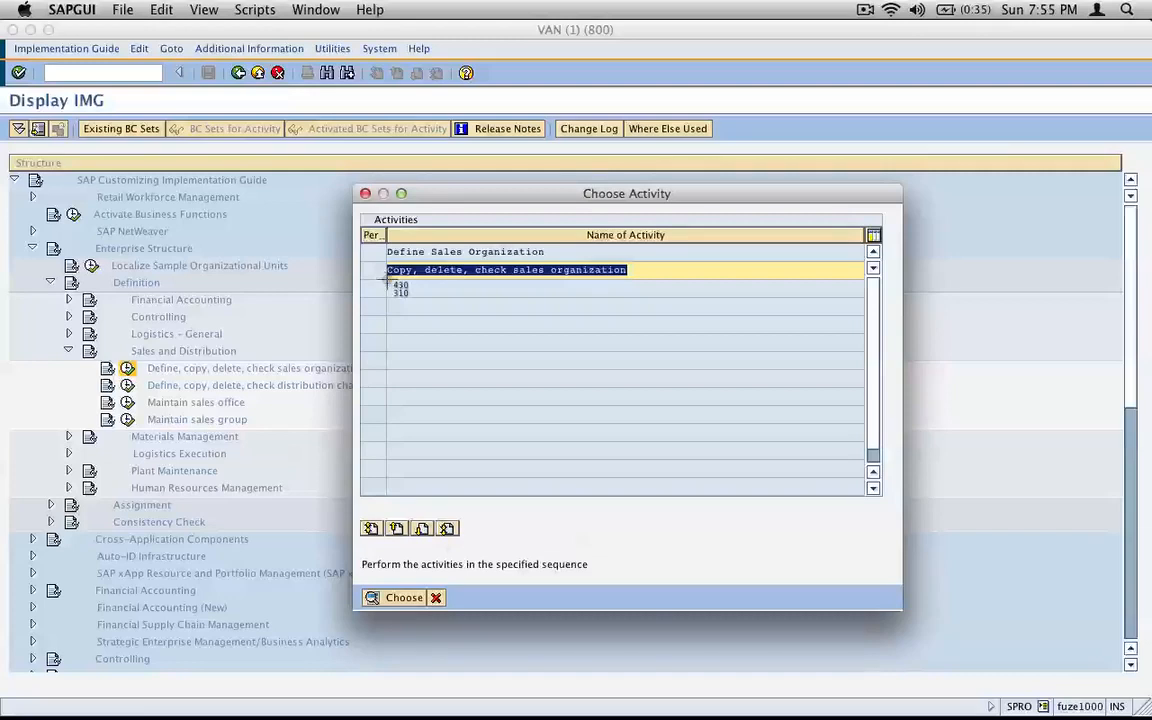
drag(18, 172, 686, 612)
Step: Switch to inkBook, move the existing tree image to the page's upper-left corner and place the Choose Activity screenshot below the Sales Org title
key(super+Tab)
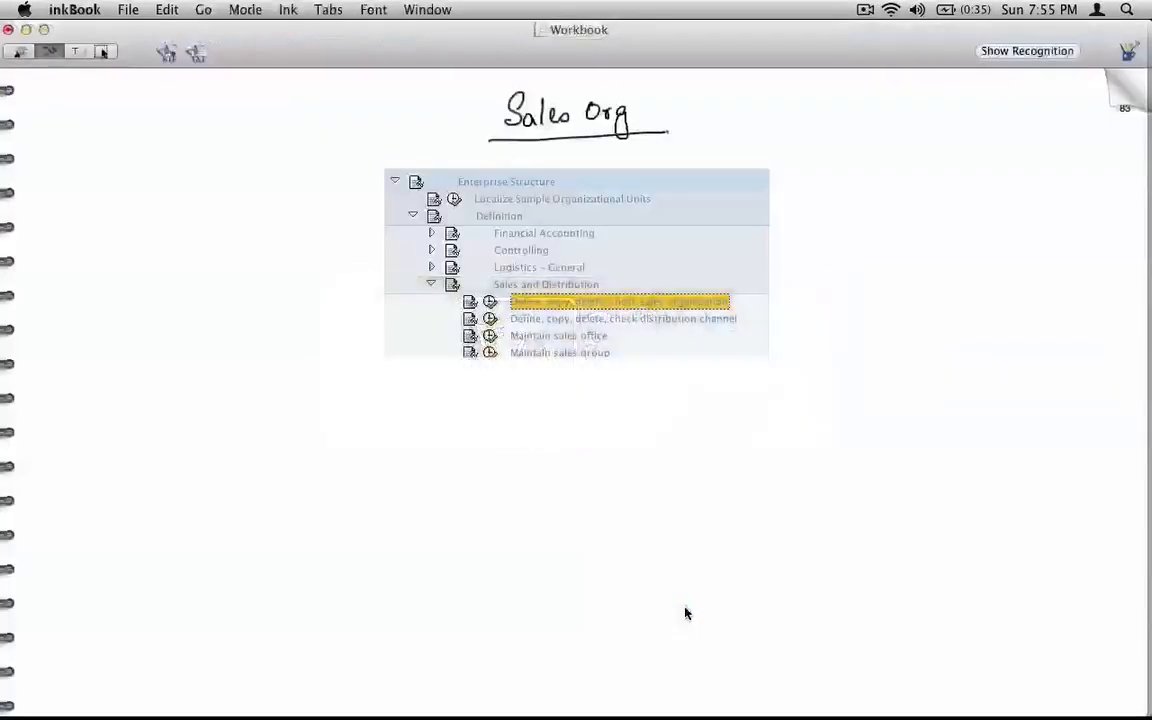
key(super+v)
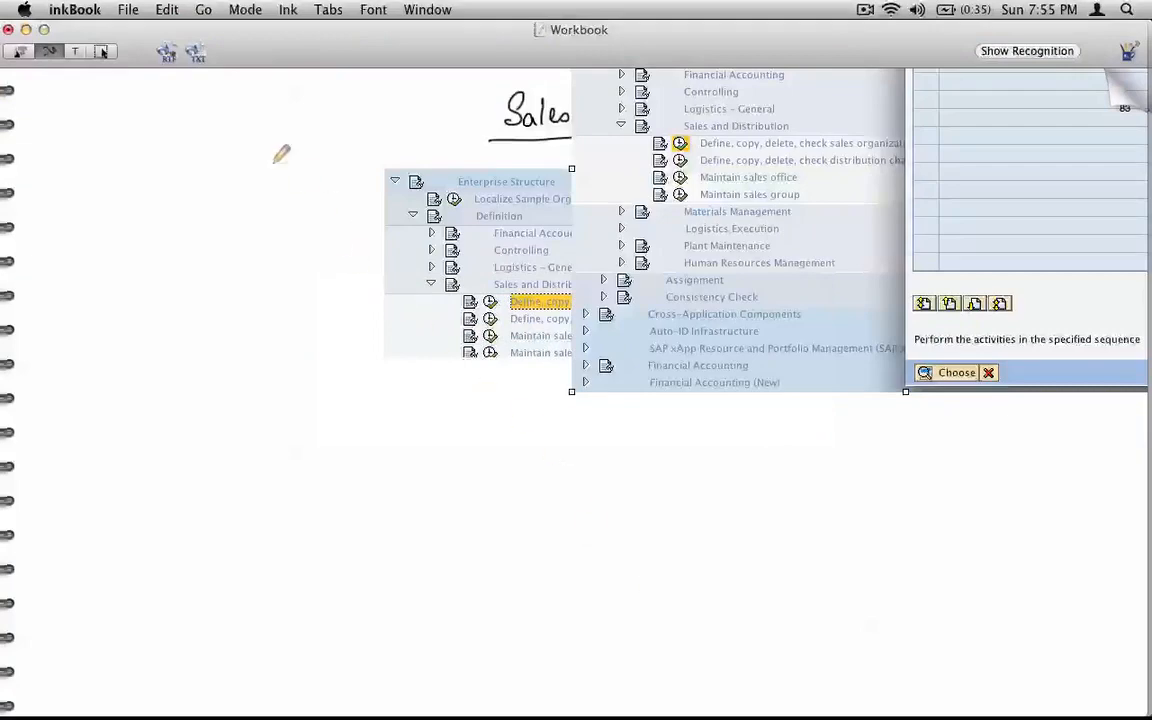
click(101, 52)
drag(470, 260, 108, 177)
key(super+v)
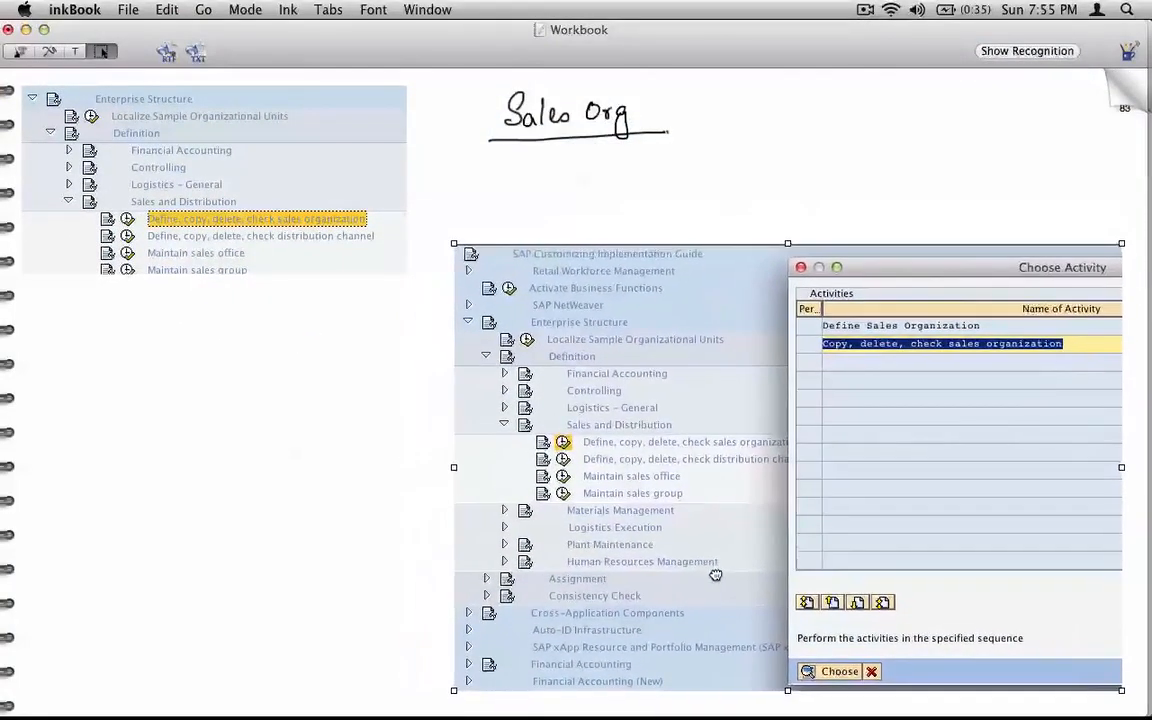
Step: Handwrite callouts 1 and 2 at the highlighted tree node and activity, draw an arrow to Choose, and turn to page 84
click(57, 52)
mouse_move(402, 206)
mouse_down()
mouse_move(383, 216)
mouse_move(434, 190)
mouse_move(391, 220)
mouse_up()
drag(453, 183, 453, 191)
mouse_move(451, 175)
mouse_down()
mouse_move(447, 196)
mouse_move(451, 175)
mouse_up()
mouse_move(776, 349)
mouse_down()
mouse_move(823, 344)
mouse_move(812, 357)
mouse_move(762, 350)
mouse_move(774, 367)
mouse_move(762, 340)
mouse_up()
drag(836, 640, 836, 662)
drag(828, 652, 845, 652)
click(1120, 110)
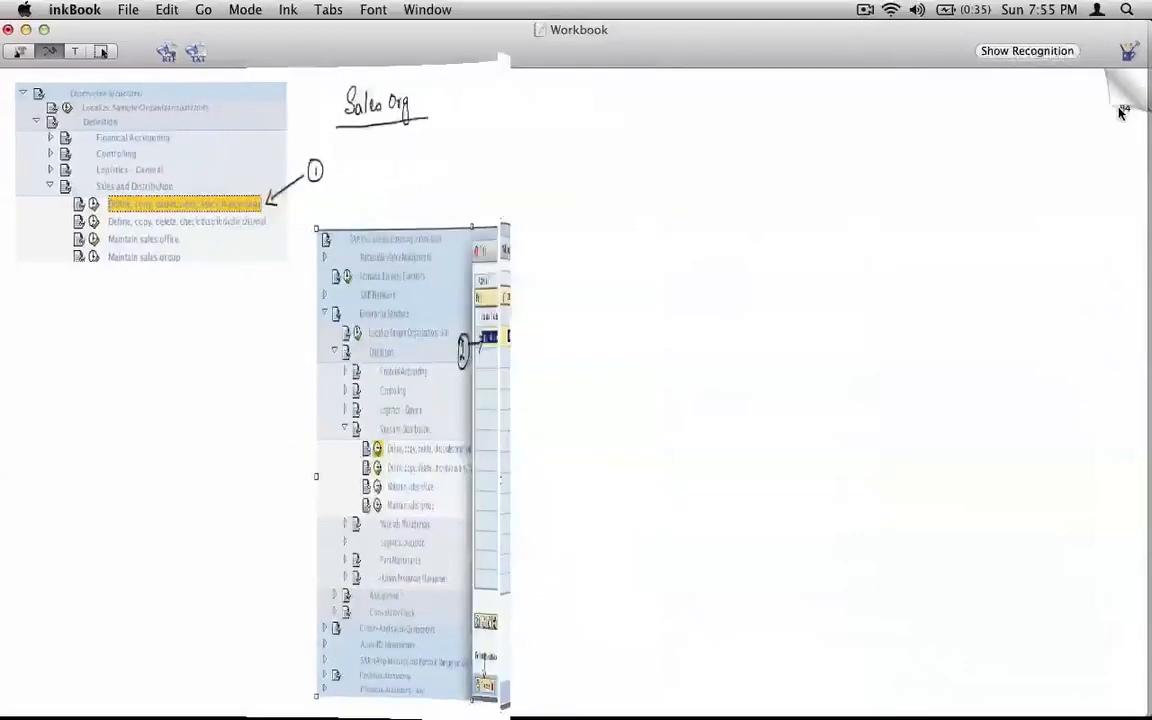
Step: Switch to SAPGUI, execute the highlighted activity, open the Copy dialog for the sales organization and move it clear of the toolbar
key(super+Tab)
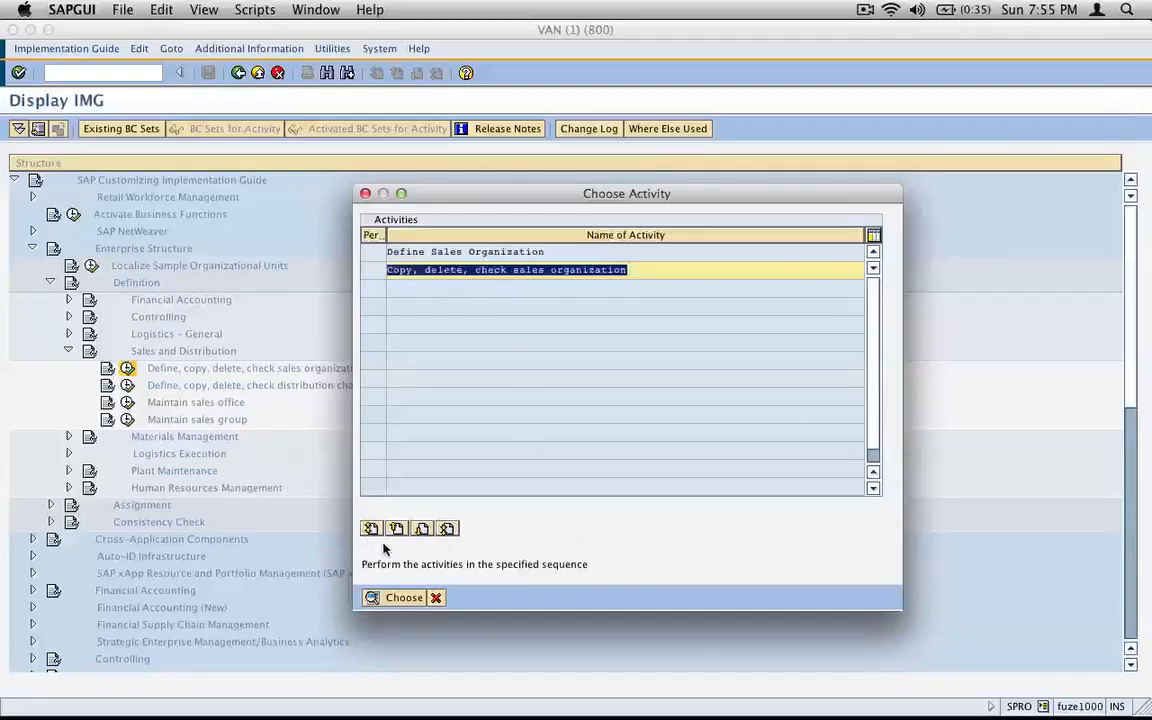
click(396, 599)
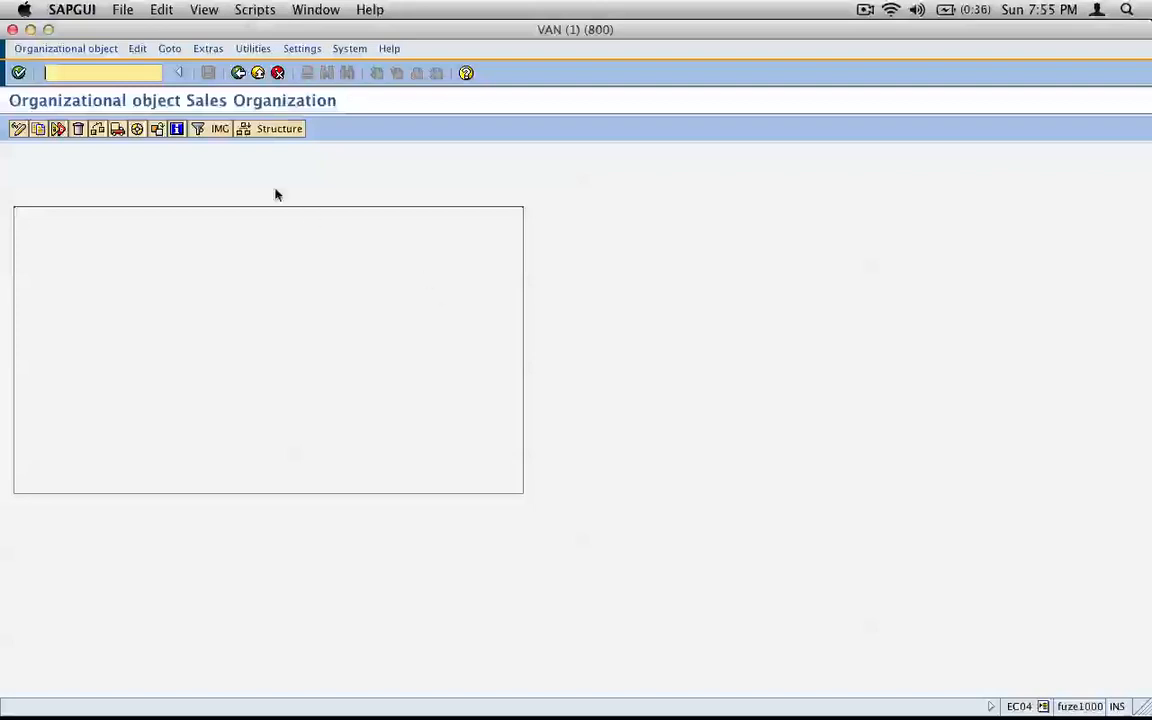
click(38, 129)
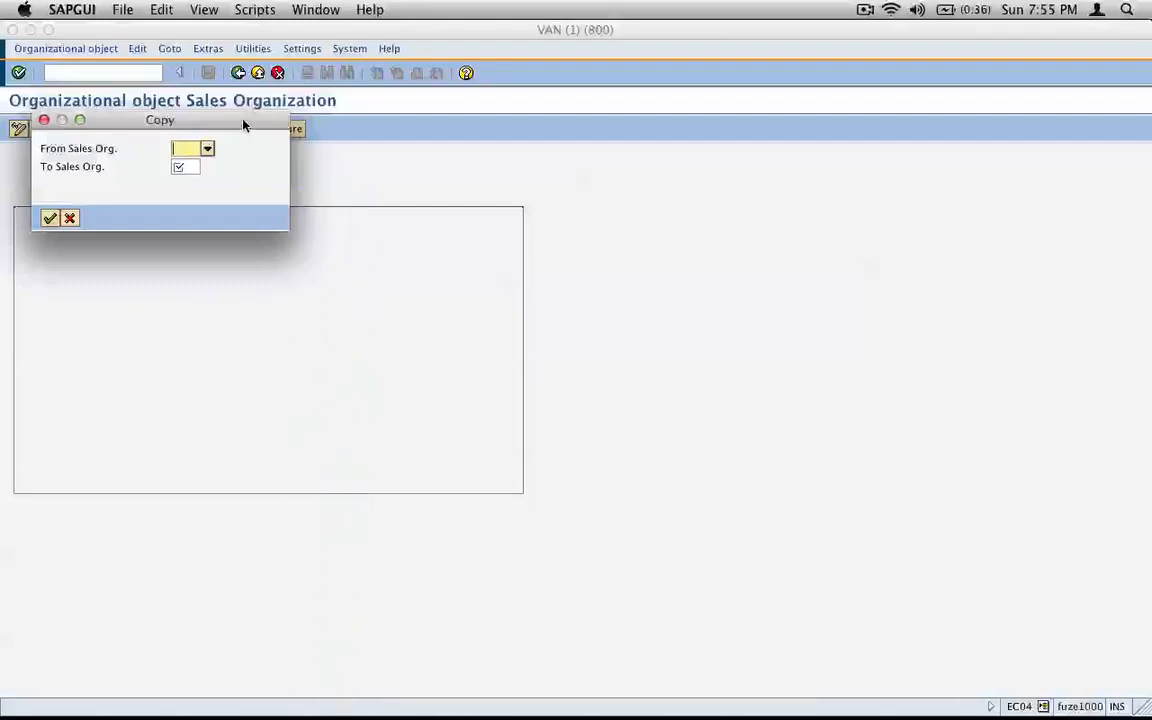
drag(244, 122, 279, 185)
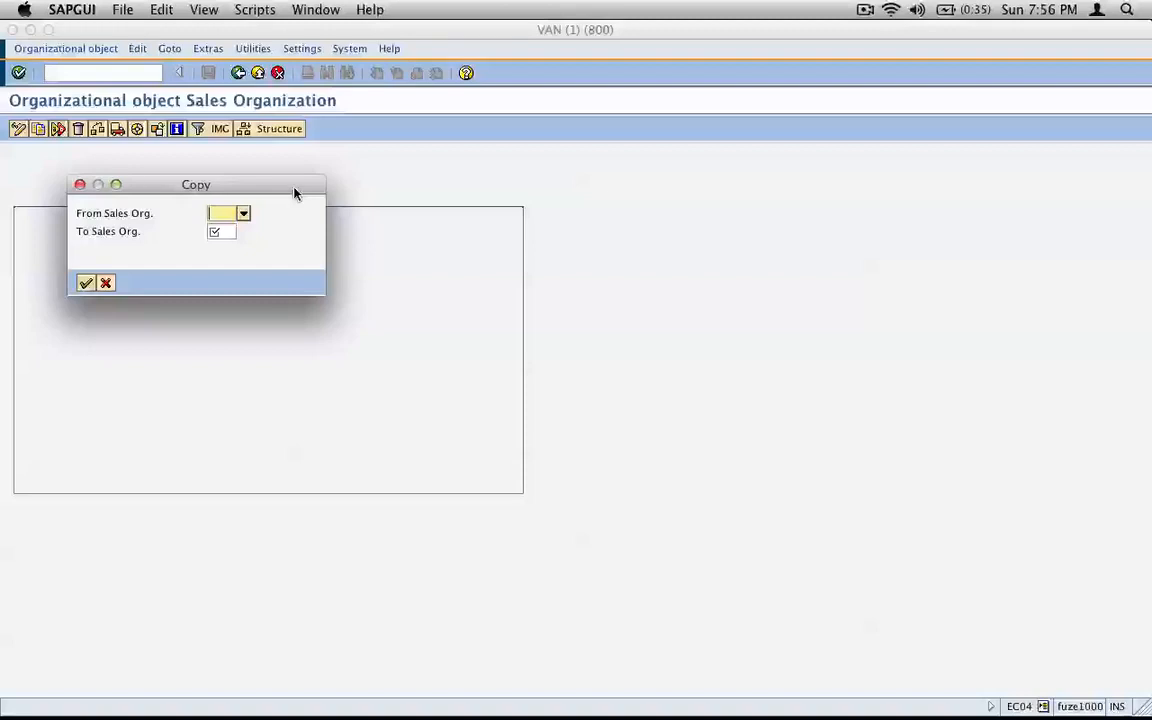
Step: Set To Sales Org. to west and From Sales Org. to 0001 in the Copy dialog
click(225, 232)
click(230, 212)
key(Tab)
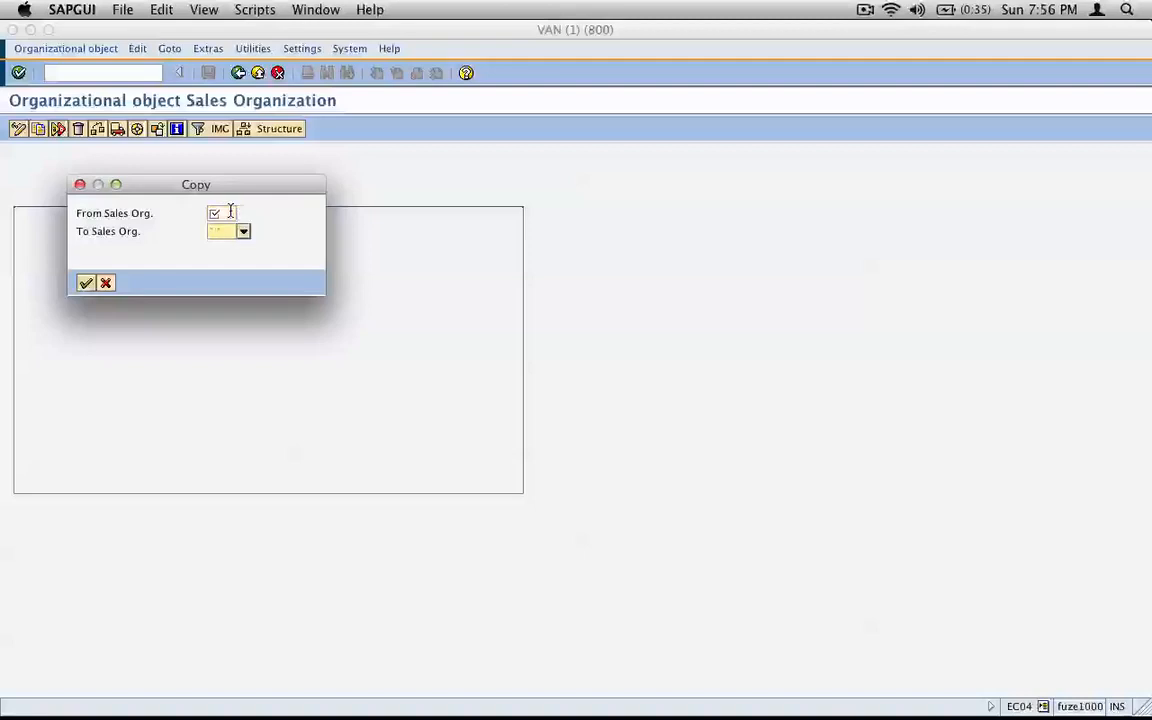
text(west)
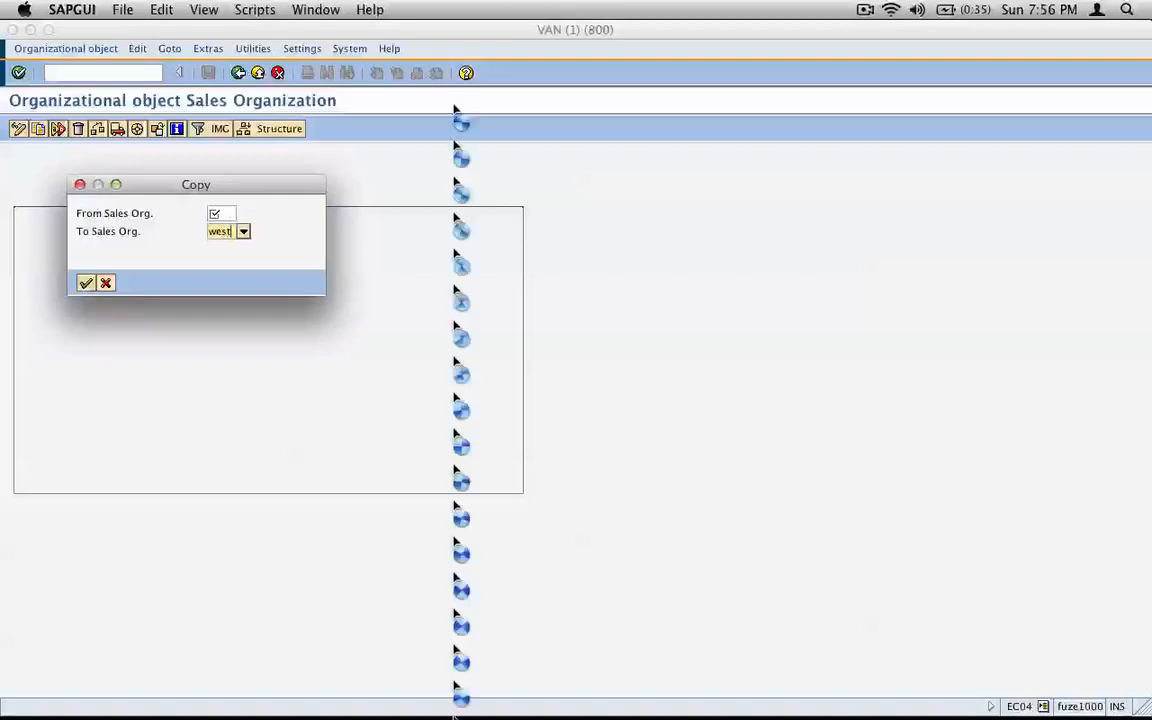
click(228, 212)
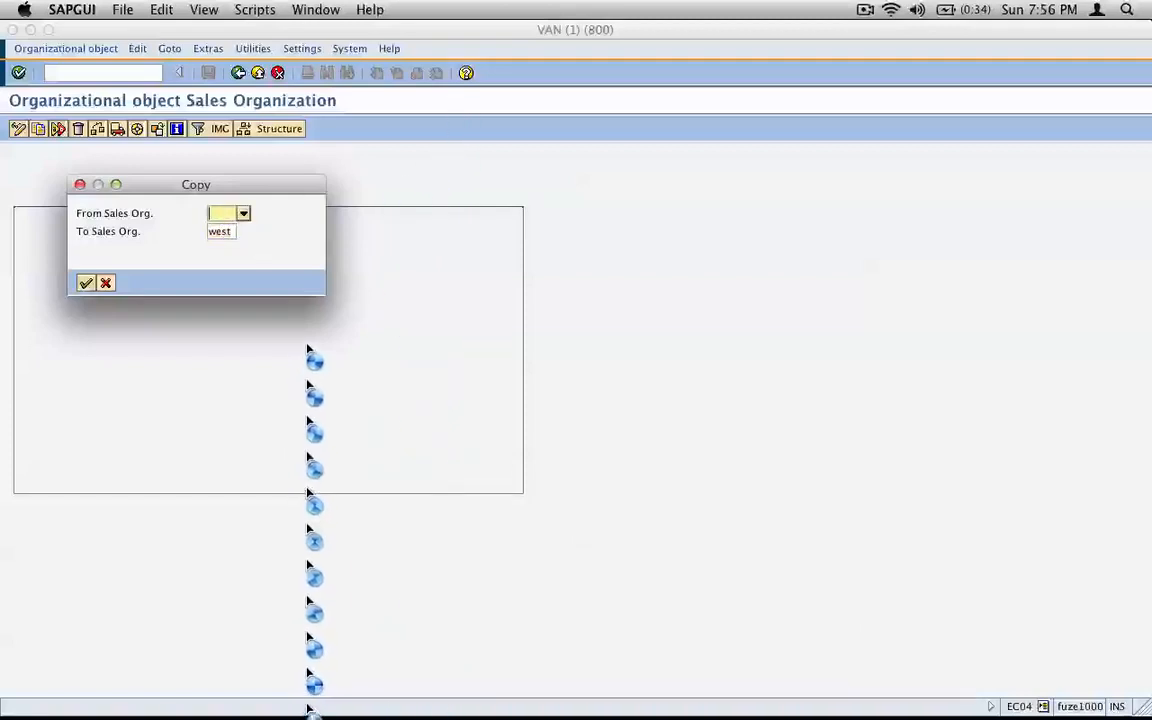
text(0001)
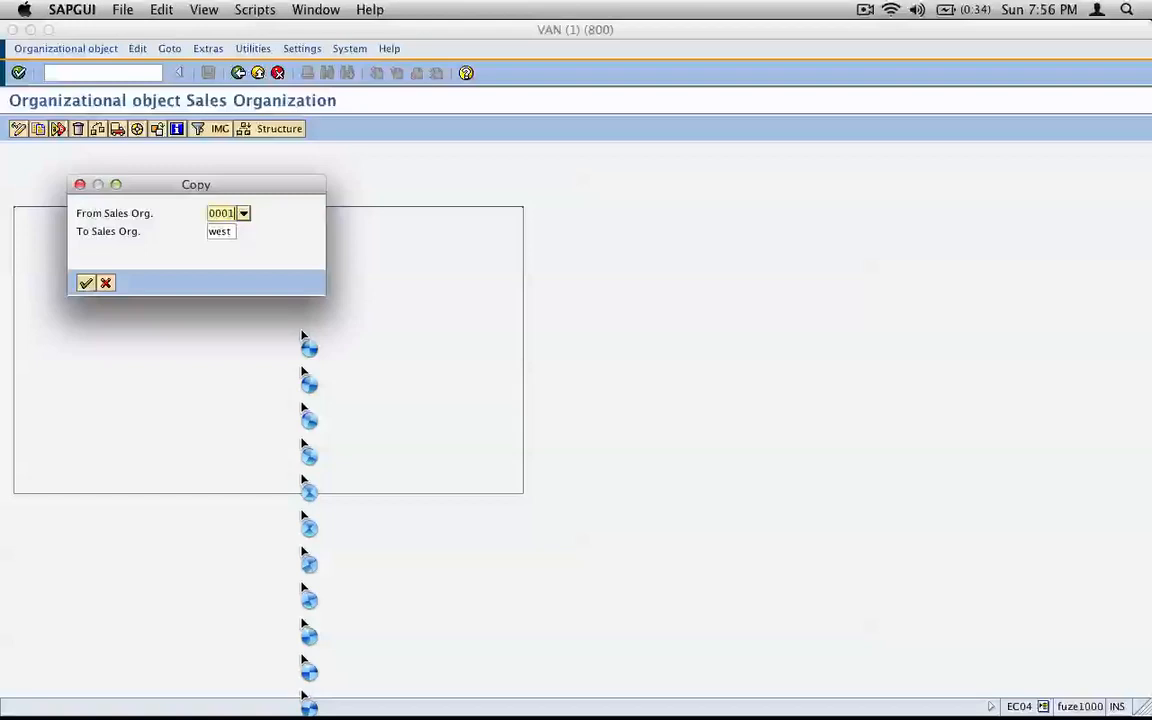
Step: Open the value list for From Sales Org., place it beside the Copy dialog and highlight 0001 Sales Org. Germany
click(243, 213)
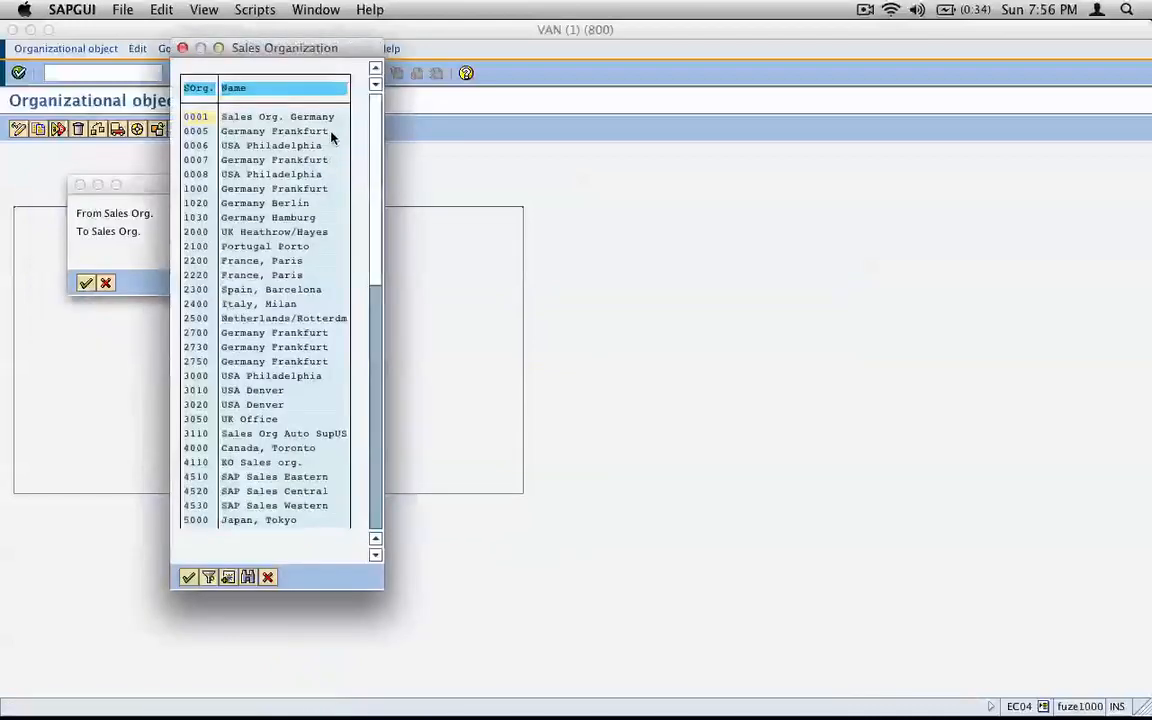
drag(294, 48, 502, 65)
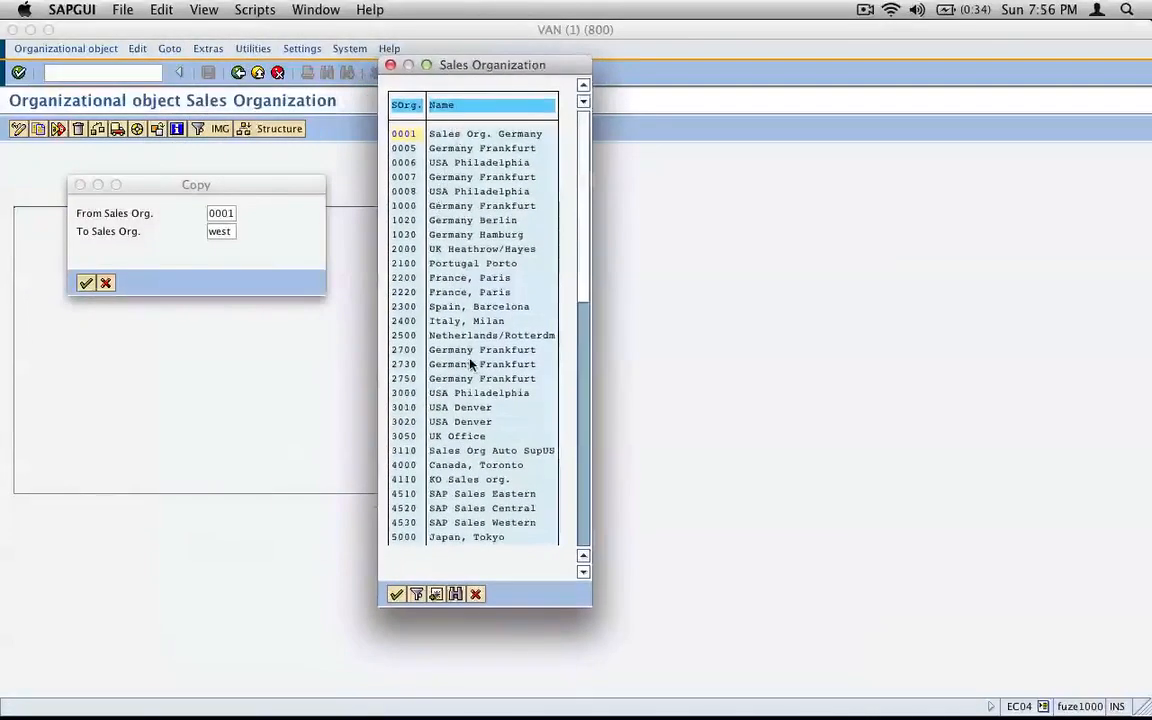
click(542, 138)
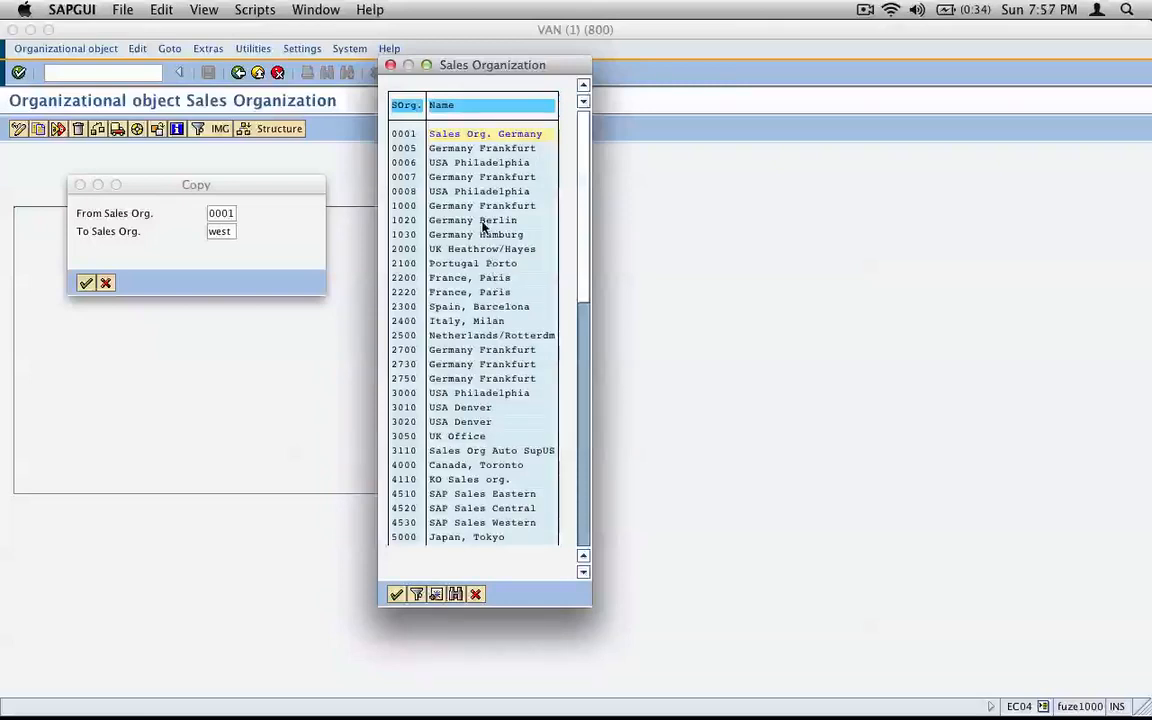
click(466, 278)
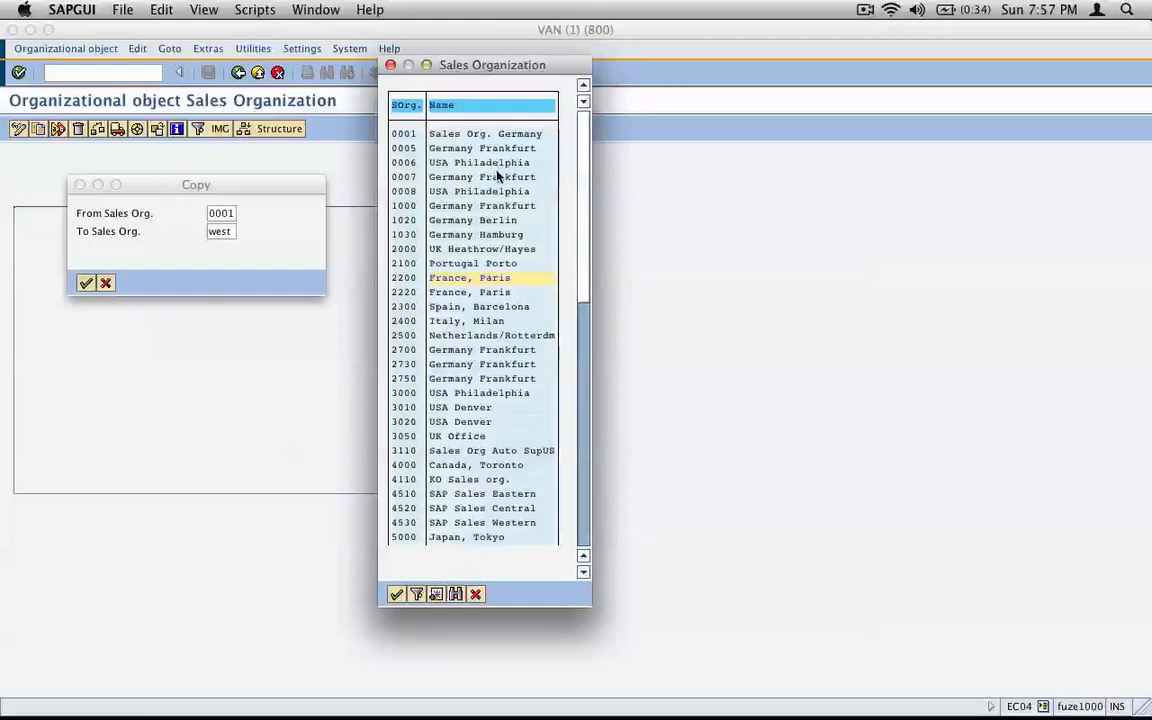
drag(498, 177, 509, 307)
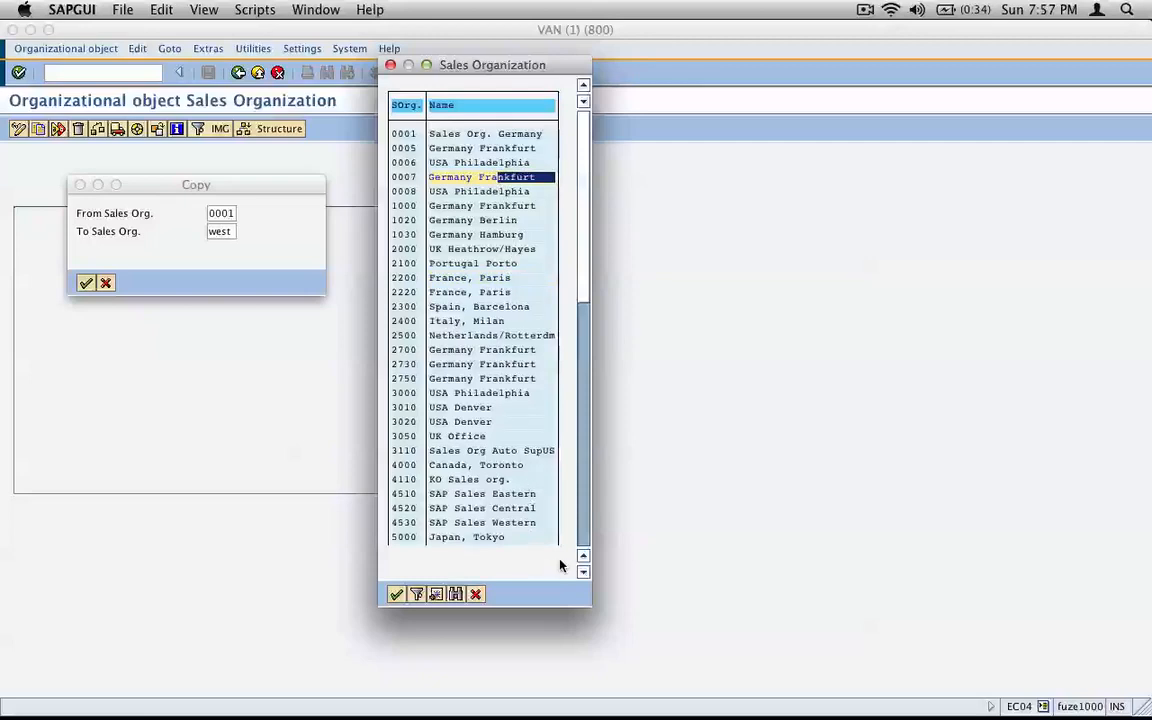
click(522, 134)
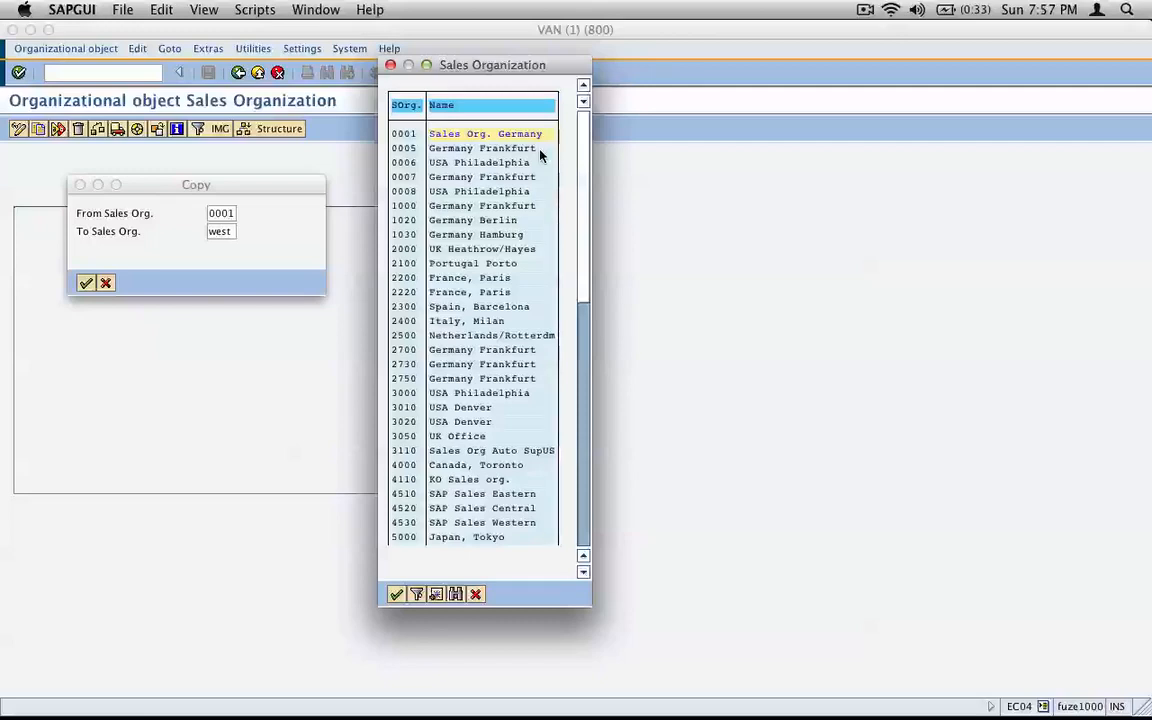
Step: Capture the Copy dialog with the sales organization list, switch to inkBook and paste the image in the middle of page 84
drag(12, 47, 605, 457)
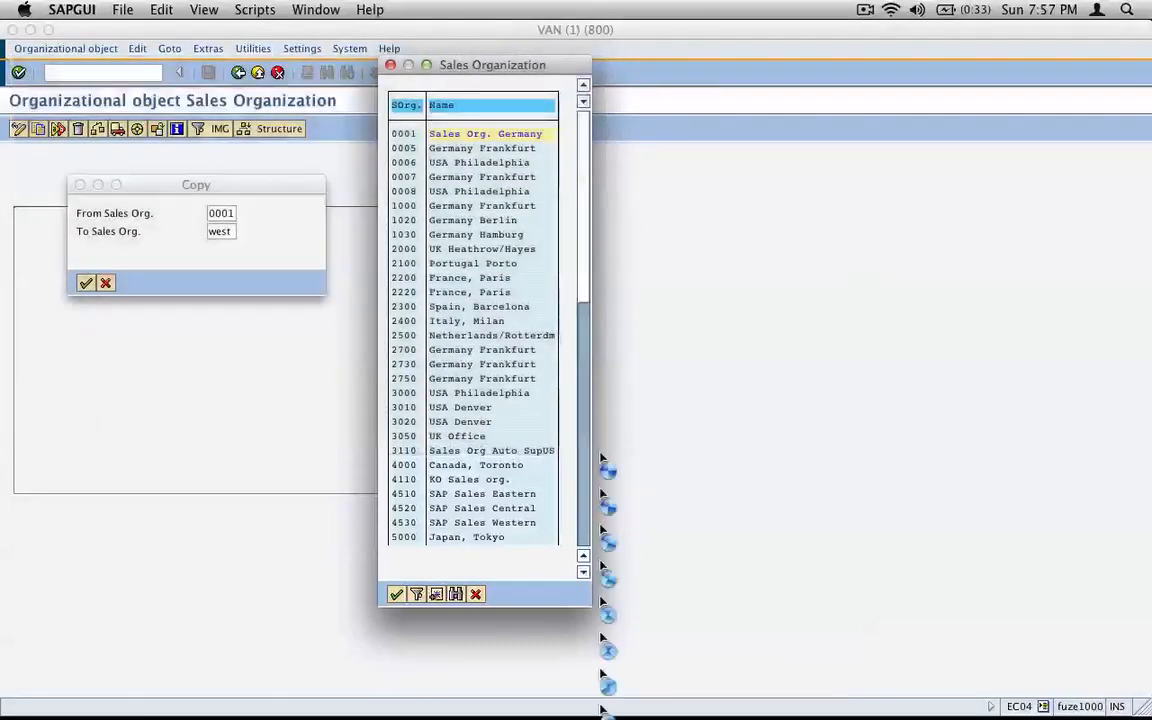
key(super+Tab)
key(super+v)
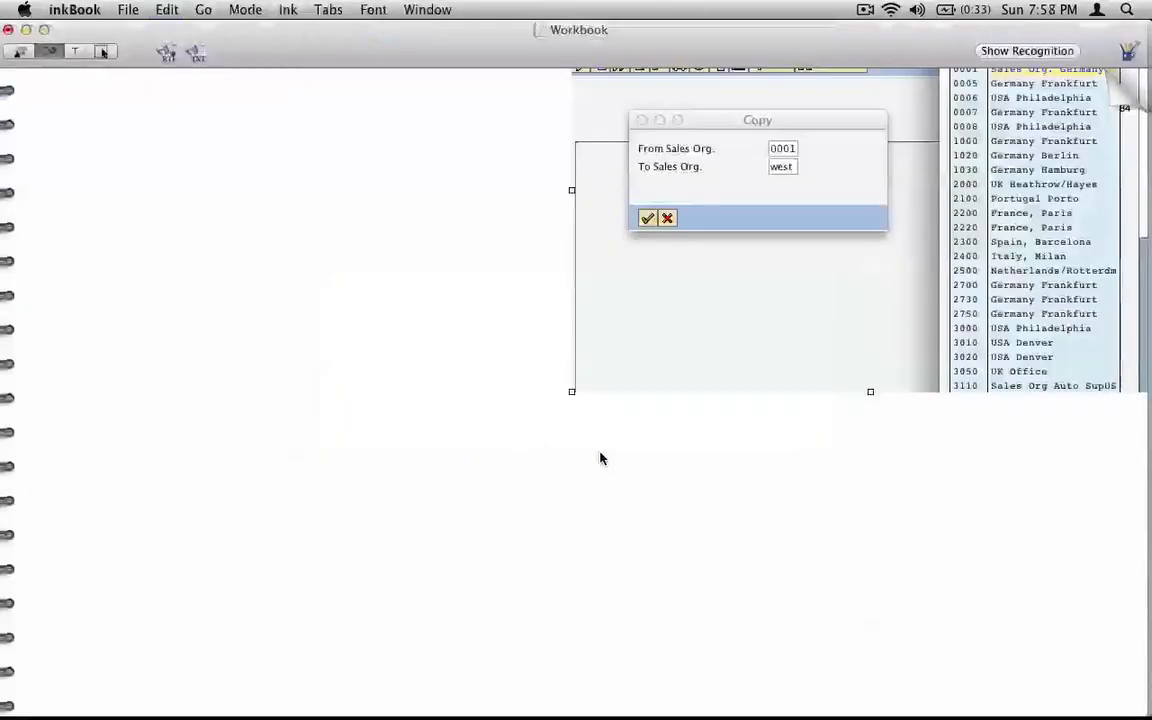
click(103, 52)
drag(767, 284, 520, 435)
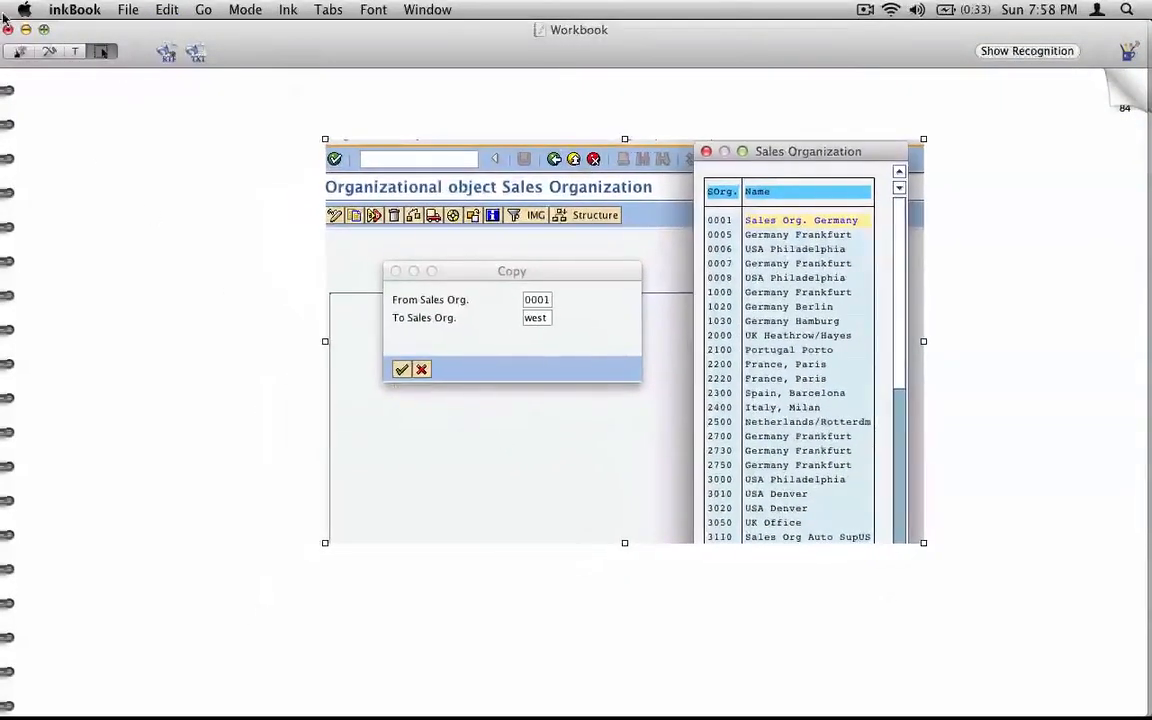
Step: Circle the copy icon and label it "Copy", and circle the From Sales Org. value with the note "Always '0001'"
click(47, 51)
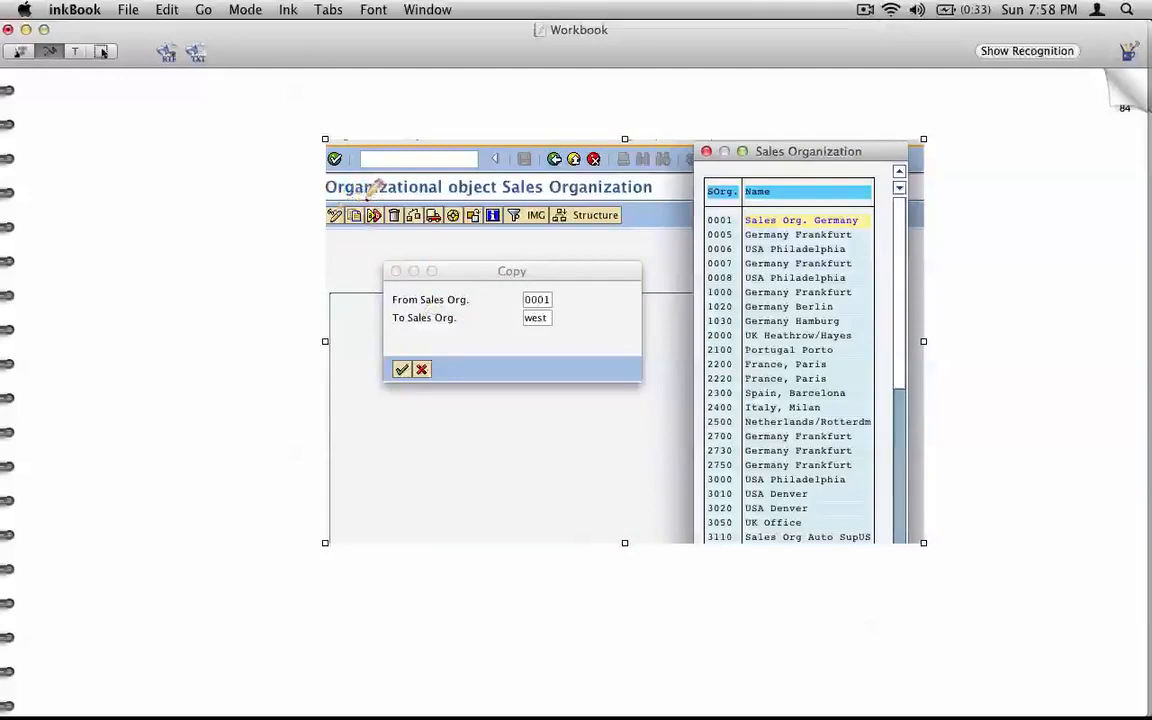
mouse_move(360, 199)
mouse_down()
mouse_move(343, 228)
mouse_move(374, 197)
mouse_move(290, 252)
mouse_move(301, 256)
mouse_up()
drag(220, 269, 214, 289)
drag(226, 279, 258, 292)
click(273, 268)
mouse_move(560, 292)
mouse_down()
mouse_move(520, 298)
mouse_move(565, 292)
mouse_move(584, 120)
mouse_move(583, 132)
mouse_move(612, 100)
mouse_move(648, 110)
mouse_move(683, 88)
mouse_move(714, 104)
mouse_move(721, 94)
mouse_up()
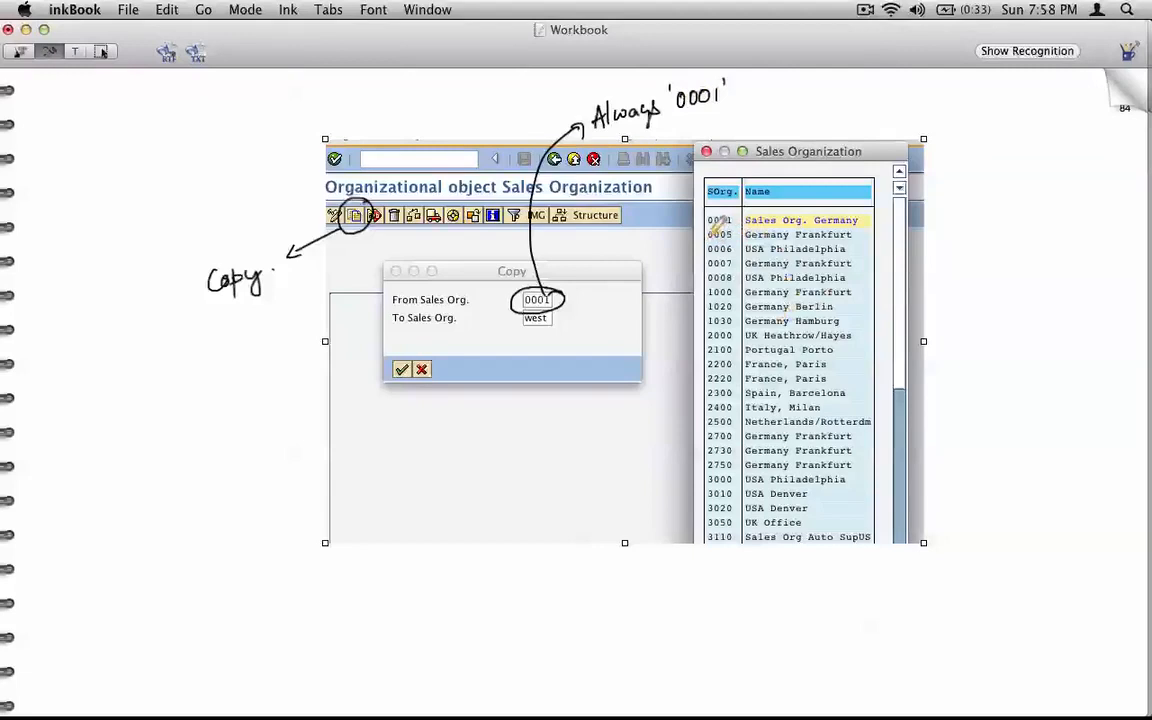
Step: Cross out and bracket the sales organizations below 0001 in the pasted list, and circle the 0001 Sales Org. Germany entry
drag(707, 232, 838, 525)
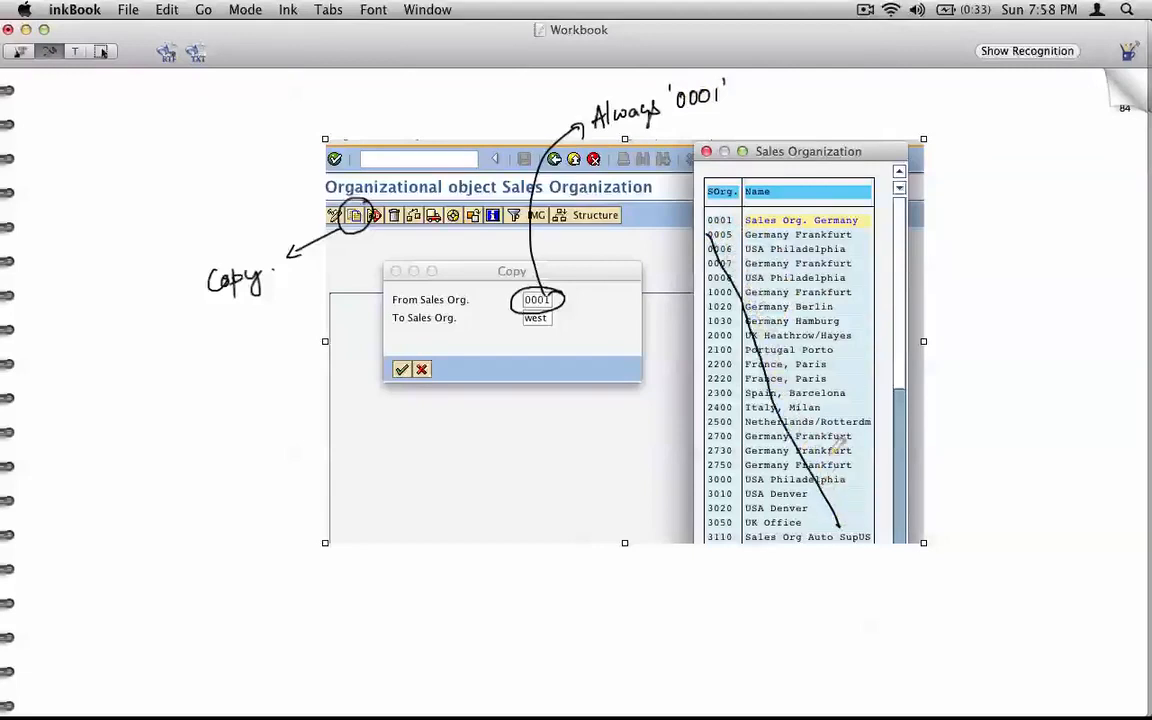
drag(842, 232, 717, 544)
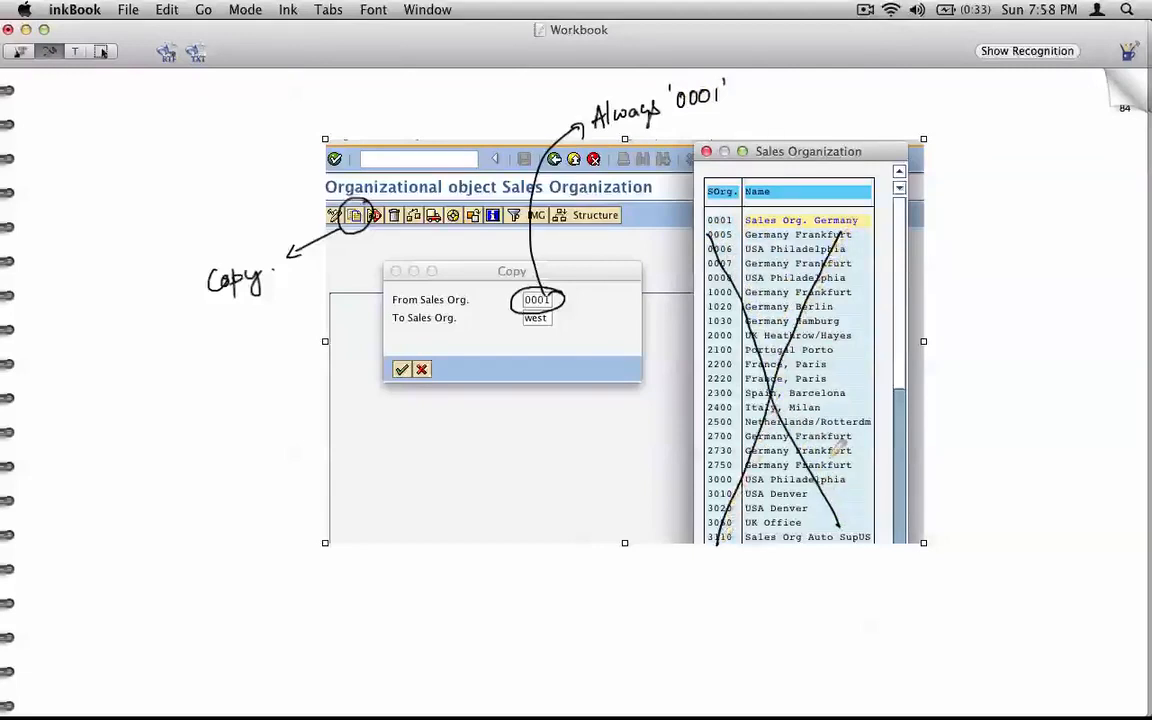
mouse_move(871, 216)
mouse_down()
mouse_move(775, 197)
mouse_move(718, 201)
mouse_move(700, 226)
mouse_move(866, 222)
mouse_up()
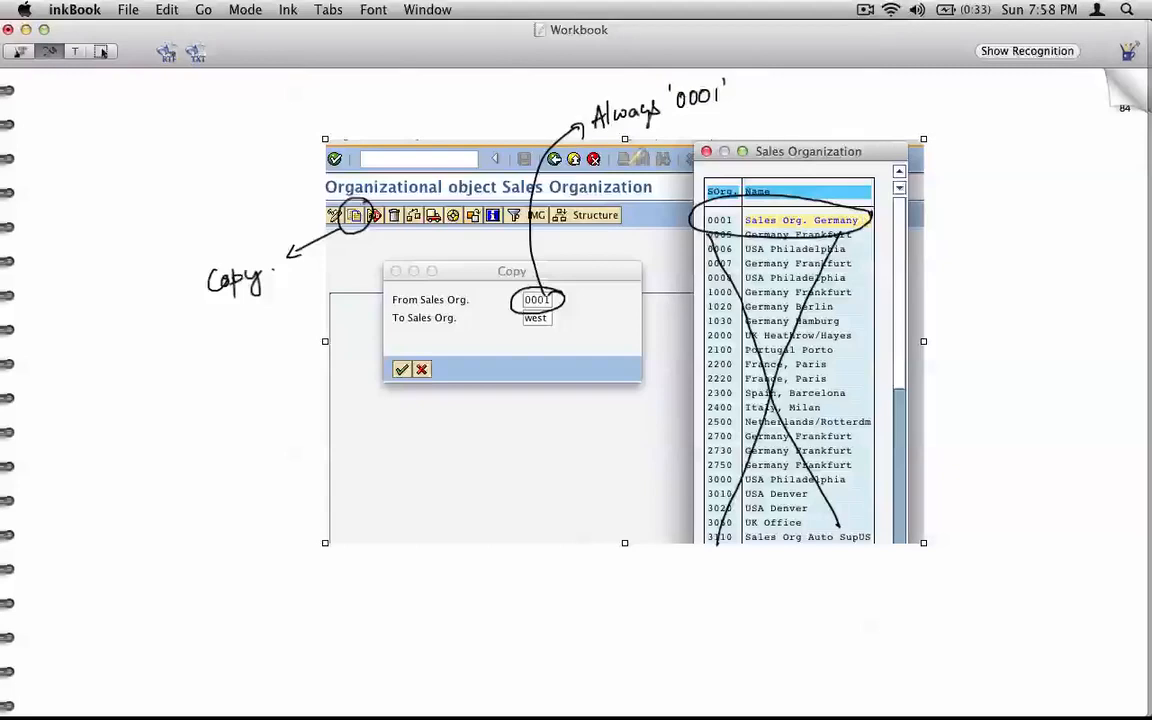
mouse_move(872, 214)
mouse_down()
mouse_move(895, 450)
mouse_move(862, 520)
mouse_up()
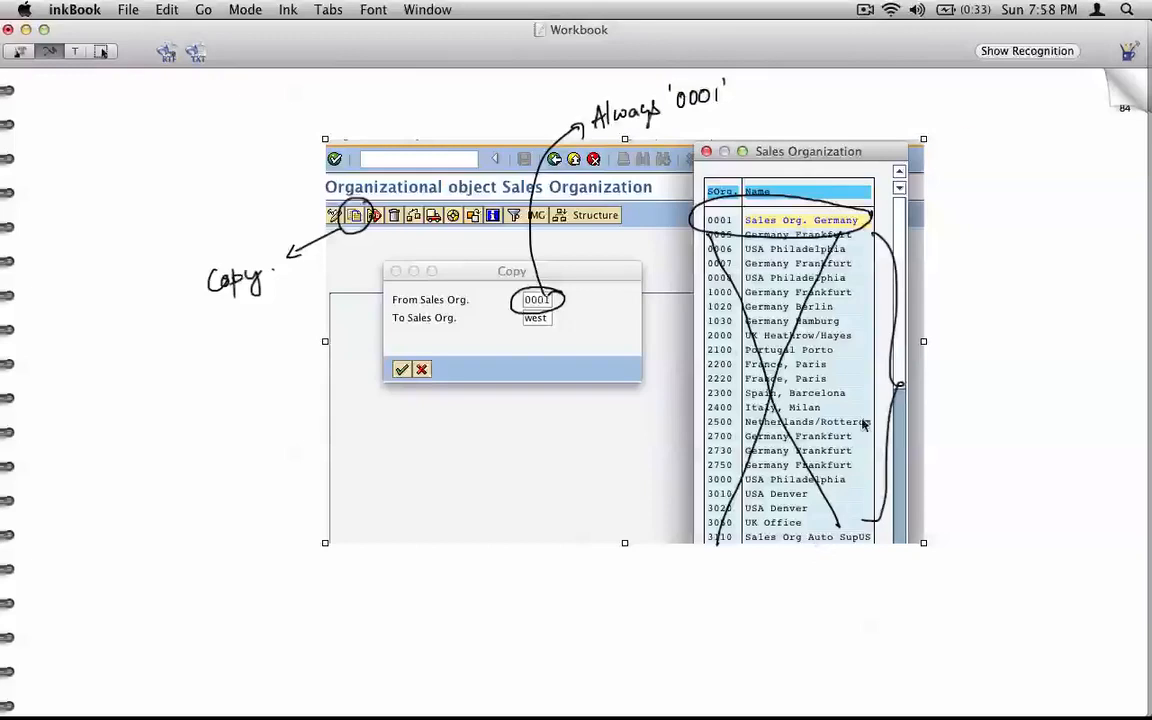
Step: Switch to SAPGUI, choose 0001 from the list as the source and execute the copy to sales organization west
key(super+Tab)
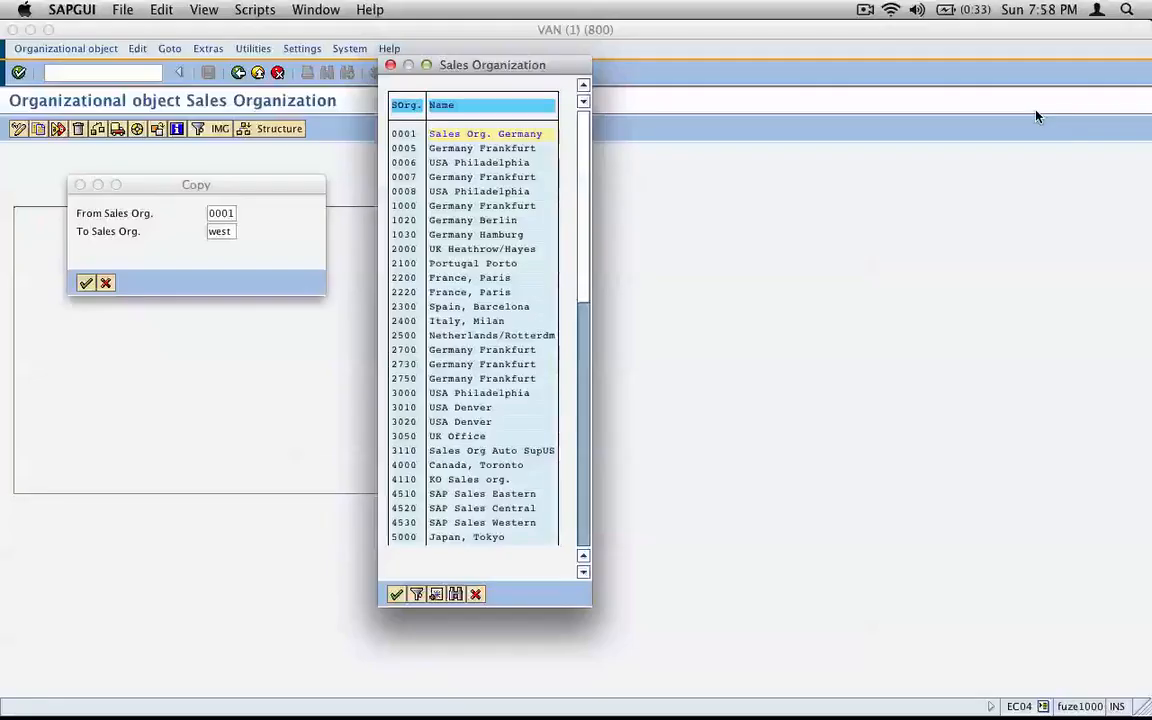
double_click(414, 133)
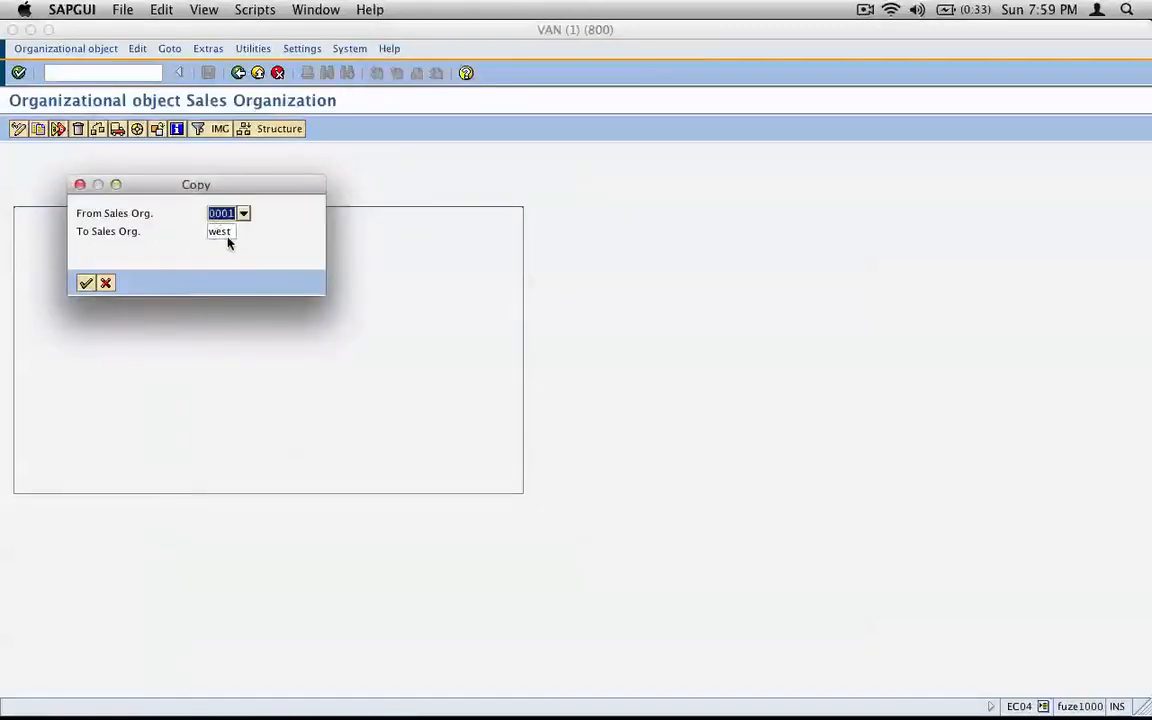
click(86, 284)
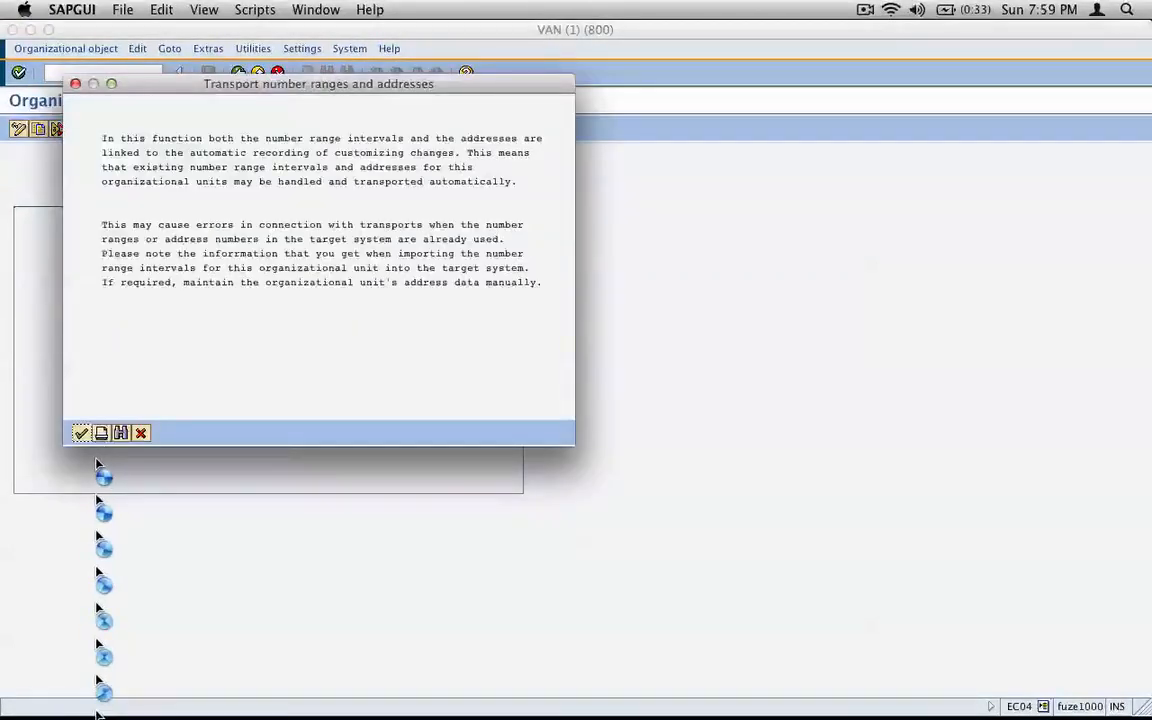
Step: Capture the "Transport number ranges and addresses" message, switch to inkBook, turn to the next page and try to paste the image
key(super+shift+4)
drag(63, 72, 568, 449)
key(super+Tab)
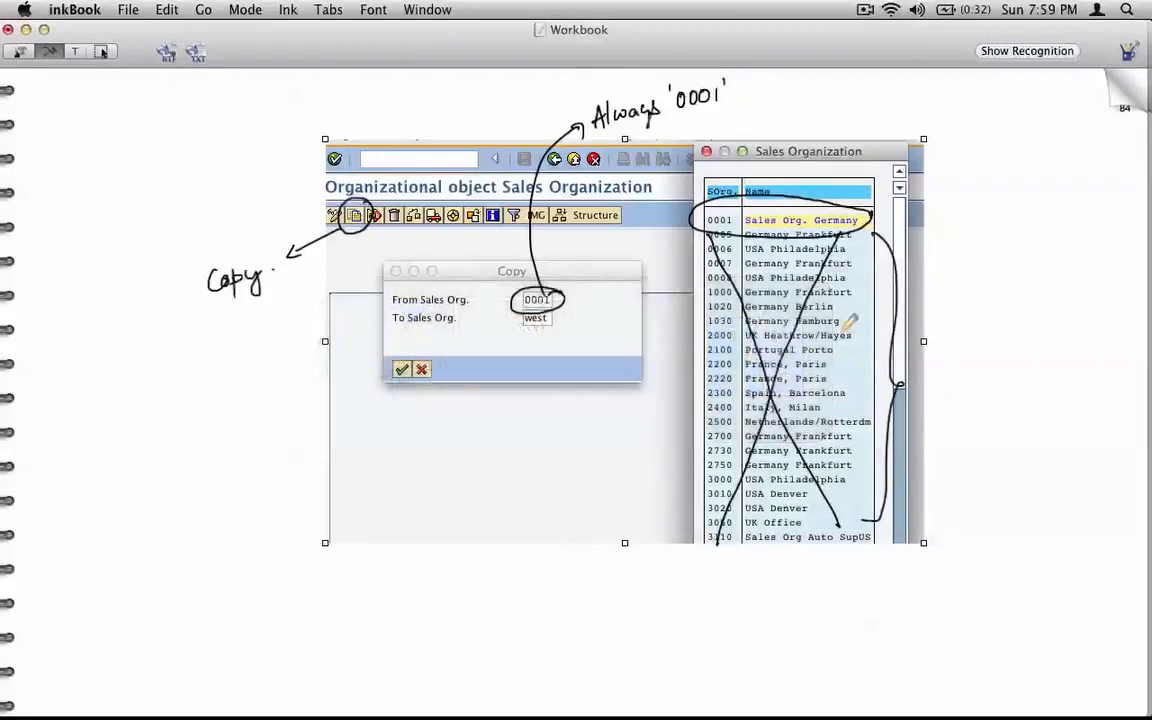
click(1118, 105)
key(super+v)
key(super+v)
Step: Recapture the "Transport number ranges and addresses" message in SAPGUI, paste it onto the blank inkBook page and move it to the page's middle
key(super+Tab)
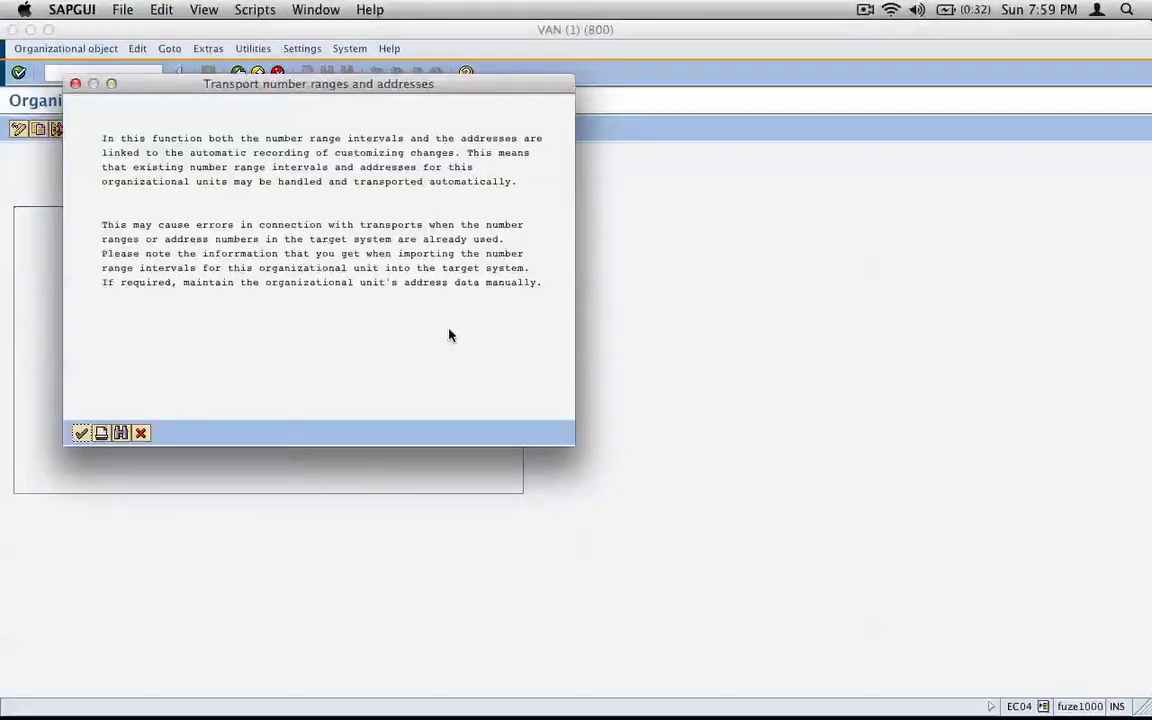
drag(60, 72, 575, 441)
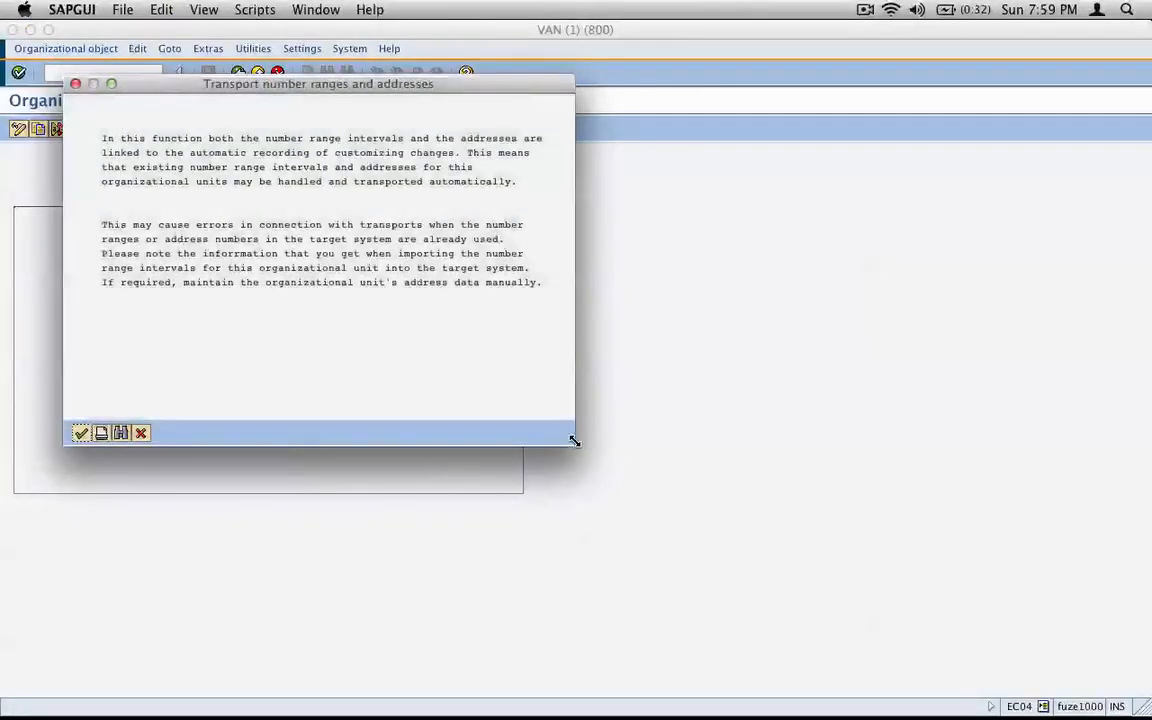
key(super+Tab)
key(super+v)
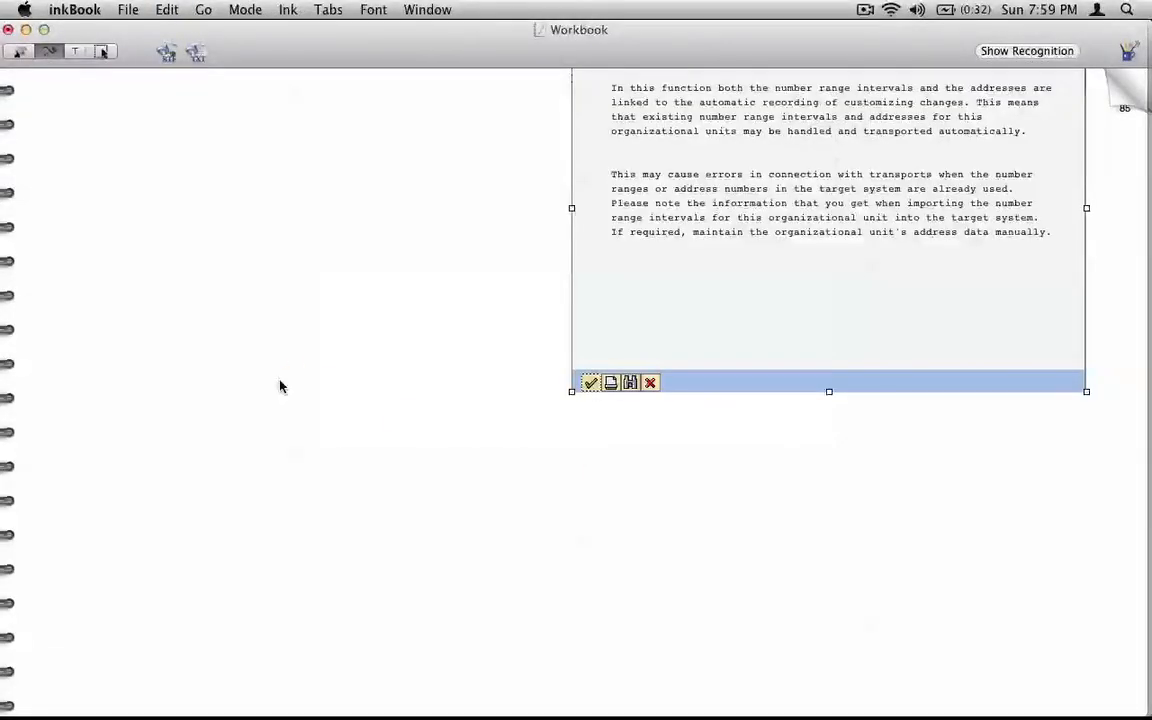
drag(875, 275, 667, 411)
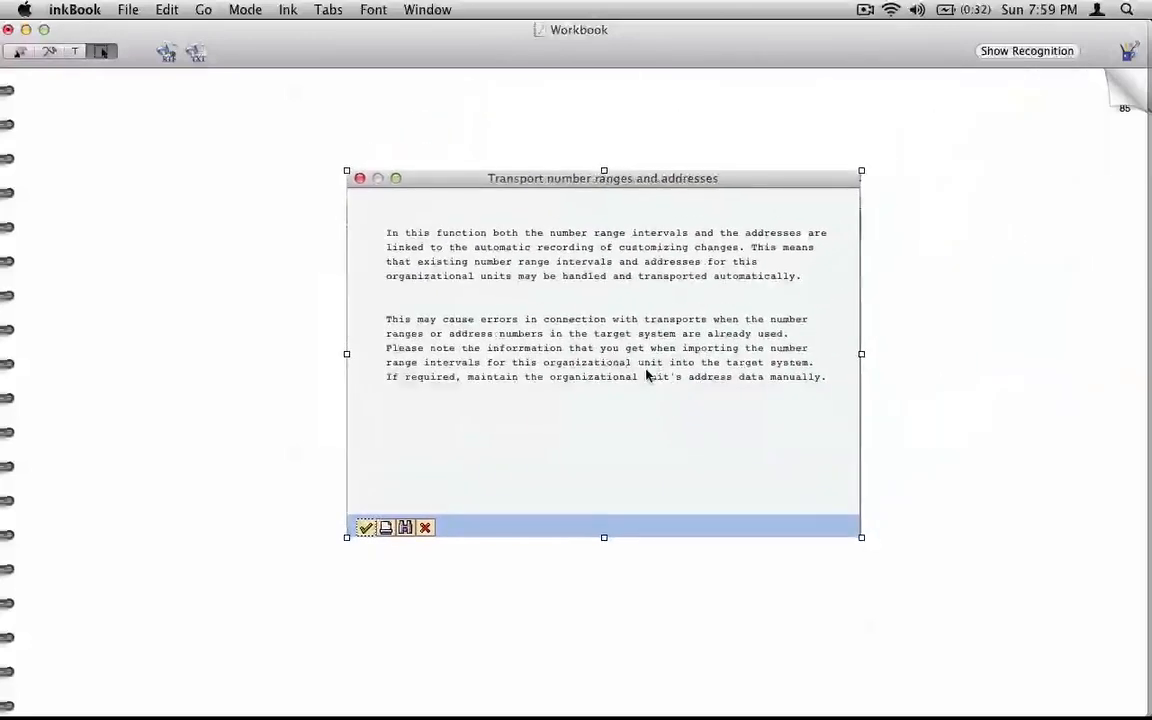
click(101, 51)
Step: Draw an arrow to the pasted message's confirm icon, and switch to SAPGUI to confirm the message
drag(370, 518, 407, 491)
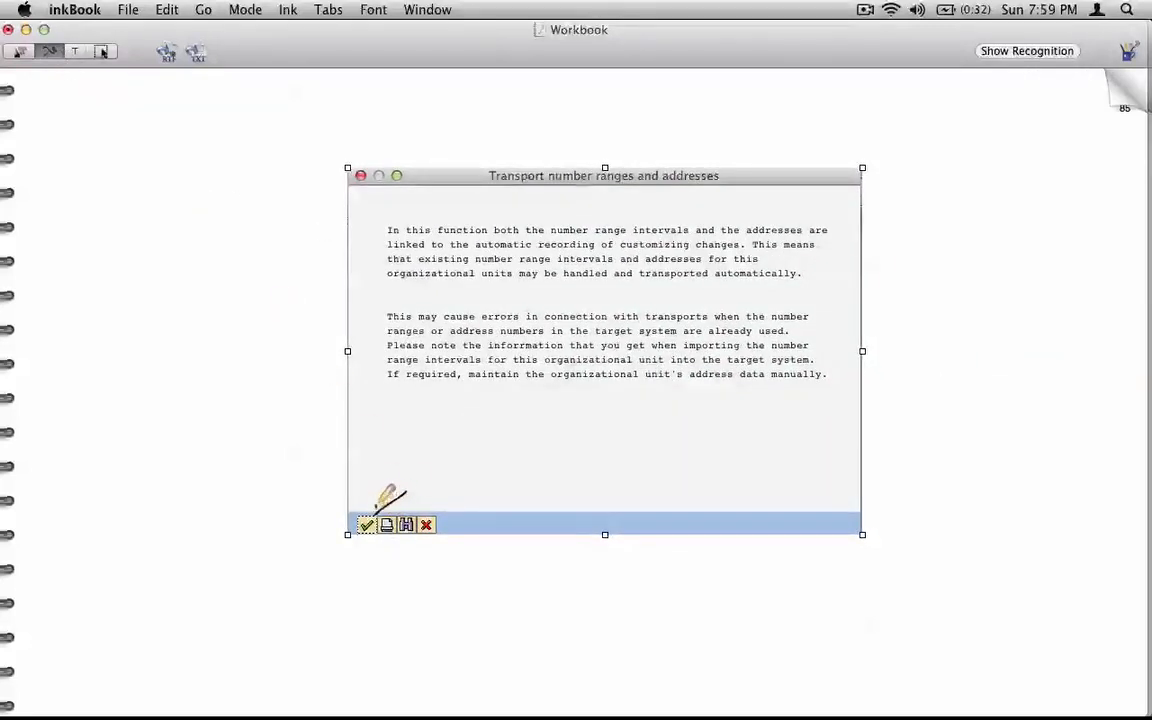
key(super+Tab)
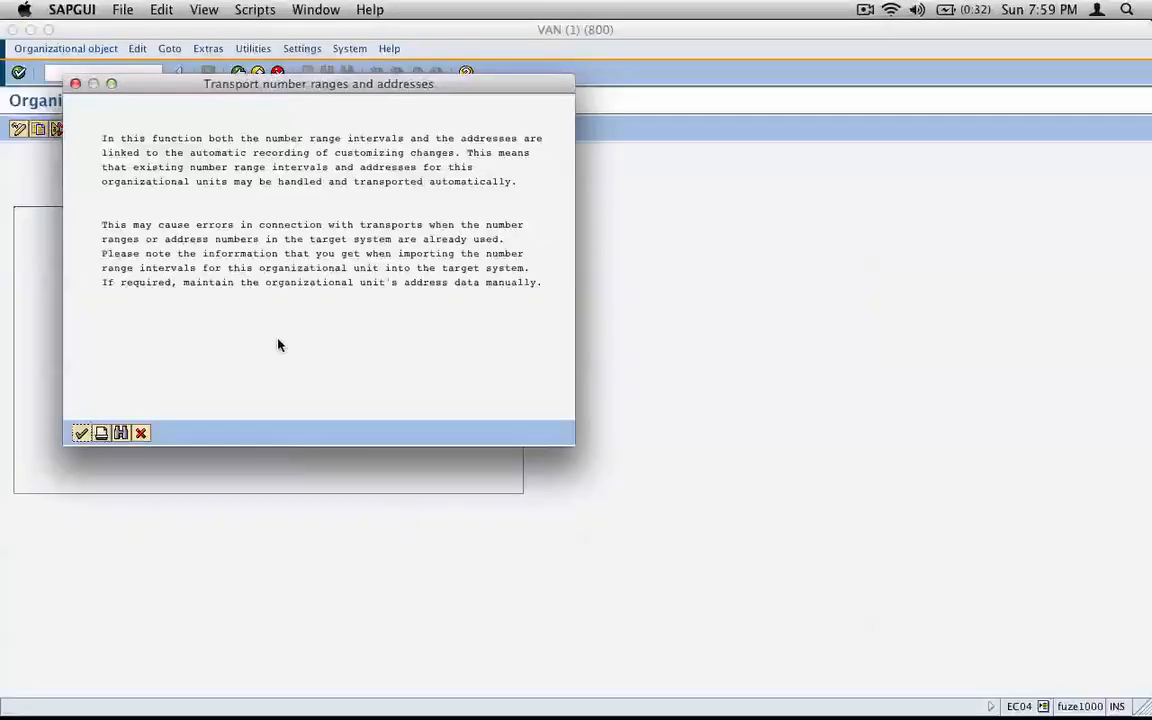
click(84, 433)
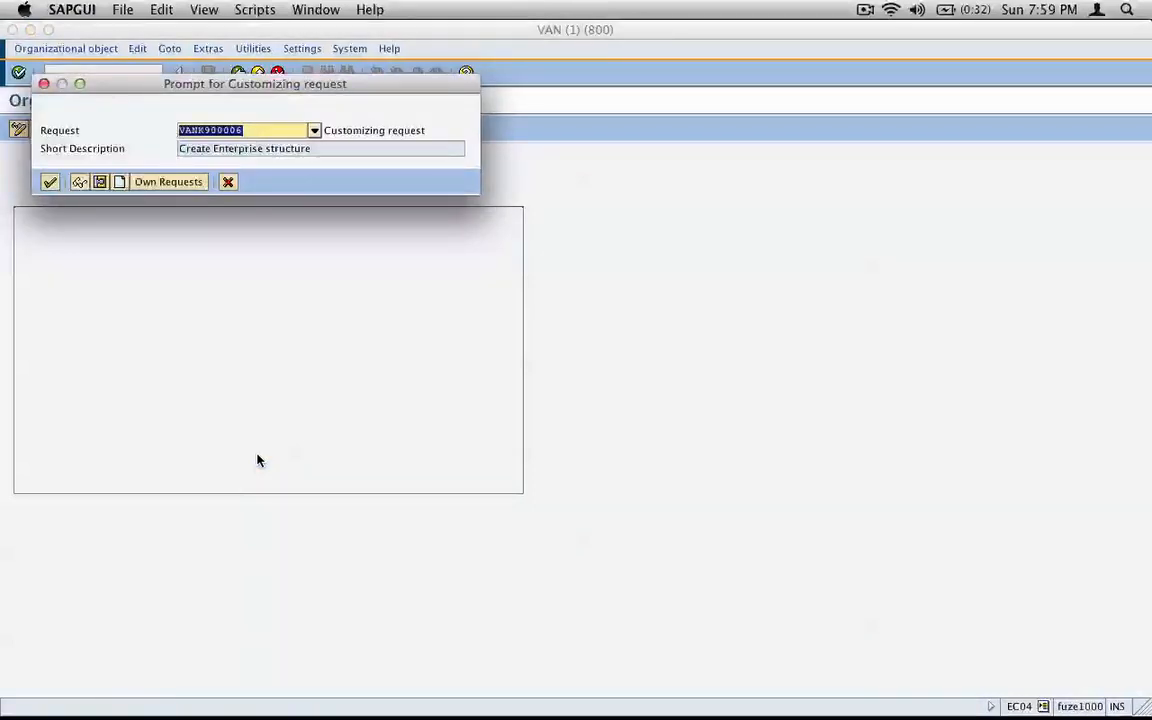
Step: Start a new customizing request with the short description "Create Sales Org west" and arrange both request dialogs side by side
drag(417, 98, 432, 224)
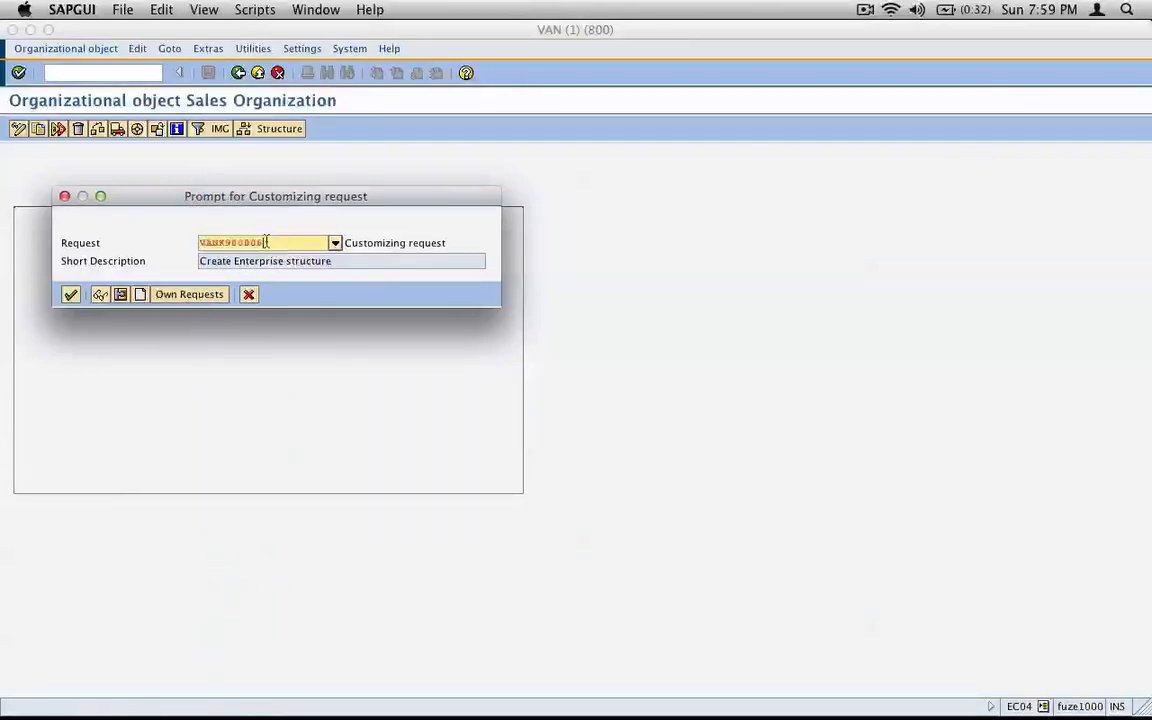
drag(348, 261, 198, 262)
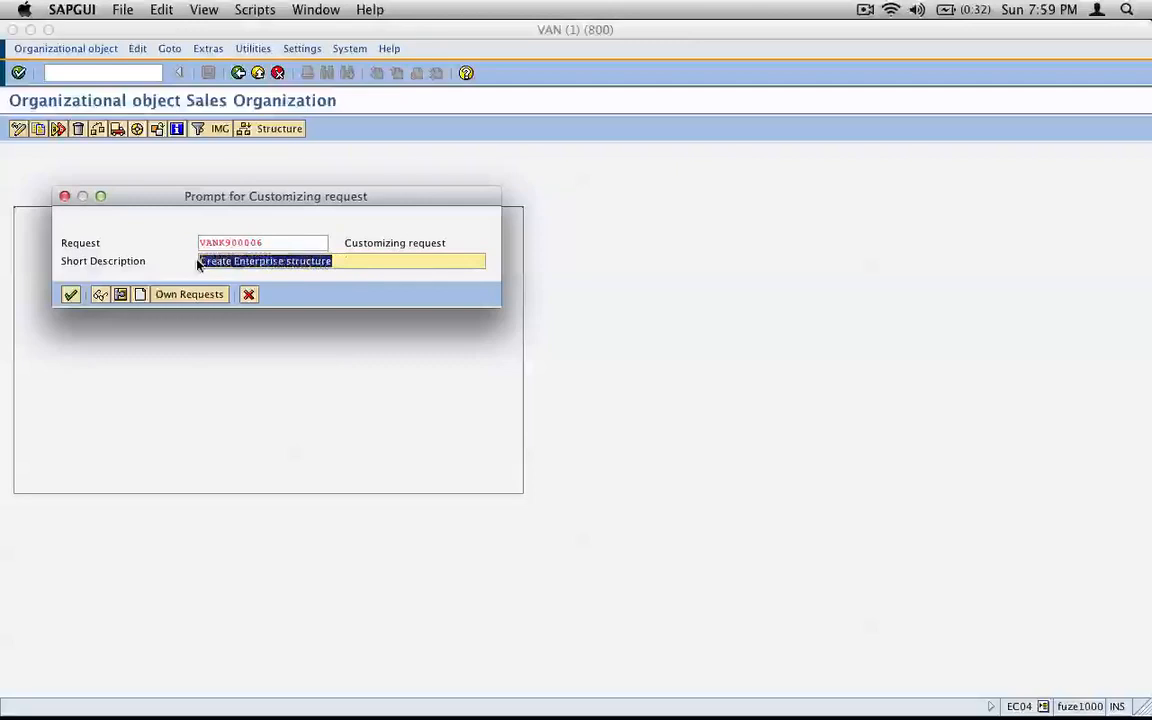
click(142, 295)
drag(207, 102, 730, 286)
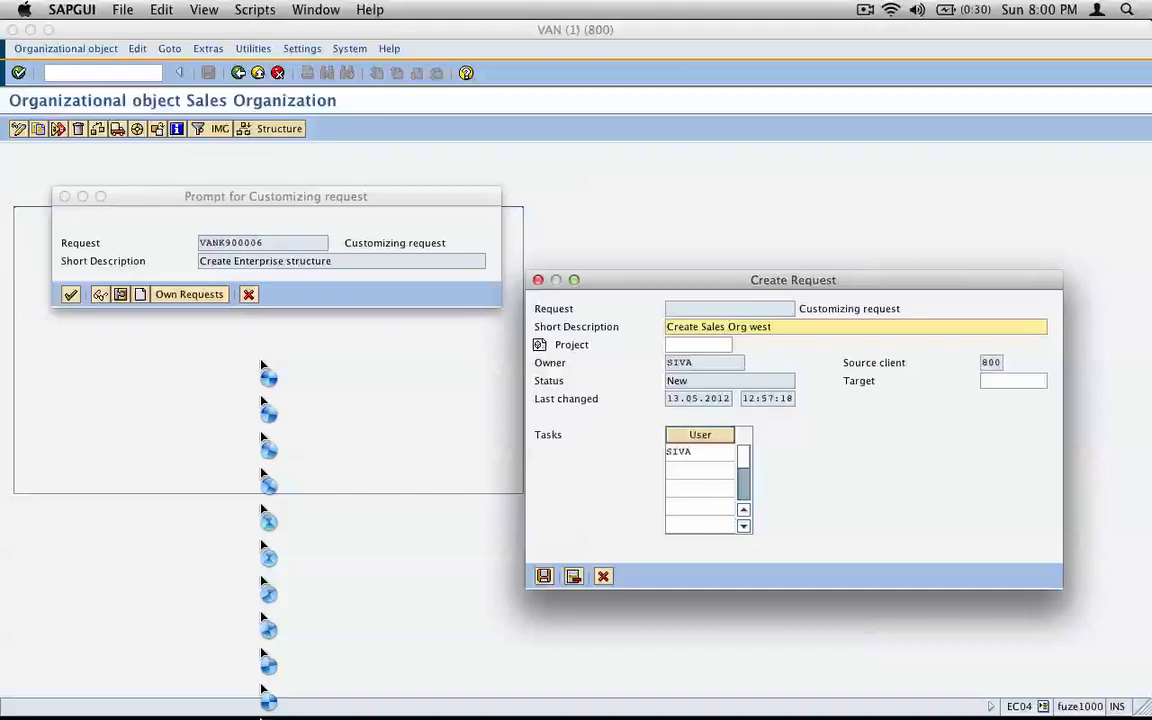
Step: Capture both request dialogs and place the image in the middle of the next inkBook page
key(super+shift+4)
drag(42, 172, 931, 601)
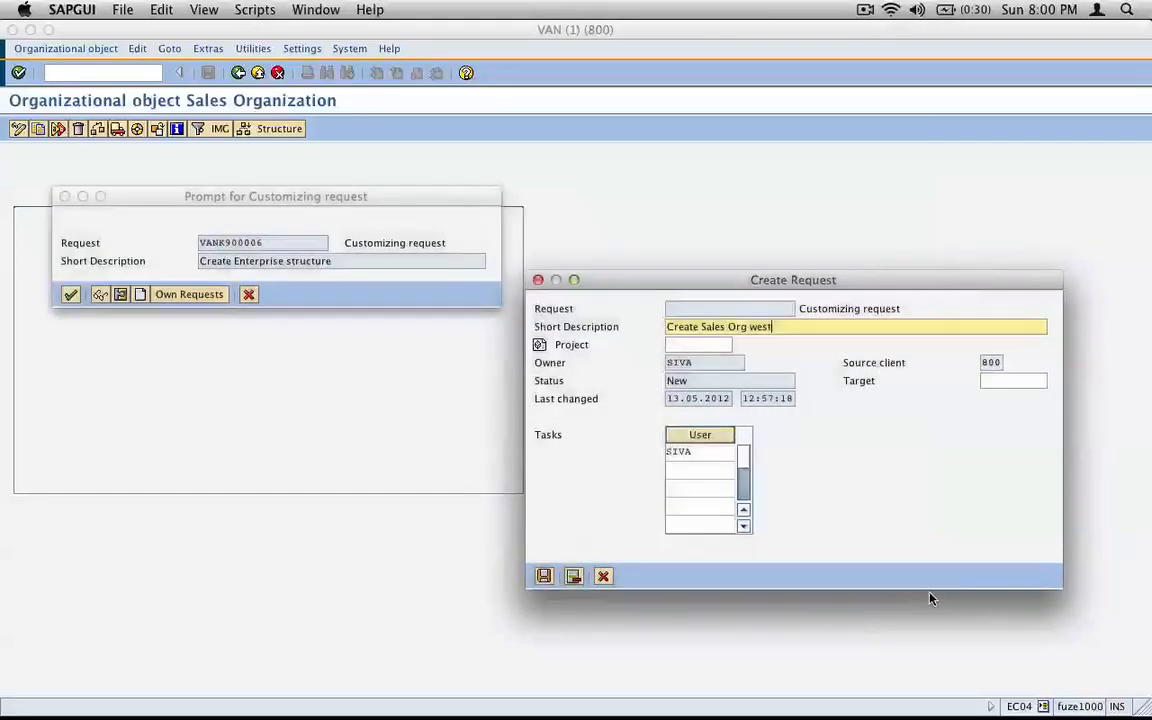
key(super+Tab)
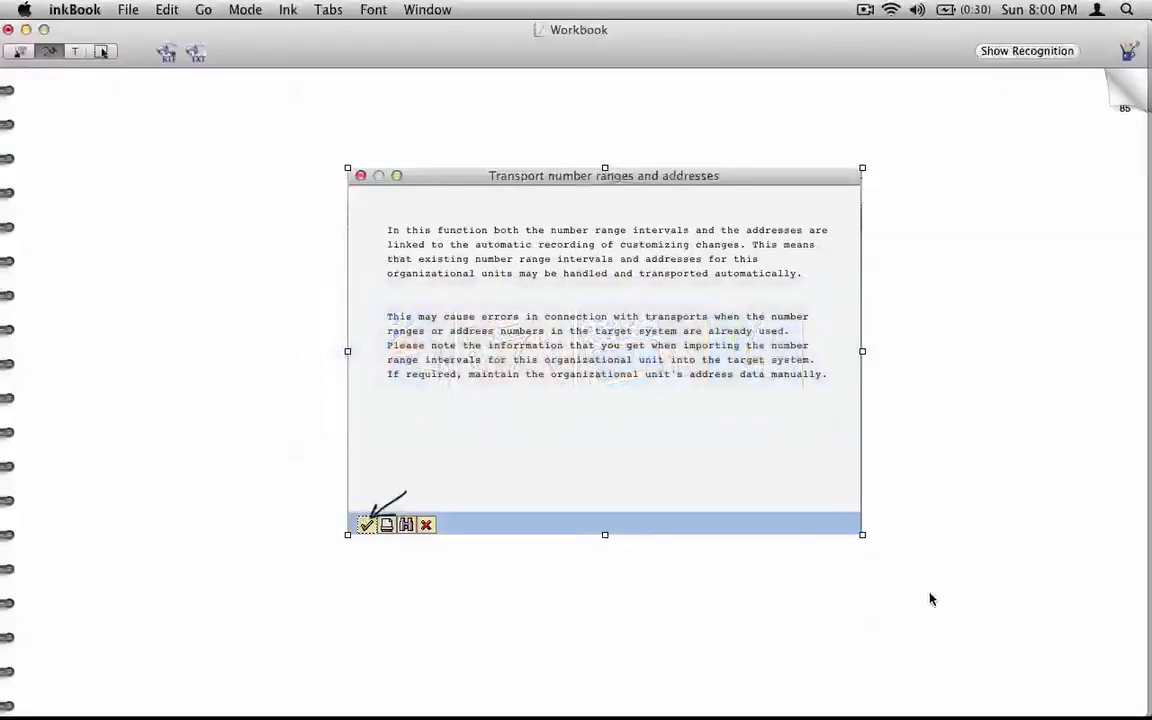
click(1120, 95)
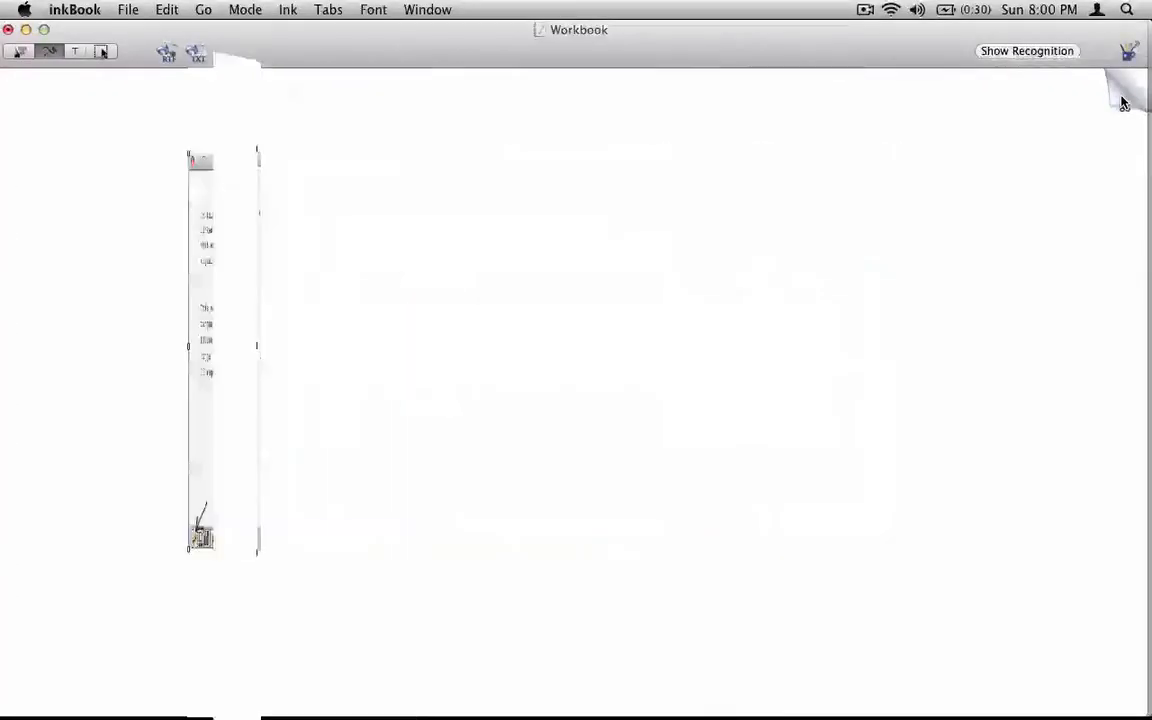
click(104, 51)
drag(733, 211, 316, 418)
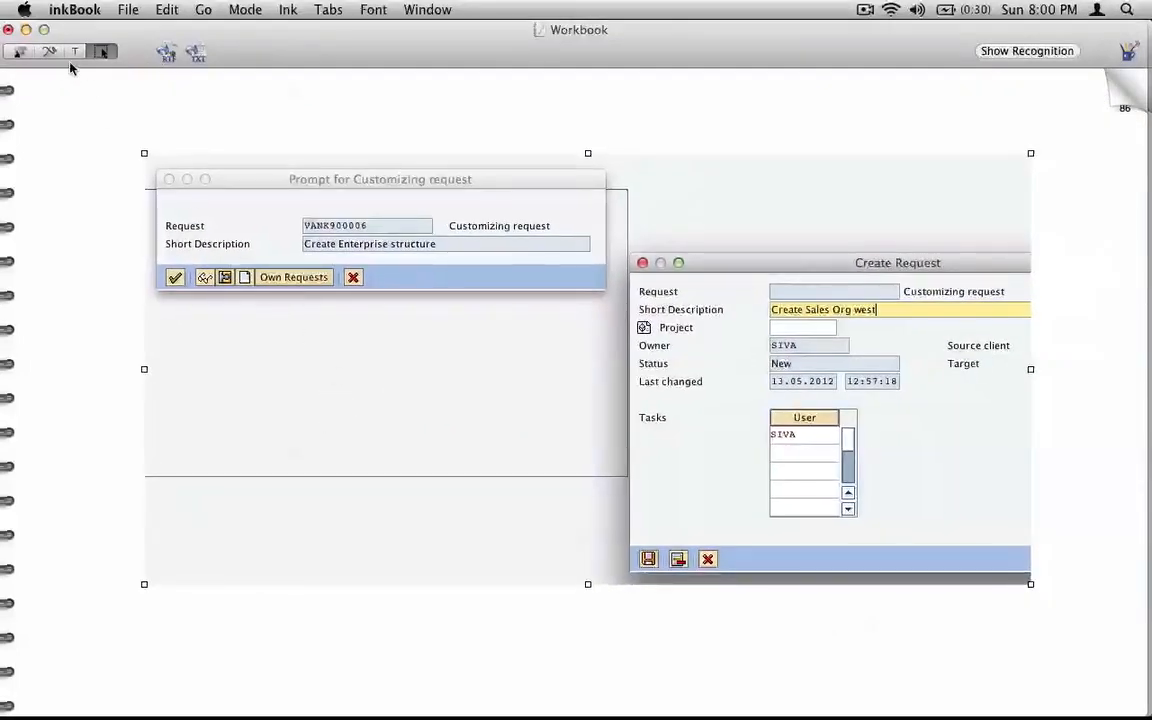
Step: Circle the create icon with an arrow to the Create Request dialog, circle "Create Sales Org west" and mark the save icon
click(49, 51)
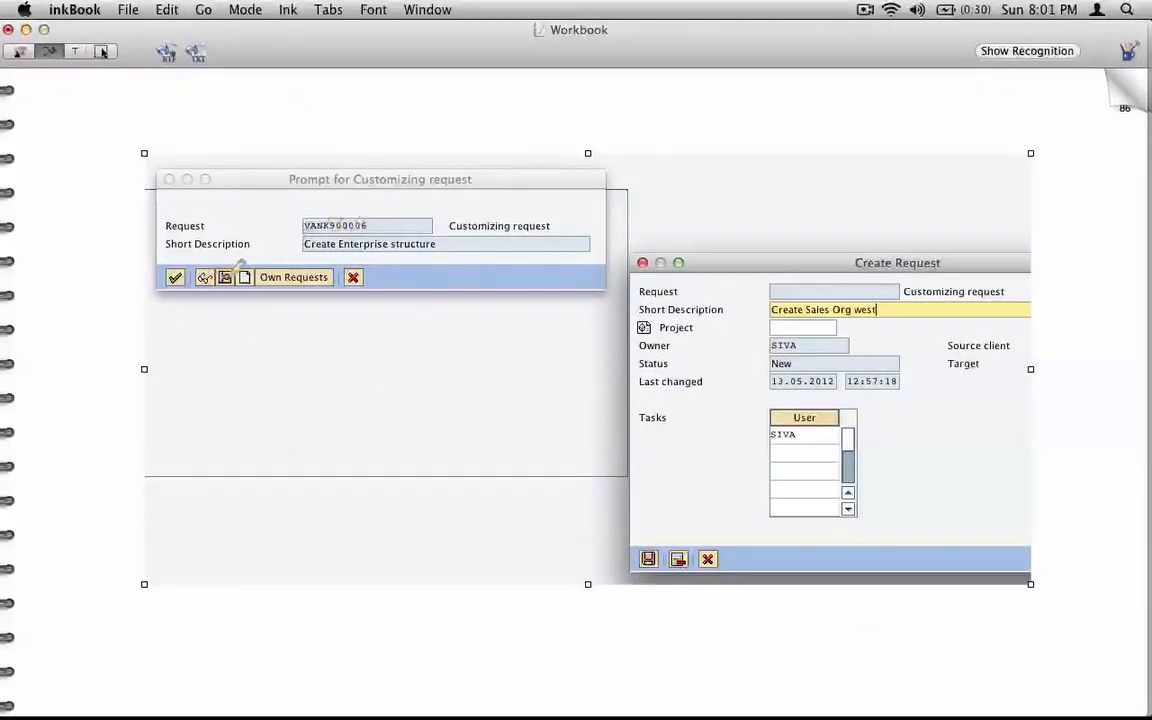
mouse_move(238, 266)
mouse_down()
mouse_move(252, 266)
mouse_move(320, 374)
mouse_move(628, 338)
mouse_move(620, 352)
mouse_up()
mouse_move(900, 302)
mouse_down()
mouse_move(755, 305)
mouse_move(860, 318)
mouse_move(905, 304)
mouse_up()
drag(650, 547, 668, 519)
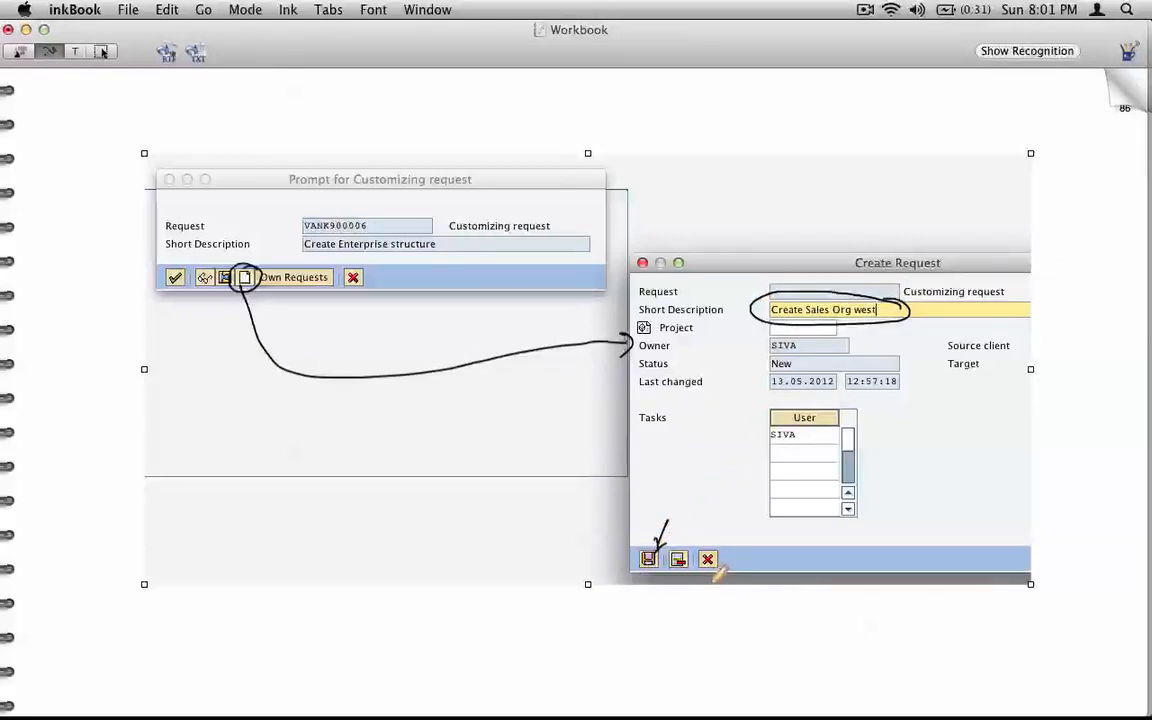
Step: Switch to SAPGUI, save the new request and capture the customizing request prompt
key(super+Tab)
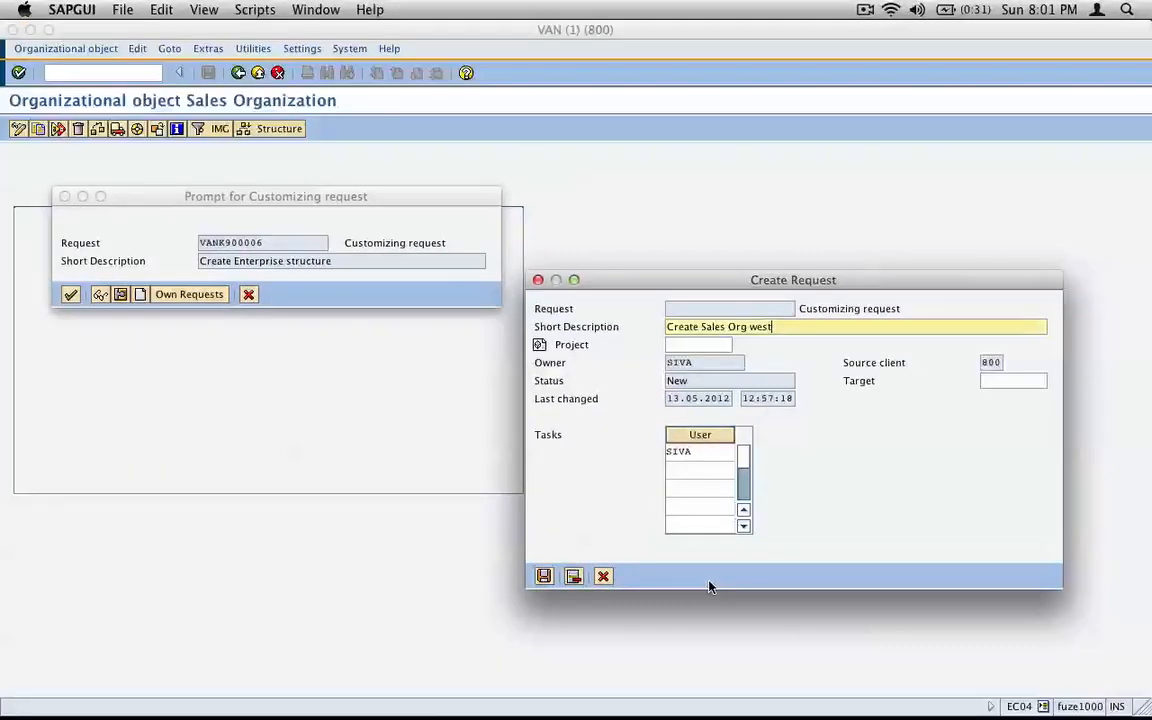
click(544, 577)
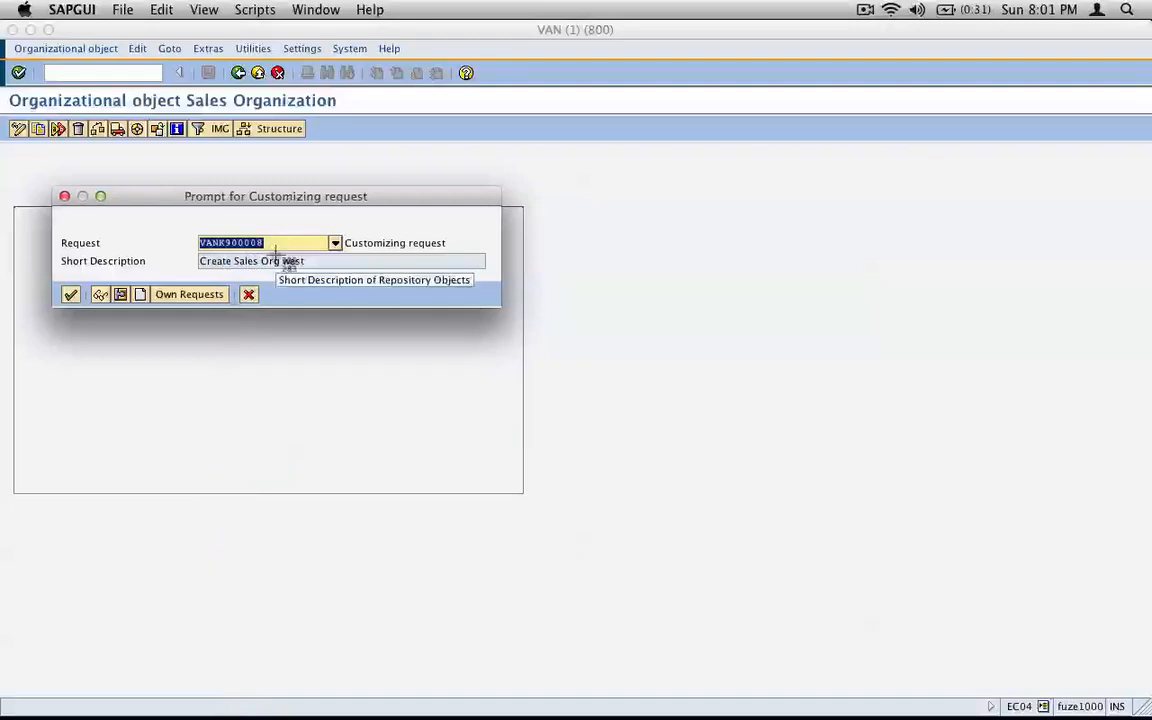
drag(57, 187, 499, 308)
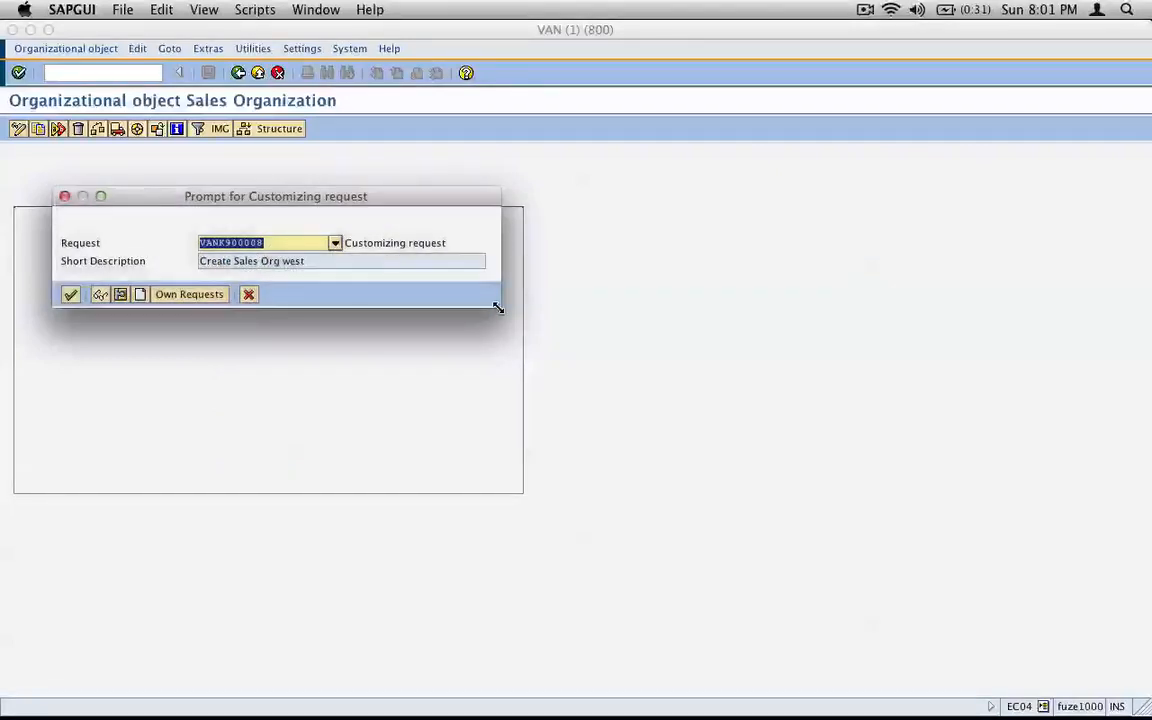
Step: Switch to inkBook, move the page's existing image and ink marks up, and paste the captured request prompt below them
key(super+Tab)
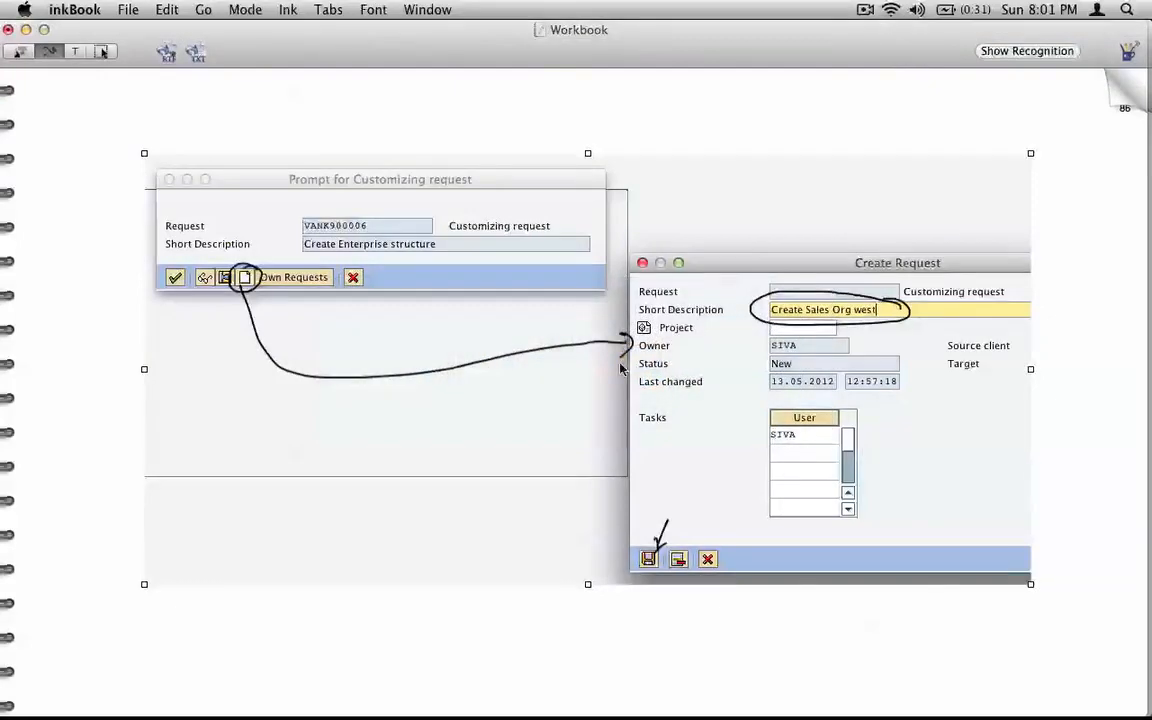
key(super+a)
click(101, 51)
drag(837, 459, 824, 380)
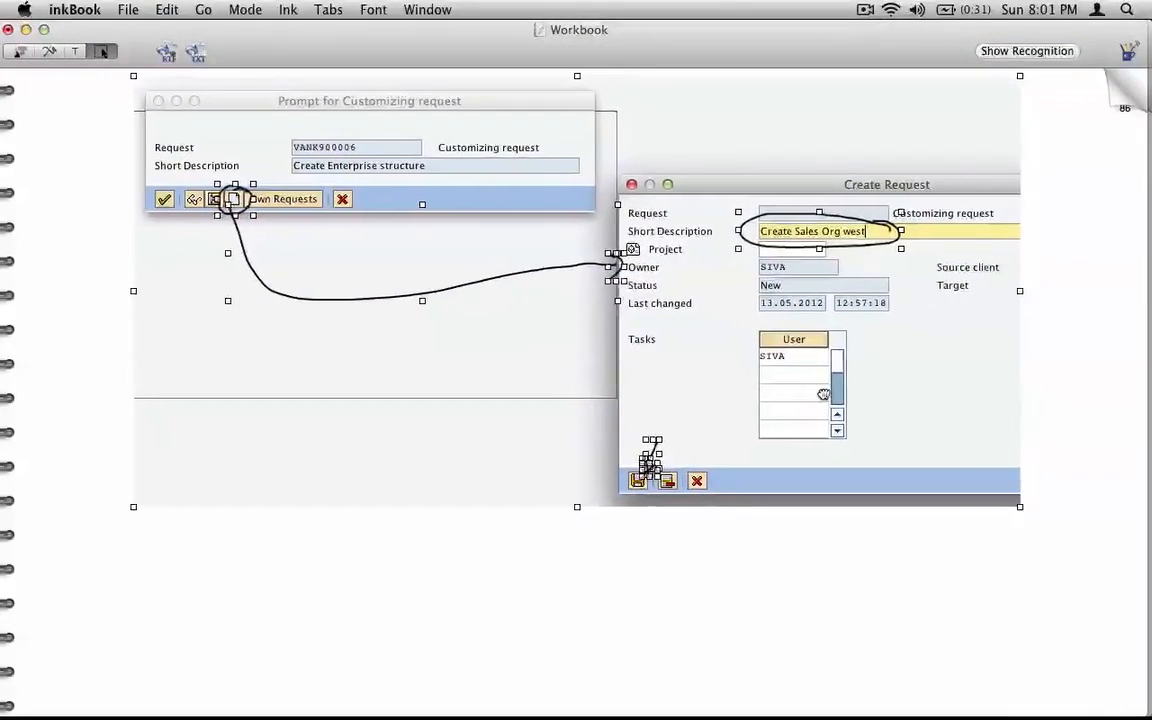
click(333, 593)
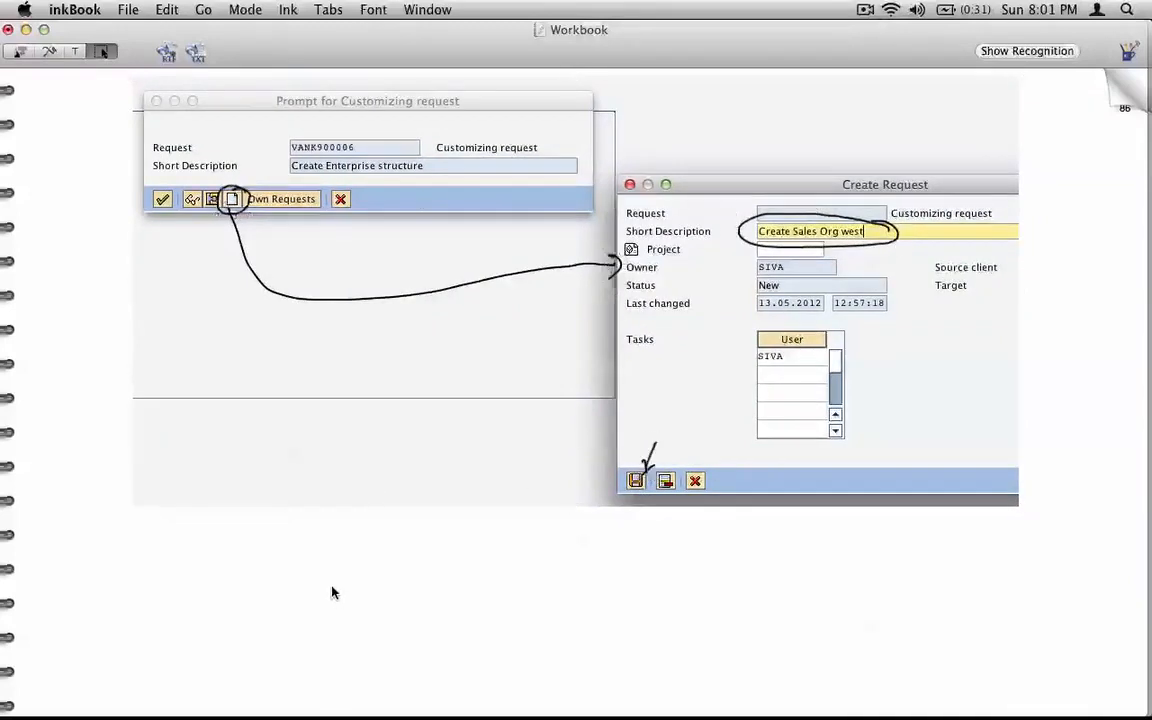
key(super+v)
mouse_move(729, 310)
mouse_down()
mouse_move(664, 431)
mouse_move(459, 603)
mouse_move(483, 602)
mouse_move(470, 605)
mouse_move(500, 632)
mouse_move(612, 530)
mouse_up()
Step: Circle the request number in the pasted prompt and label it with an arrow as "TR (Transport Request)"
click(48, 51)
drag(606, 532, 606, 546)
mouse_move(616, 528)
mouse_down()
mouse_move(615, 545)
mouse_move(652, 560)
mouse_up()
drag(656, 530, 682, 527)
mouse_move(668, 530)
mouse_down()
mouse_move(665, 546)
mouse_move(738, 538)
mouse_up()
drag(750, 528, 764, 526)
mouse_move(768, 520)
mouse_down()
mouse_move(770, 540)
mouse_move(836, 550)
mouse_move(872, 520)
mouse_move(872, 544)
mouse_up()
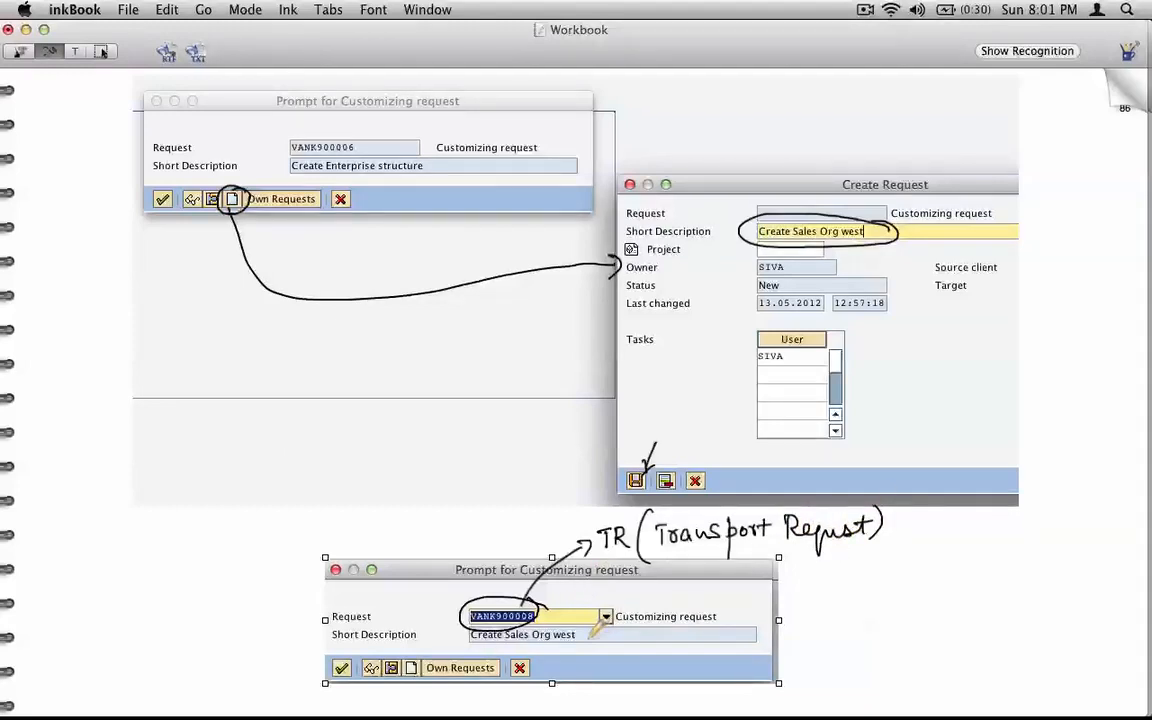
Step: Label the short description in the pasted prompt with an arrow as "Description" and point an arrow at the confirm icon
drag(602, 638, 806, 622)
drag(794, 614, 830, 630)
drag(848, 622, 958, 616)
click(964, 618)
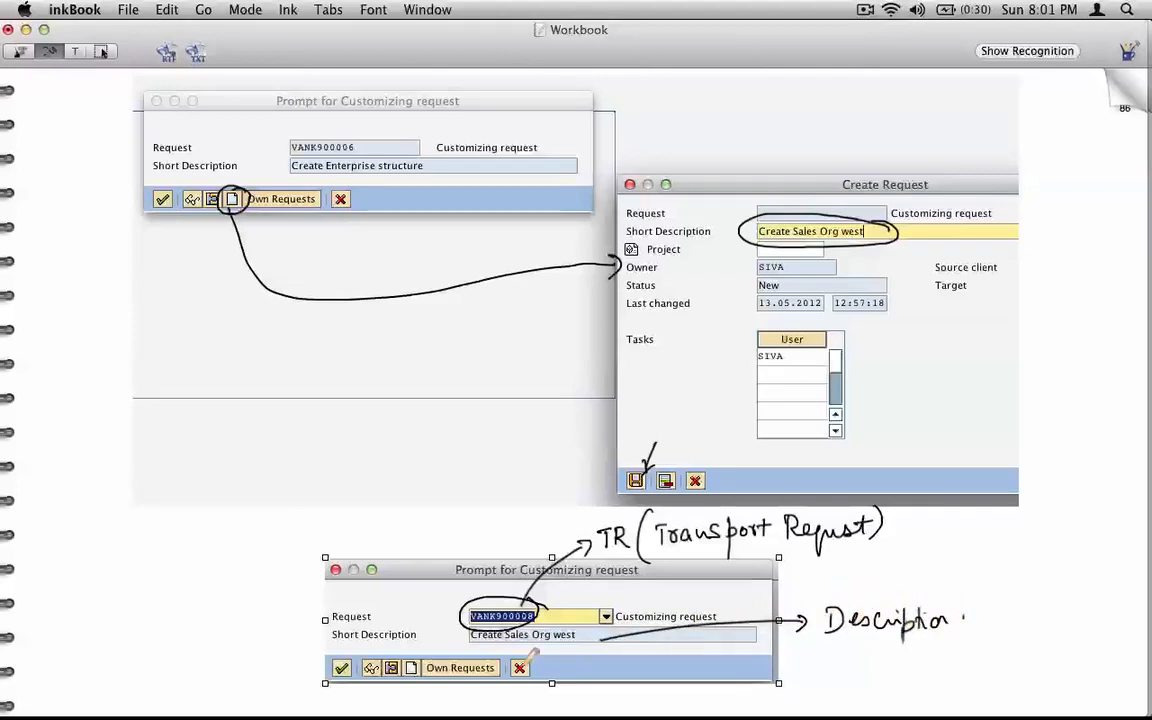
drag(285, 687, 330, 679)
mouse_move(330, 712)
Step: Switch to SAPGUI, confirm the customizing request and capture the "Sales Organization 0001 copied to WEST" message
key(super+Tab)
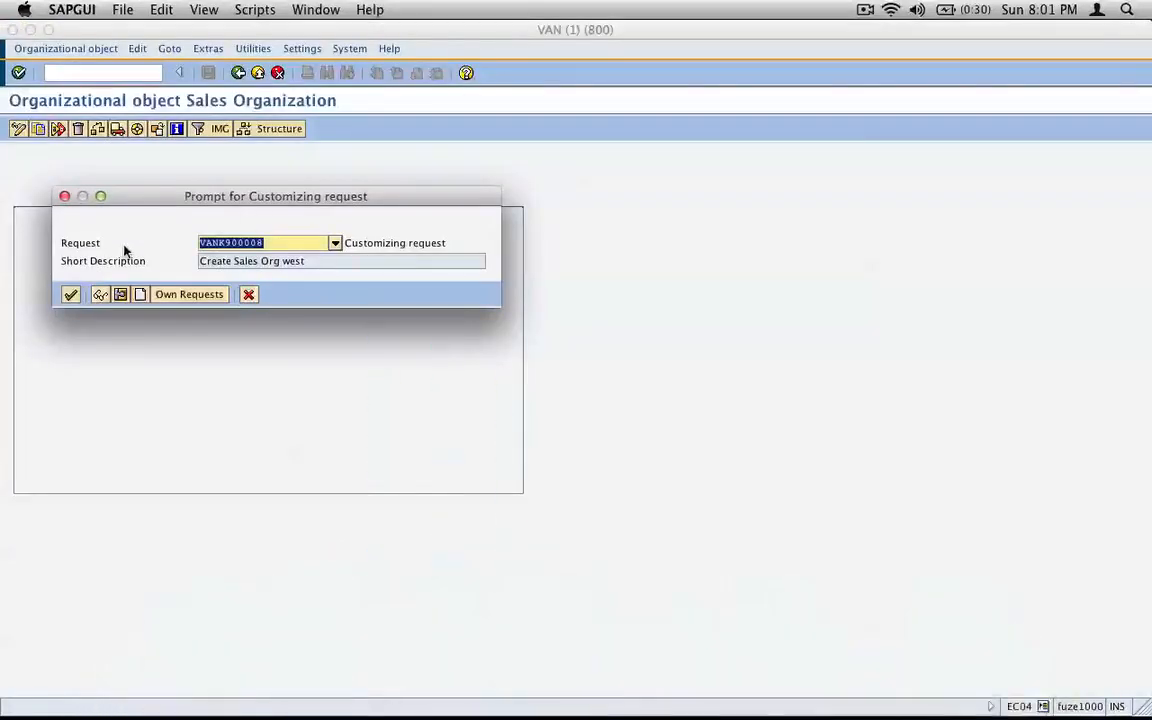
click(70, 295)
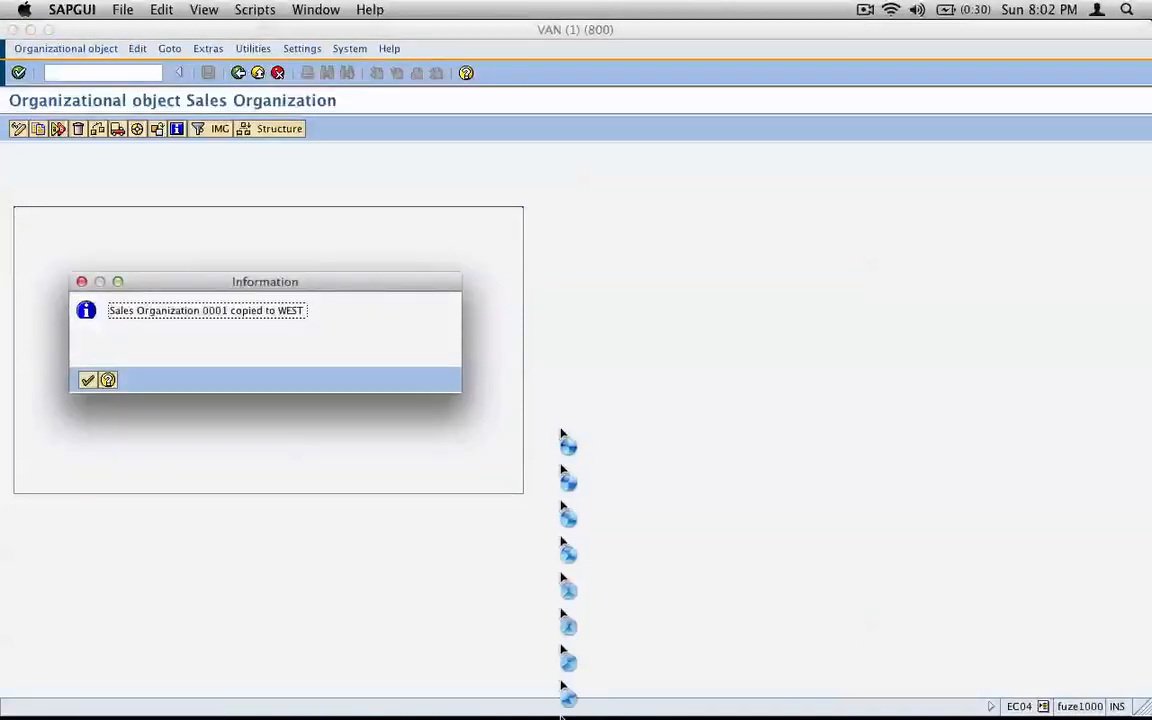
drag(110, 311, 307, 311)
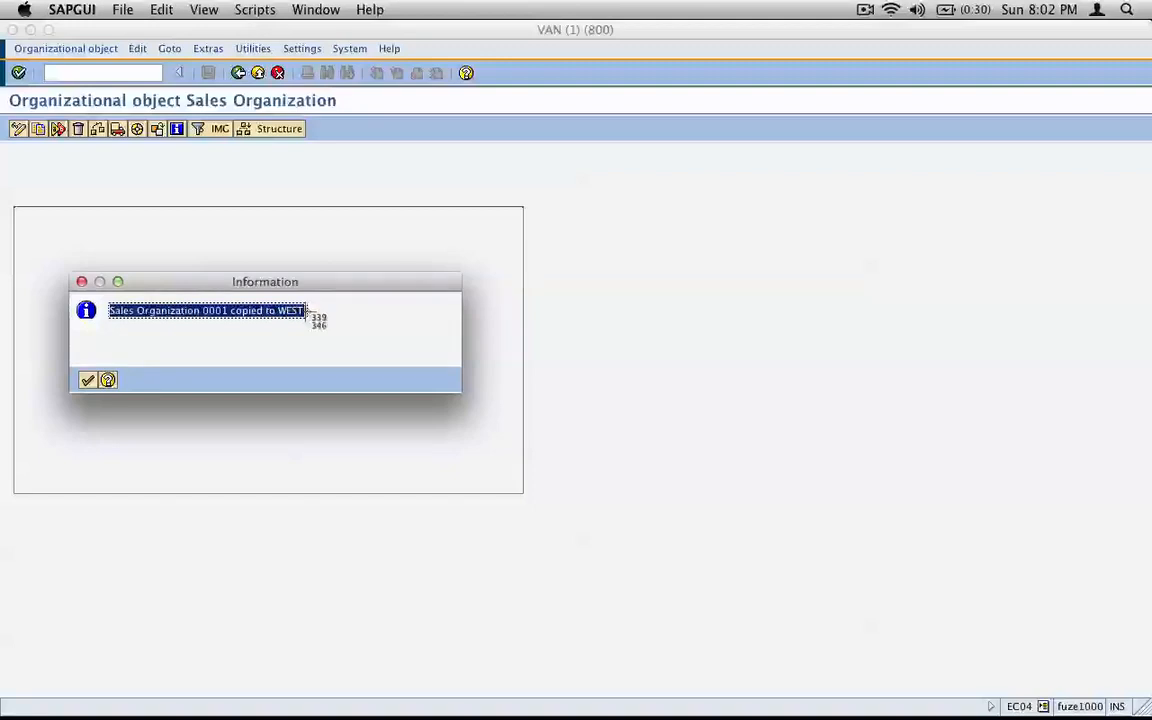
key(super+shift+4)
mouse_move(71, 271)
mouse_down()
mouse_move(473, 399)
mouse_move(460, 393)
mouse_up()
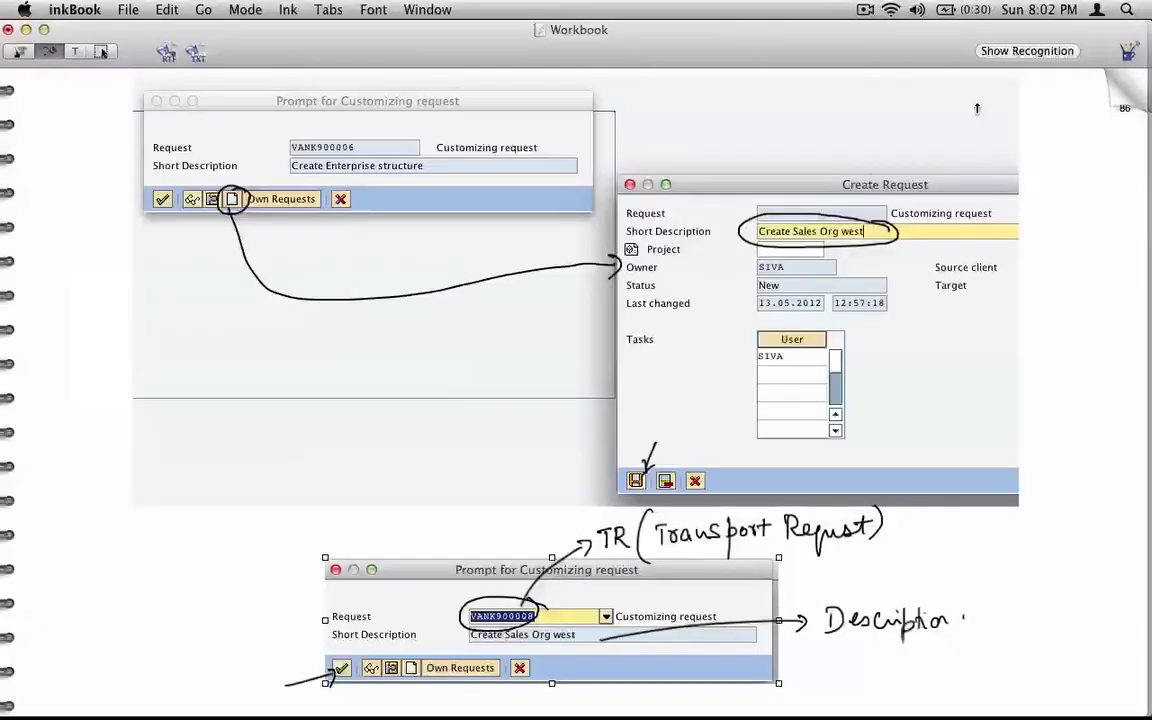
Step: Paste the captured copy message onto the next inkBook page and position it centrally near the page's upper edge
click(1115, 100)
key(super+v)
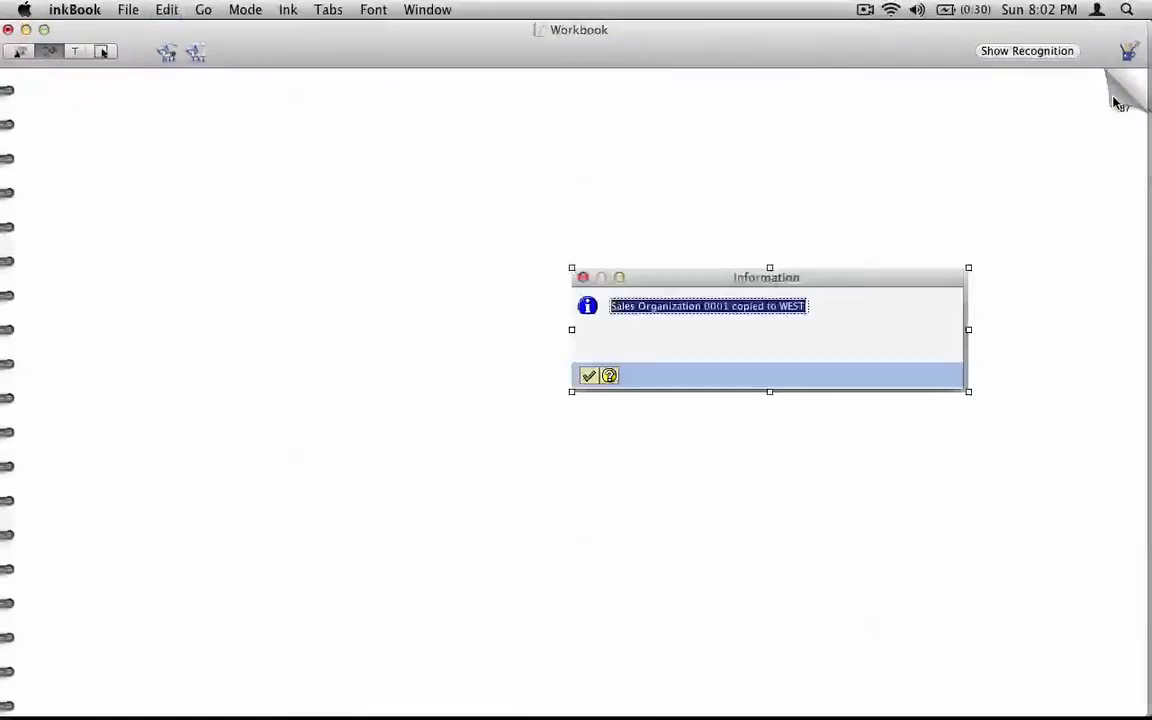
click(101, 51)
drag(769, 347, 559, 189)
click(404, 431)
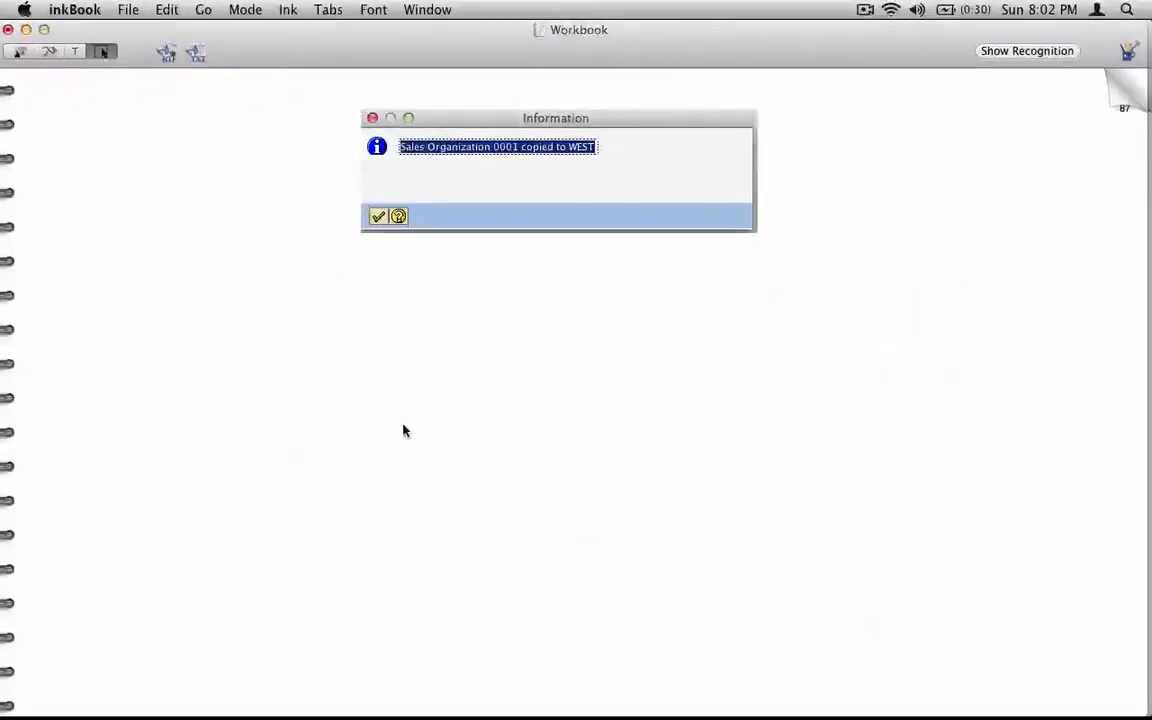
Step: Switch to SAPGUI, dismiss the copy message and return to the activity list to choose Define Sales Organization
key(super+Tab)
key(Return)
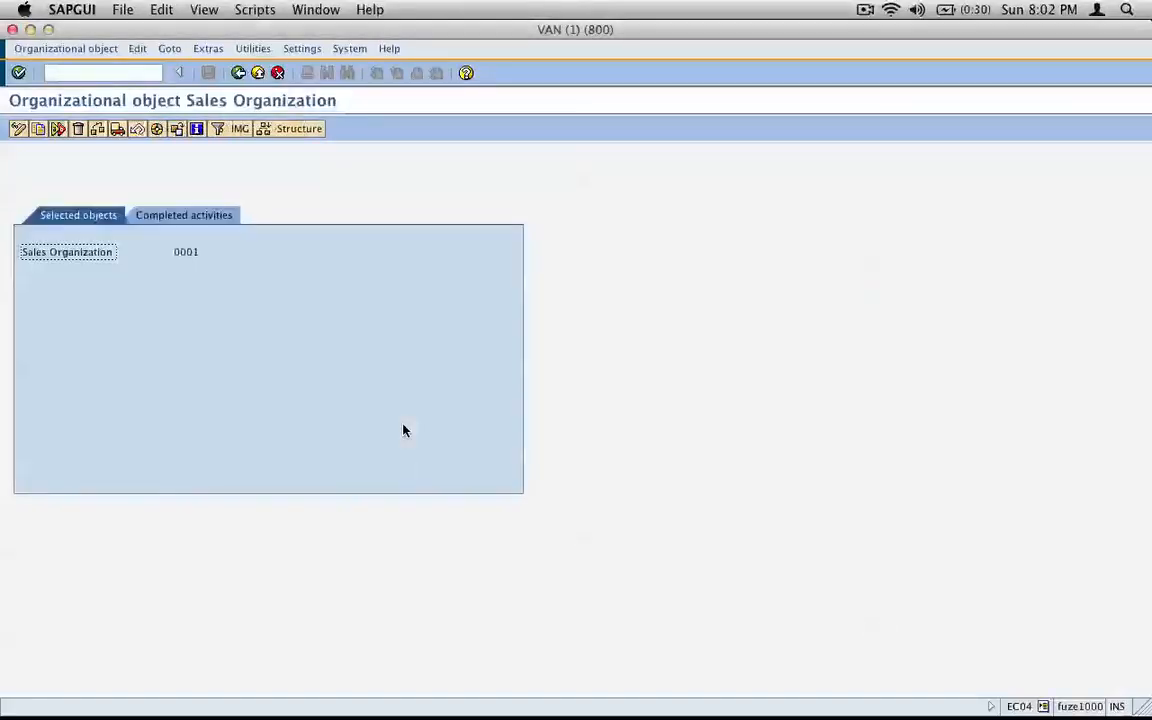
click(238, 73)
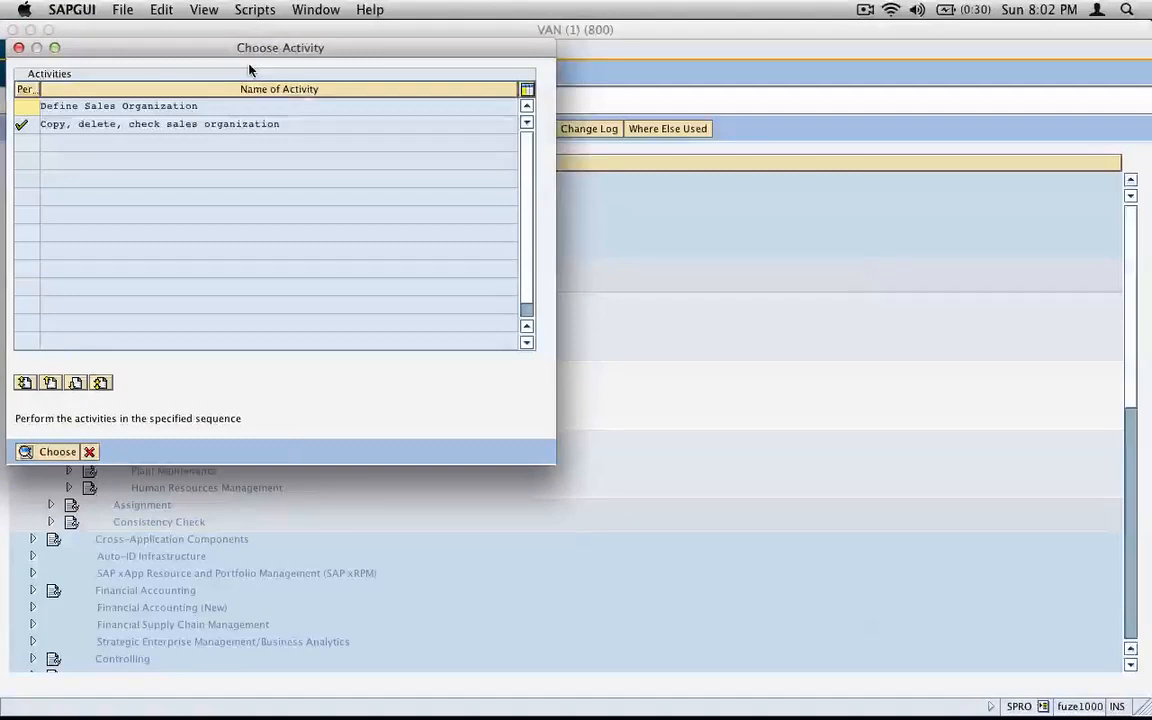
click(151, 106)
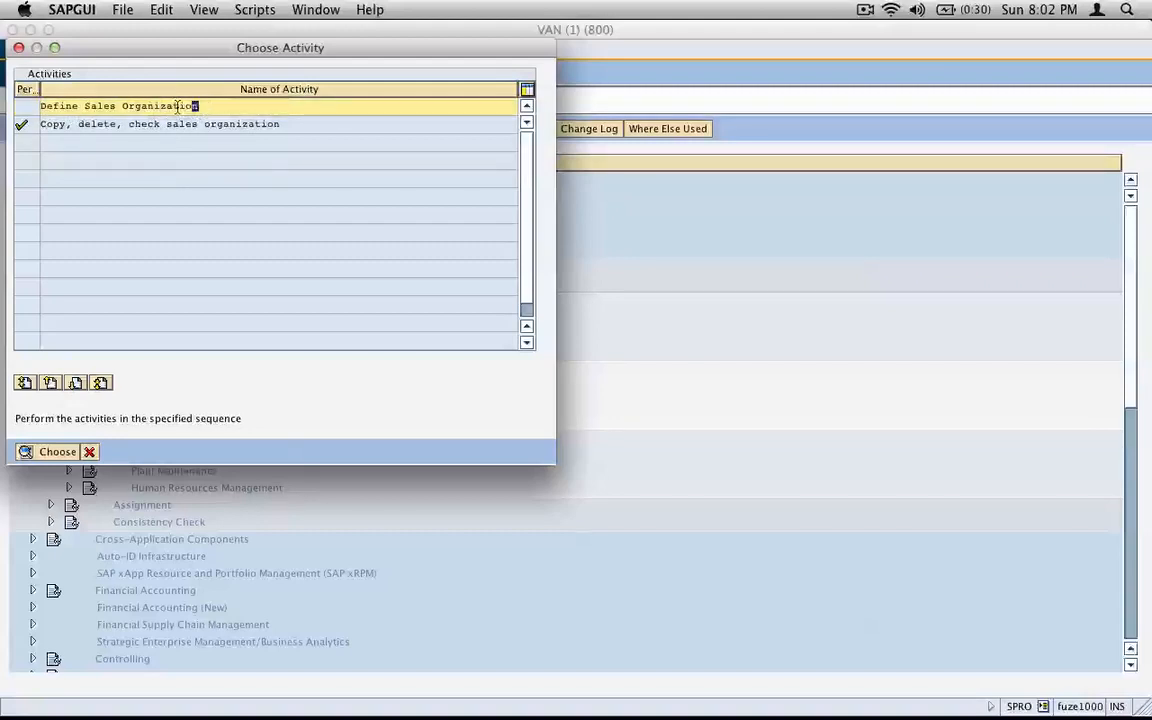
drag(190, 106, 46, 106)
click(40, 452)
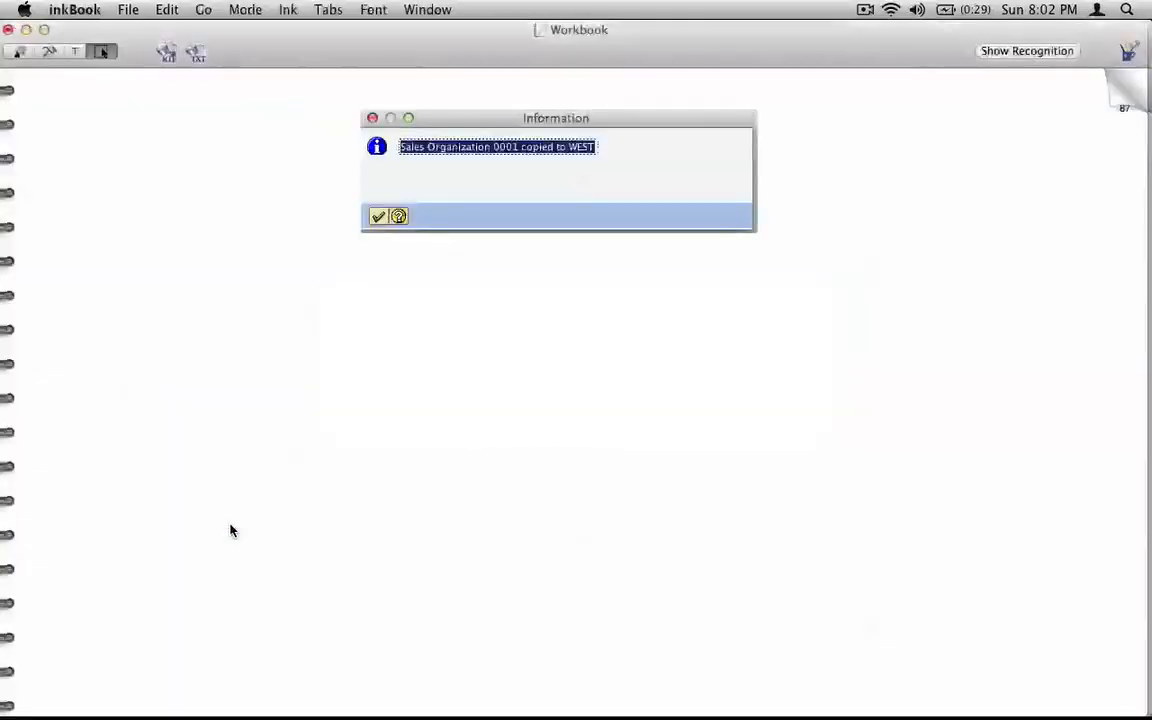
Step: Draw a long arrow shaft with the pen below the pasted copy message
click(48, 51)
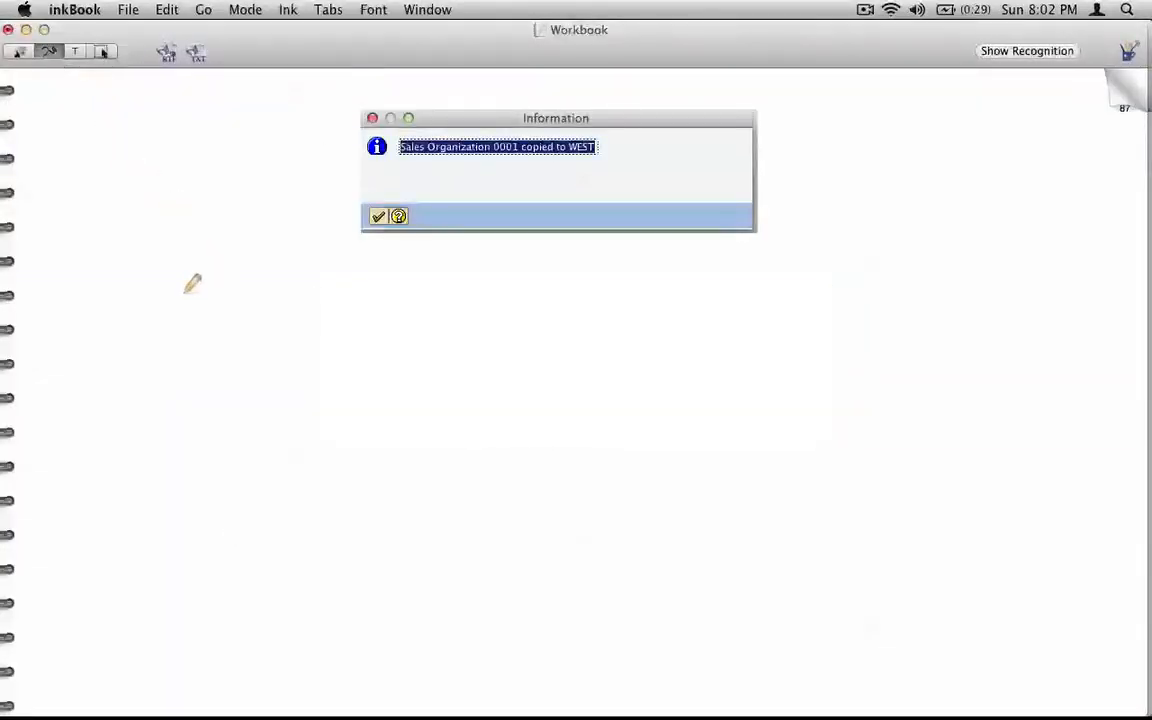
mouse_move(216, 305)
mouse_down()
mouse_move(444, 288)
mouse_move(427, 311)
mouse_up()
mouse_move(486, 283)
mouse_down()
mouse_move(542, 293)
mouse_move(562, 276)
mouse_move(593, 290)
mouse_move(611, 277)
mouse_move(626, 293)
mouse_move(689, 288)
mouse_move(722, 303)
mouse_move(749, 279)
mouse_up()
key(super+z)
key(super+z)
key(super+z)
key(super+z)
key(super+z)
key(super+z)
key(super+z)
key(super+z)
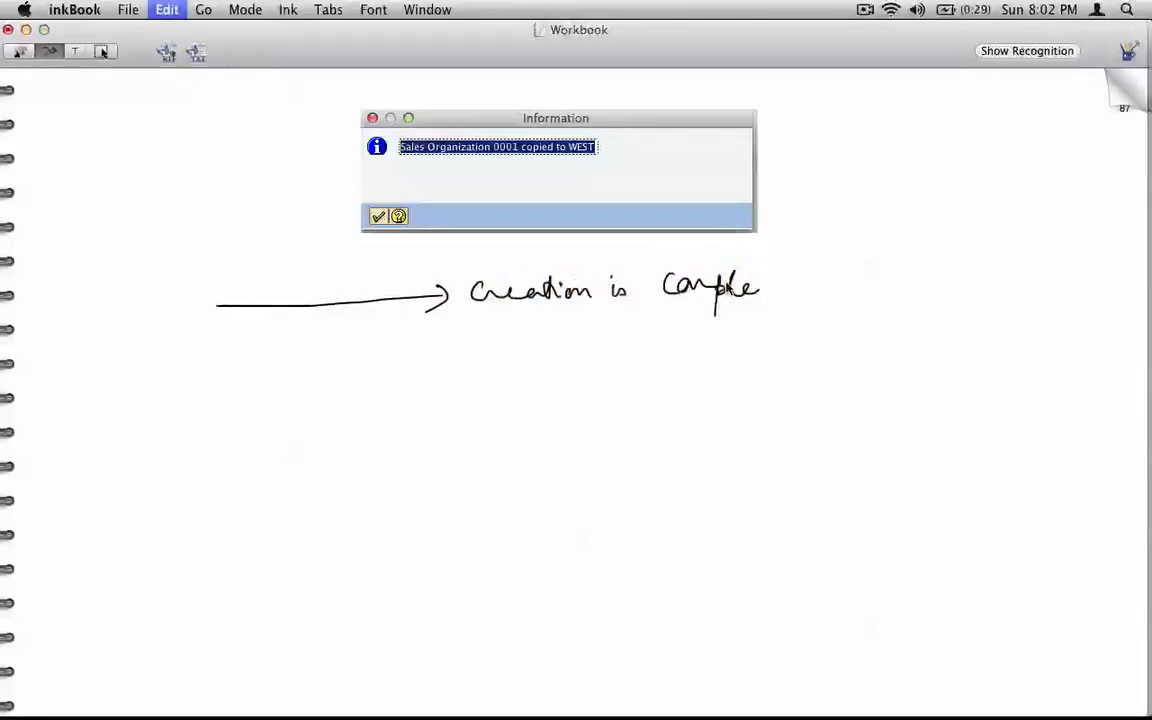
key(super+z)
key(super+z)
key(super+z)
key(super+z)
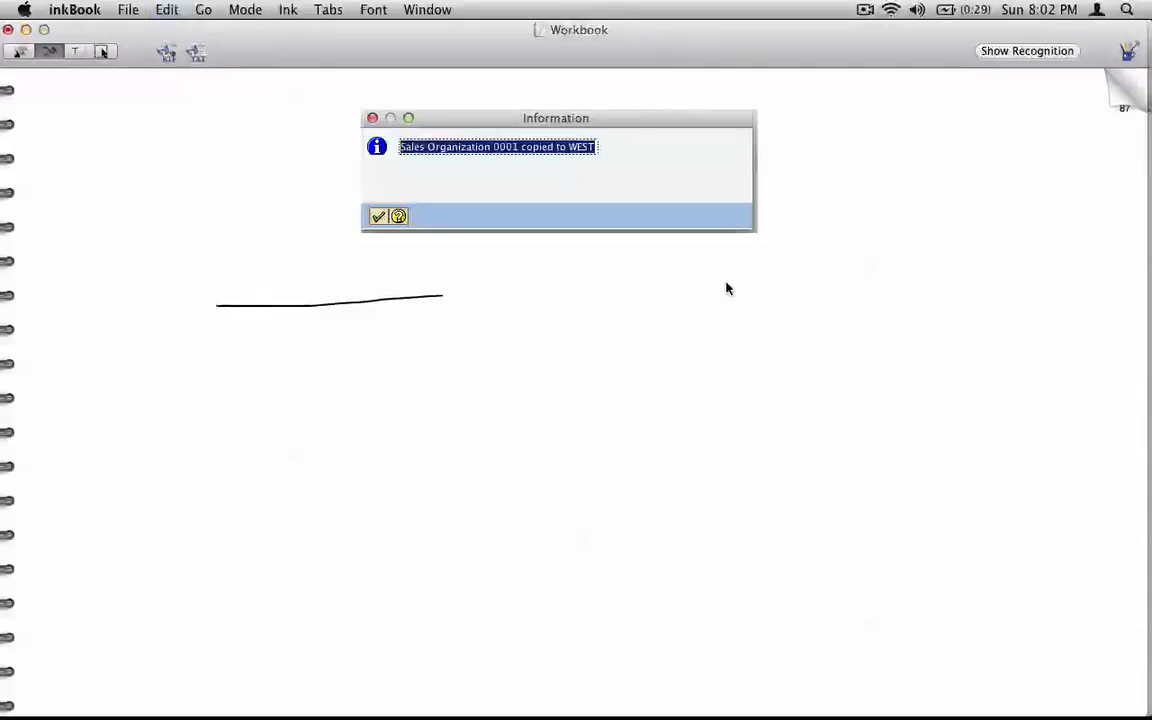
Step: Finish the arrowhead, write "Copy is complete" beside it and add a second arrow pointing back at the note
drag(425, 283, 438, 314)
drag(492, 282, 507, 302)
drag(510, 316, 530, 288)
drag(522, 286, 532, 322)
mouse_move(568, 284)
mouse_down()
mouse_move(630, 296)
mouse_move(689, 283)
mouse_move(722, 257)
mouse_move(726, 285)
mouse_move(740, 285)
mouse_up()
drag(777, 280, 777, 300)
drag(762, 290, 826, 292)
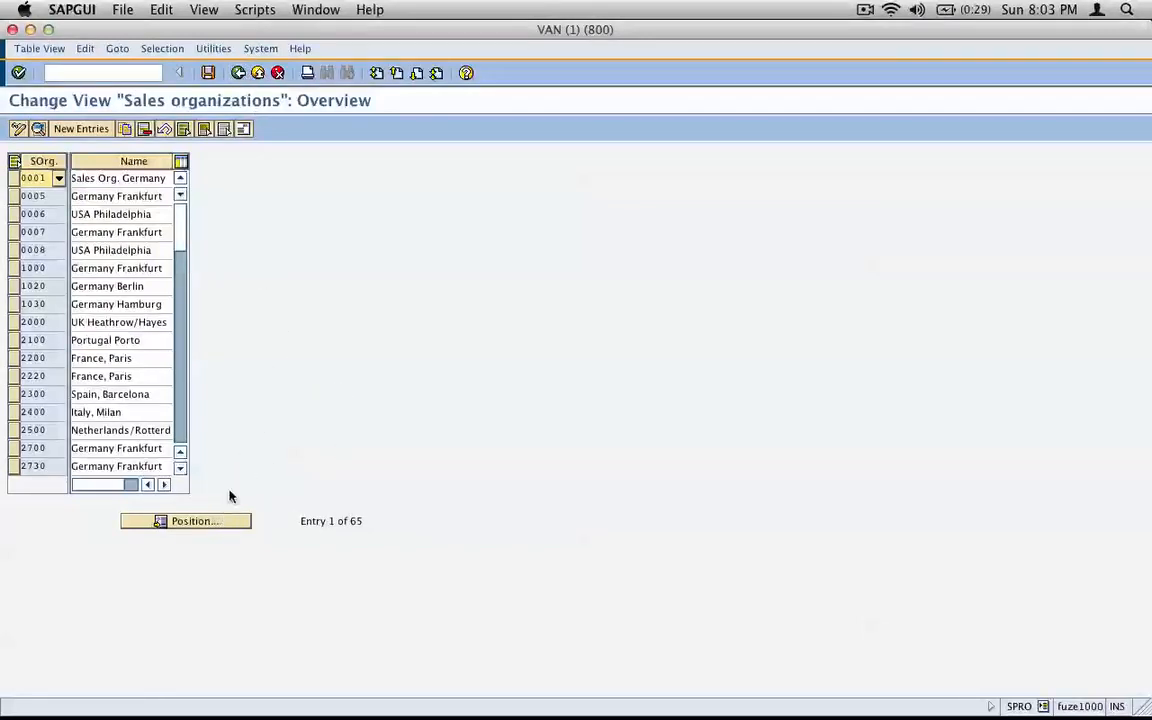
Step: In SAPGUI, return to the activity list, move the Choose Activity dialog clear and capture it
click(239, 72)
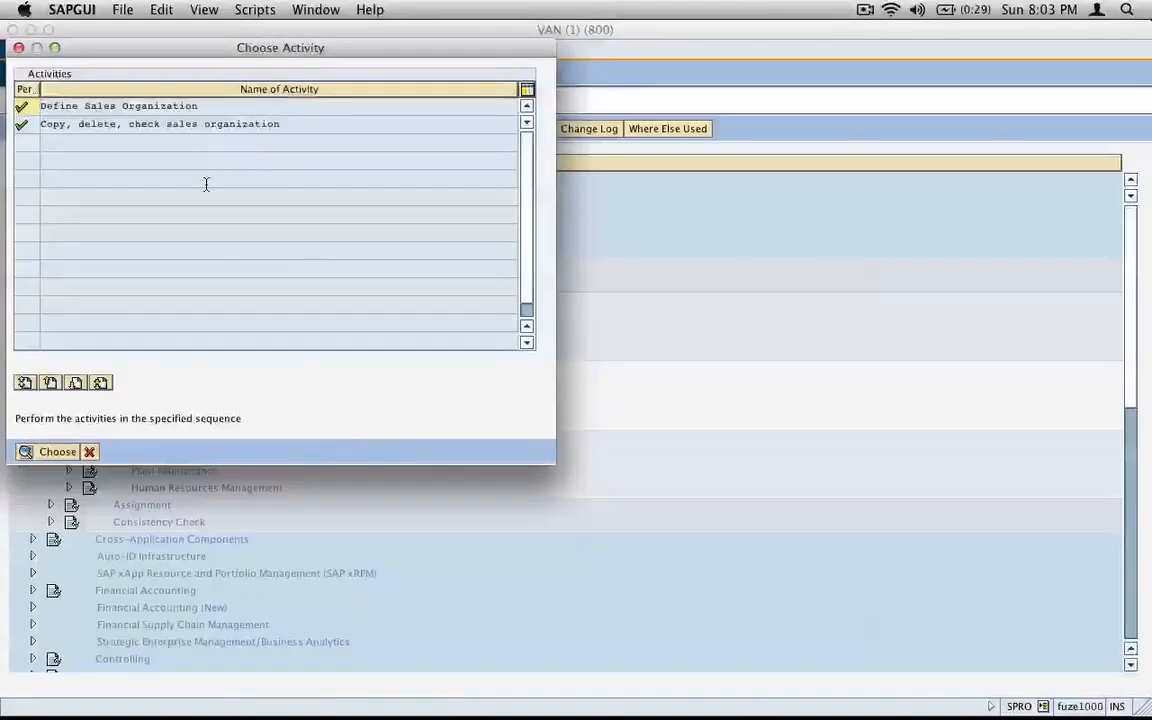
drag(208, 52, 608, 193)
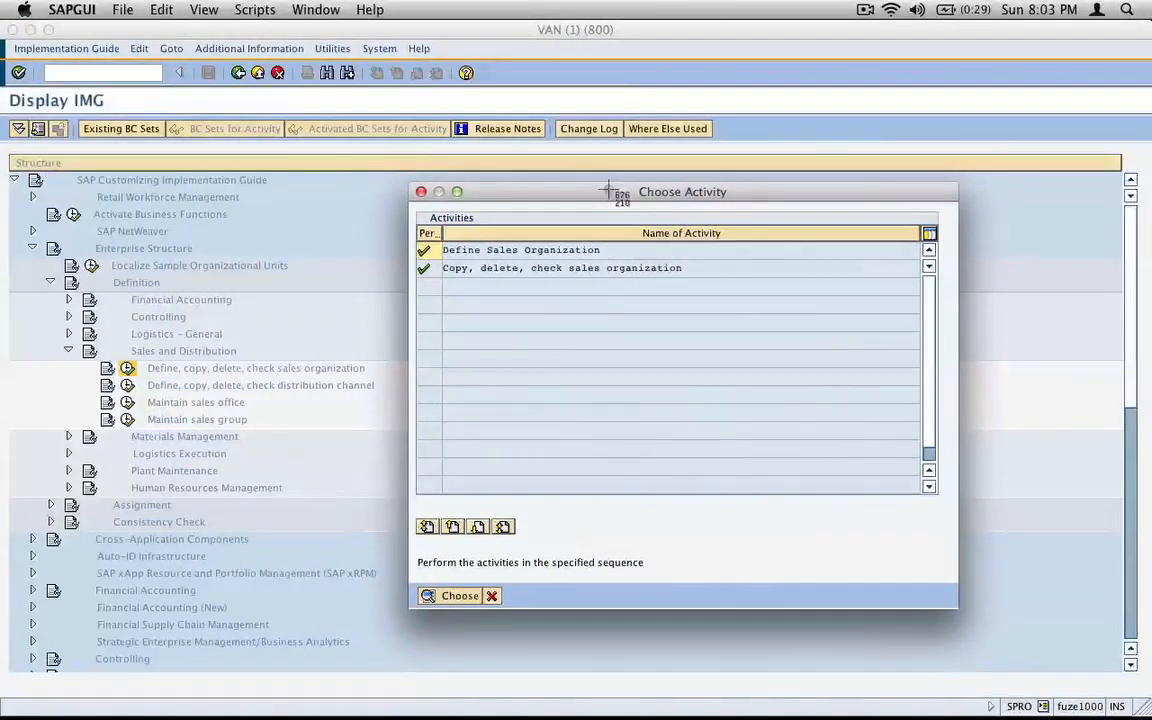
drag(410, 179, 930, 608)
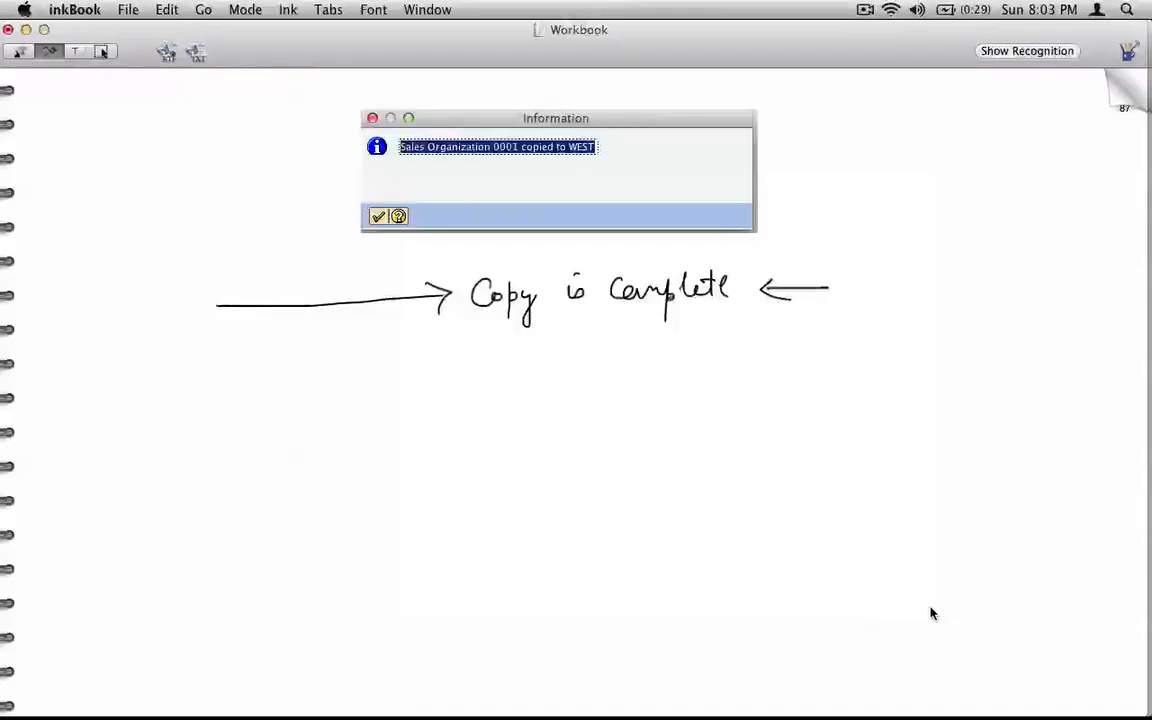
Step: Paste the Choose Activity capture in inkBook, shift the page's contents upward and place the capture below the "Copy is complete" note
key(super+v)
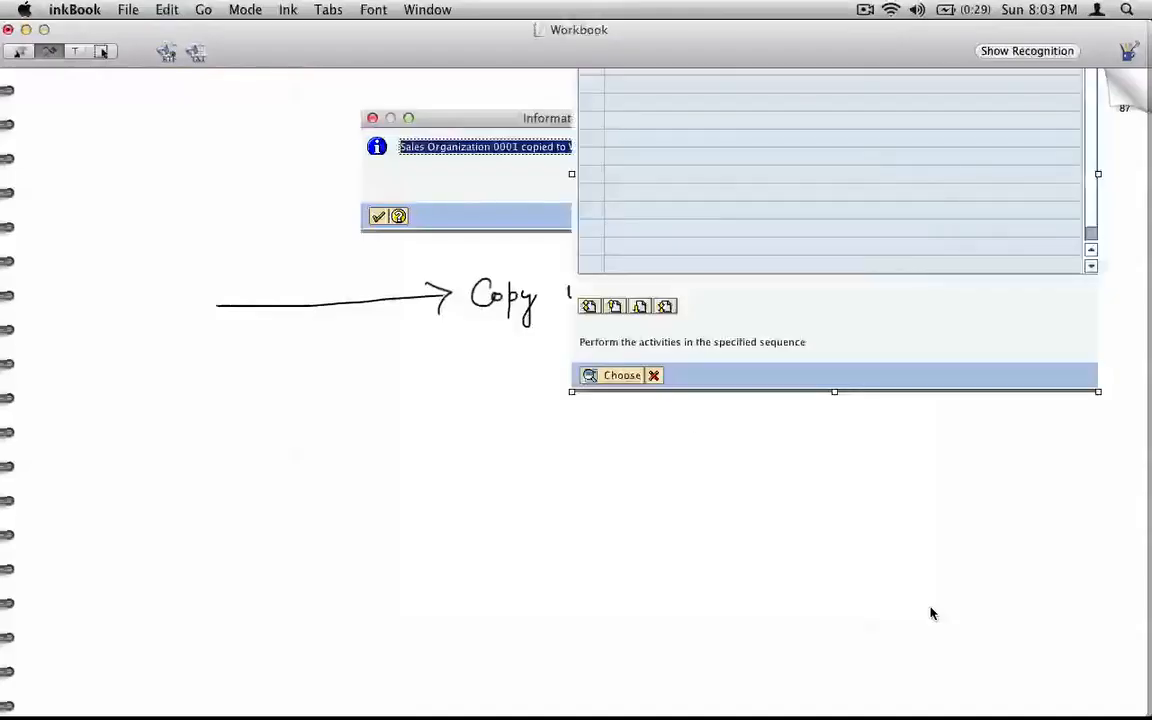
drag(969, 375, 876, 714)
click(443, 402)
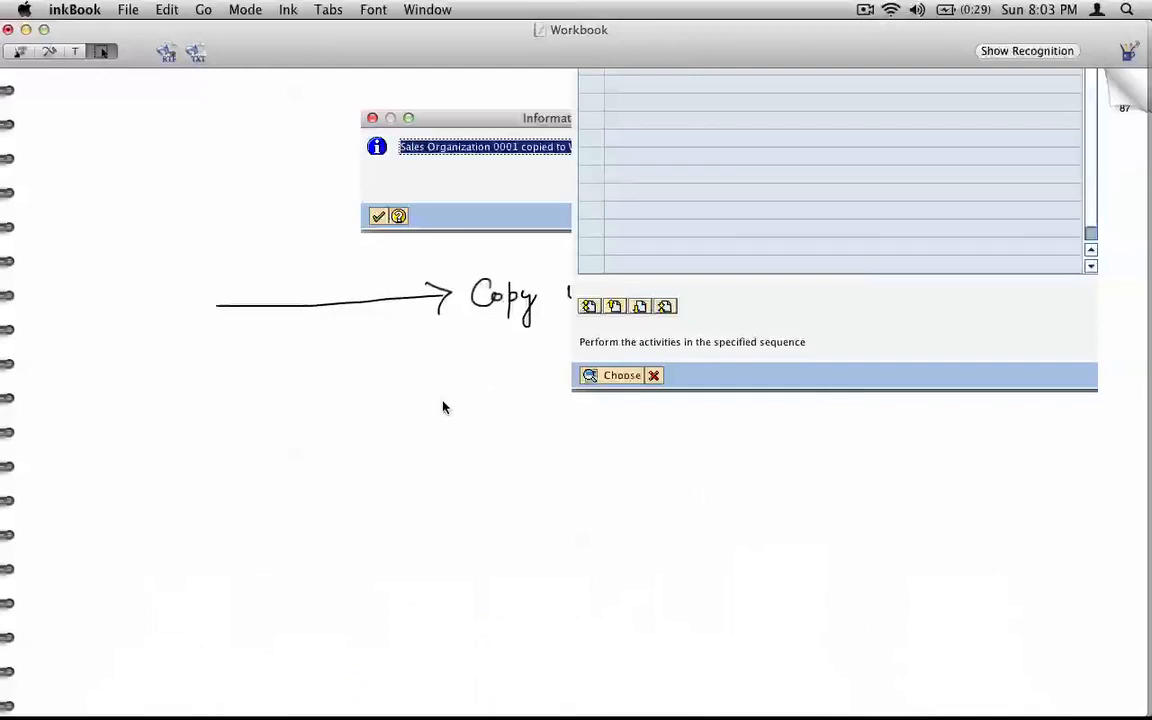
key(super+a)
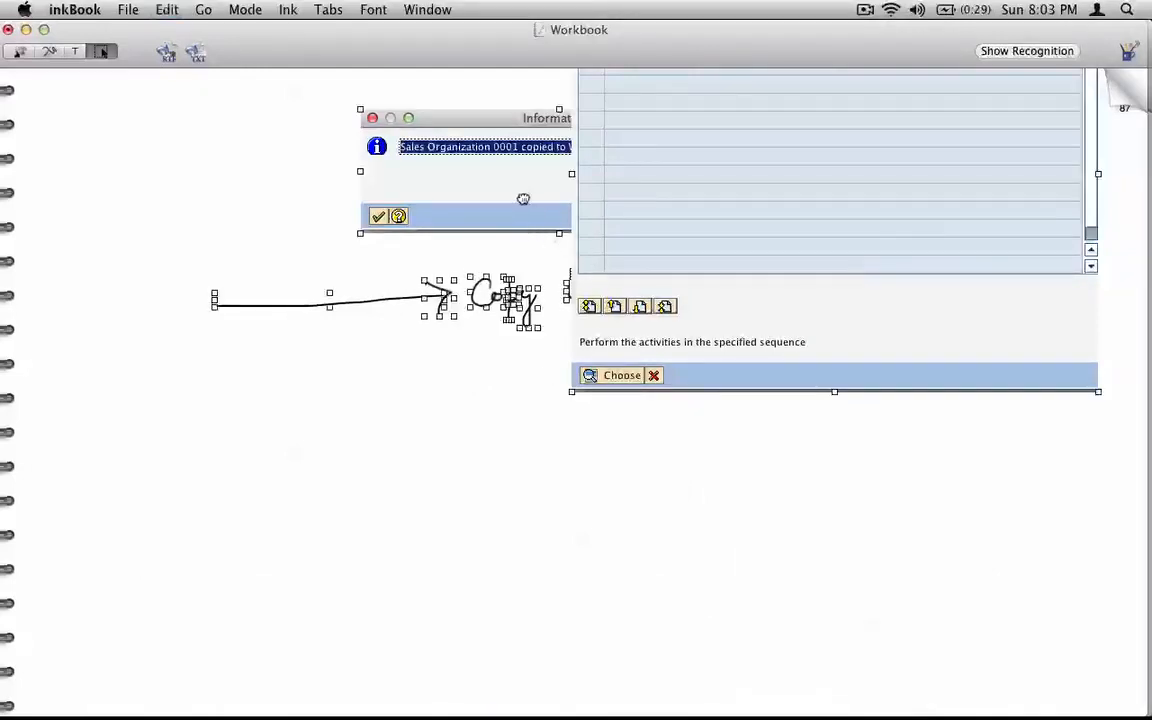
drag(522, 205, 505, 169)
click(607, 404)
mouse_move(965, 338)
mouse_down()
mouse_move(957, 458)
mouse_move(810, 669)
mouse_move(776, 702)
mouse_move(770, 693)
mouse_up()
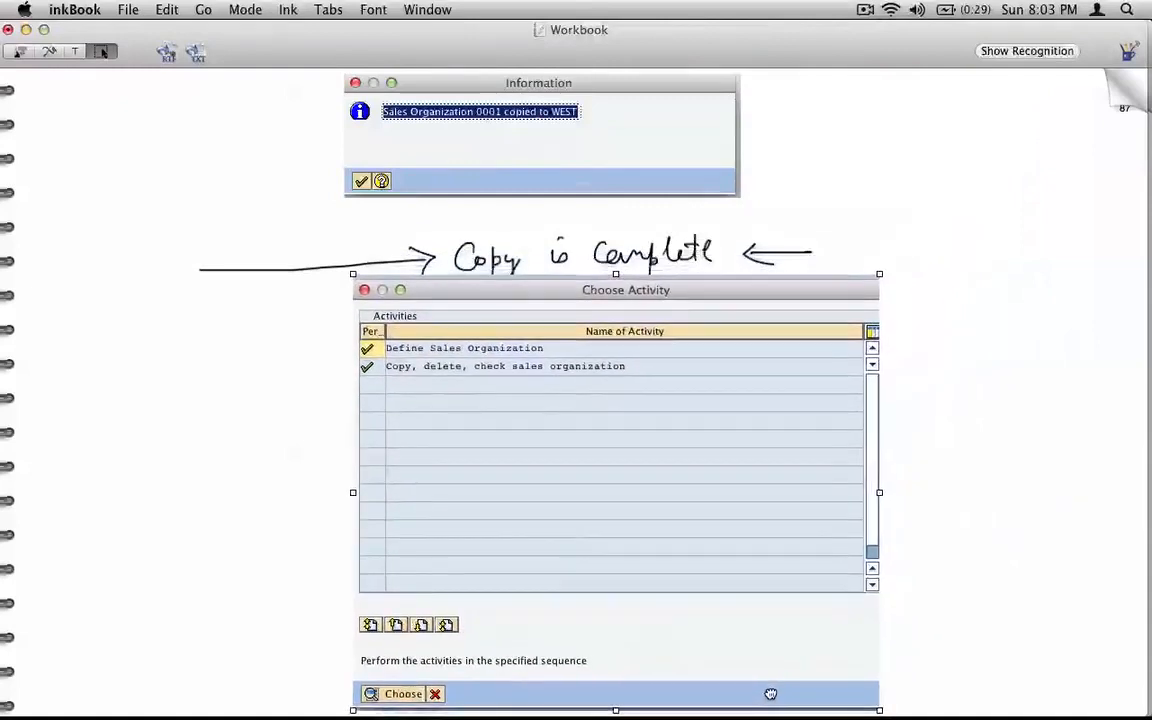
Step: Draw arrows to Define Sales Organization and Choose in the pasted dialog, and turn to the next page
click(47, 50)
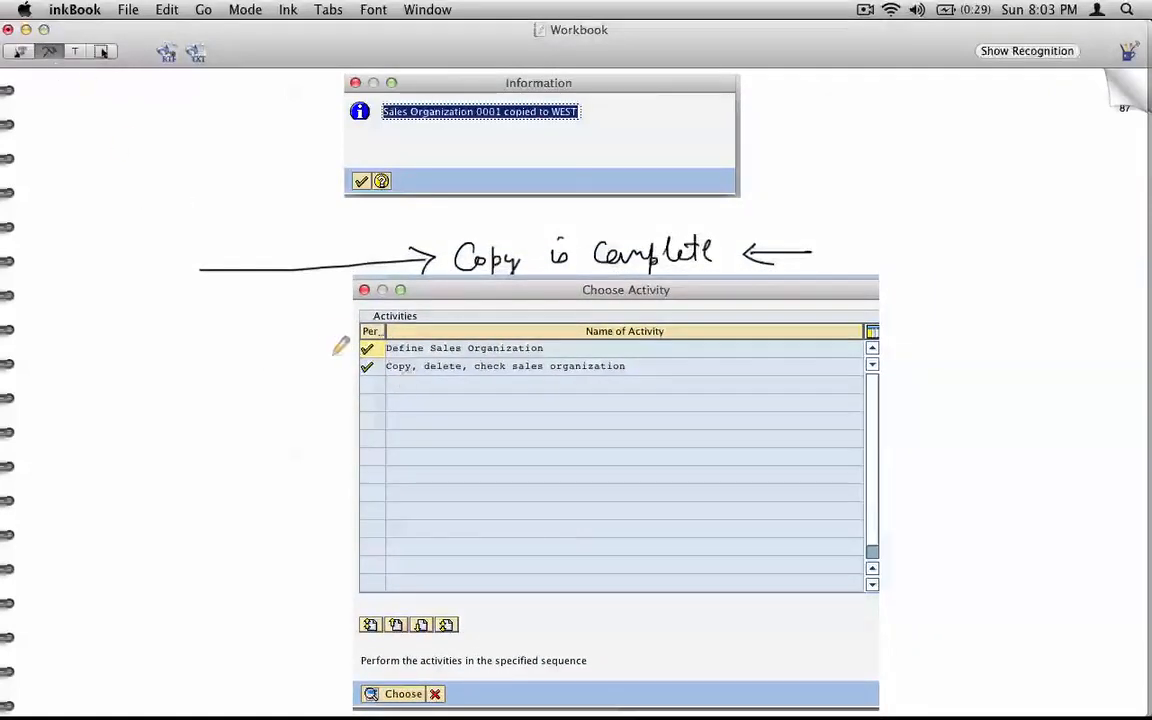
drag(320, 351, 356, 347)
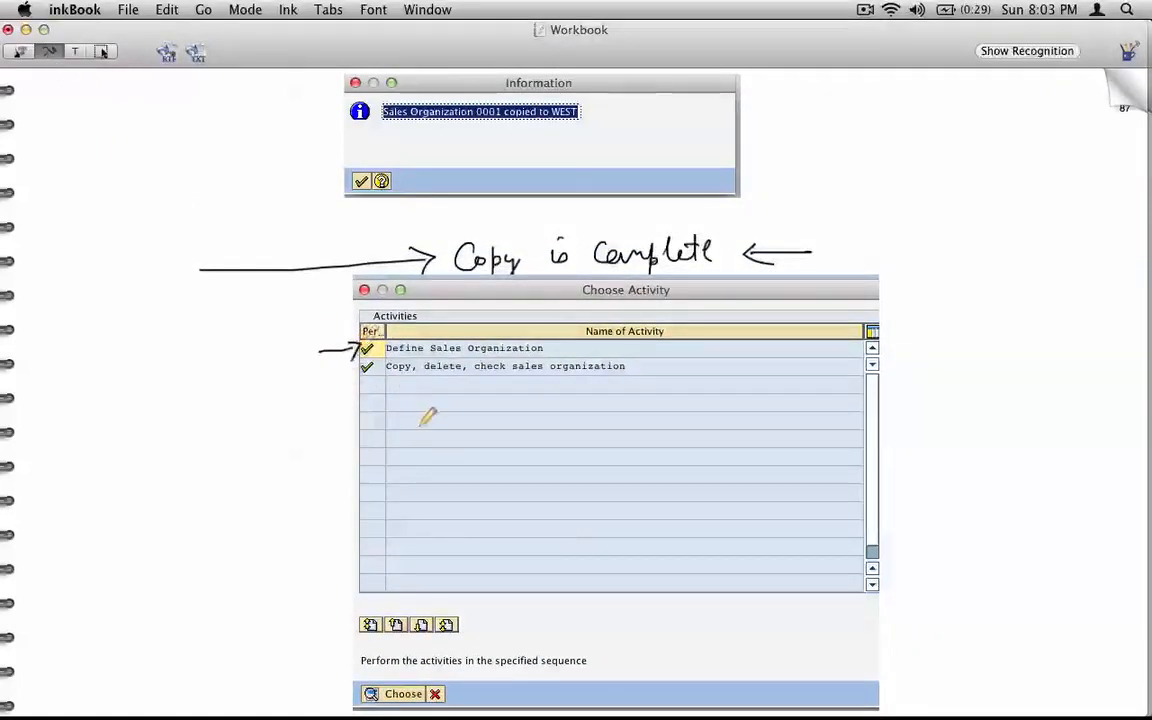
drag(347, 660, 366, 692)
click(1124, 100)
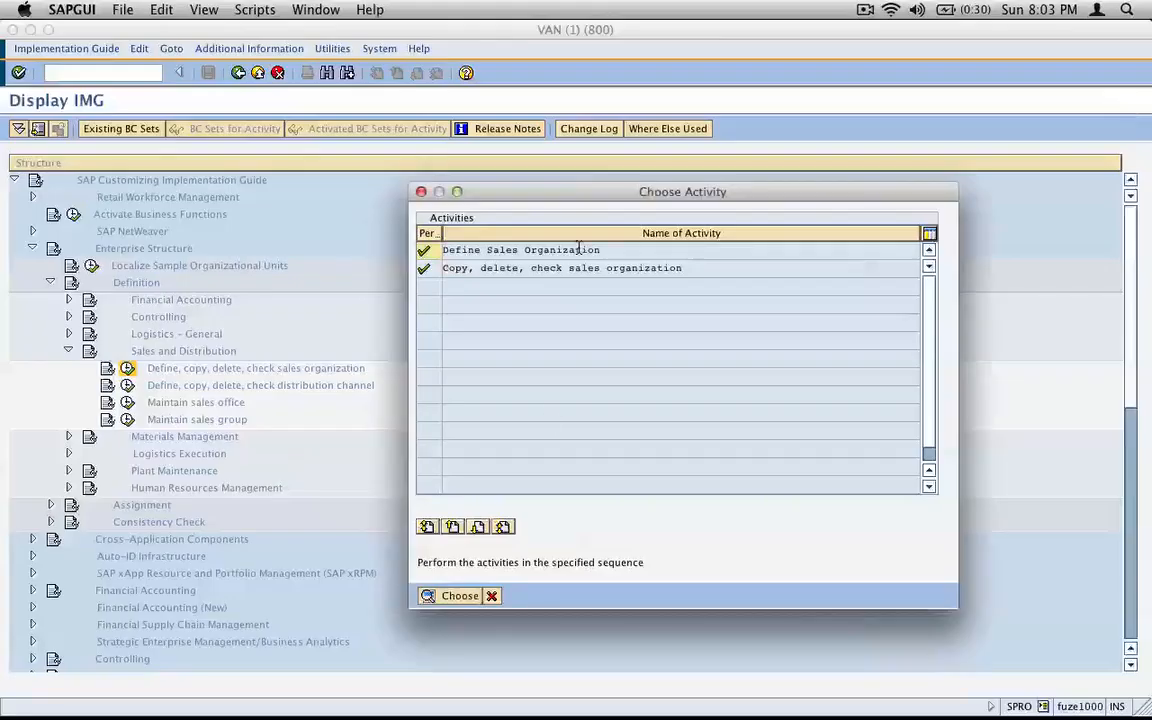
Step: In SAPGUI, open the Define Sales Organization activity and capture the sales organizations overview
click(578, 249)
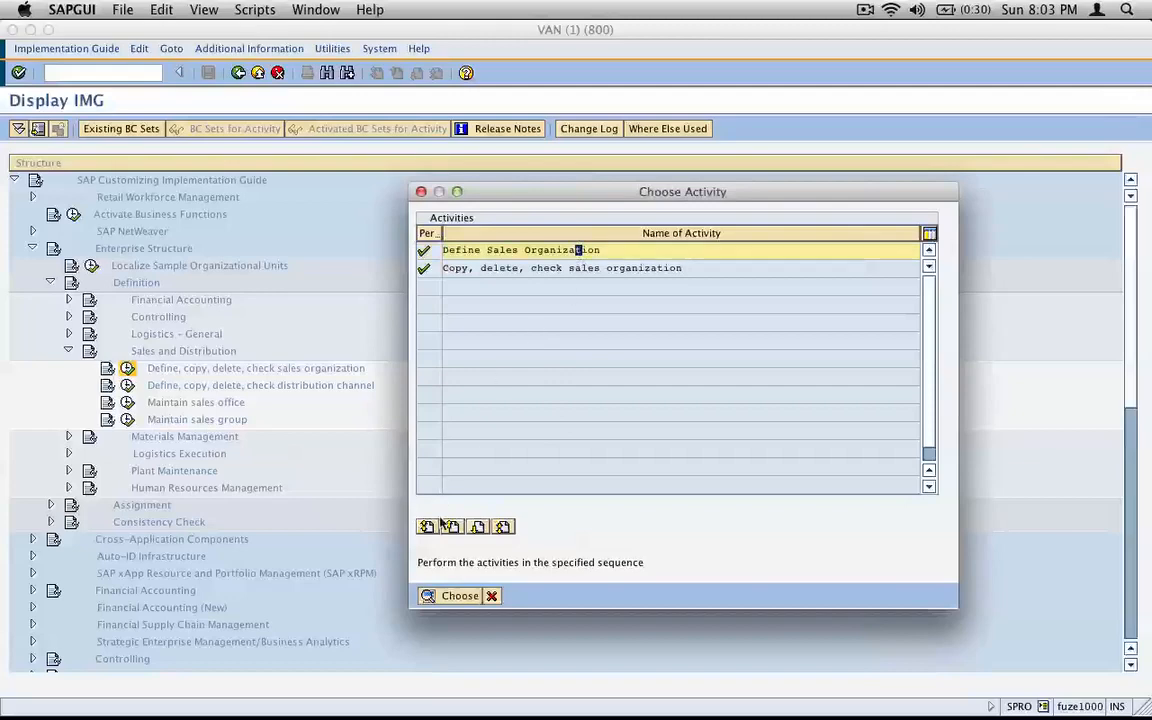
click(455, 596)
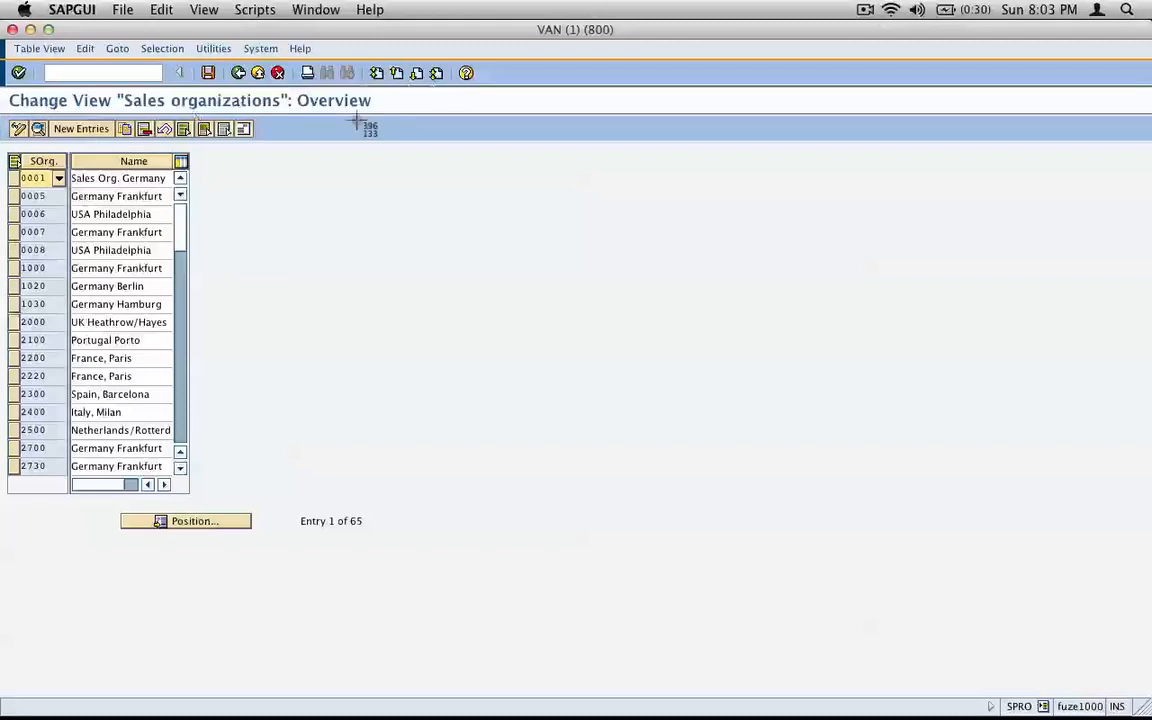
drag(320, 88, 3, 533)
Step: Switch to inkBook, paste the overview capture along the blank page's left edge and point an arrow at Position
key(super+Tab)
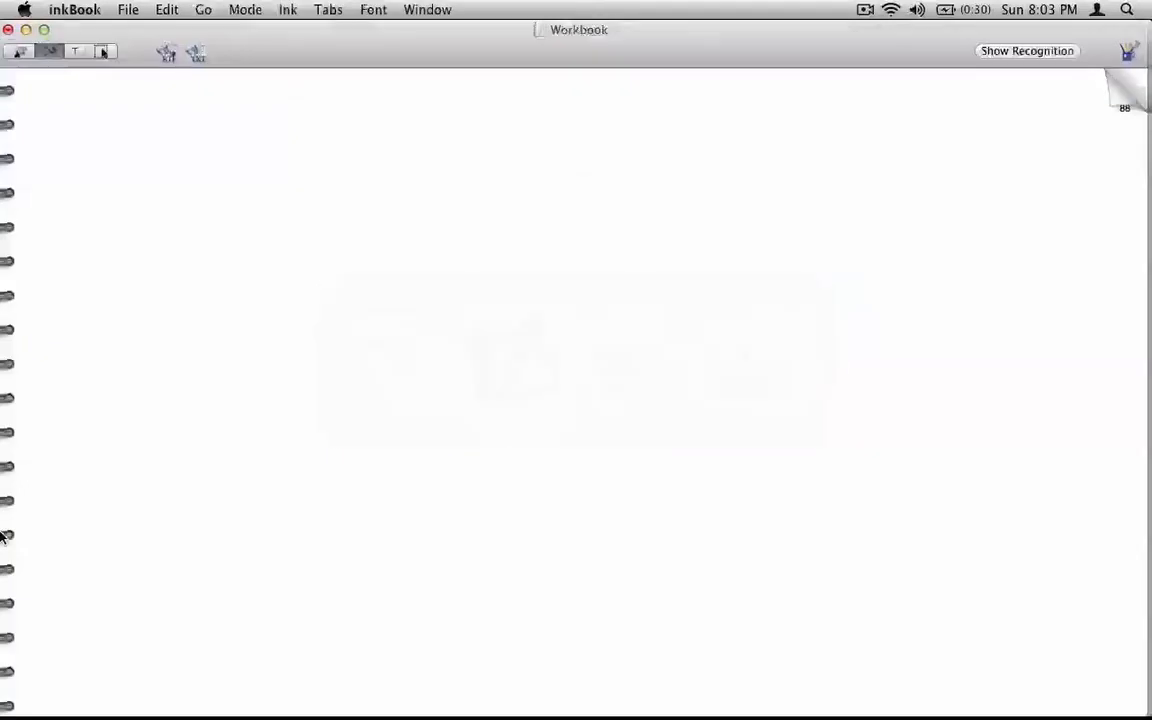
key(super+v)
click(101, 51)
mouse_move(750, 260)
mouse_down()
mouse_move(600, 372)
mouse_move(378, 417)
mouse_move(218, 406)
mouse_up()
click(491, 367)
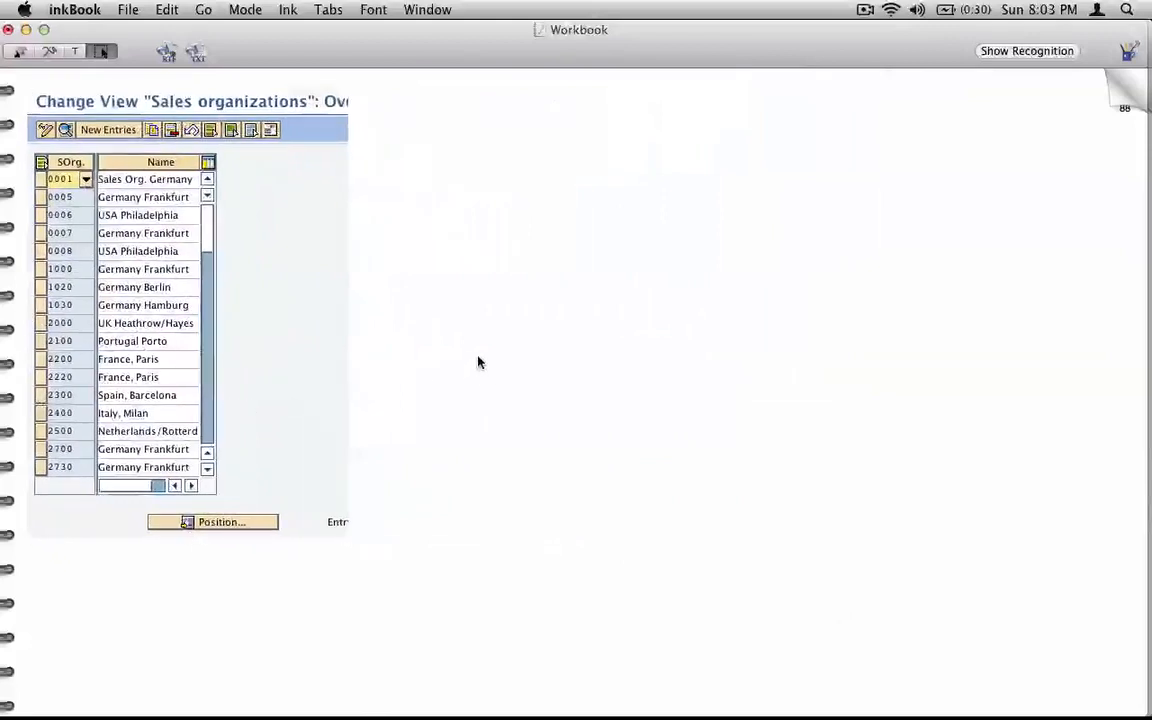
click(51, 51)
drag(234, 509, 269, 484)
Step: Switch to SAPGUI, position the overview on sales organization west, select its row and capture the upper part of the view
key(super+Tab)
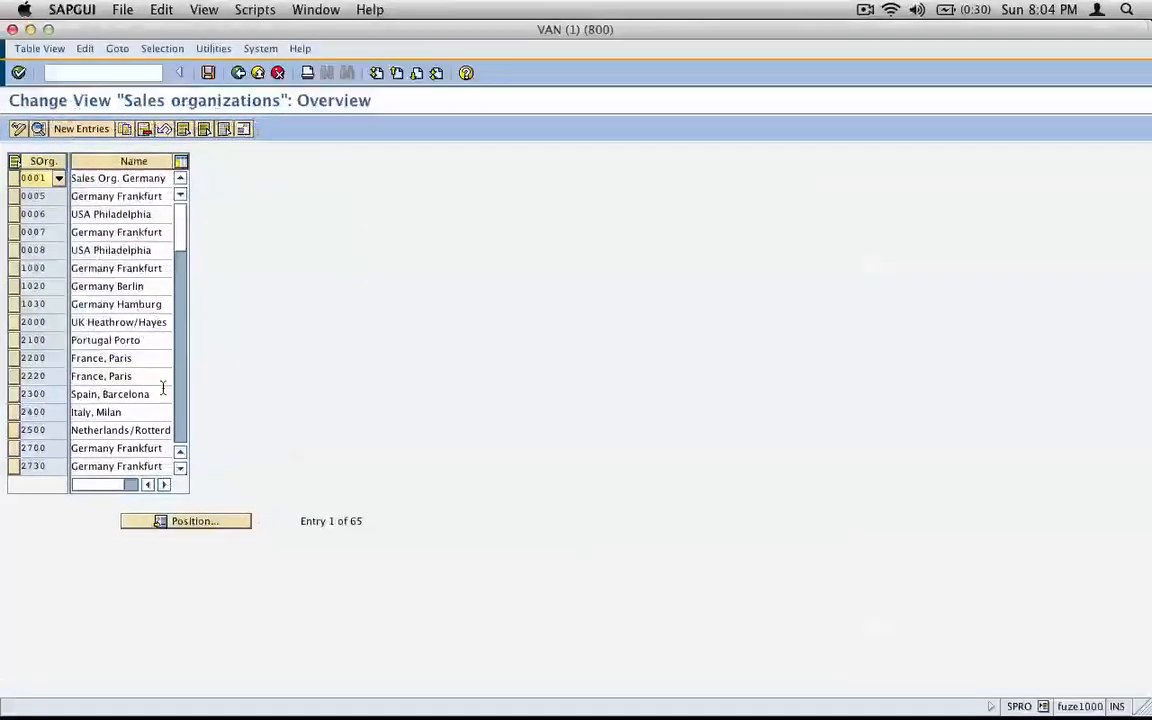
click(187, 524)
text(west)
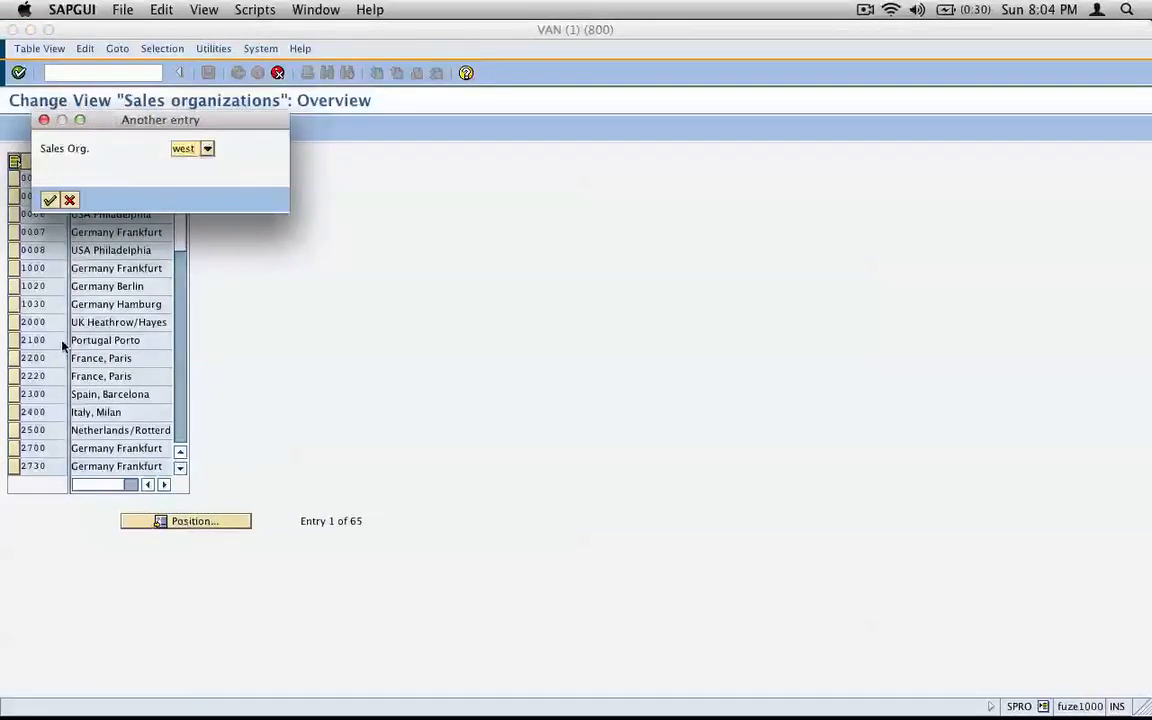
click(49, 200)
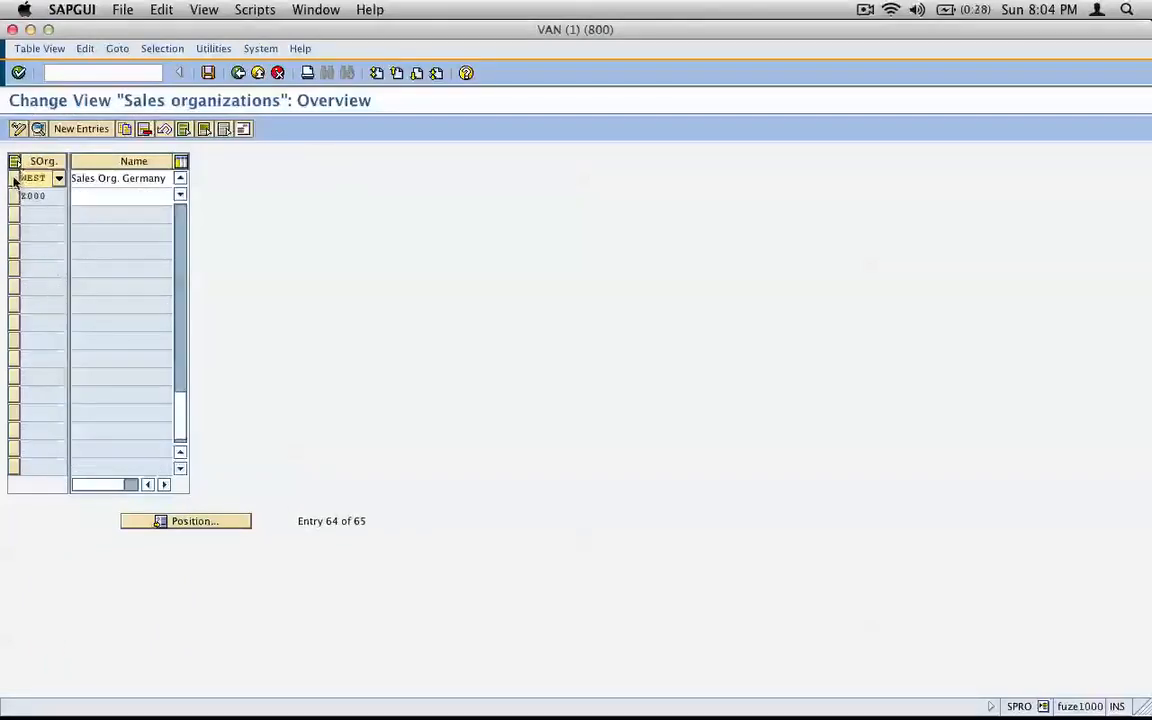
click(13, 179)
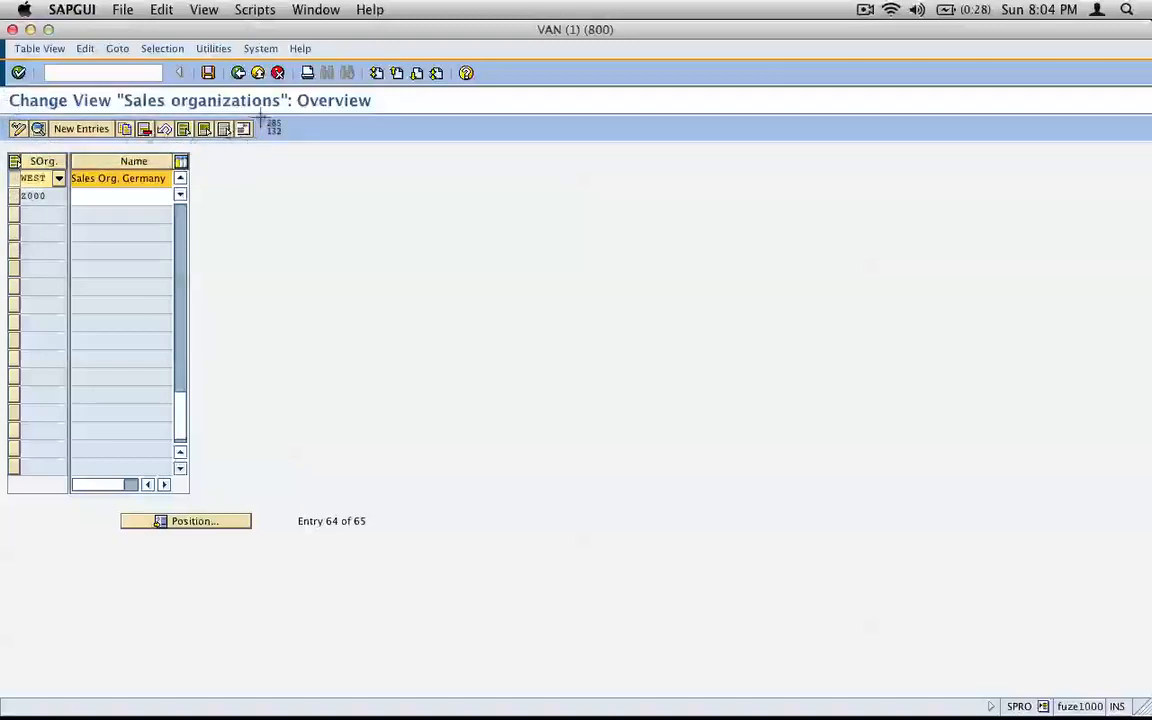
drag(389, 108, 8, 234)
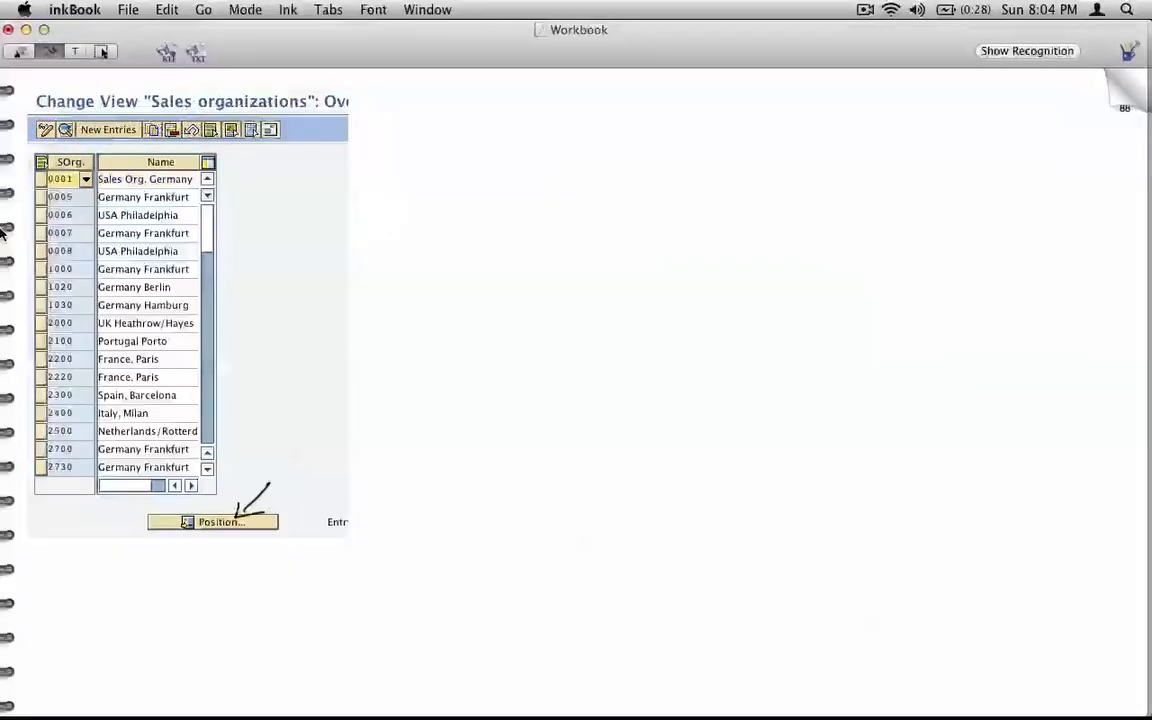
Step: Paste the selected WEST row capture into inkBook and move it to the page's right side near the upper edge
key(super+v)
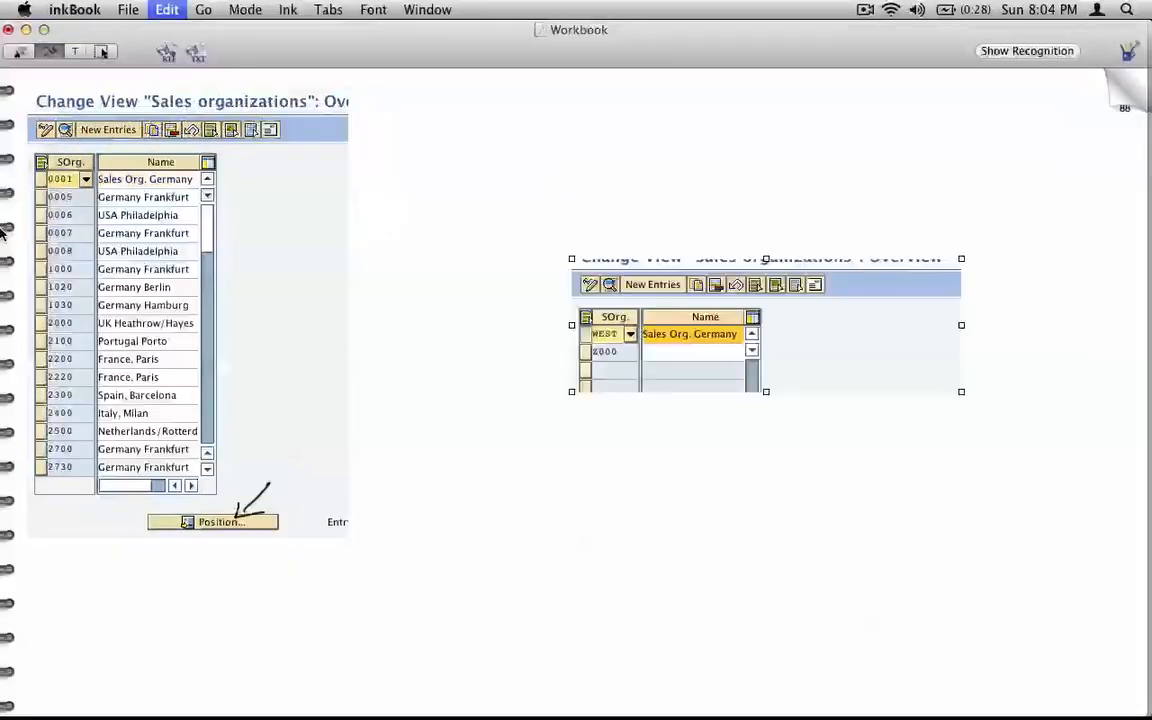
click(103, 51)
drag(740, 287, 985, 227)
Step: Switch to SAPGUI, return to the activity list and reopen Define Sales Organization
key(super+Tab)
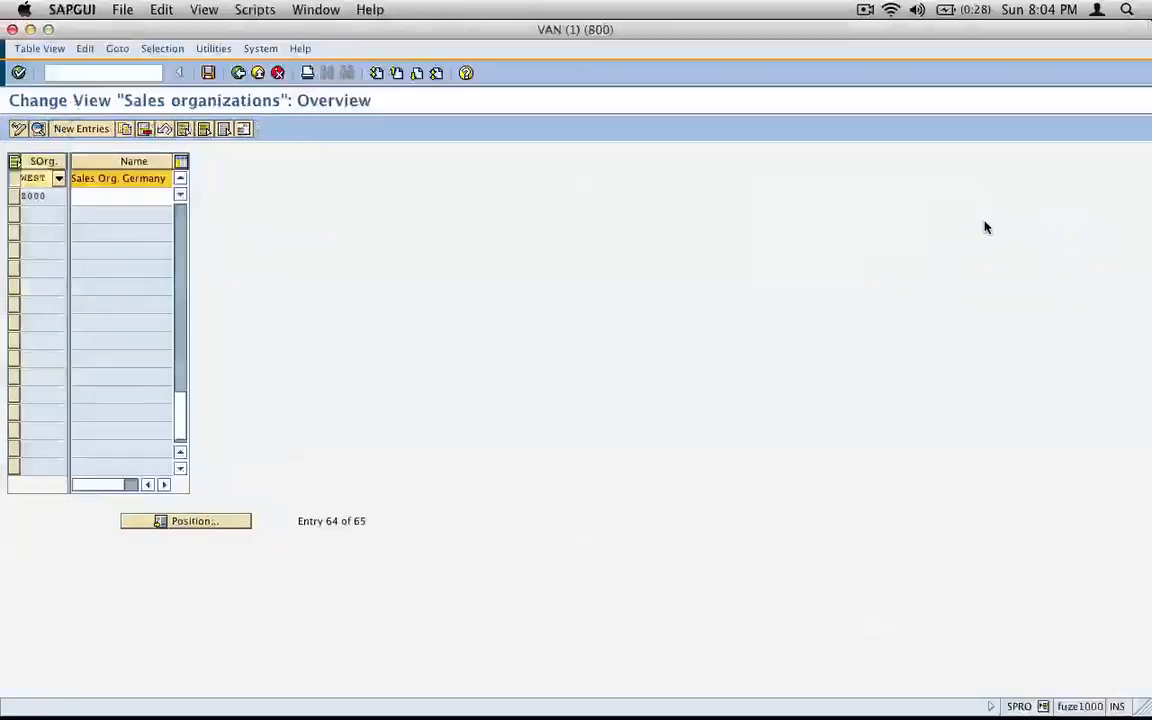
click(238, 73)
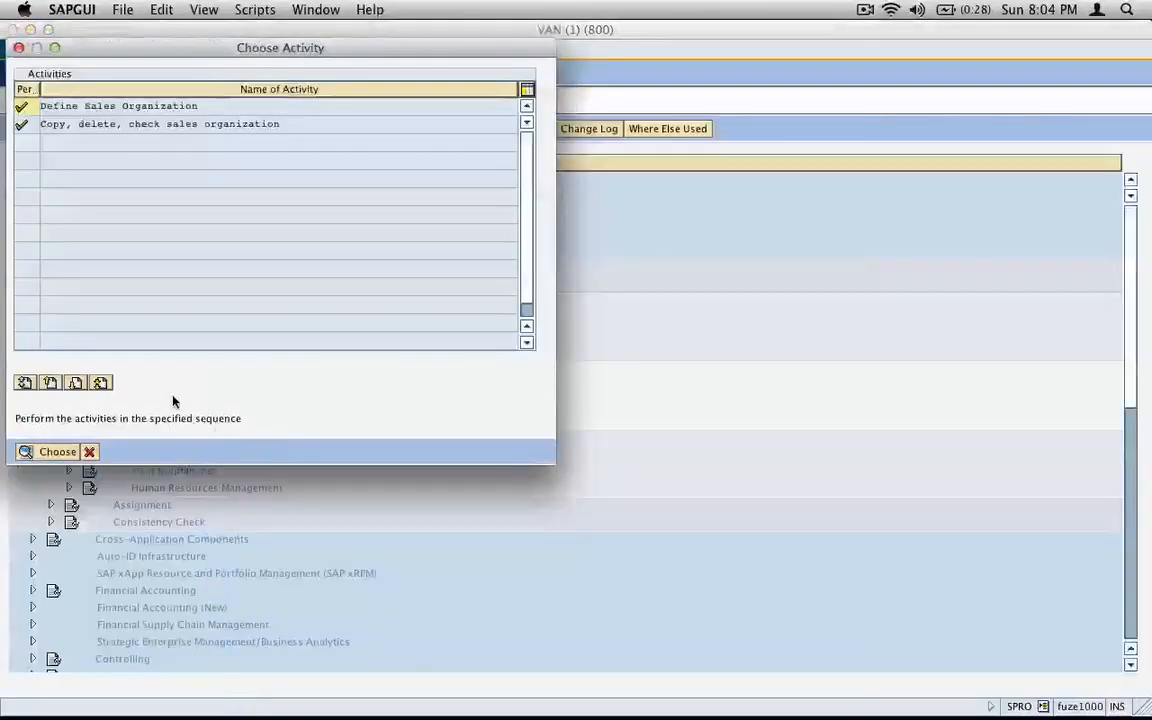
click(200, 105)
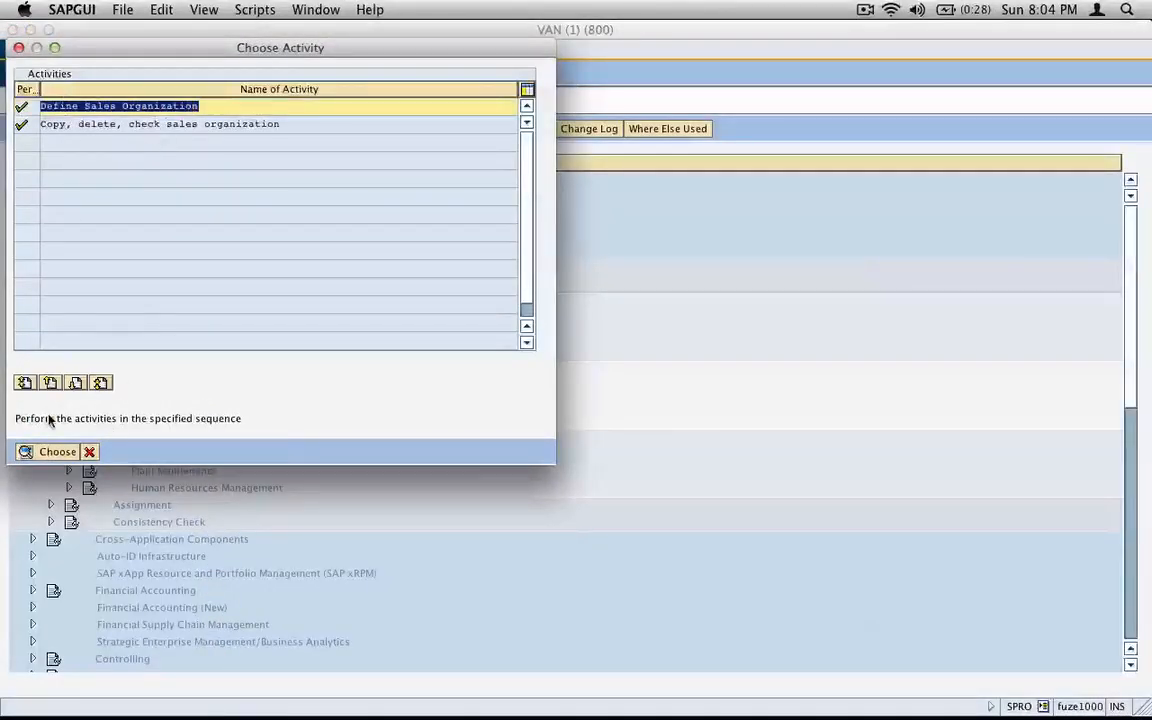
click(52, 451)
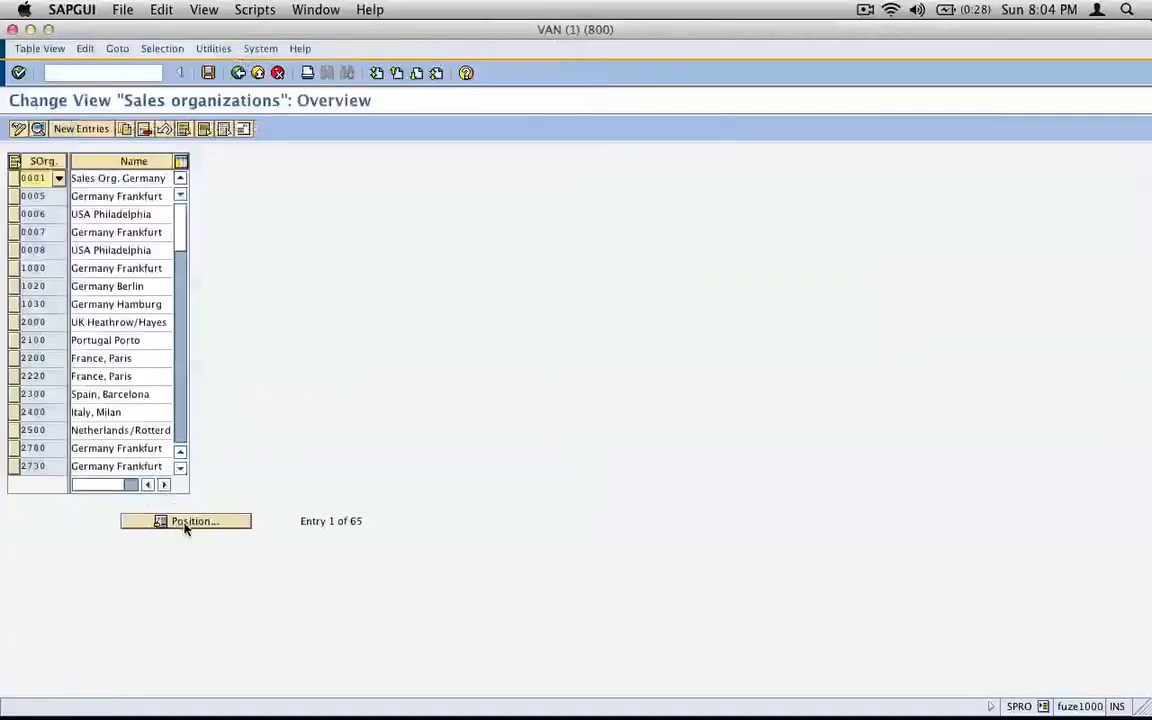
Step: Enter west as the sales organization to position on, capture the Another entry dialog and confirm it
click(191, 523)
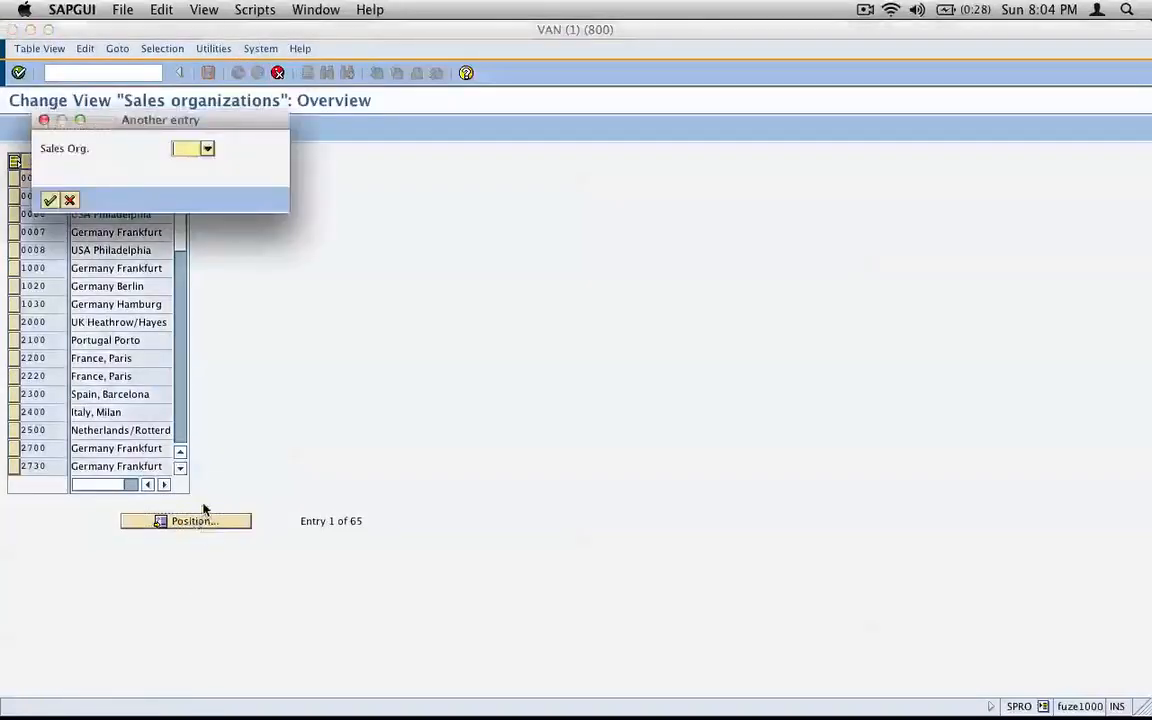
text(west)
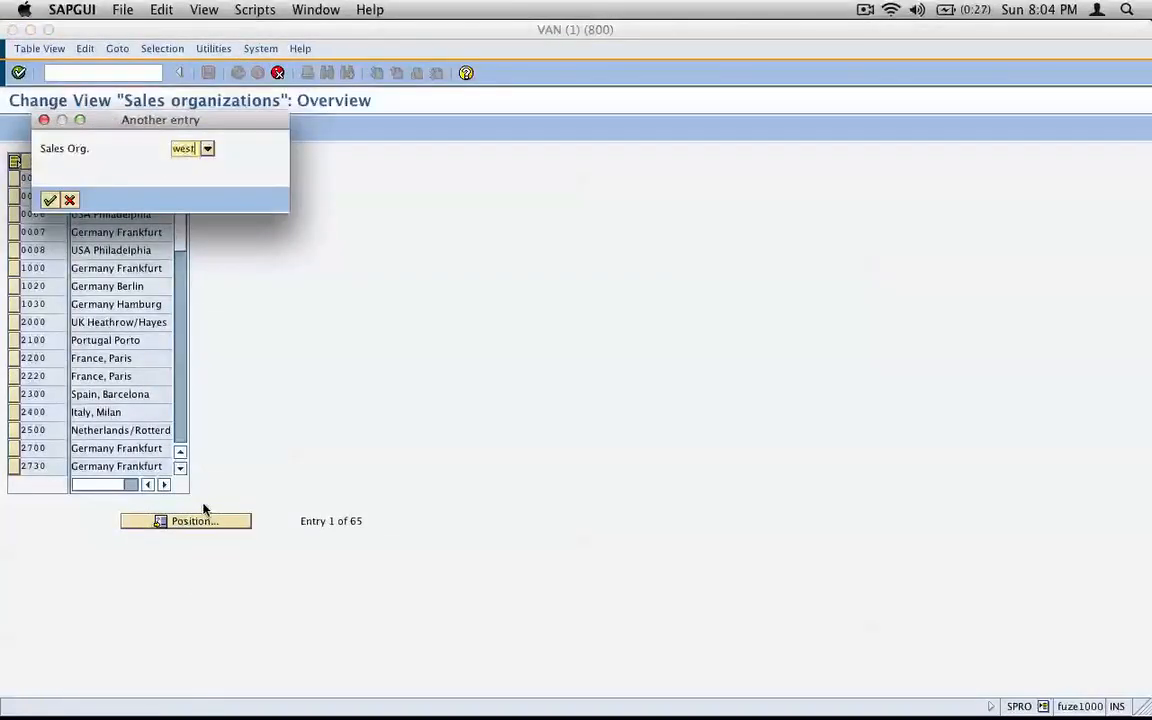
drag(48, 112, 279, 216)
key(Return)
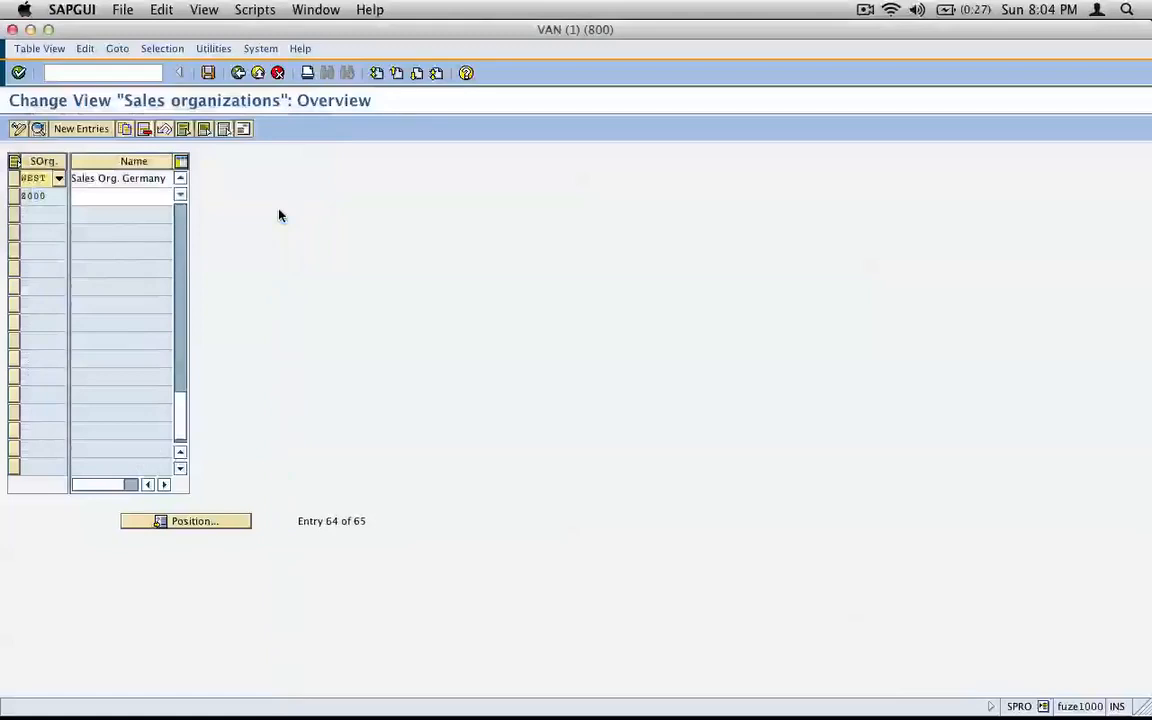
Step: Switch to inkBook, paste the Another entry capture and place it between the two overview captures
key(super+Tab)
key(super+v)
drag(571, 322, 408, 218)
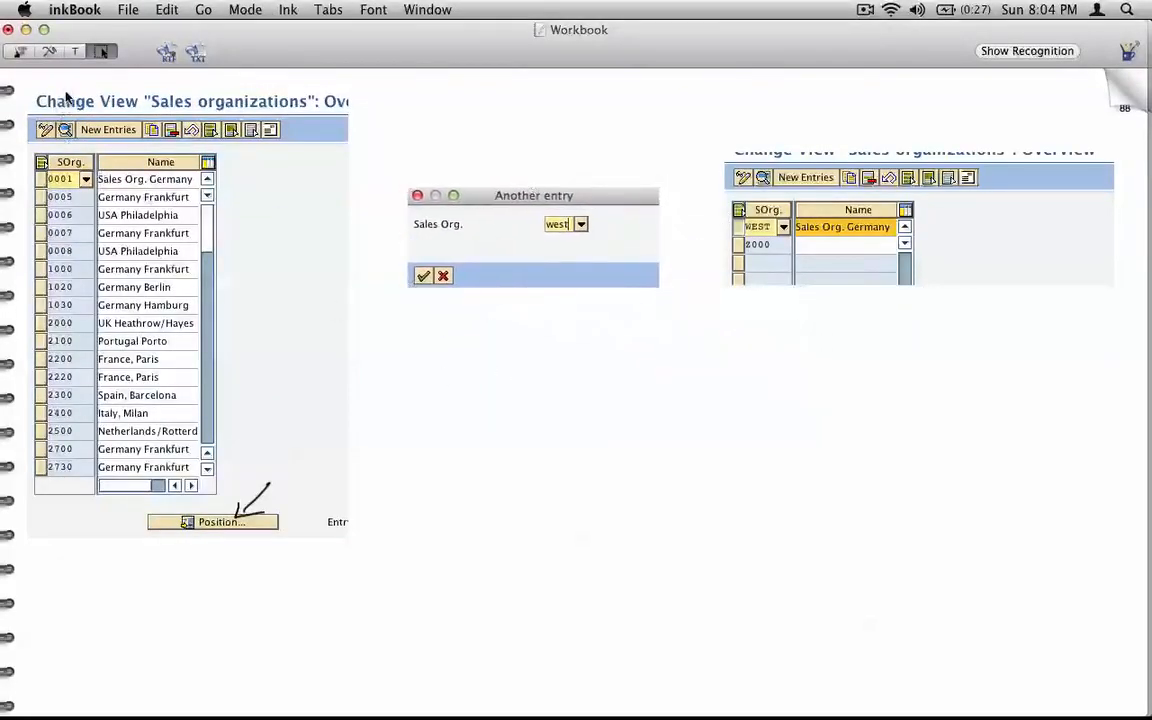
Step: Circle west in the pasted dialog, draw an arrow to the WEST row and label that row "Select"
click(49, 52)
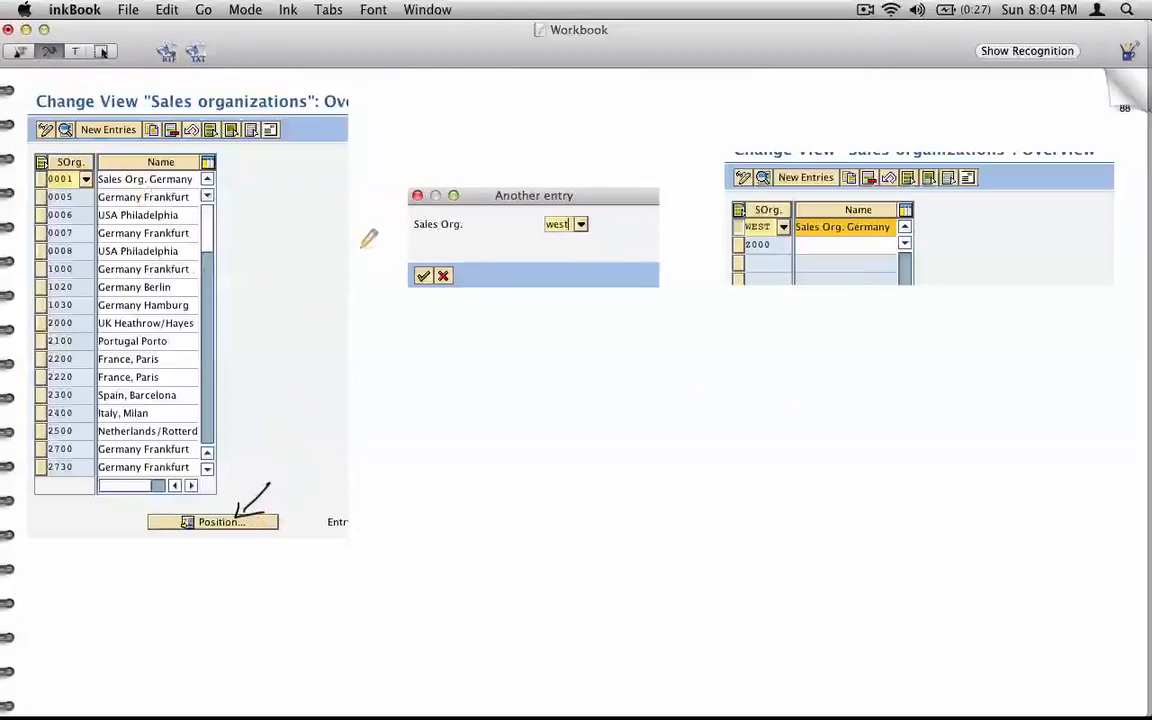
mouse_move(596, 211)
mouse_down()
mouse_move(606, 229)
mouse_move(606, 214)
mouse_move(712, 219)
mouse_move(722, 236)
mouse_up()
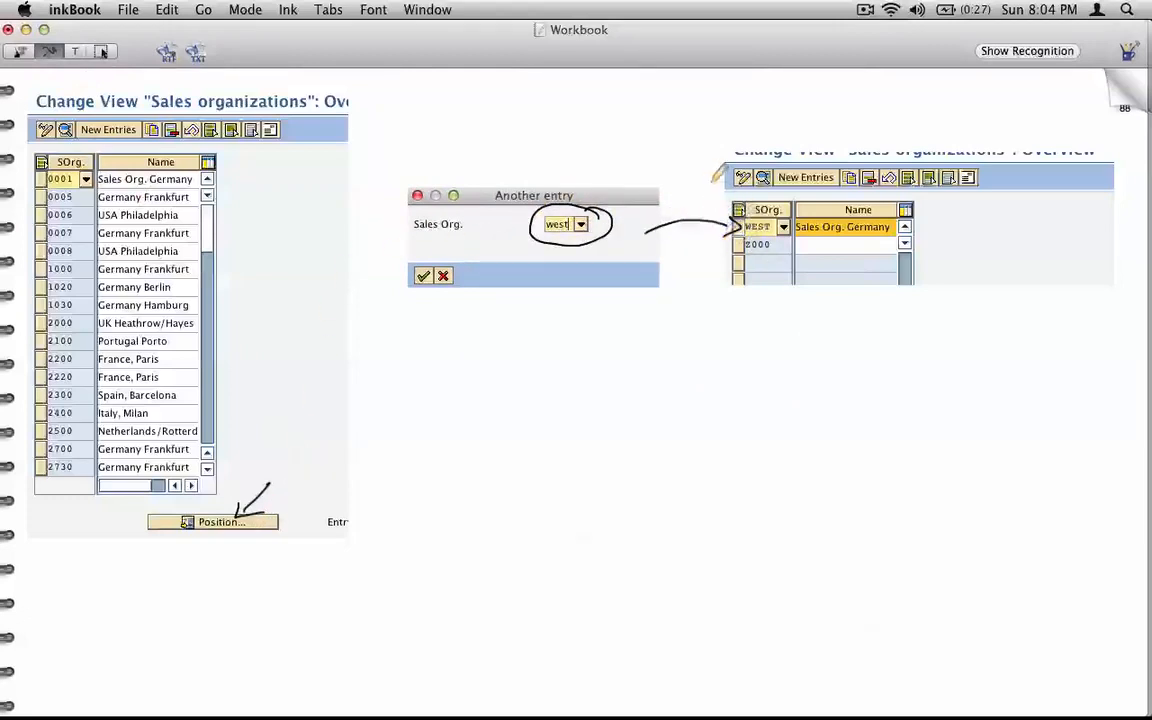
drag(918, 229, 1018, 214)
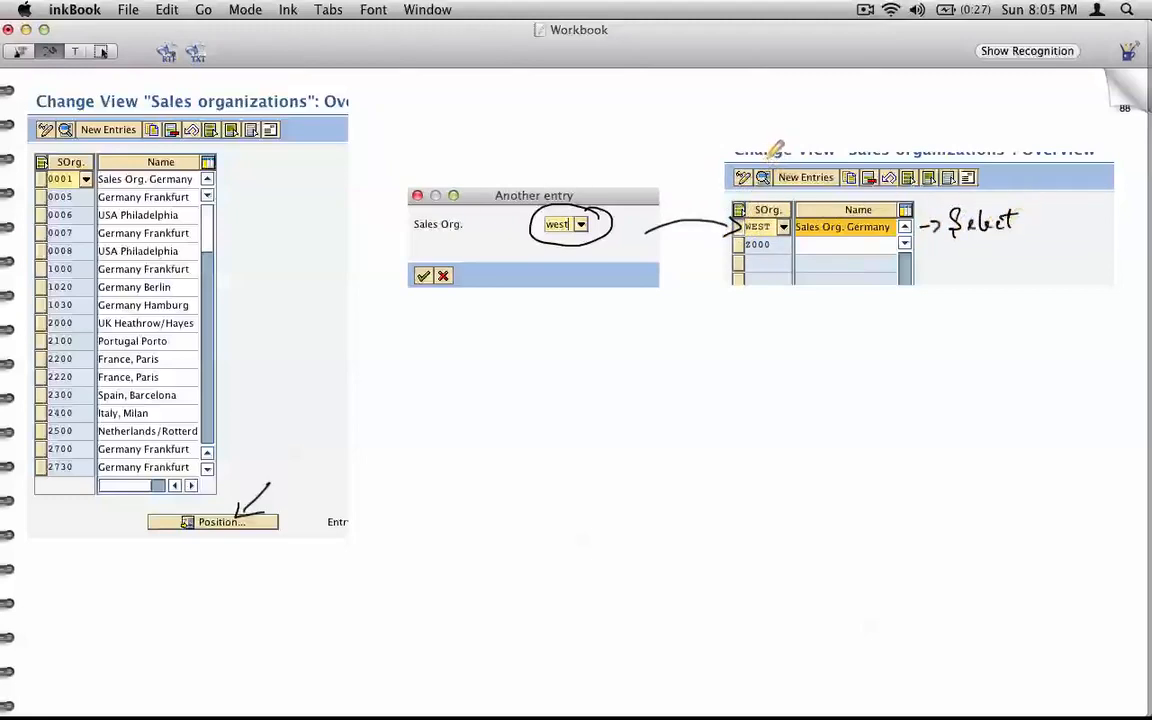
Step: Draw an arrow to the details icon in the overview capture, switch to SAPGUI and open the WEST sales organization's details
drag(788, 124, 770, 168)
drag(765, 152, 784, 157)
key(super+Tab)
click(13, 178)
click(38, 129)
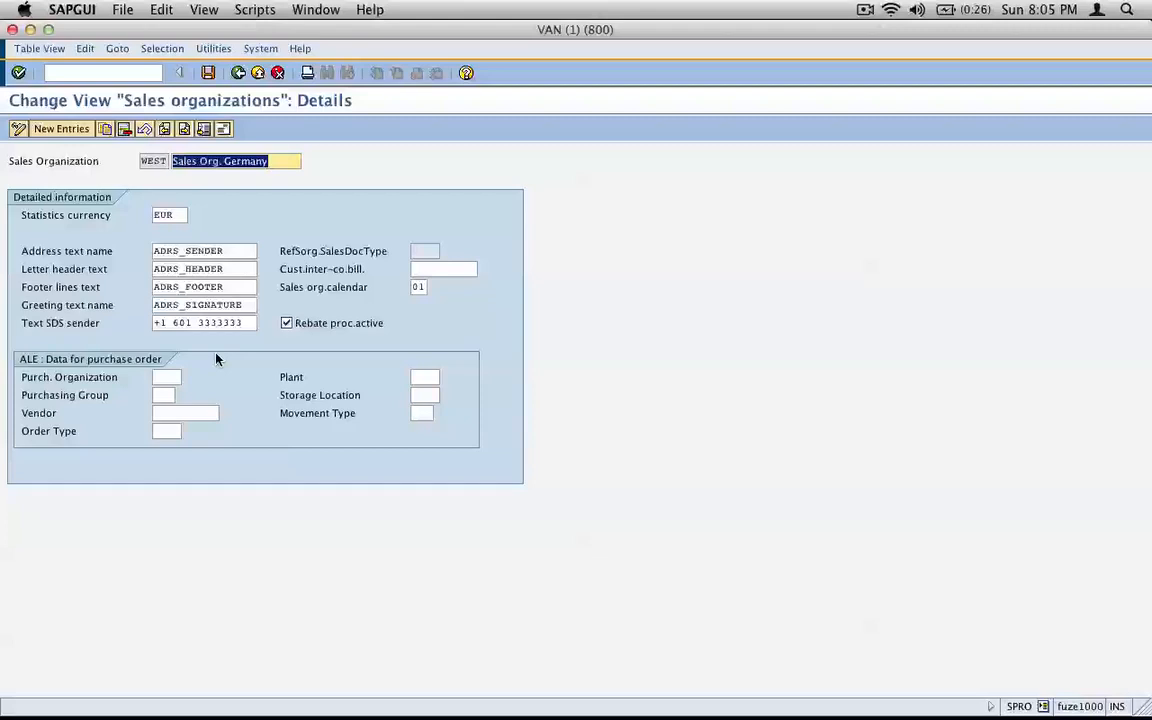
Step: Review the statistics currency, greeting and SDS sender fields of WEST and capture the details screen
click(184, 213)
drag(246, 325, 150, 322)
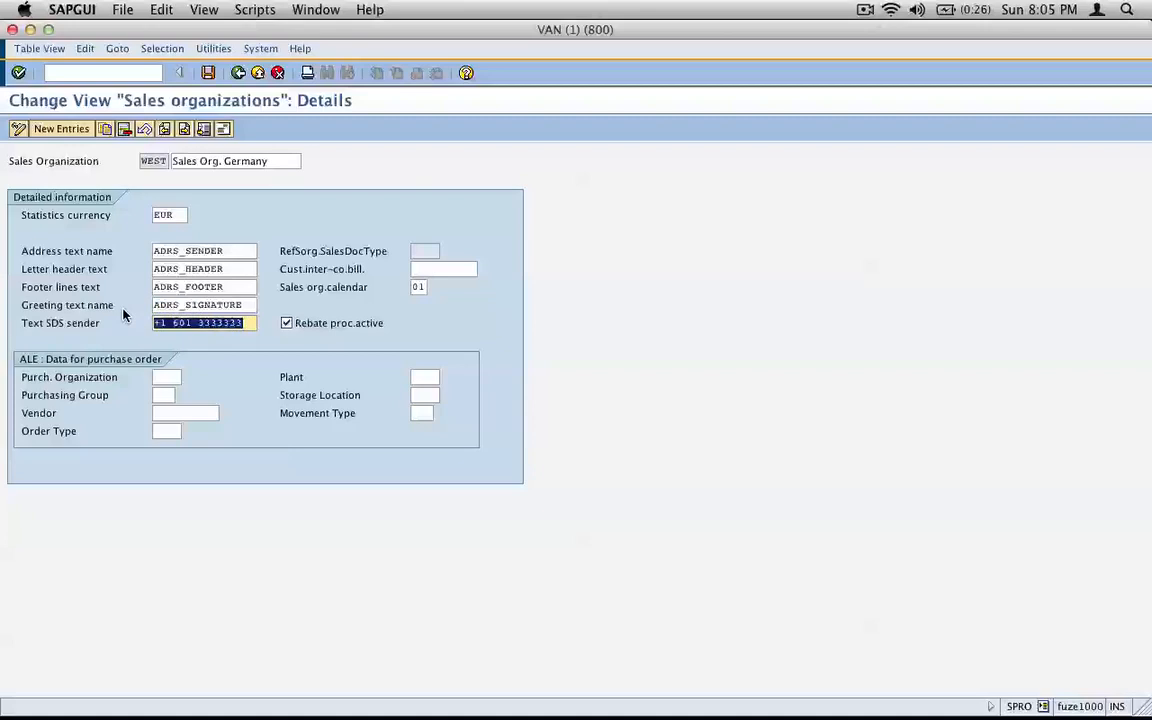
drag(246, 305, 114, 321)
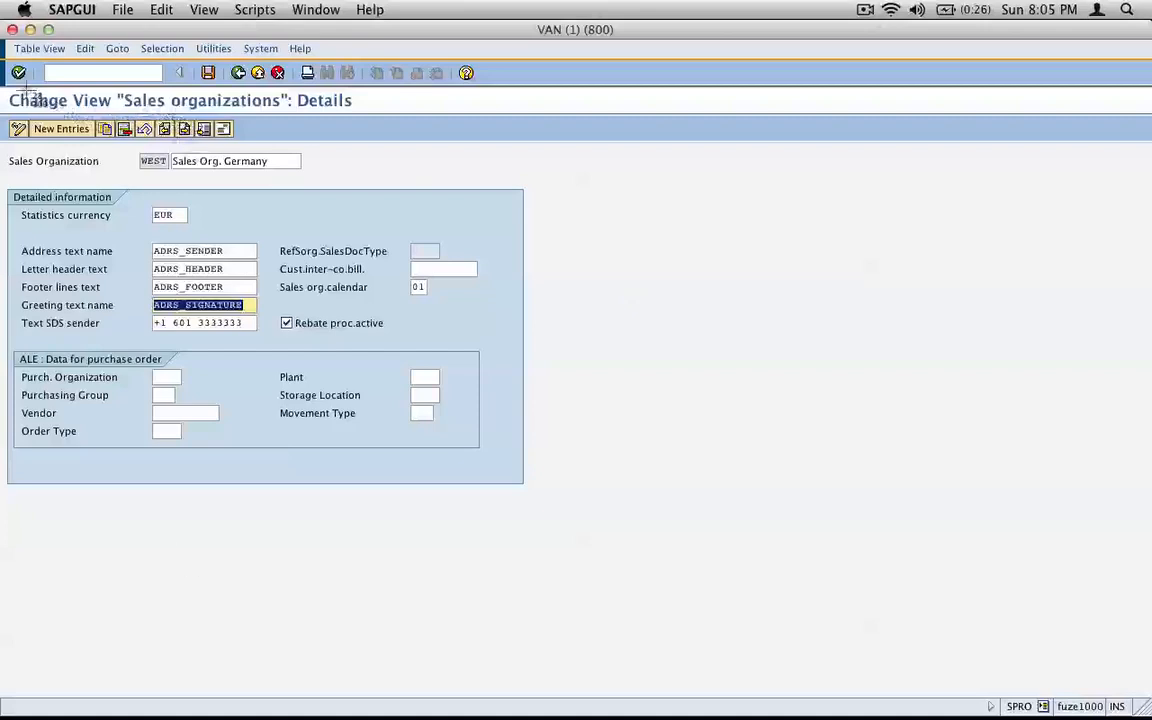
drag(2, 92, 553, 490)
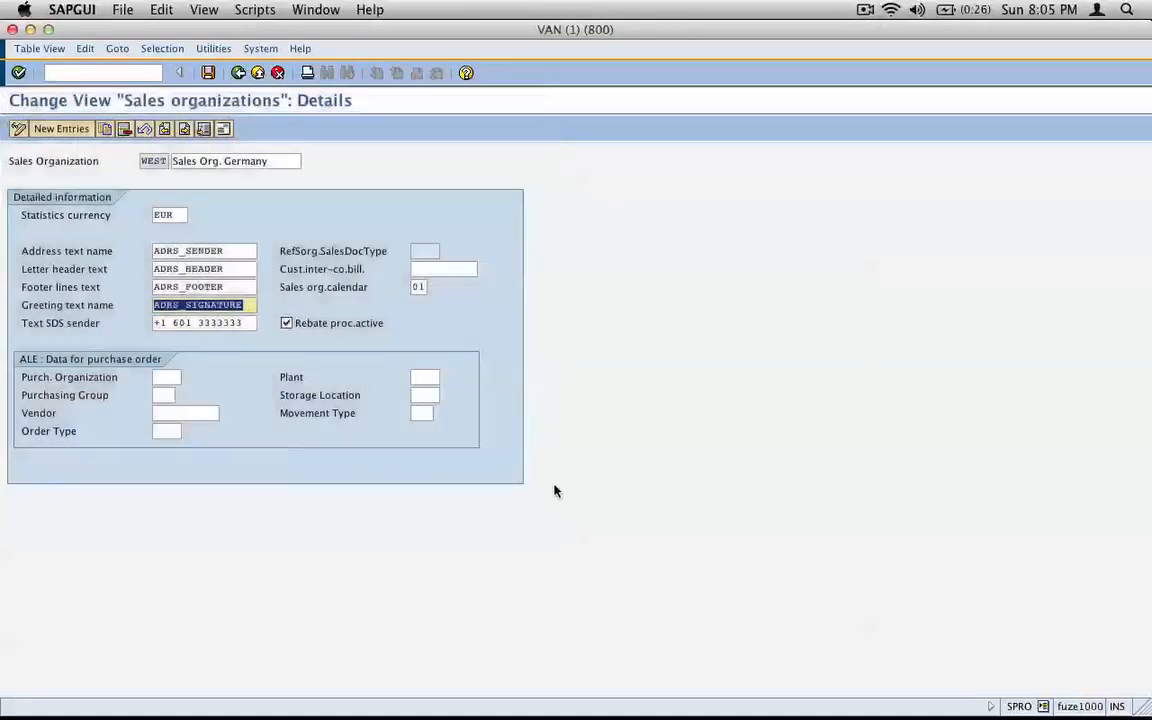
Step: Switch to inkBook, turn to a blank page, and paste and position the details capture there
key(super+Tab)
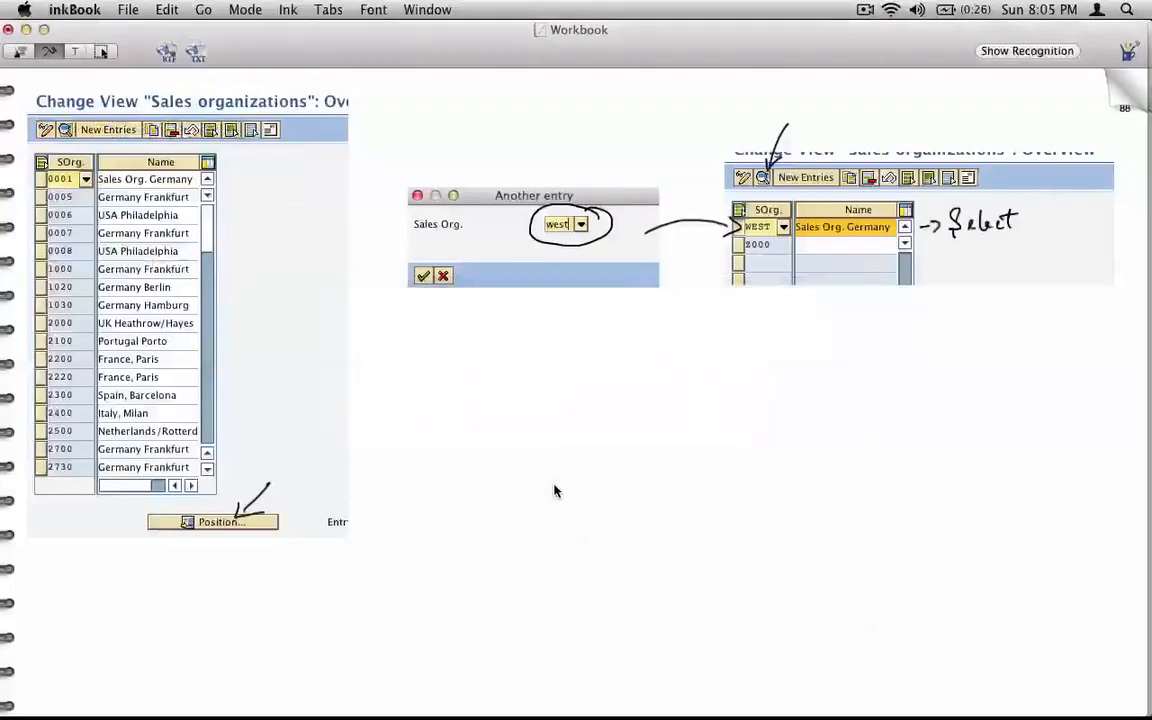
key(super+v)
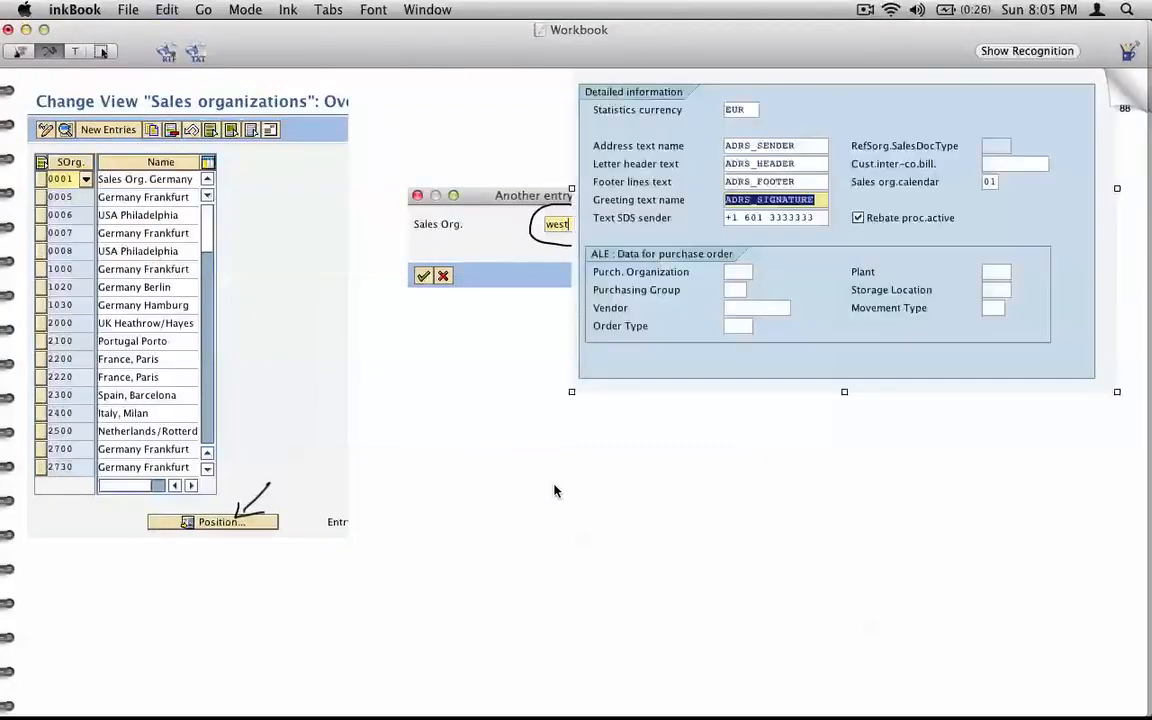
key(super+z)
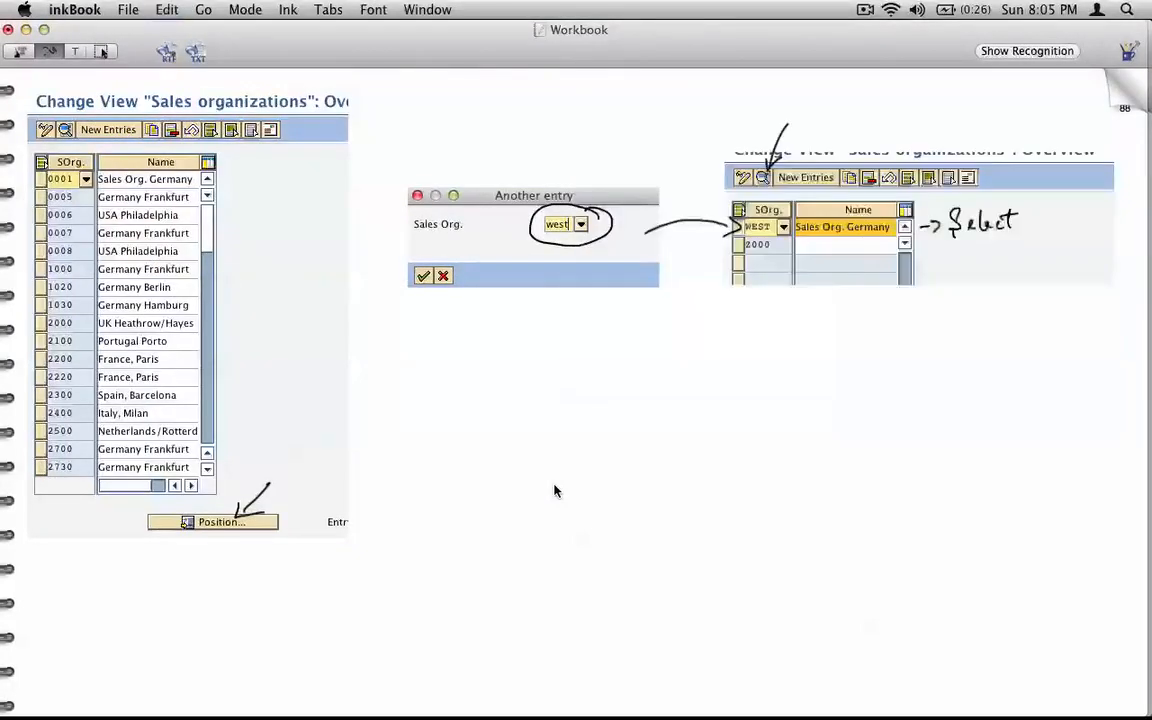
click(1121, 102)
key(super+v)
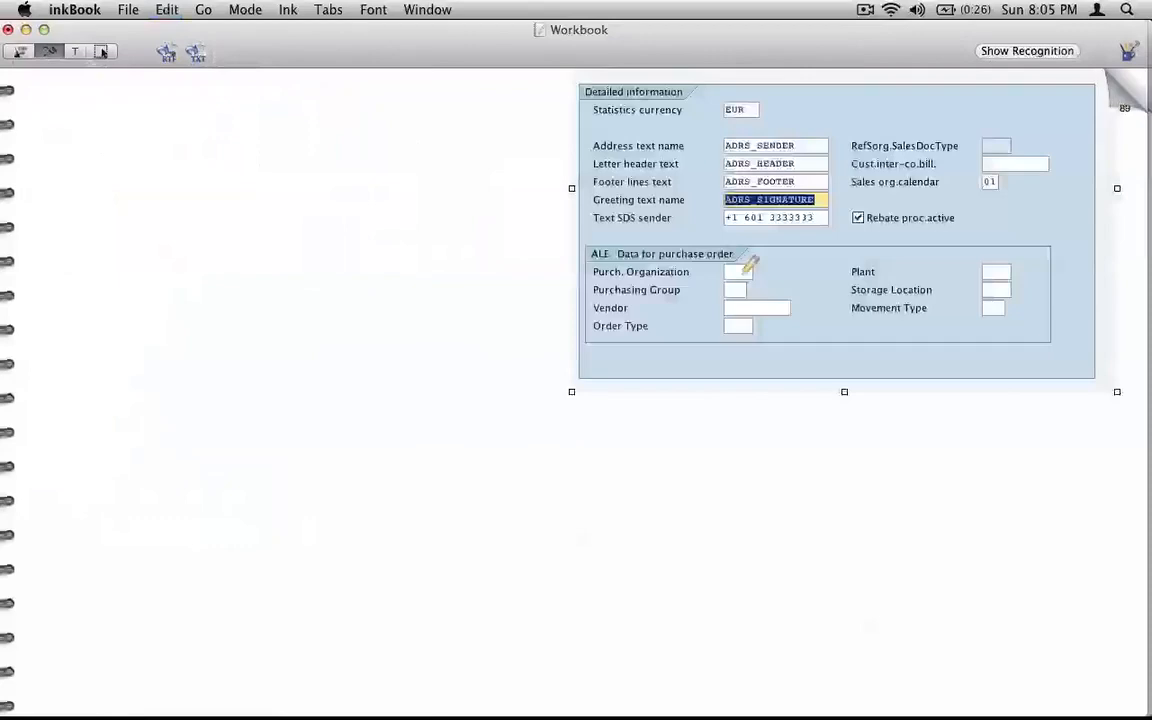
click(101, 51)
drag(758, 249, 502, 361)
click(213, 260)
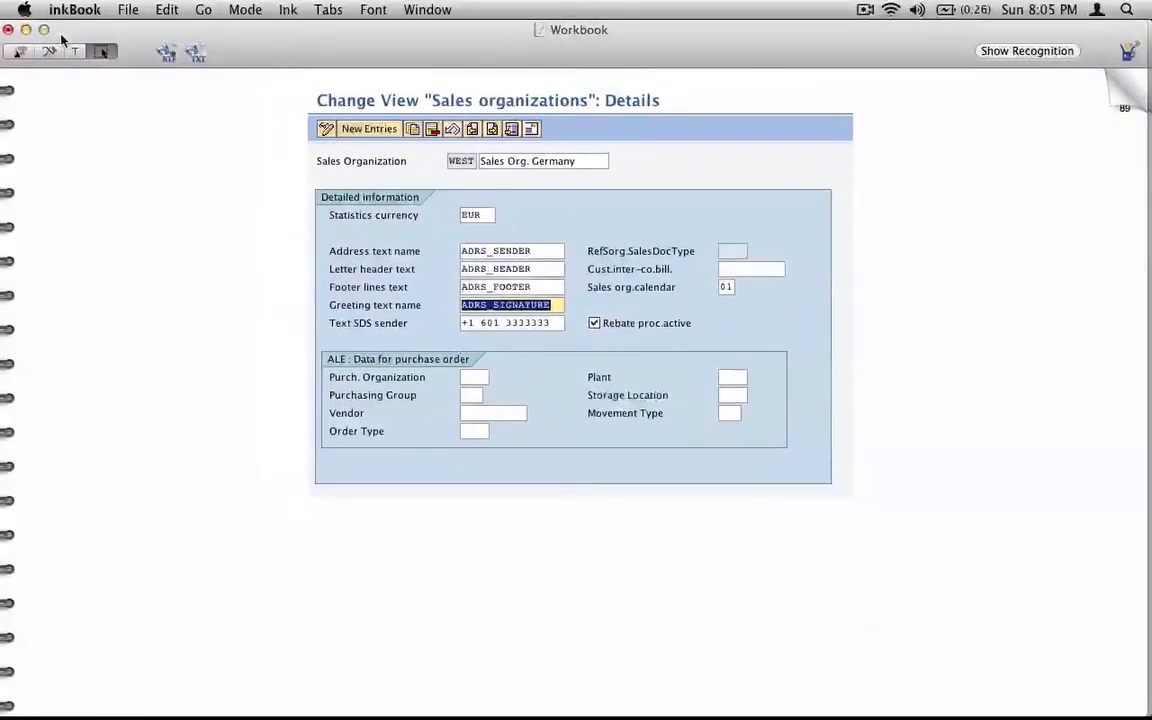
click(76, 58)
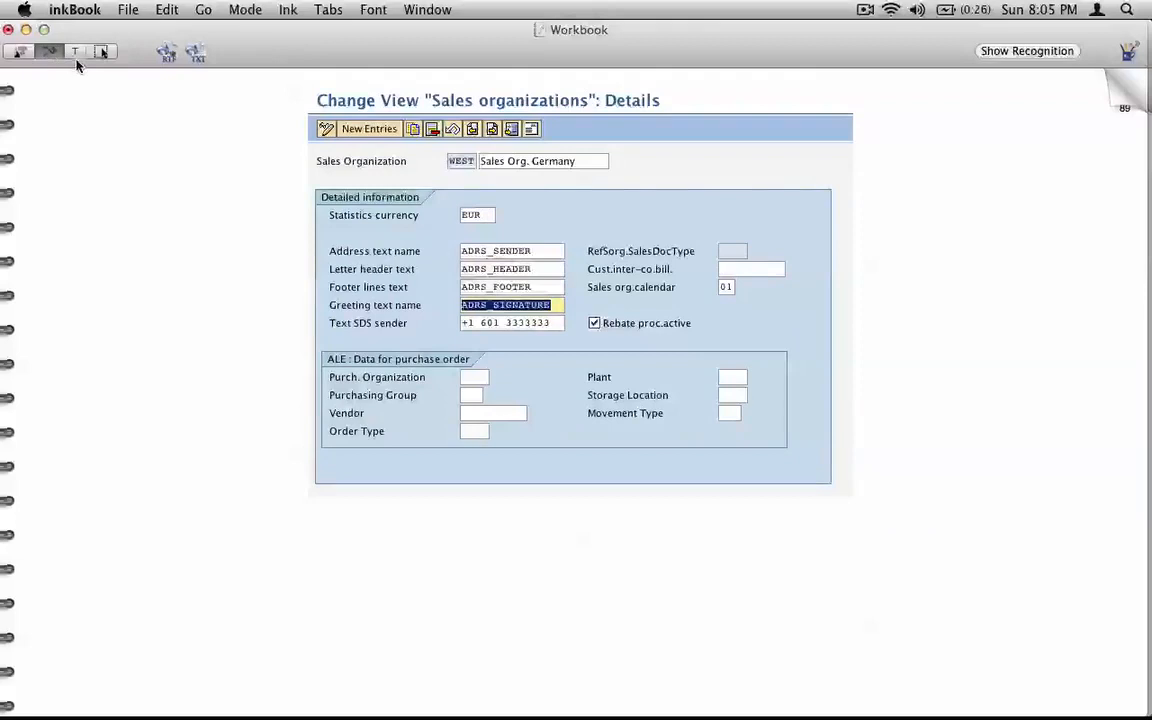
Step: Switch to SAPGUI, open the WEST address, set its name to West and append west to the first search term
key(super+Tab)
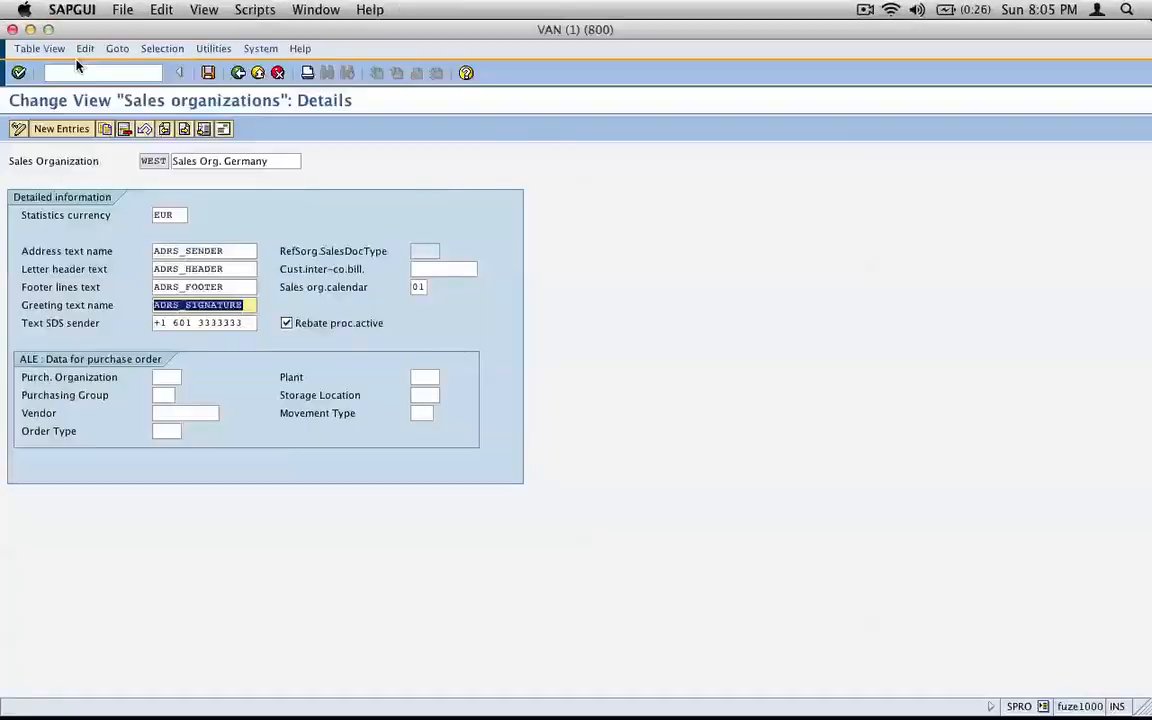
click(224, 130)
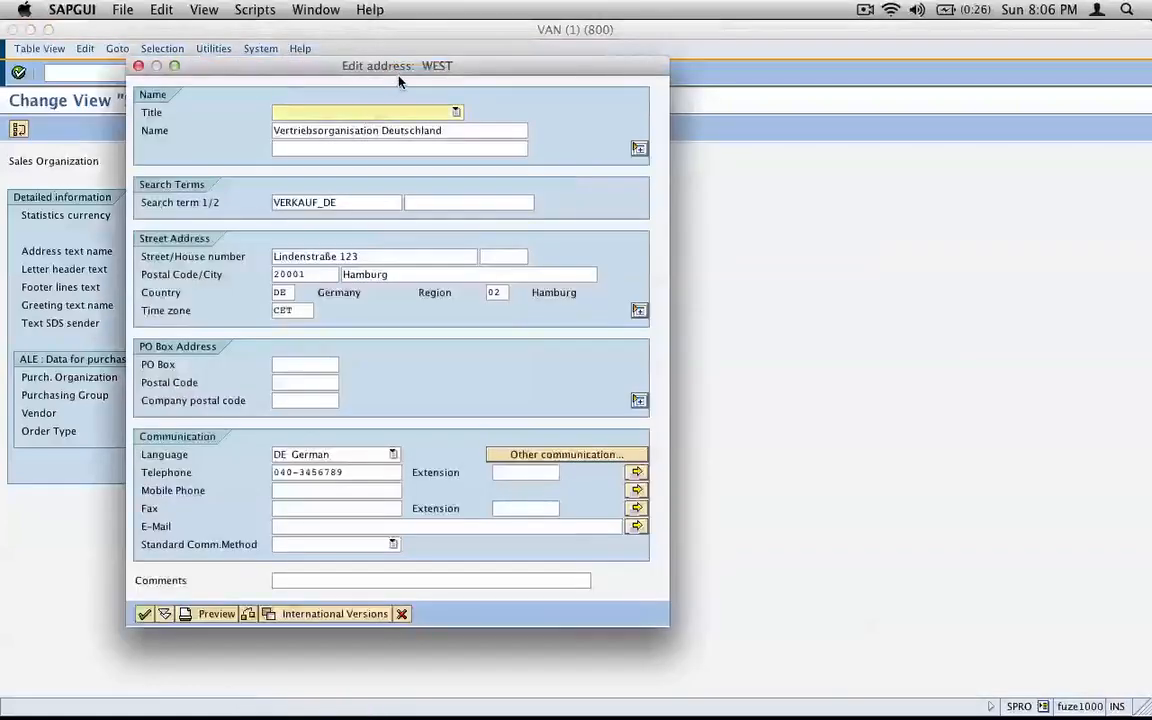
drag(398, 77, 668, 111)
click(729, 166)
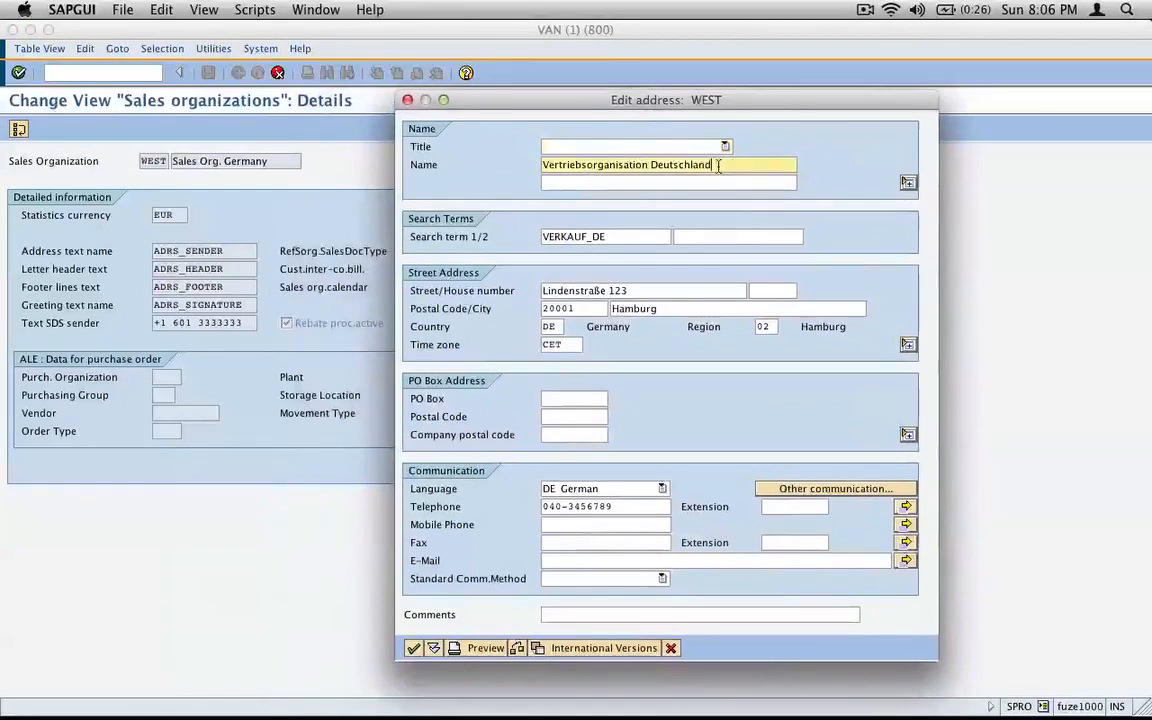
drag(729, 166, 480, 168)
text(West)
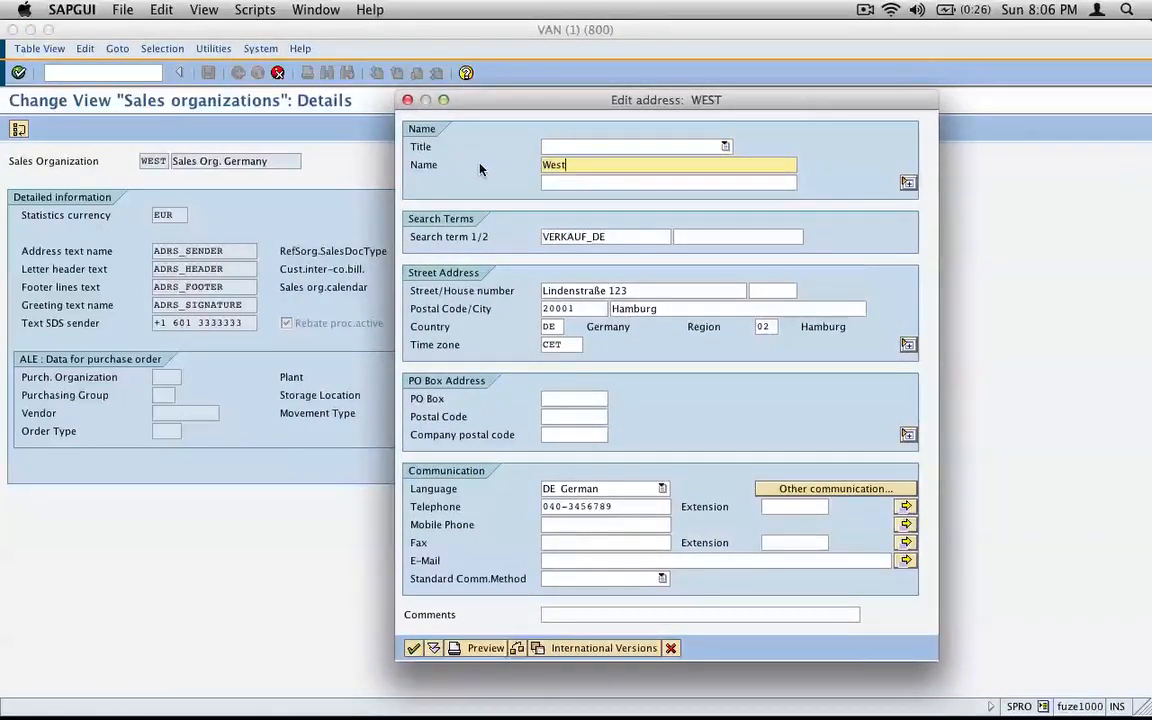
click(630, 239)
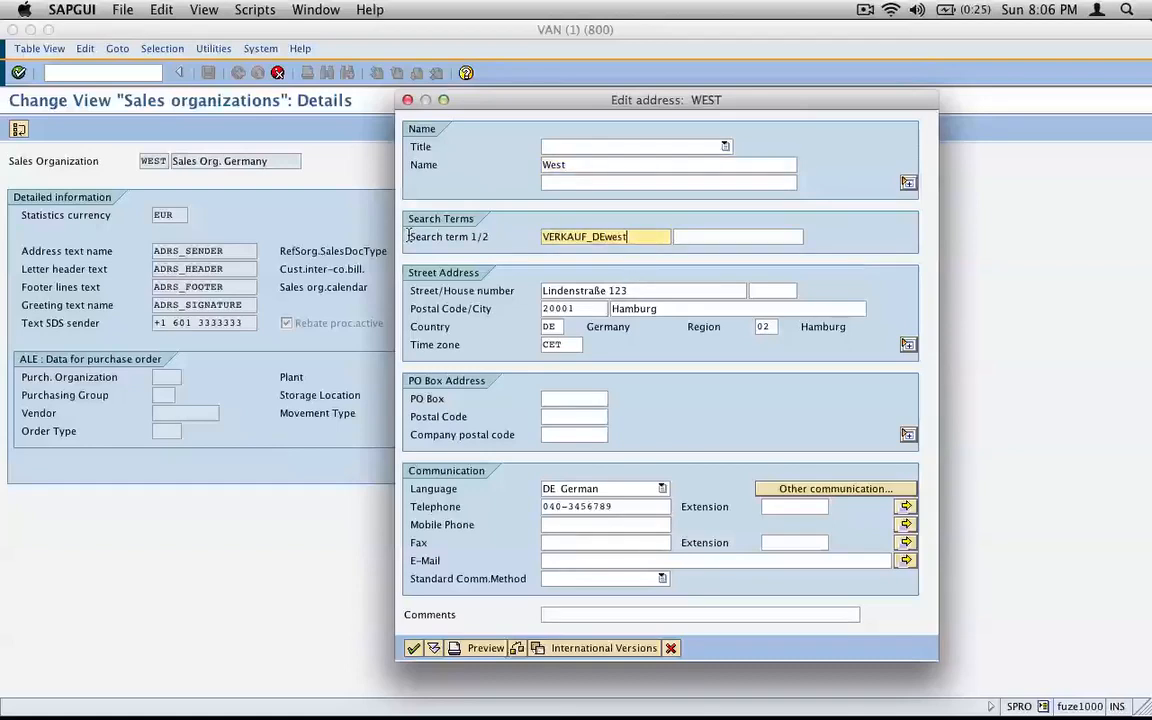
key(Tab)
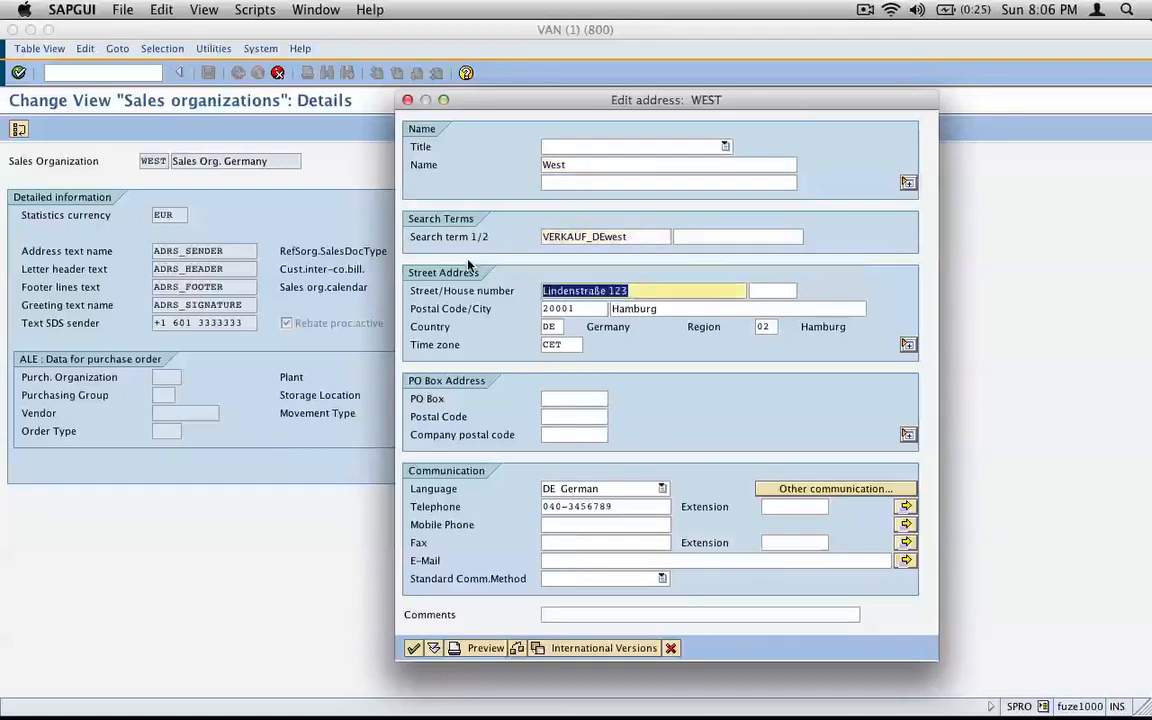
Step: Enter the sales organization's street and house number and its postal code in the WEST address
text(1100)
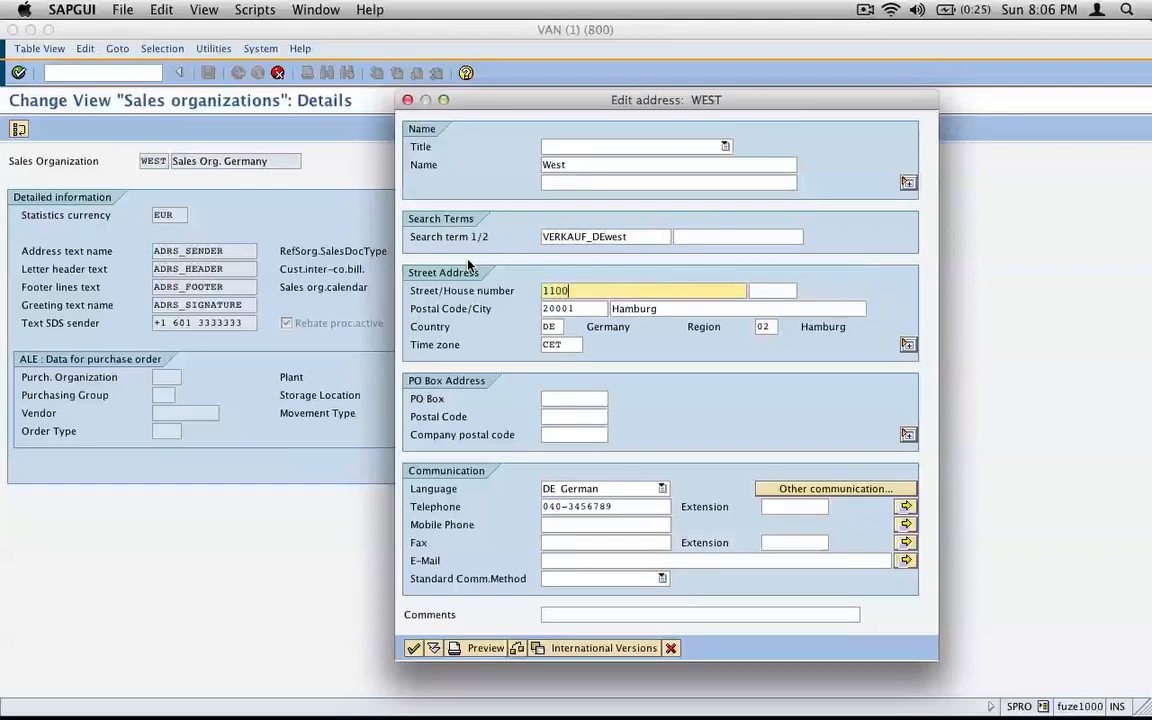
text( sw a)
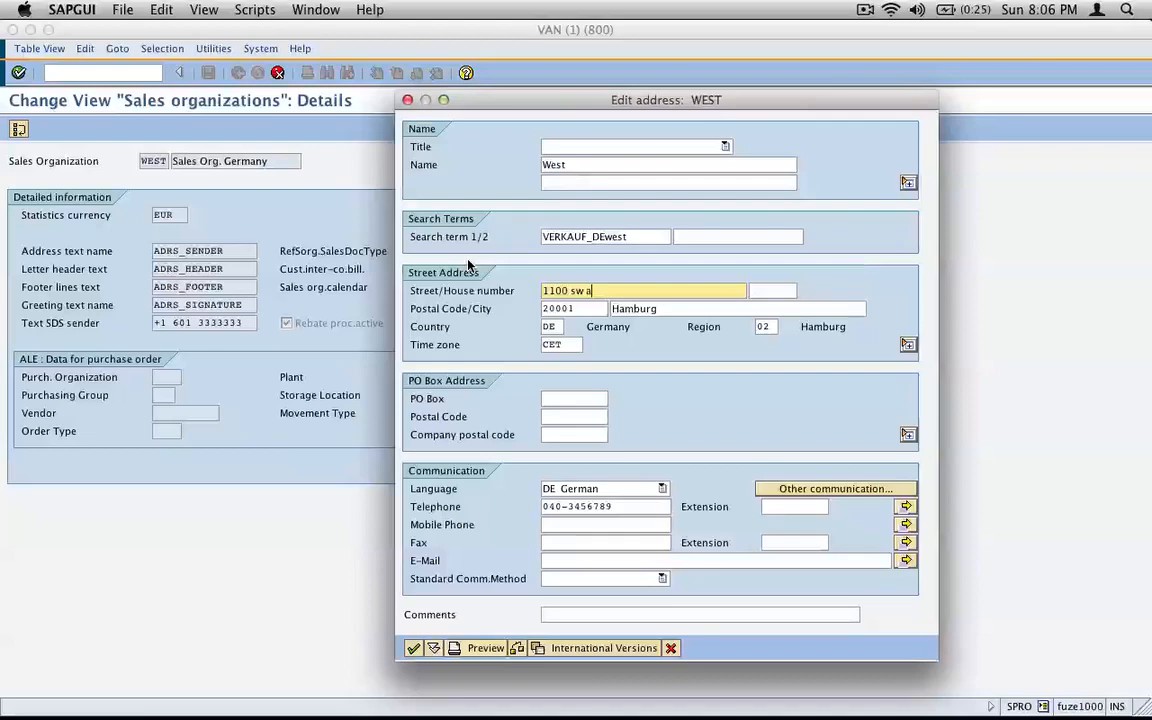
text(ndrews rd)
key(Tab)
text(67889)
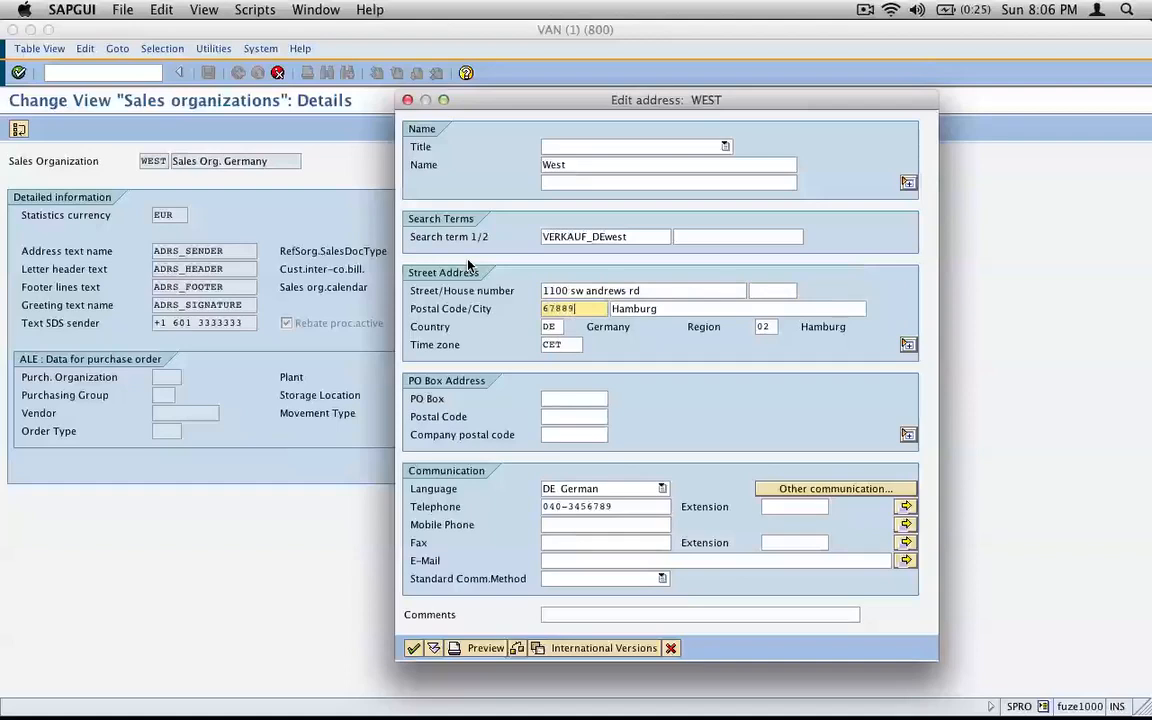
Step: Enter the city in the WEST address and set the country to us
key(Tab)
text(ca)
key(BackSpace)
key(BackSpace)
text(san fra)
text(nv)
key(BackSpace)
text(cisco)
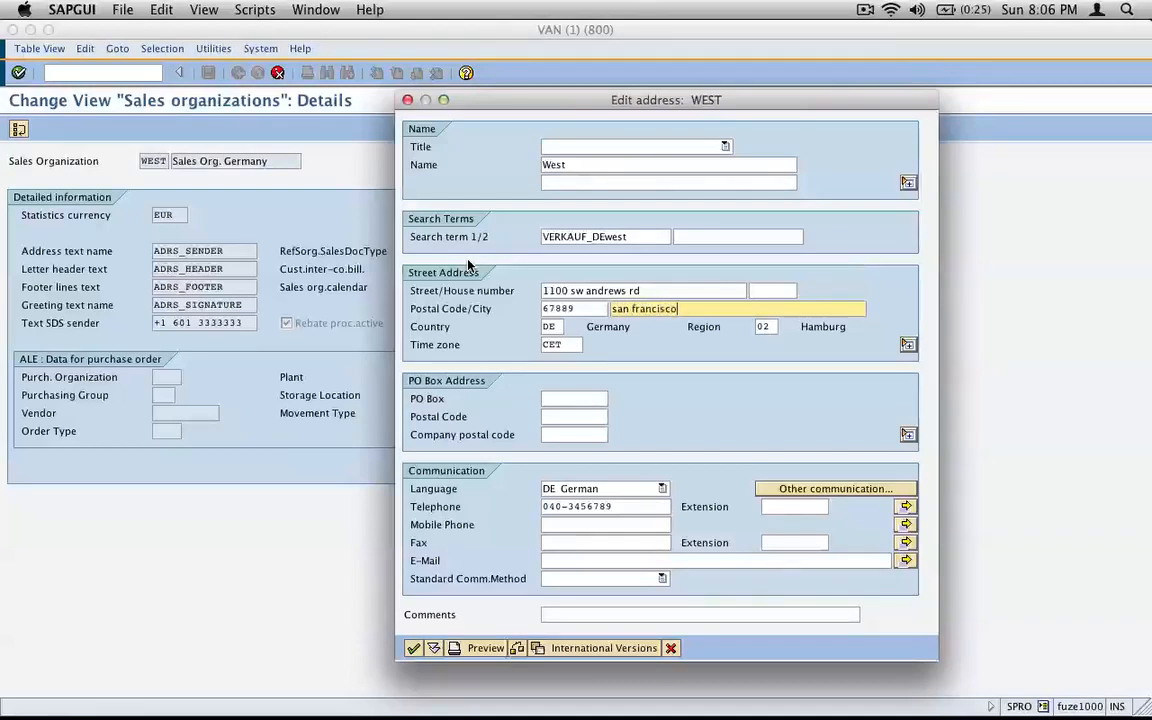
key(Tab)
text(us)
key(Tab)
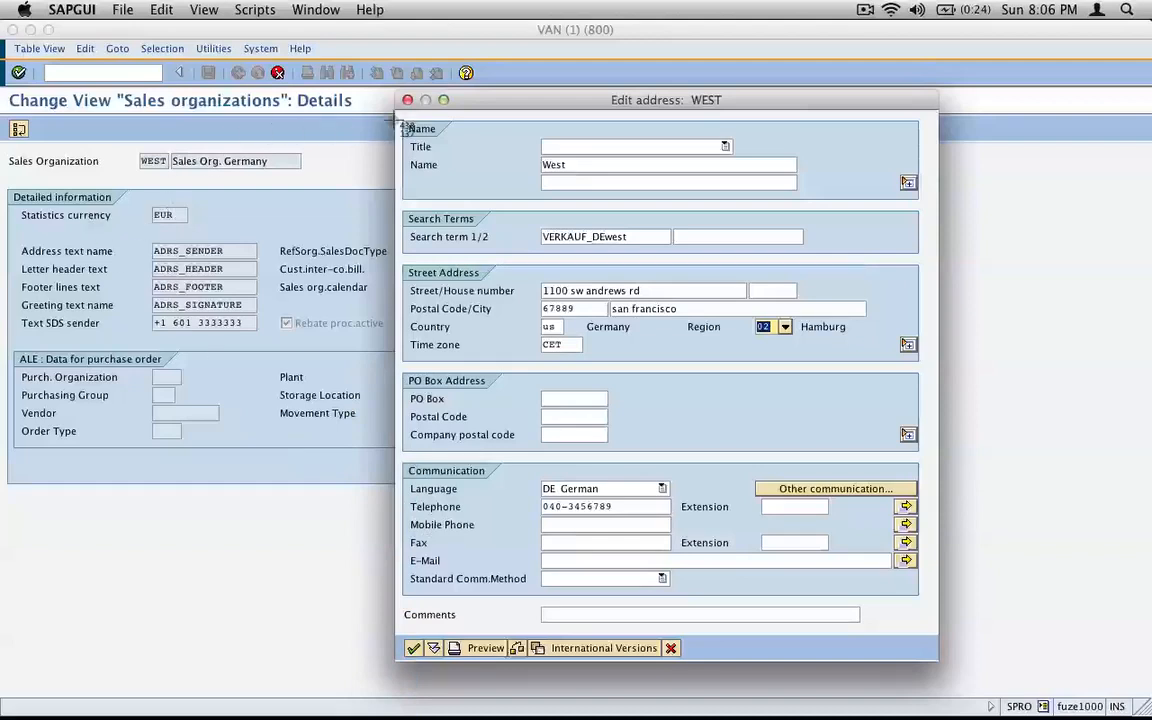
Step: Capture the Edit address dialog, switch to inkBook, paste the capture and arrange it beside the details capture
mouse_move(383, 128)
mouse_down()
mouse_move(740, 530)
mouse_move(840, 533)
mouse_move(946, 496)
mouse_move(926, 635)
mouse_move(941, 660)
mouse_up()
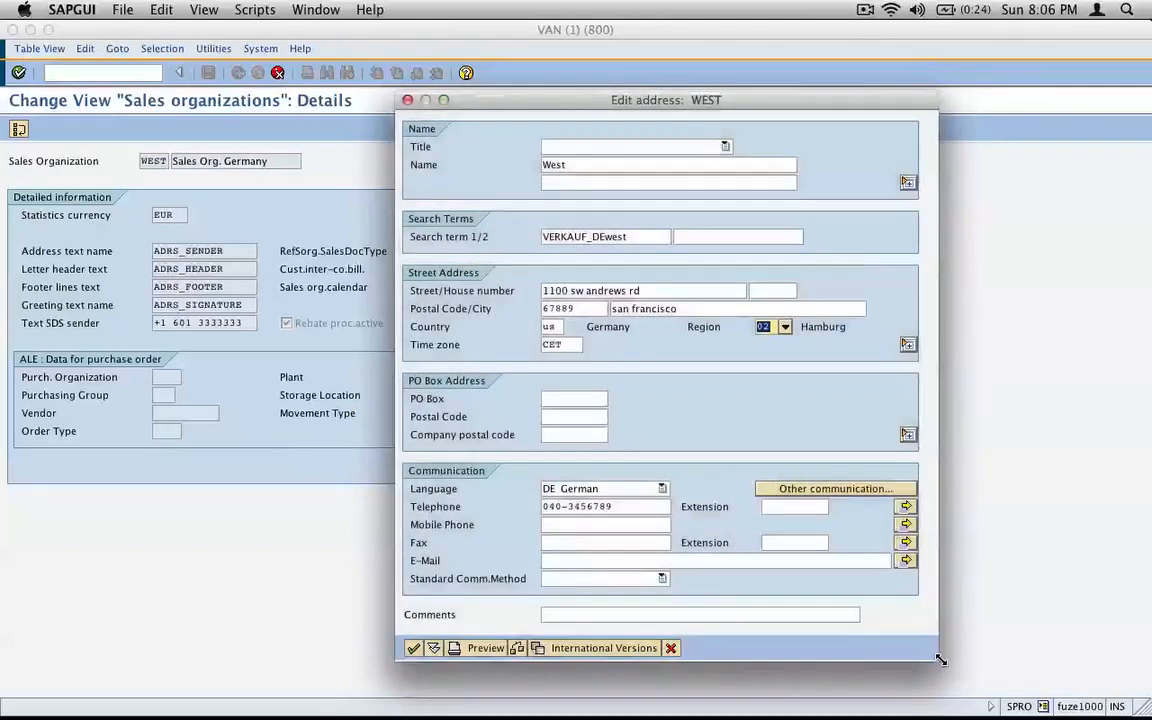
key(super+Tab)
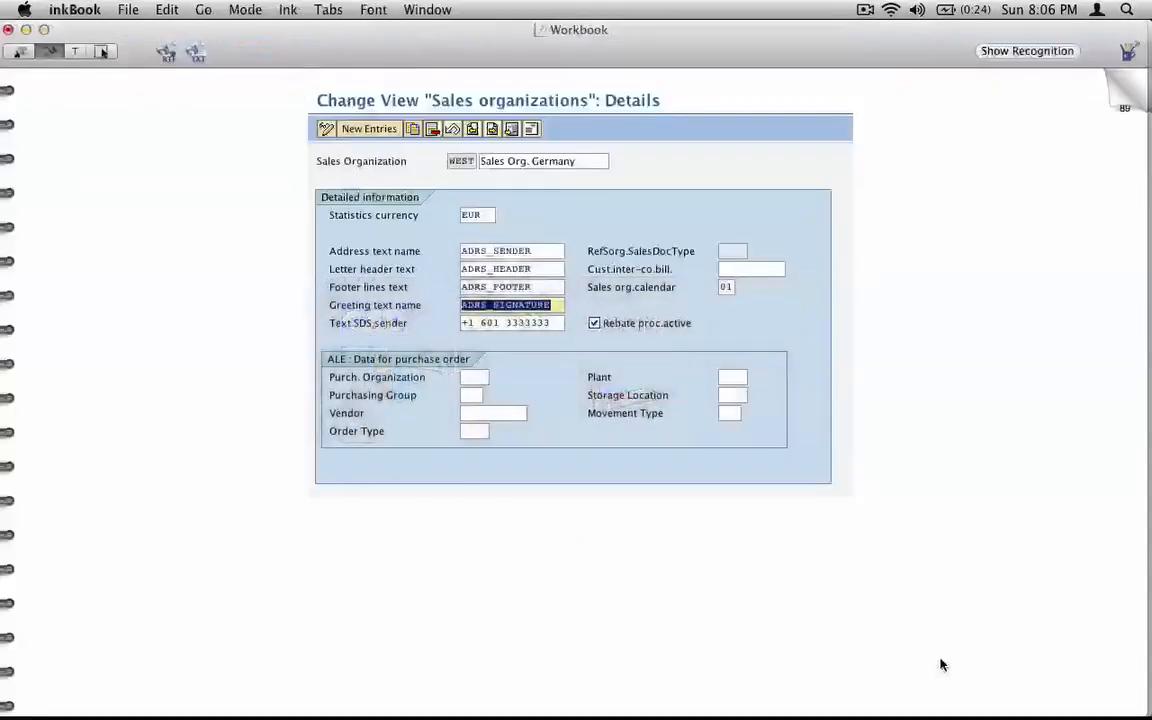
key(super+v)
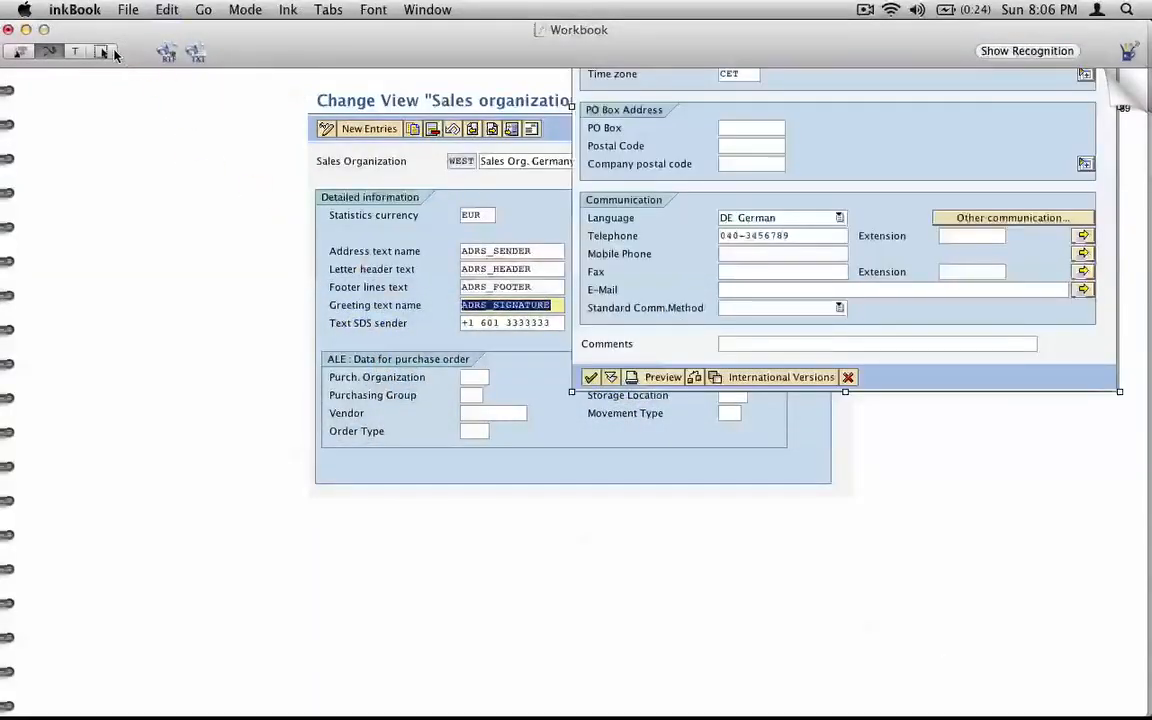
click(106, 52)
drag(403, 219, 118, 222)
drag(727, 257, 750, 537)
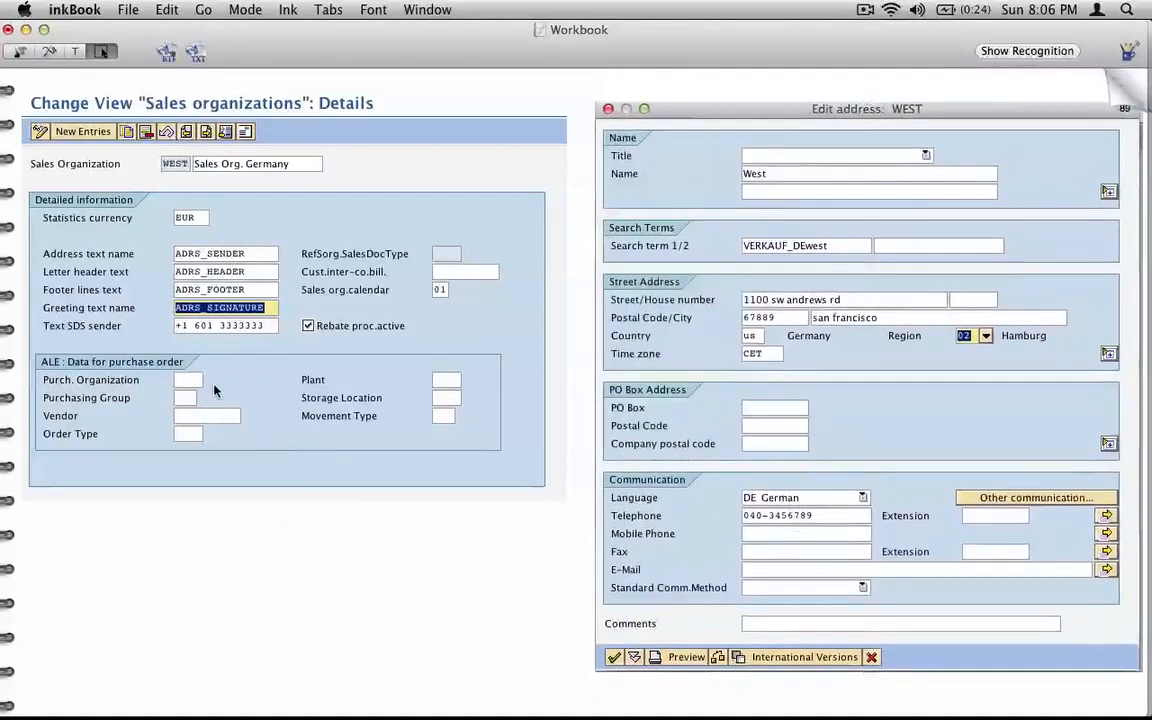
Step: Circle the address icon in the details capture, draw an arrow to the Edit address capture and write a note about changing the address
click(50, 51)
mouse_move(250, 112)
mouse_down()
mouse_move(228, 128)
mouse_move(258, 110)
mouse_move(268, 120)
mouse_move(495, 97)
mouse_up()
drag(612, 187, 636, 185)
mouse_move(446, 104)
mouse_down()
mouse_move(446, 121)
mouse_move(493, 119)
mouse_move(484, 133)
mouse_up()
mouse_move(514, 88)
mouse_down()
mouse_move(512, 112)
mouse_move(538, 108)
mouse_up()
drag(540, 100, 556, 104)
mouse_move(492, 155)
mouse_down()
mouse_move(488, 170)
mouse_move(552, 150)
mouse_up()
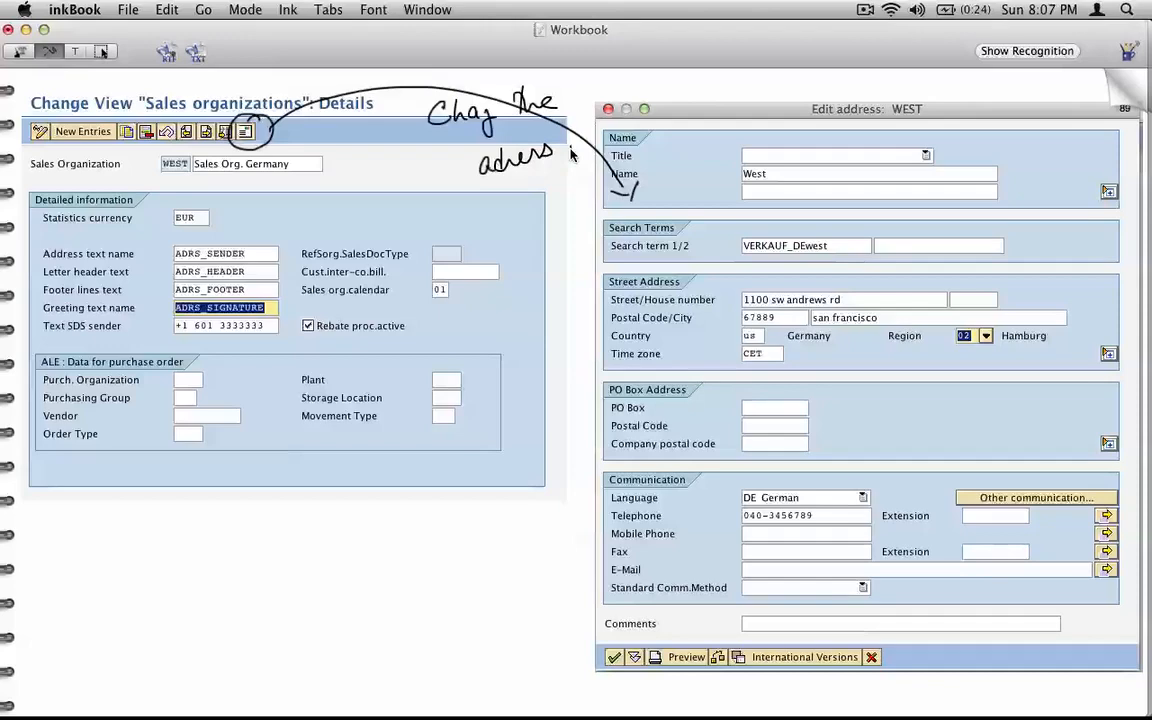
Step: Switch to SAPGUI, set the region of the WEST address to CA California and confirm the address
key(super+Tab)
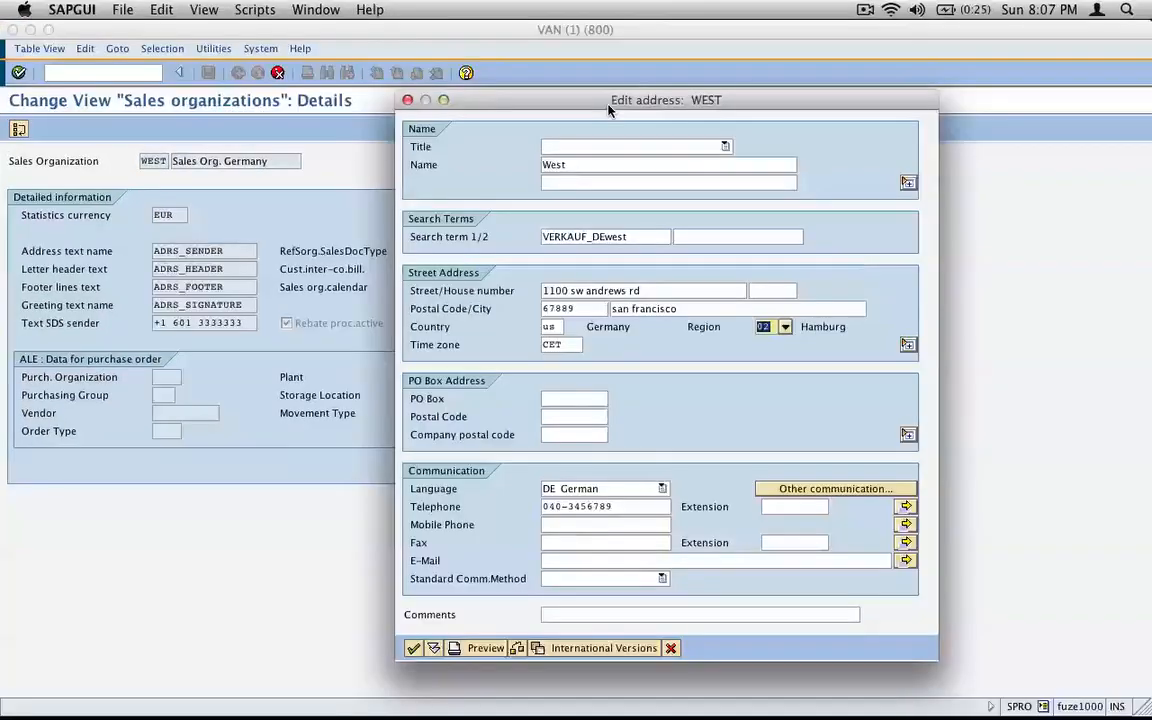
click(410, 654)
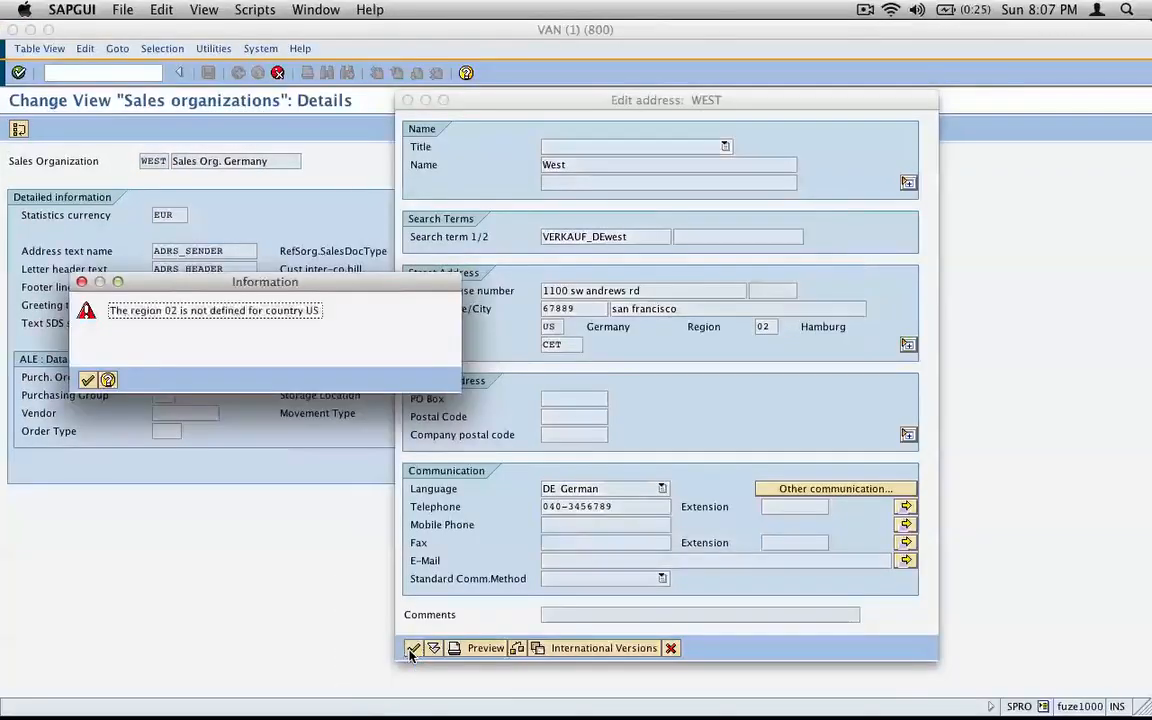
click(87, 380)
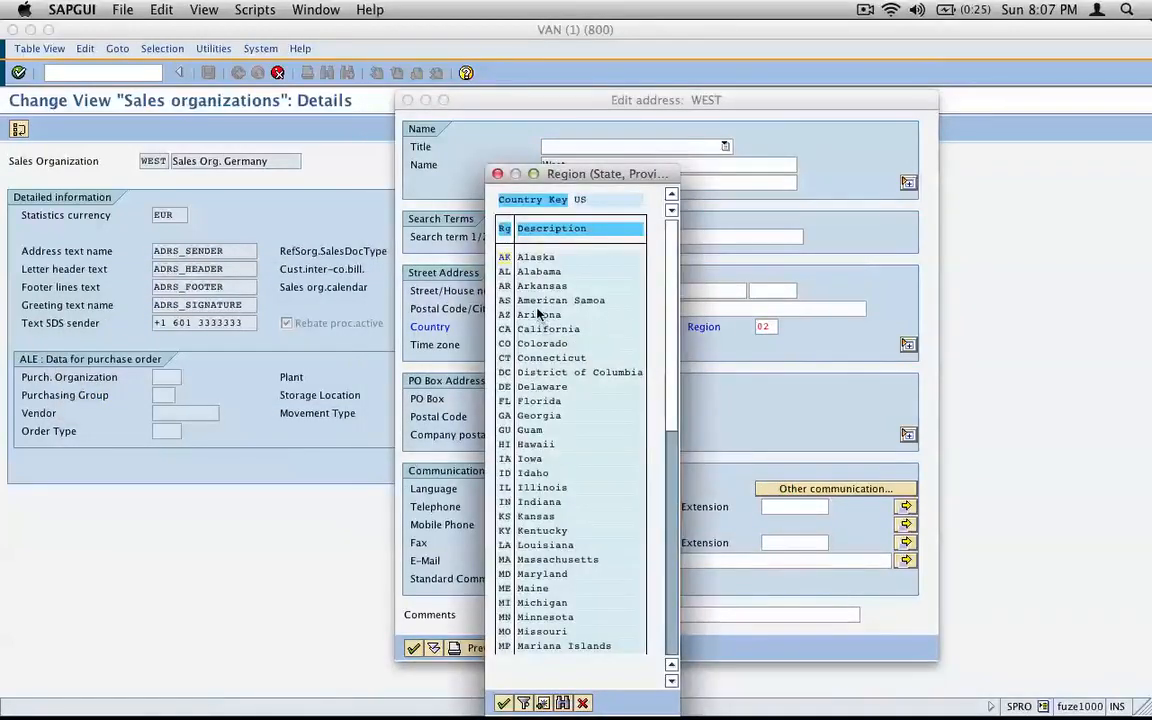
double_click(500, 329)
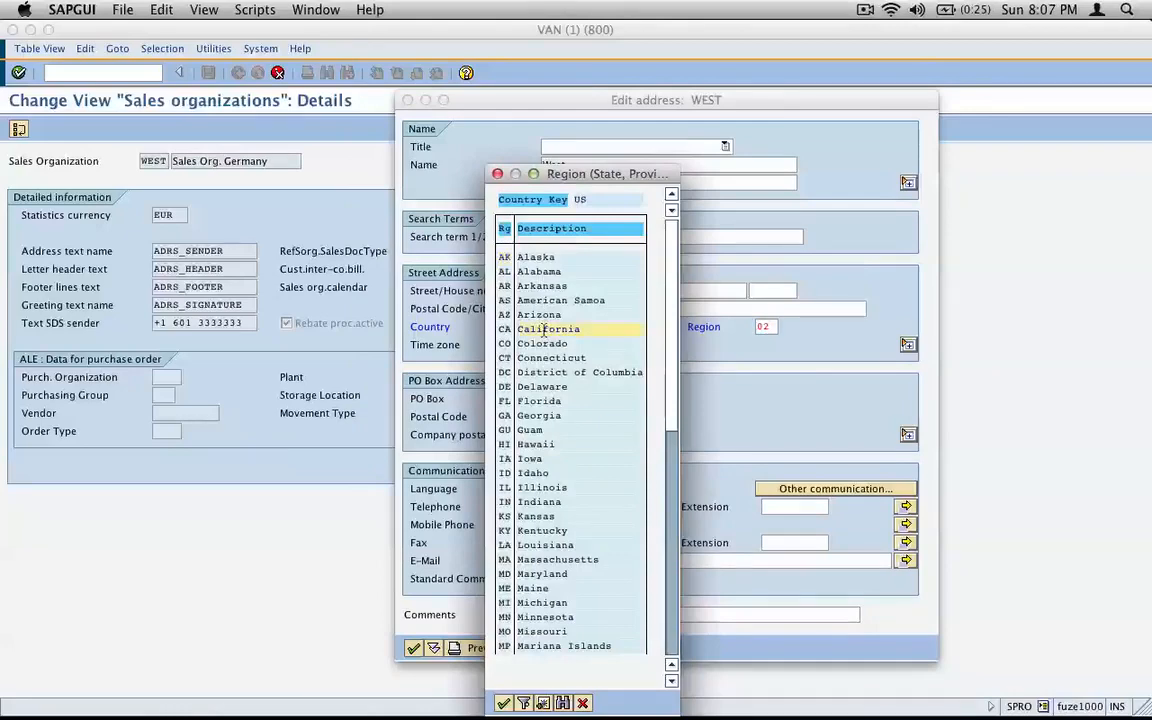
click(413, 648)
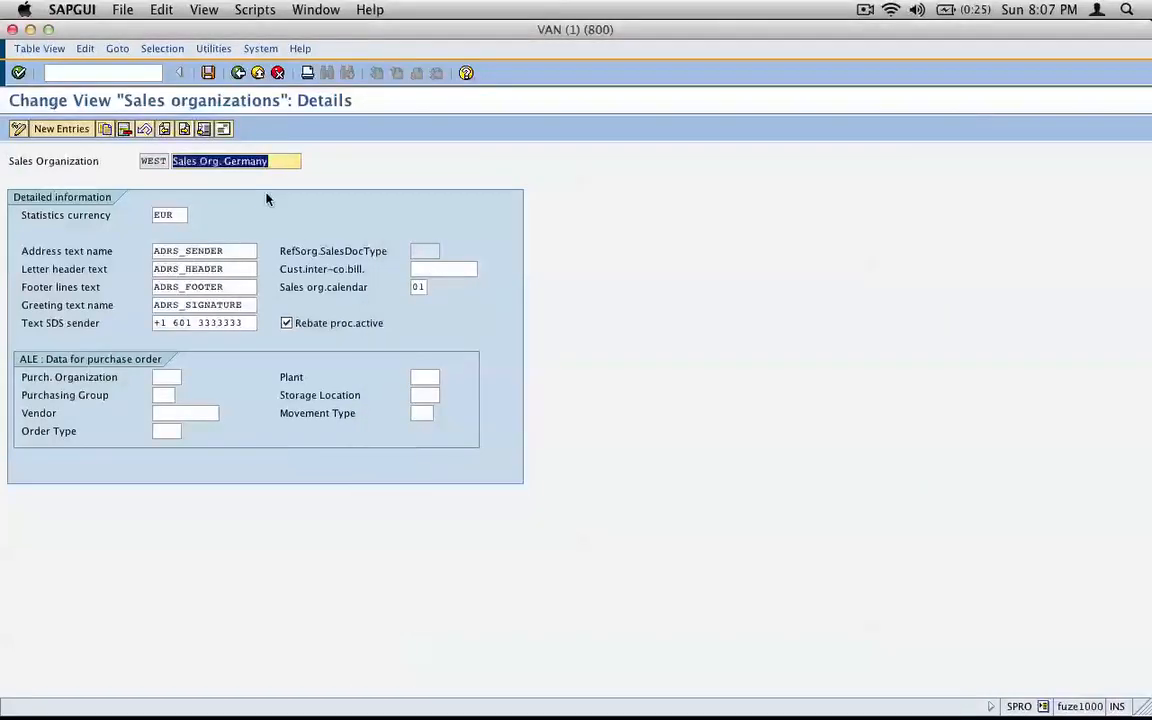
Step: Save the WEST details under the customizing request "Create Sales Org west" and return to the sales organizations overview
click(212, 73)
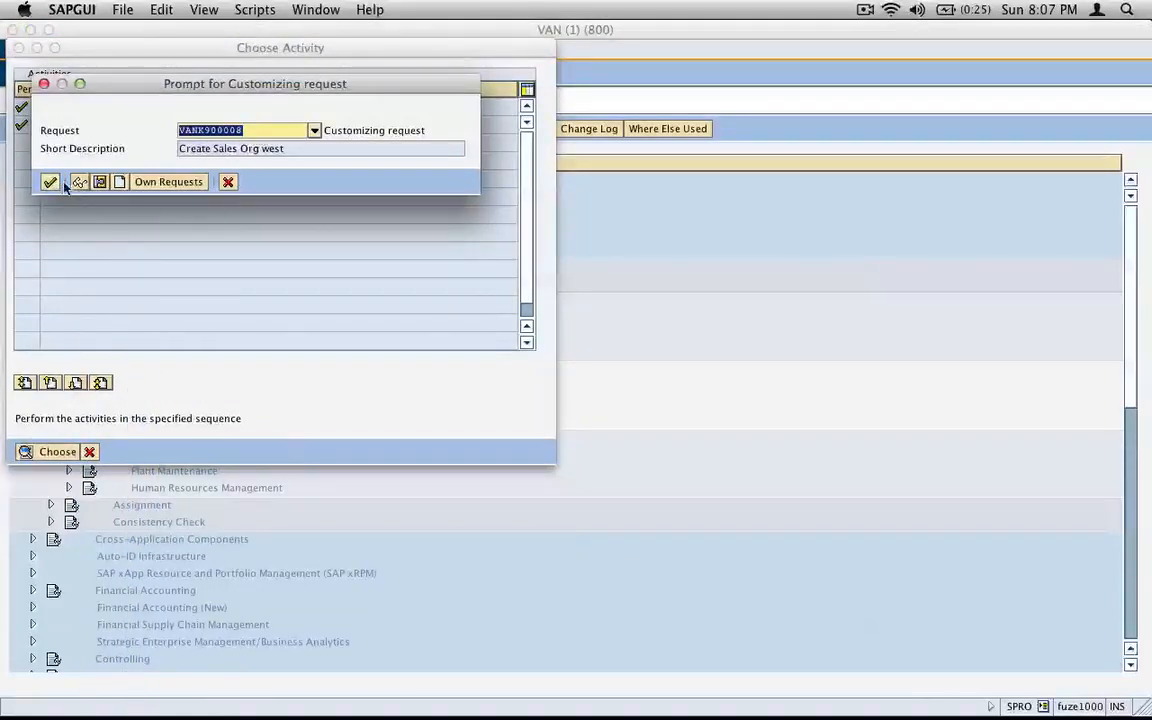
drag(258, 84, 358, 172)
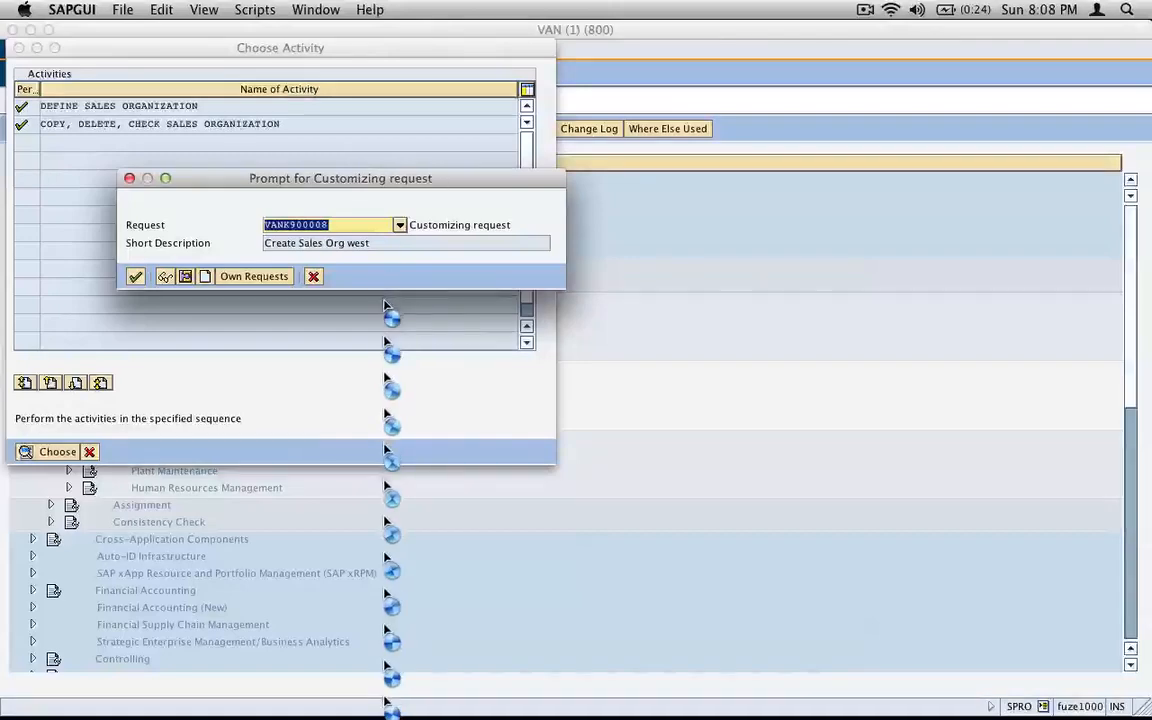
click(136, 279)
click(80, 455)
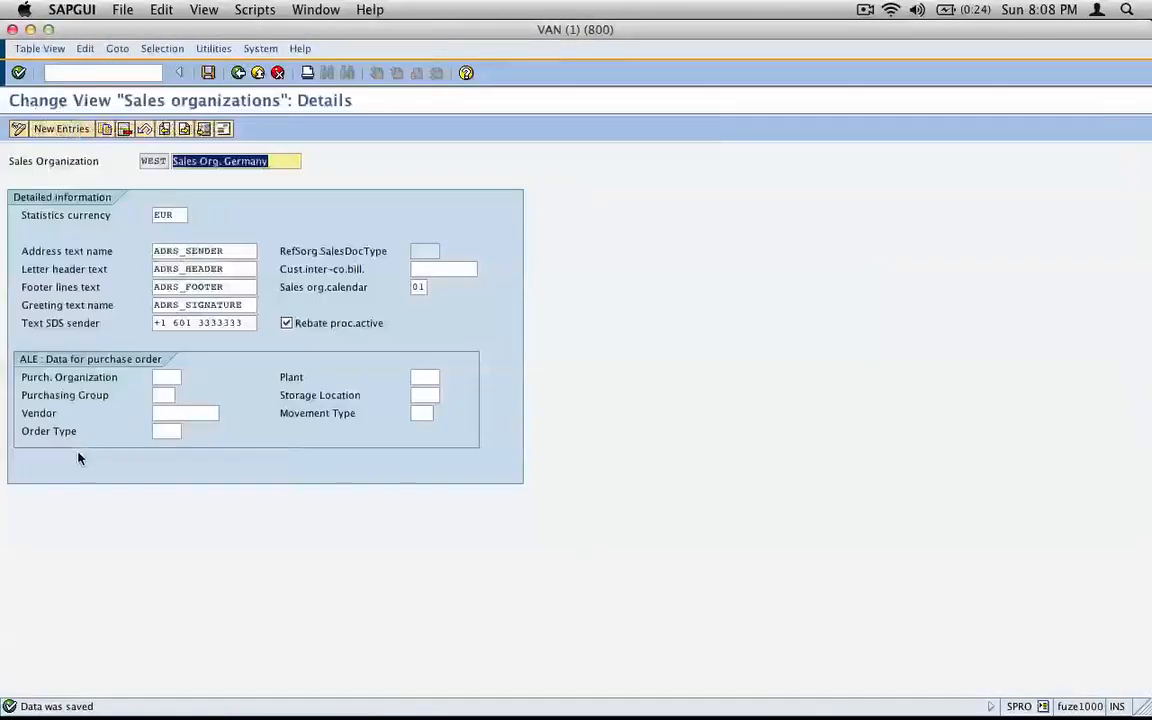
click(238, 72)
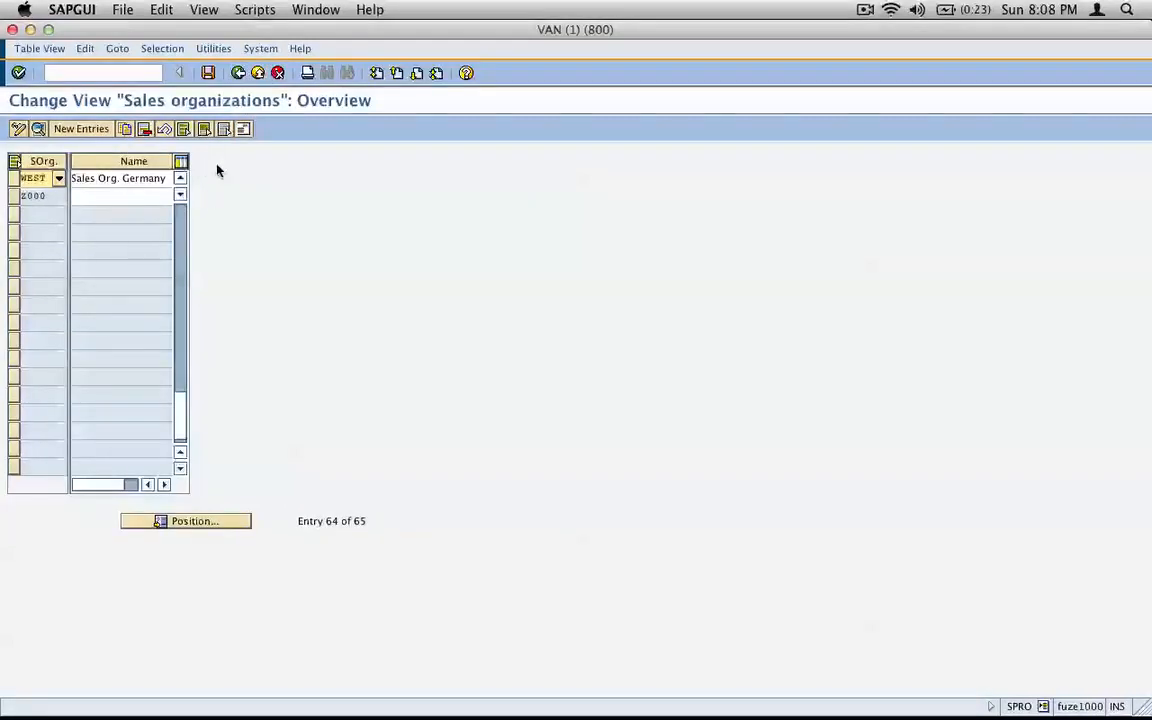
Step: Leave the sales organizations overview, cancel the activity selection and select the distribution channel activity in the IMG structure
click(238, 72)
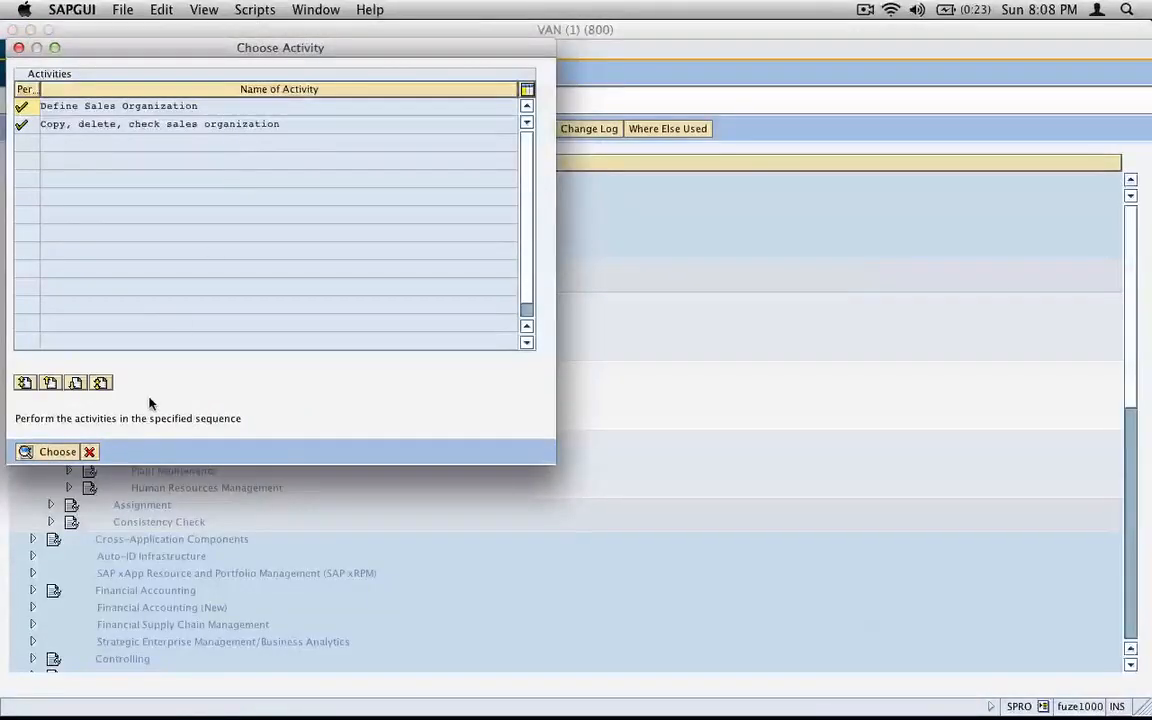
click(89, 451)
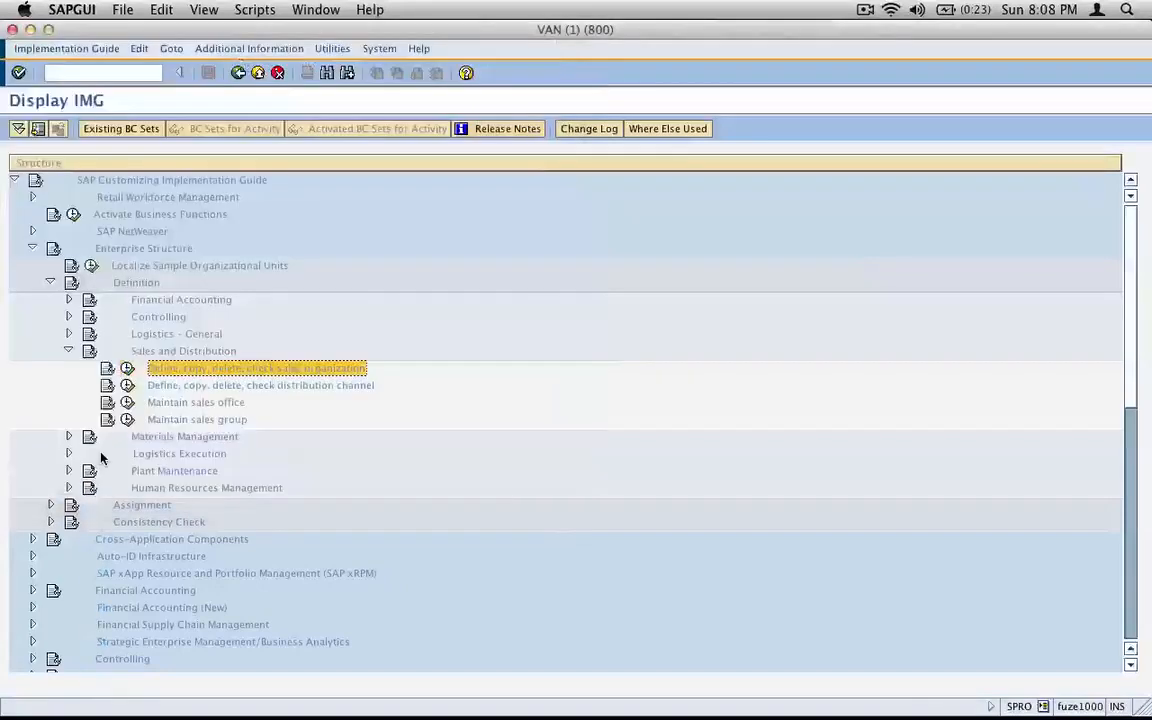
click(340, 390)
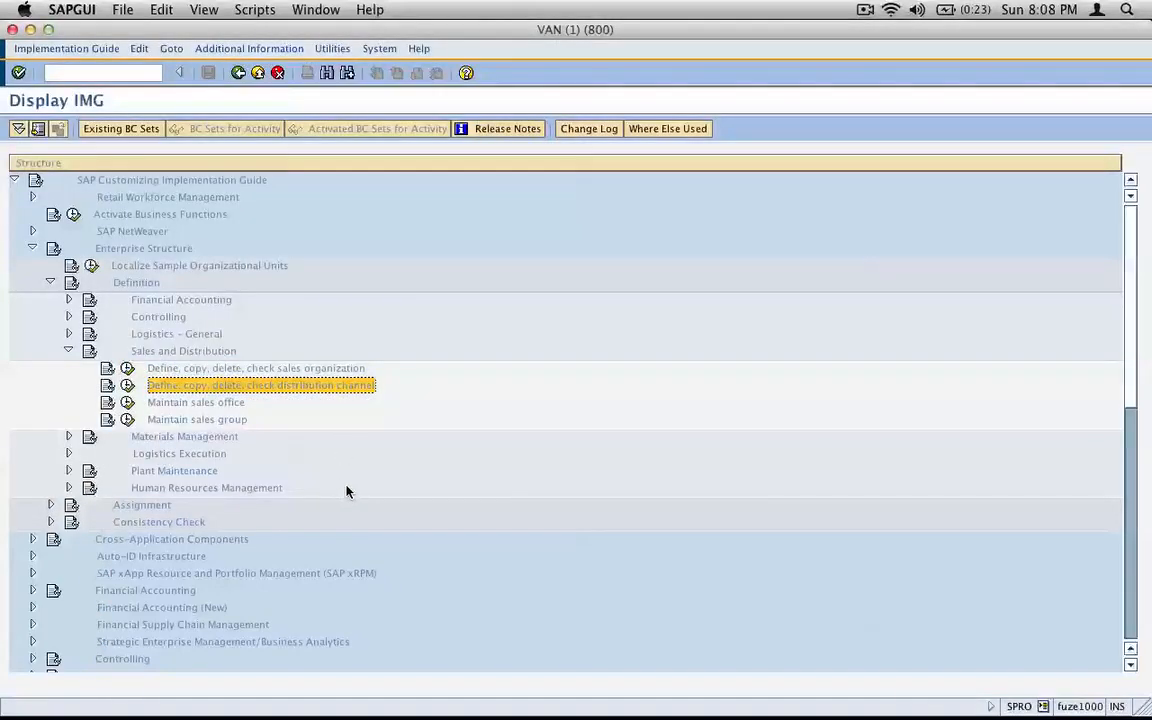
Step: Switch to inkBook, turn to a new page and handwrite the underlined heading "Dist. Chnl."
key(super+Tab)
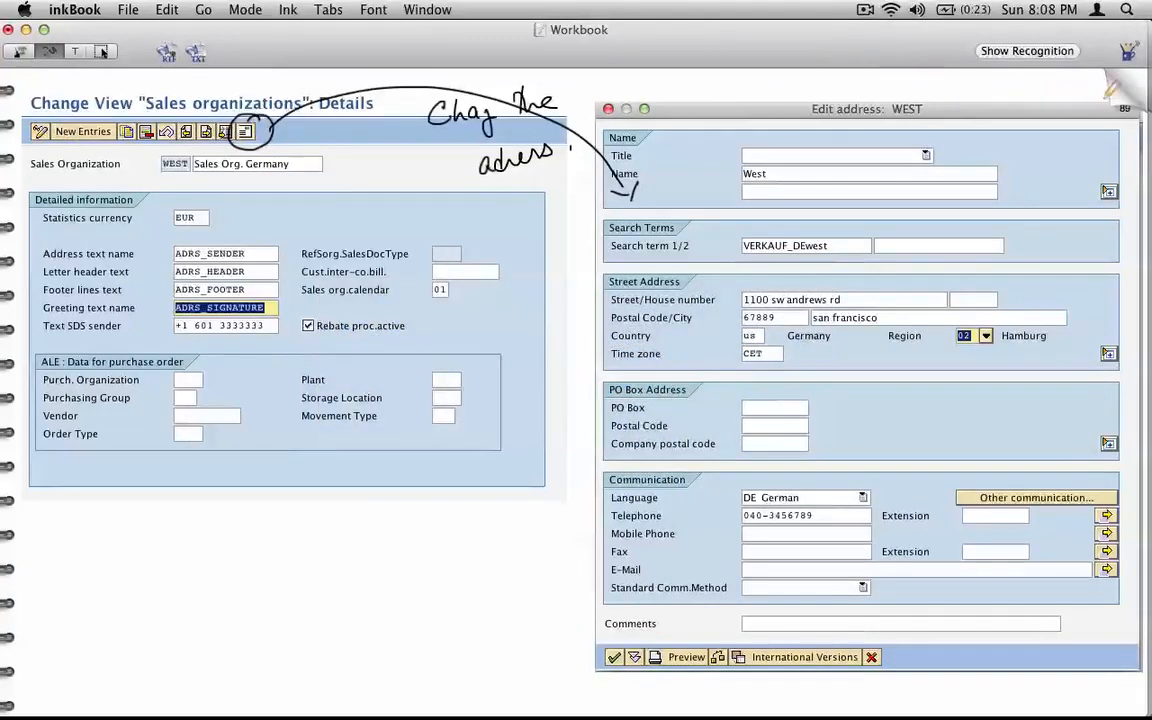
click(1120, 90)
mouse_move(508, 92)
mouse_down()
mouse_move(606, 116)
mouse_move(632, 114)
mouse_move(660, 84)
mouse_up()
click(580, 106)
click(679, 107)
drag(491, 132, 688, 128)
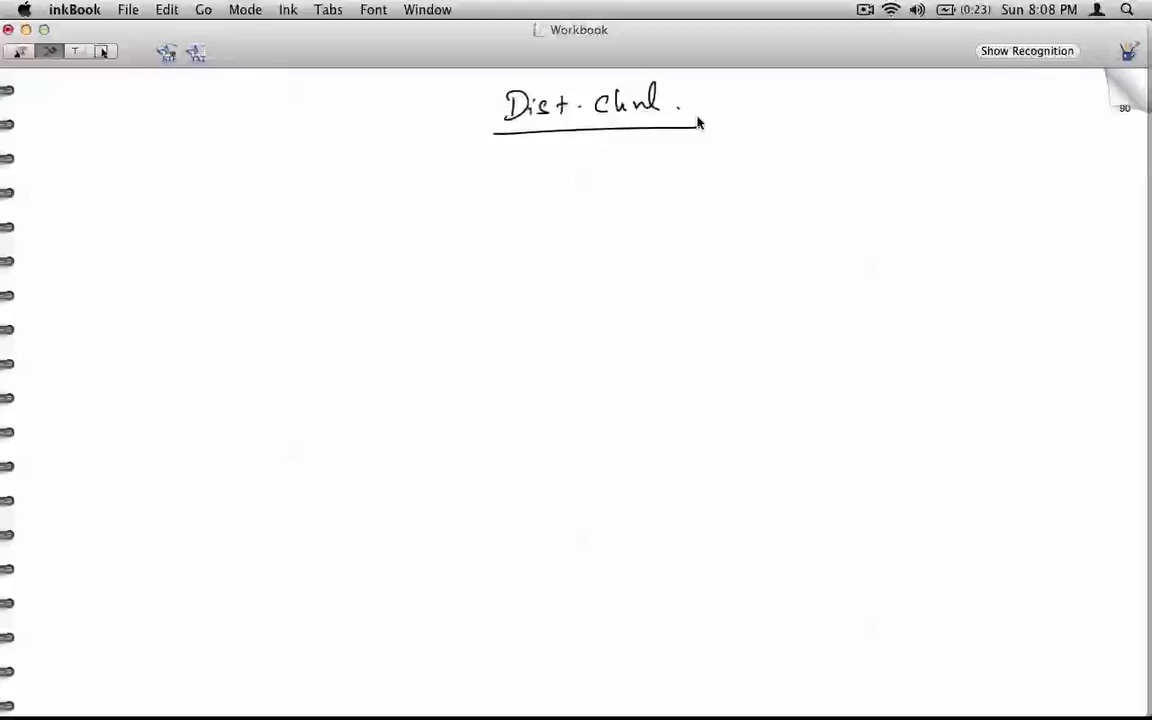
Step: Review the distribution channels in the Scenario diagram on the earlier workbook page and return to the "Dist. Chnl." page
click(1138, 86)
click(1138, 86)
click(1140, 82)
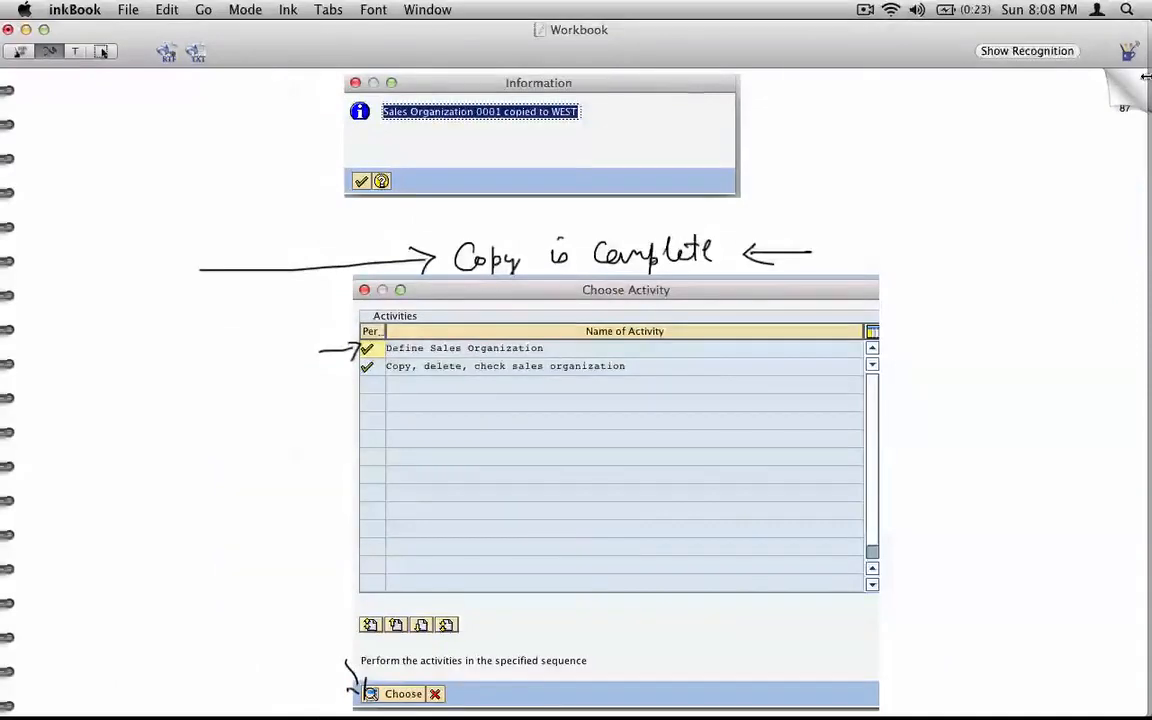
click(1140, 82)
click(1136, 85)
click(1136, 85)
click(1136, 85)
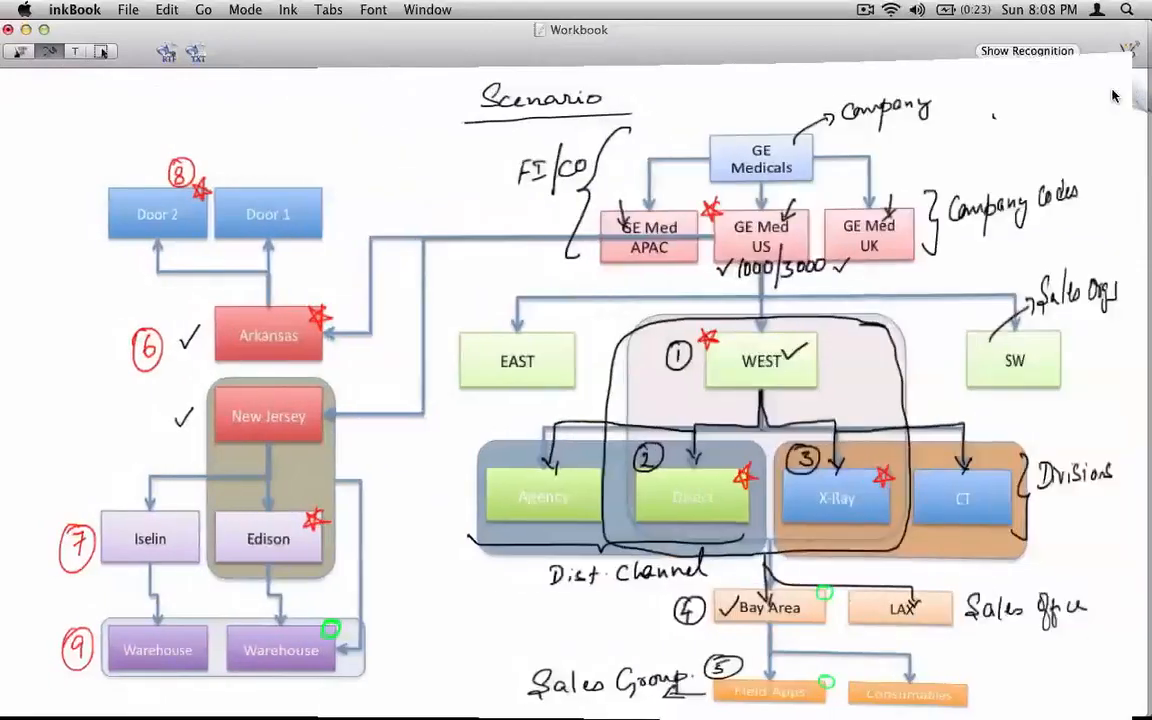
click(1136, 85)
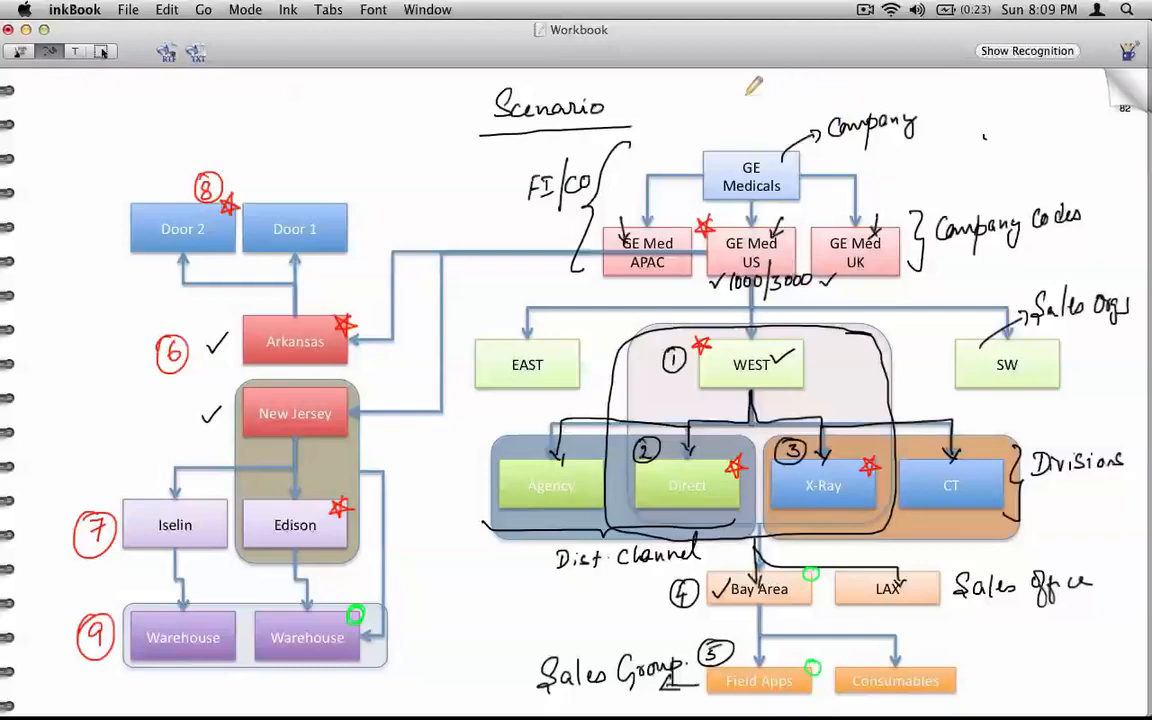
click(104, 52)
key(super+Right)
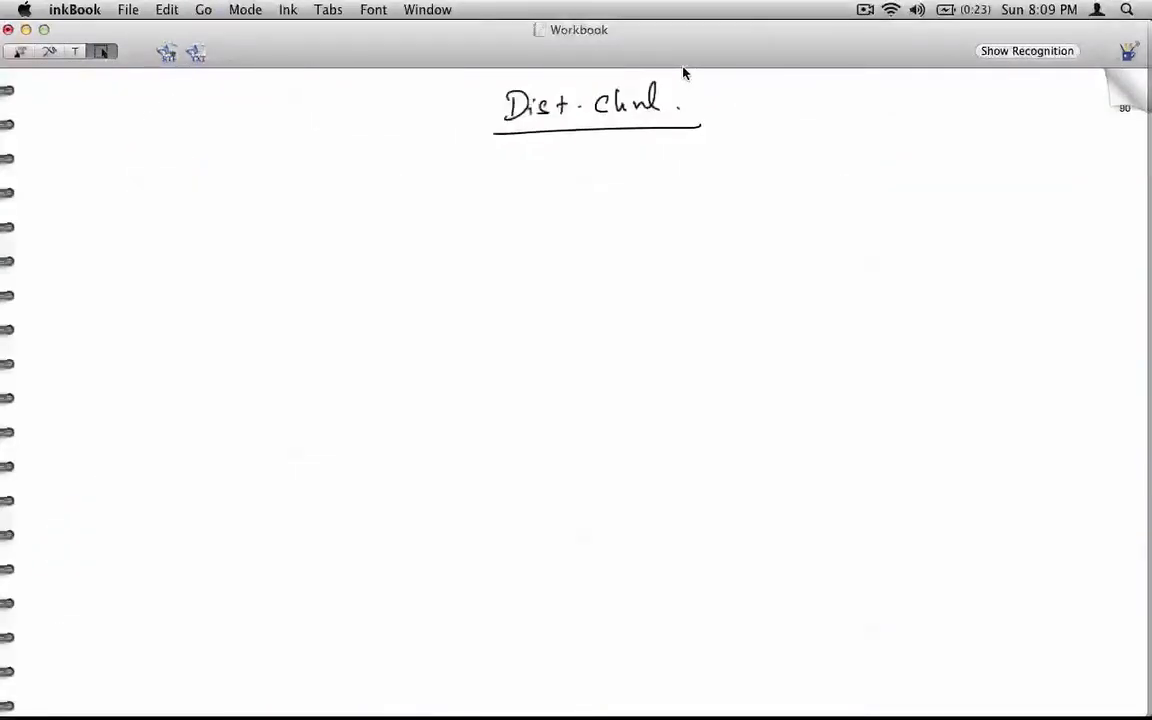
Step: Switch to SAPGUI, capture the Enterprise Structure tree, paste it into inkBook and place it below and left of the "Dist. Chnl." heading
key(super+Tab)
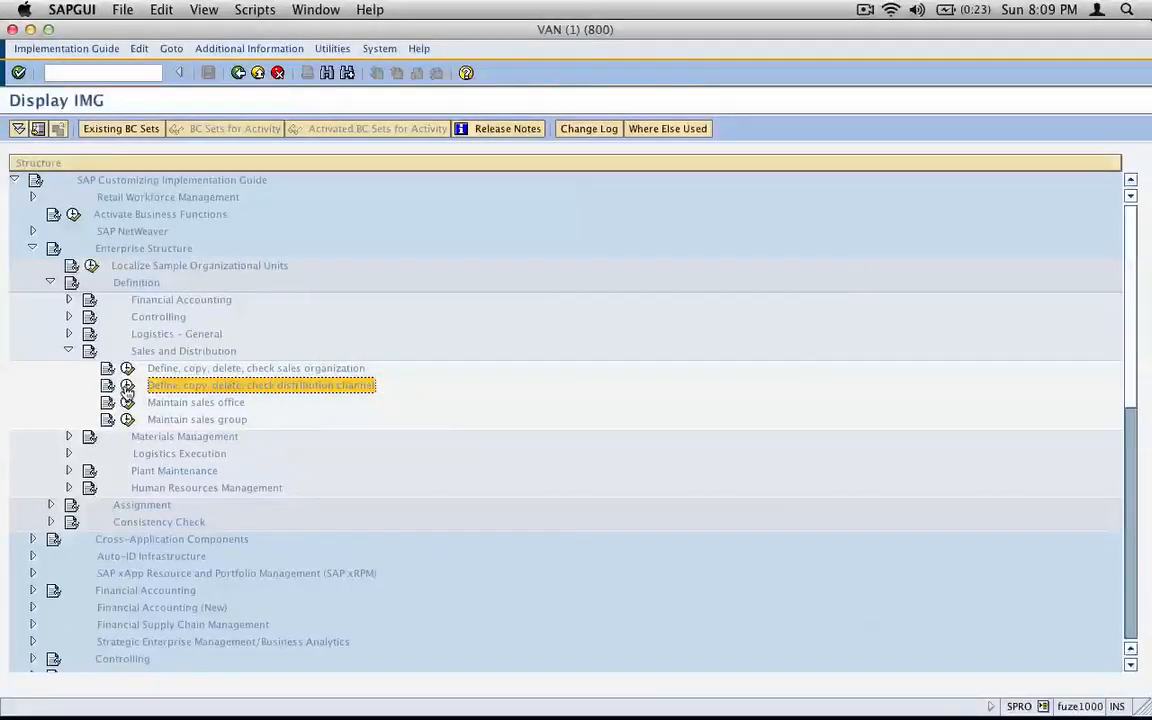
key(super+shift+4)
drag(21, 236, 399, 465)
key(super+Tab)
key(super+v)
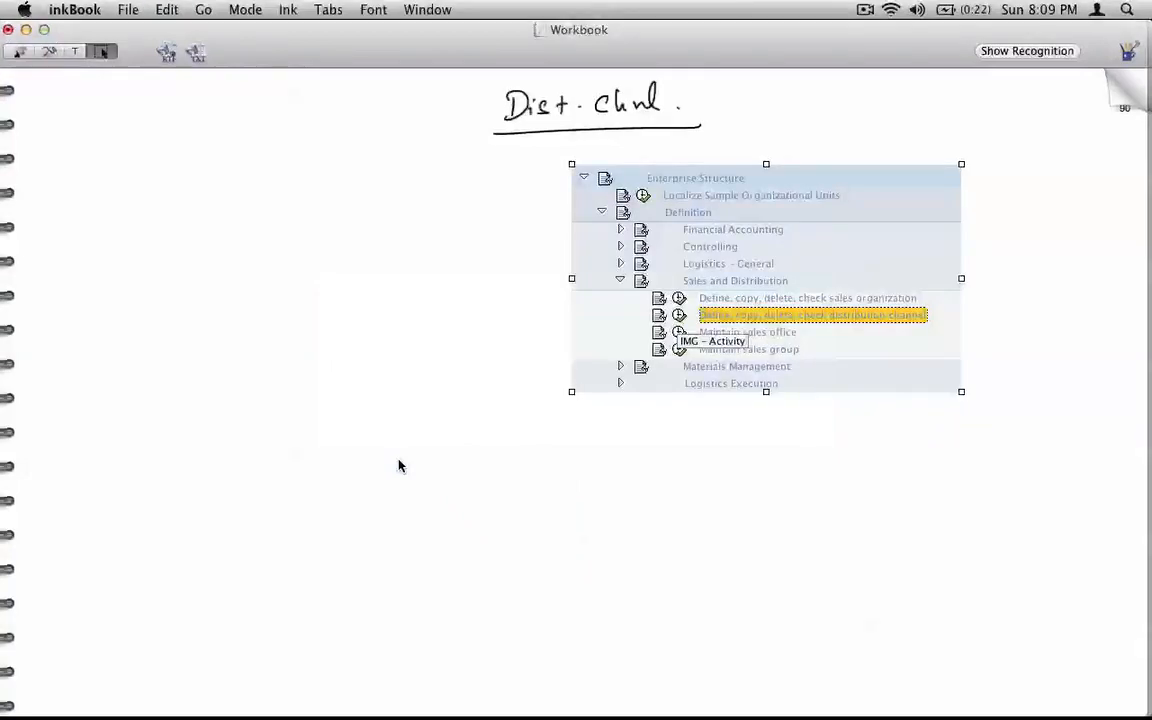
drag(706, 287, 250, 346)
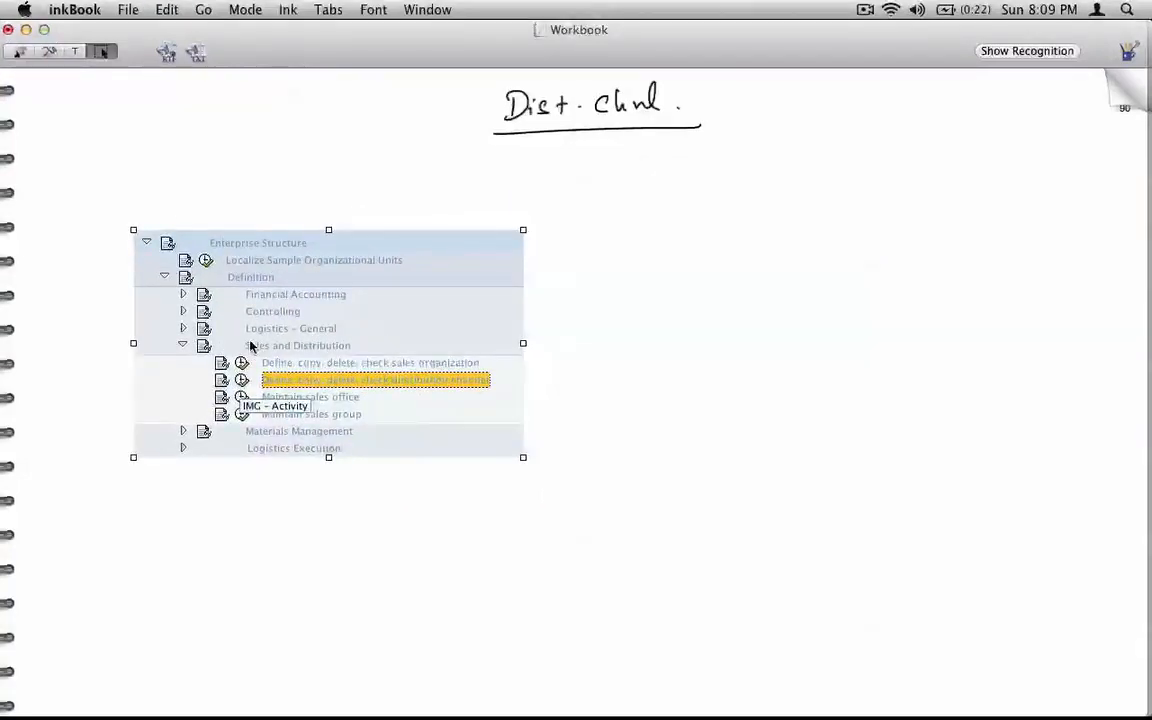
Step: Switch to SAPGUI, execute the distribution channel activity and open the copy dialog through "Copy, delete, check distribution channel"
key(super+Tab)
click(127, 385)
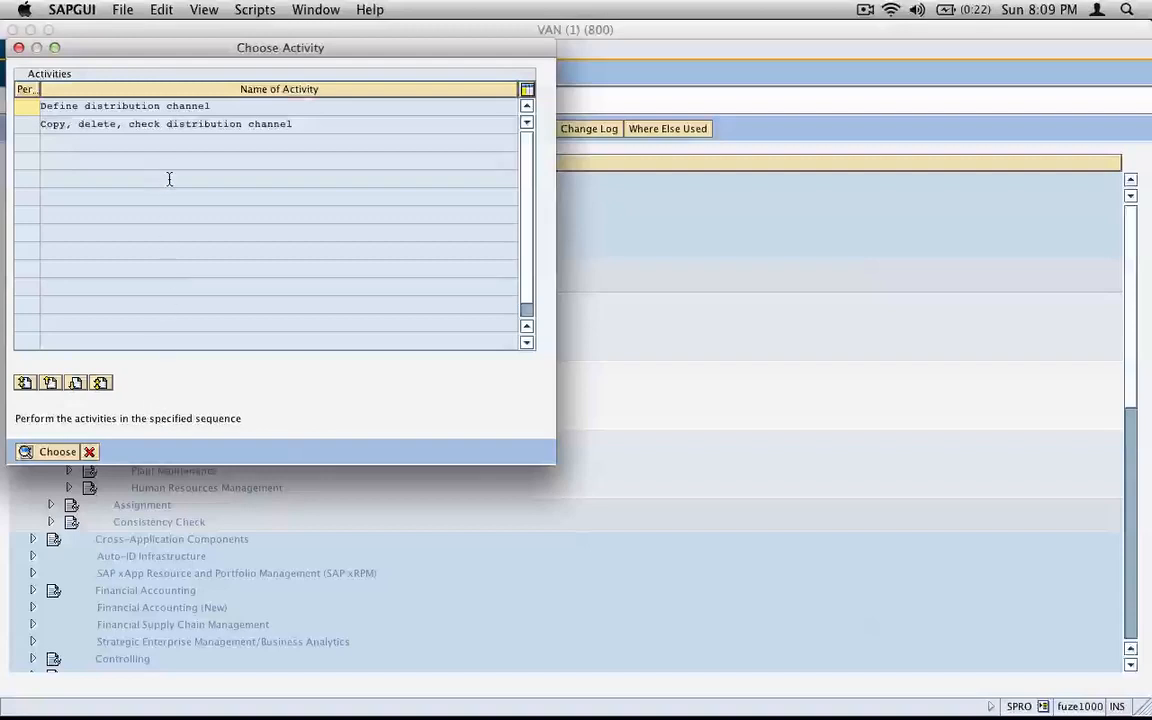
click(195, 124)
click(57, 452)
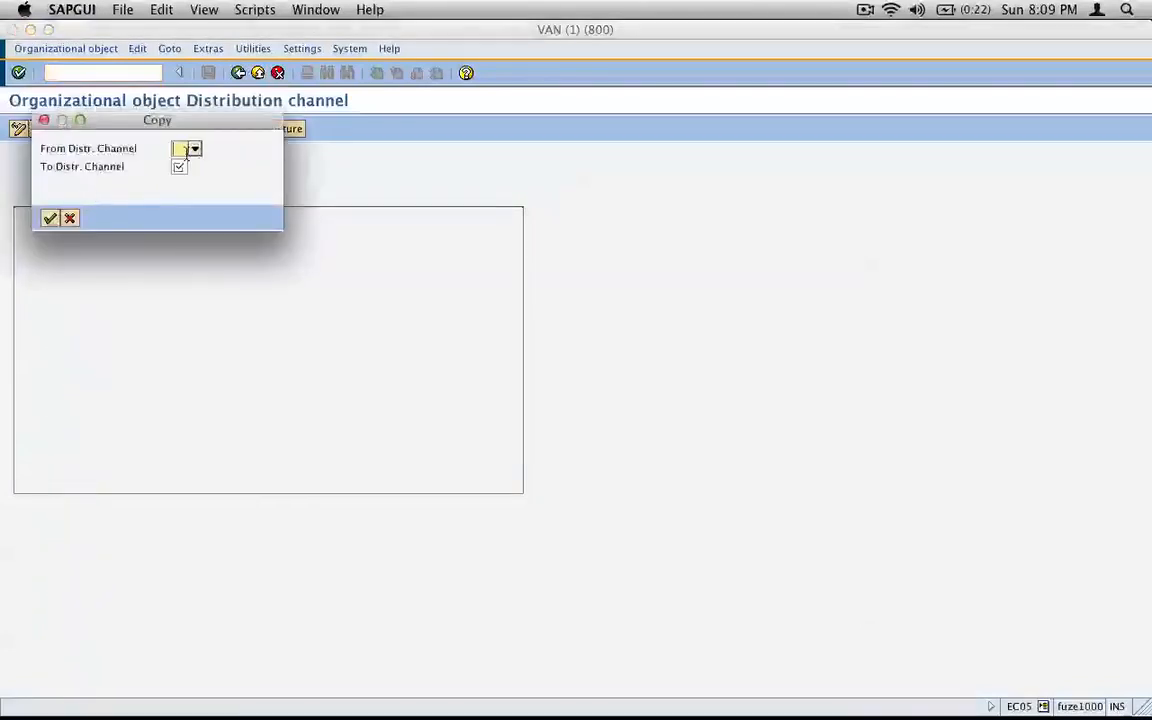
Step: Set the copy source to distribution channel 01 and the target distribution channel to AG
text(01)
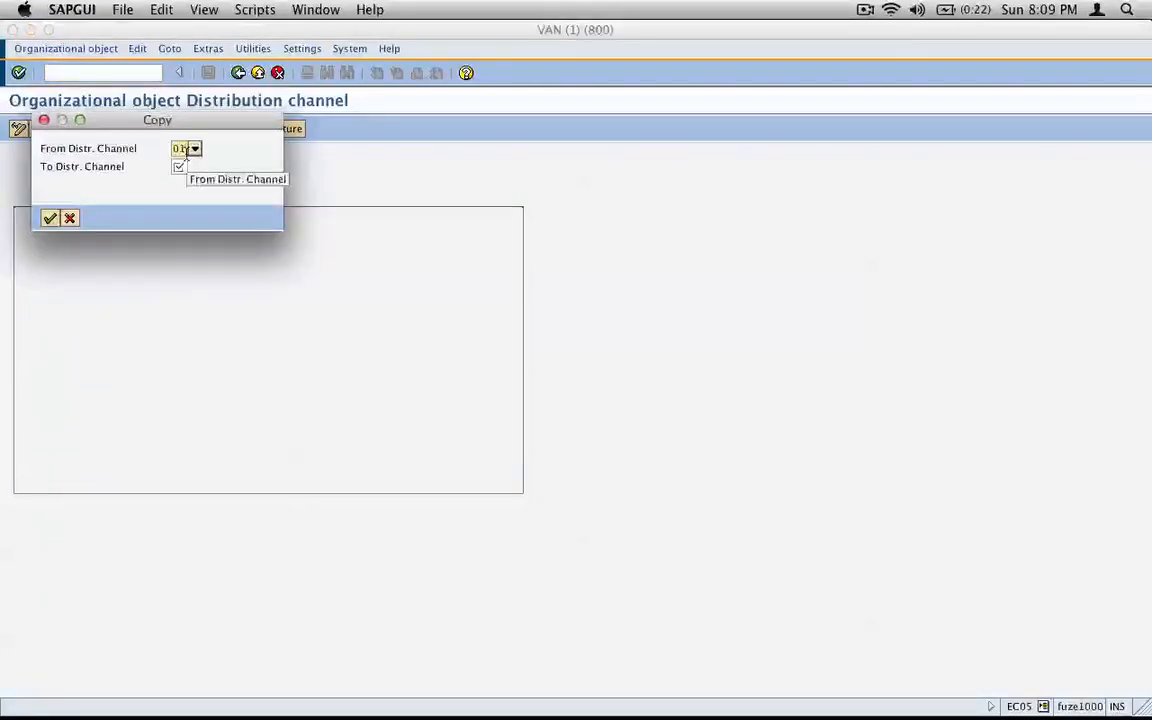
key(Tab)
click(182, 149)
click(196, 149)
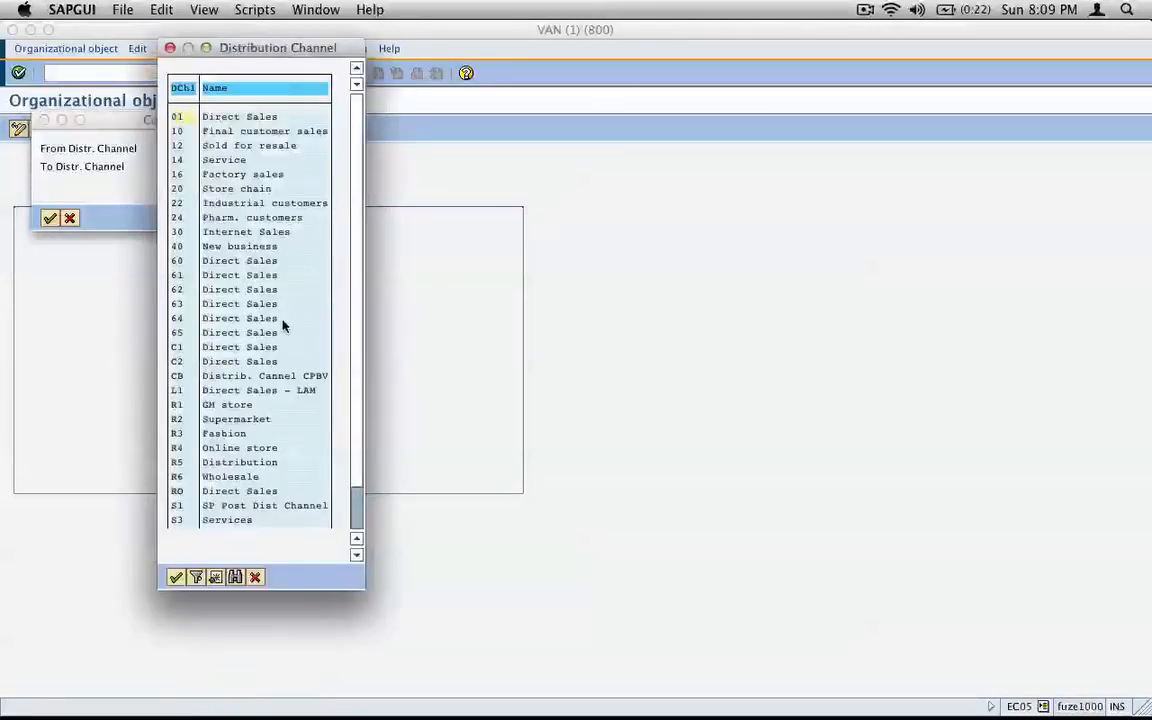
click(255, 577)
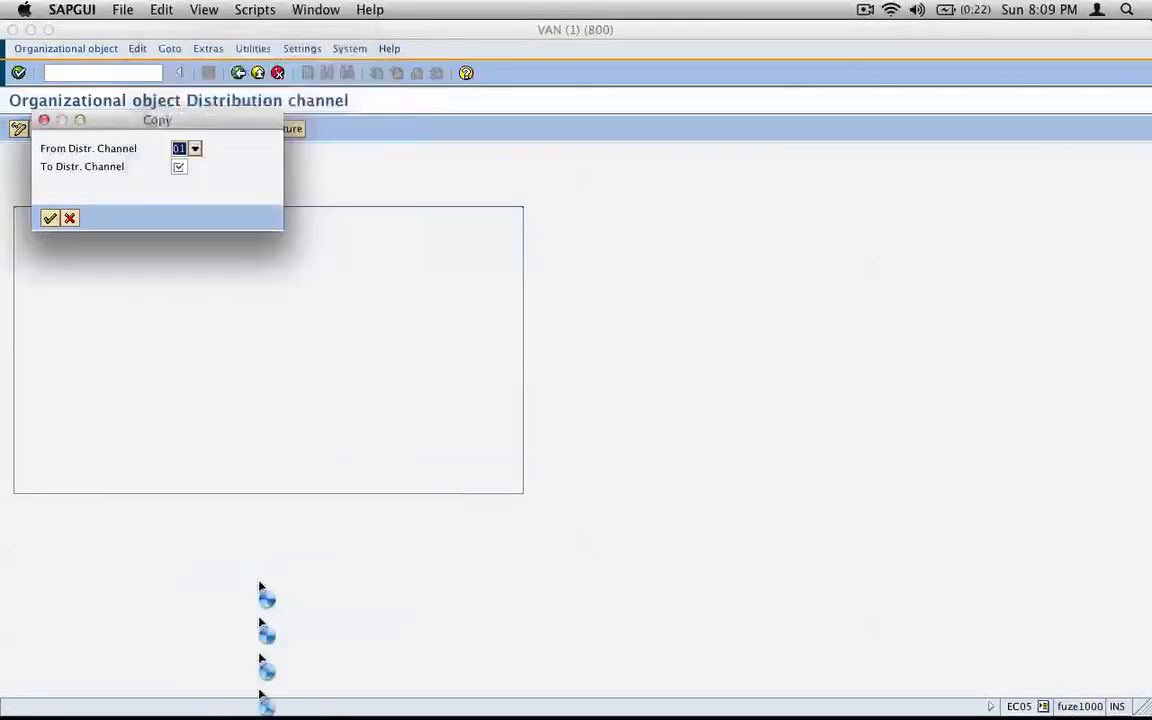
click(178, 167)
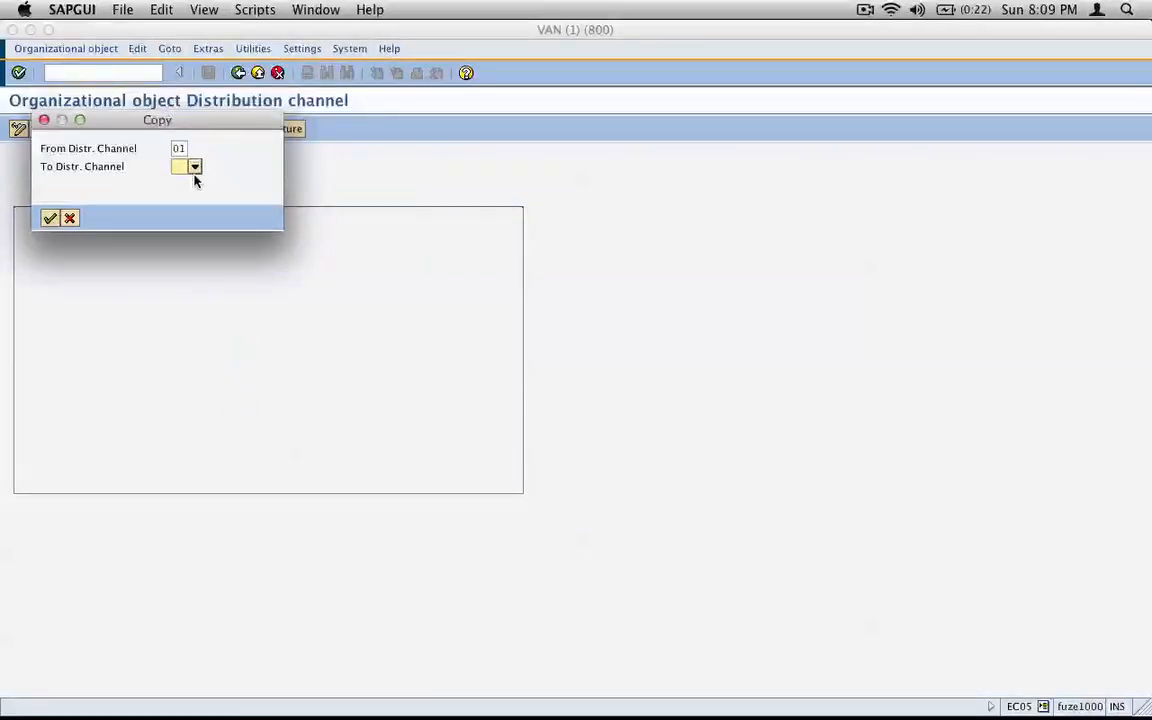
text(Ag)
key(BackSpace)
key(BackSpace)
text(AC)
Step: Capture the Copy dialog, paste it in inkBook beside the tree capture and draw an arrow from the distribution channel activity to it
drag(216, 119, 238, 176)
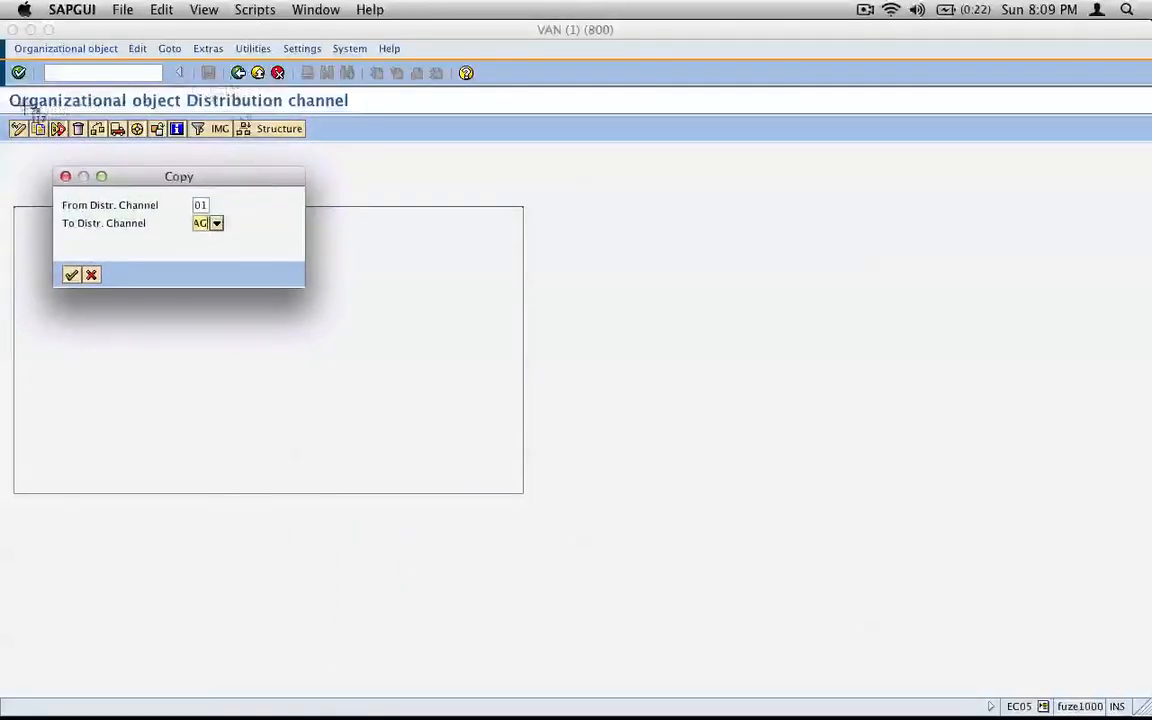
drag(3, 90, 367, 311)
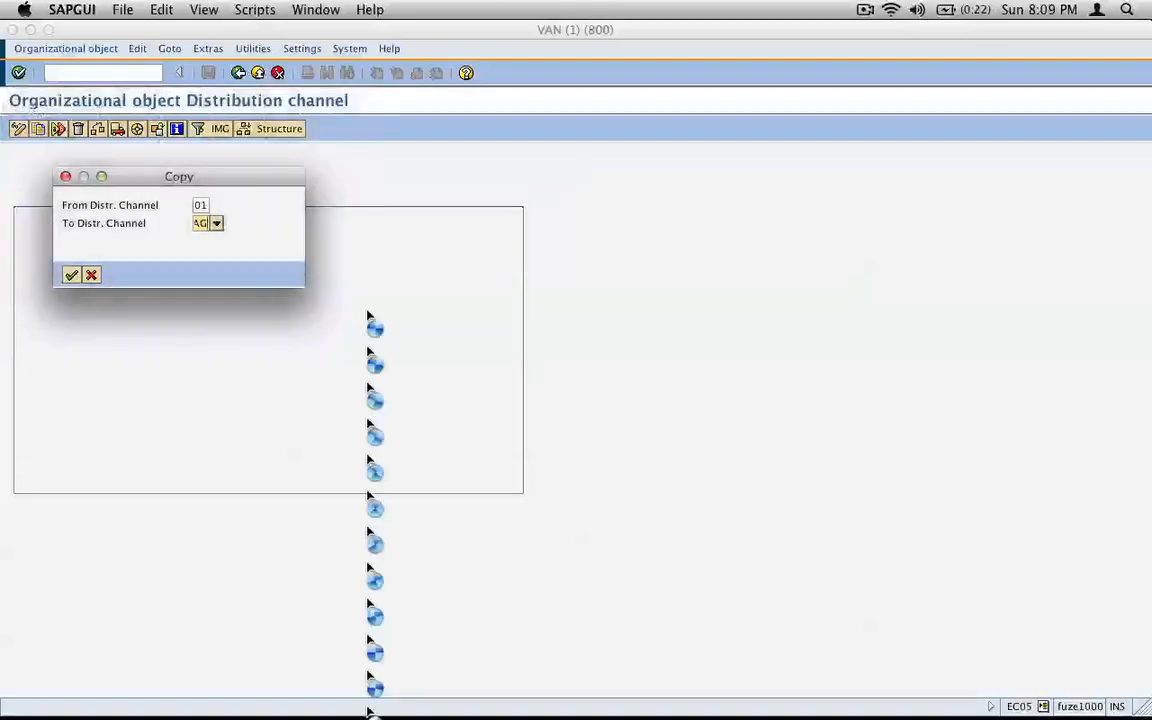
key(super+Tab)
key(super+v)
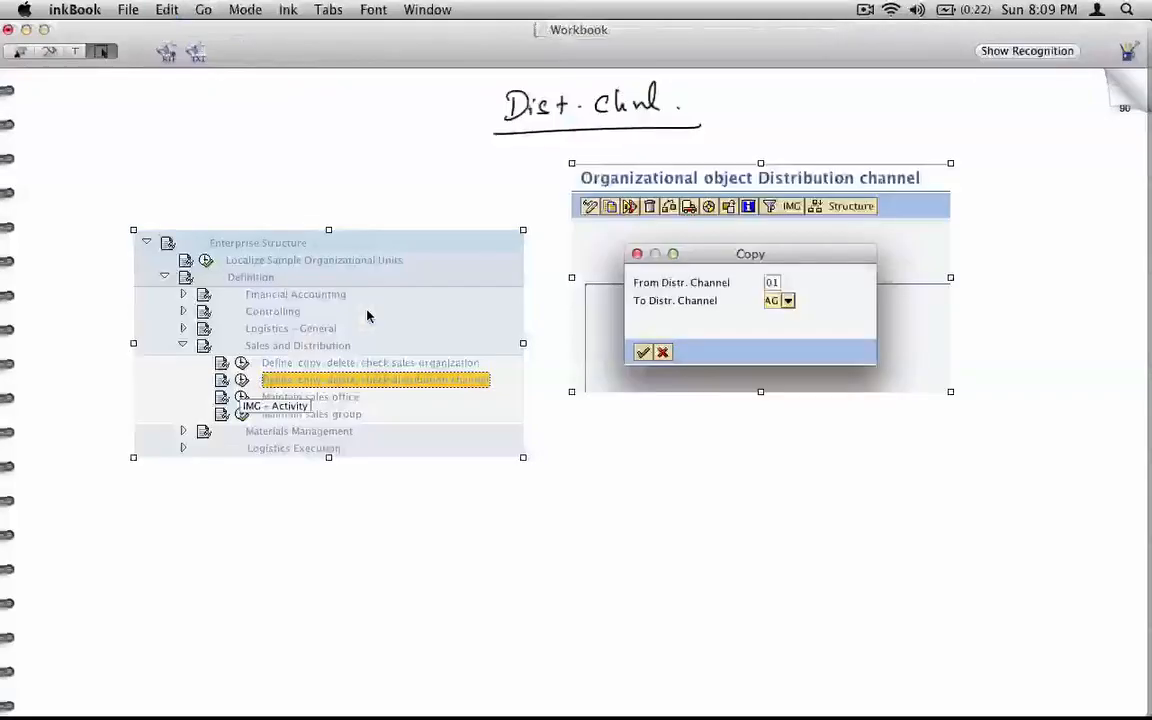
drag(834, 322, 846, 374)
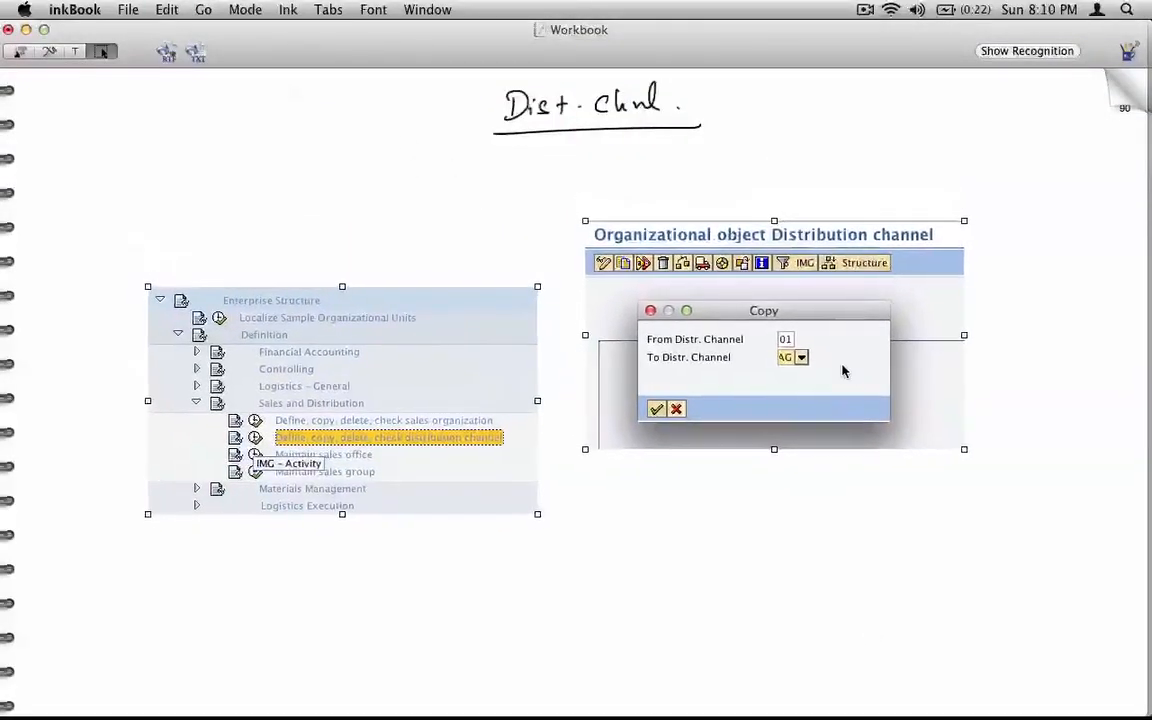
drag(743, 398, 745, 352)
click(795, 520)
drag(856, 332, 879, 392)
click(50, 51)
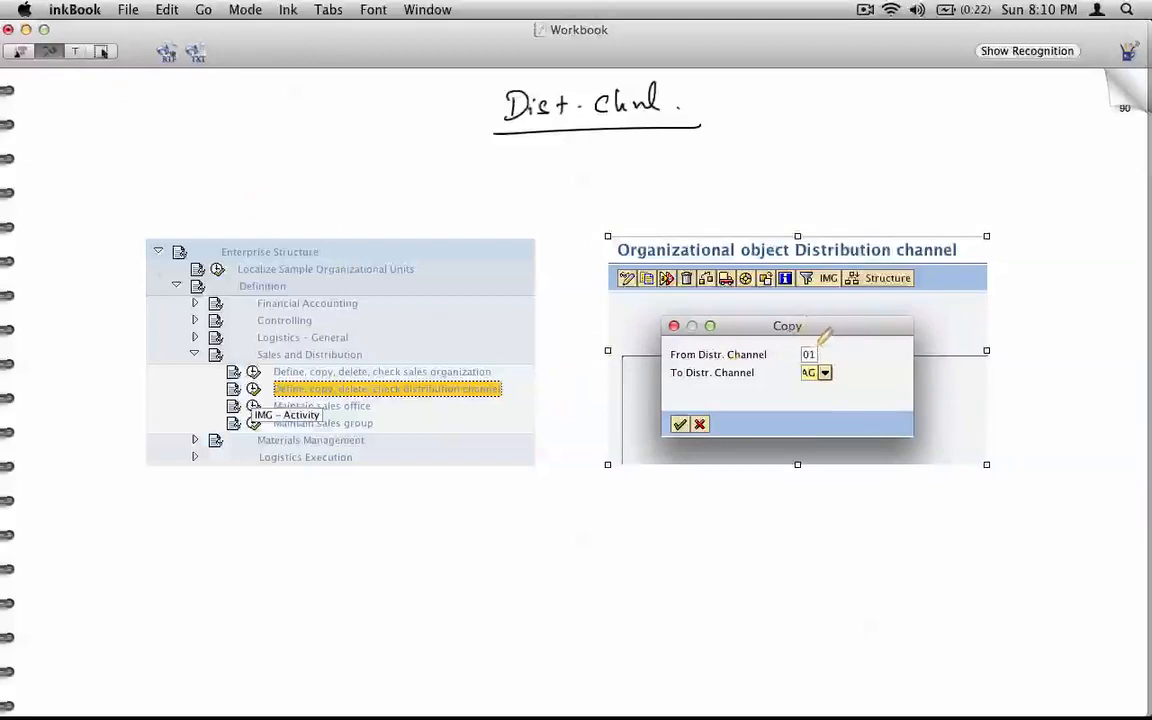
drag(517, 383, 595, 350)
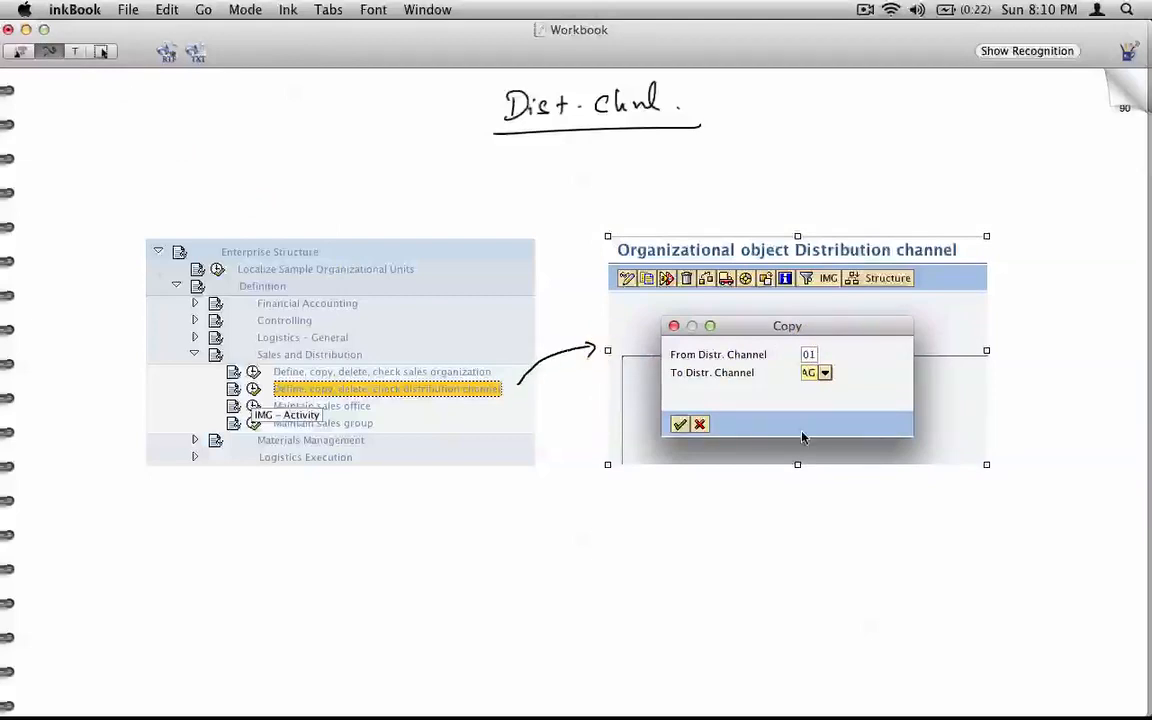
Step: Switch to SAPGUI, confirm copying distribution channel 01 to AG and accept the transport notice on number ranges and addresses
key(super+Tab)
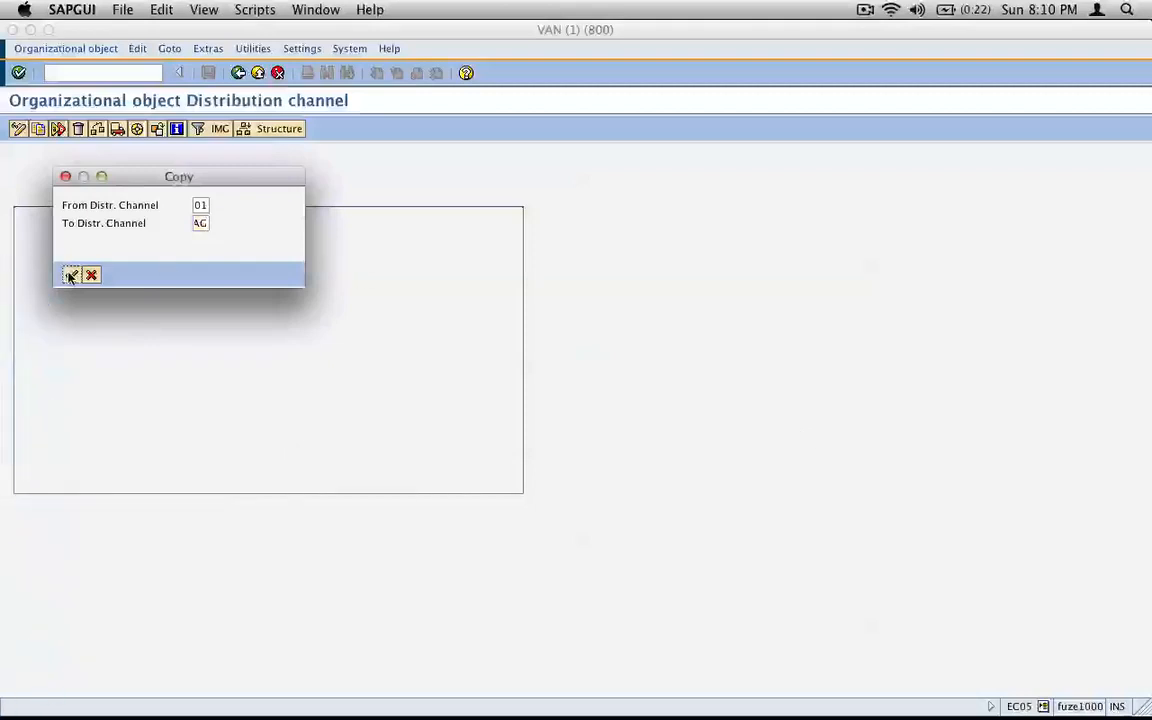
click(71, 276)
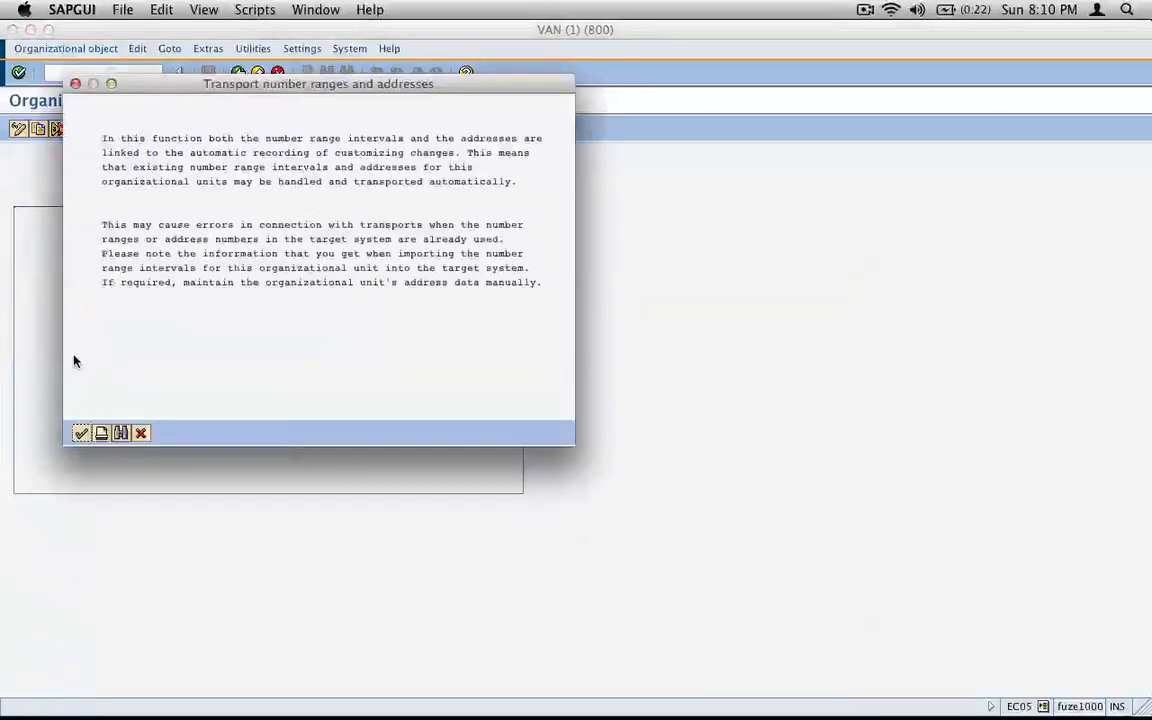
click(82, 433)
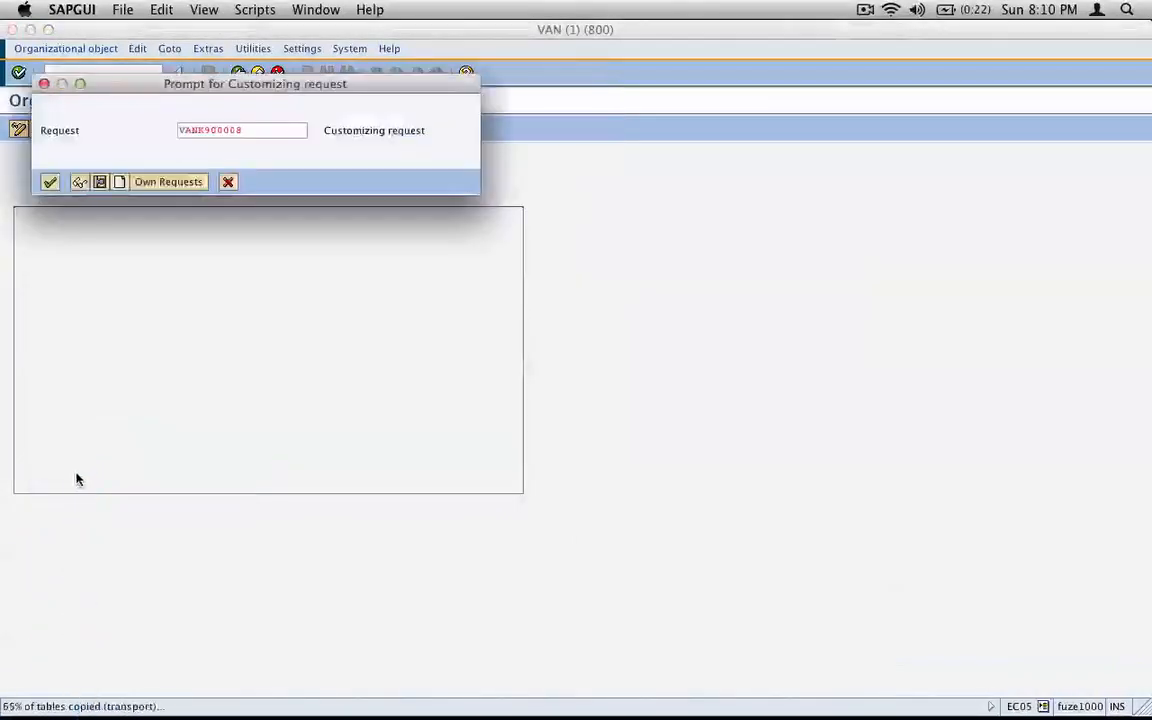
Step: Create a customizing request described as "Create d. chnl AG - Agency" and confirm it for the distribution channel copy
click(127, 184)
drag(360, 203, 438, 288)
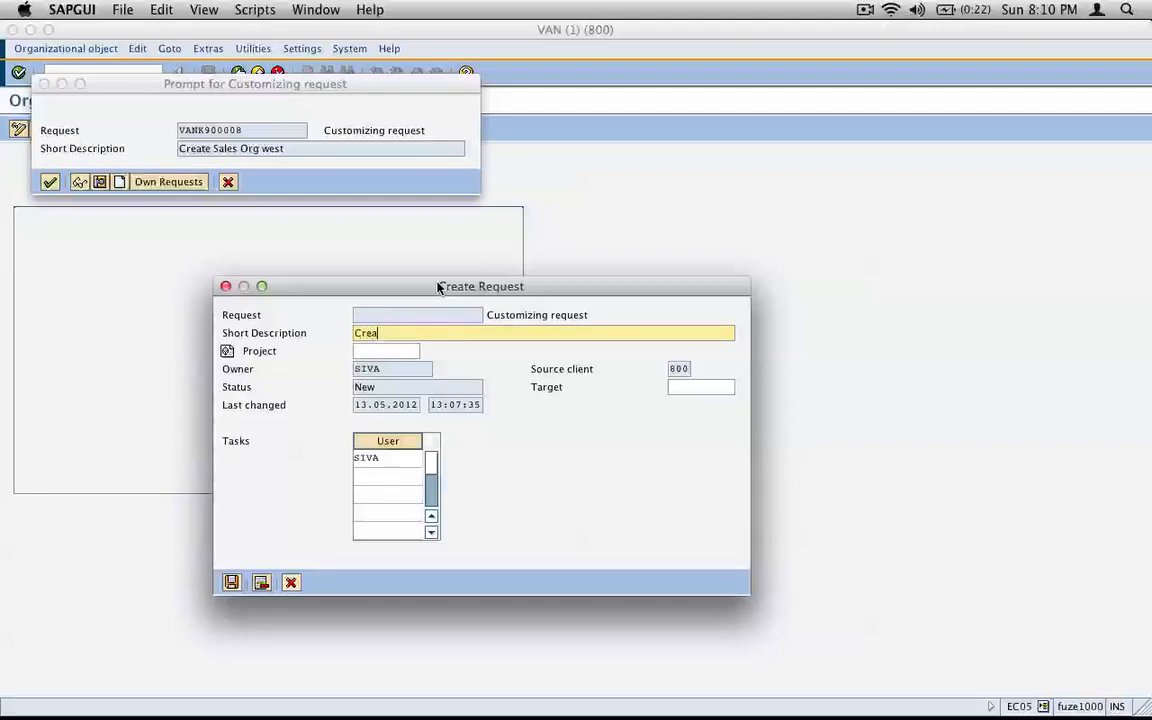
text(e d. chnl AG - Age)
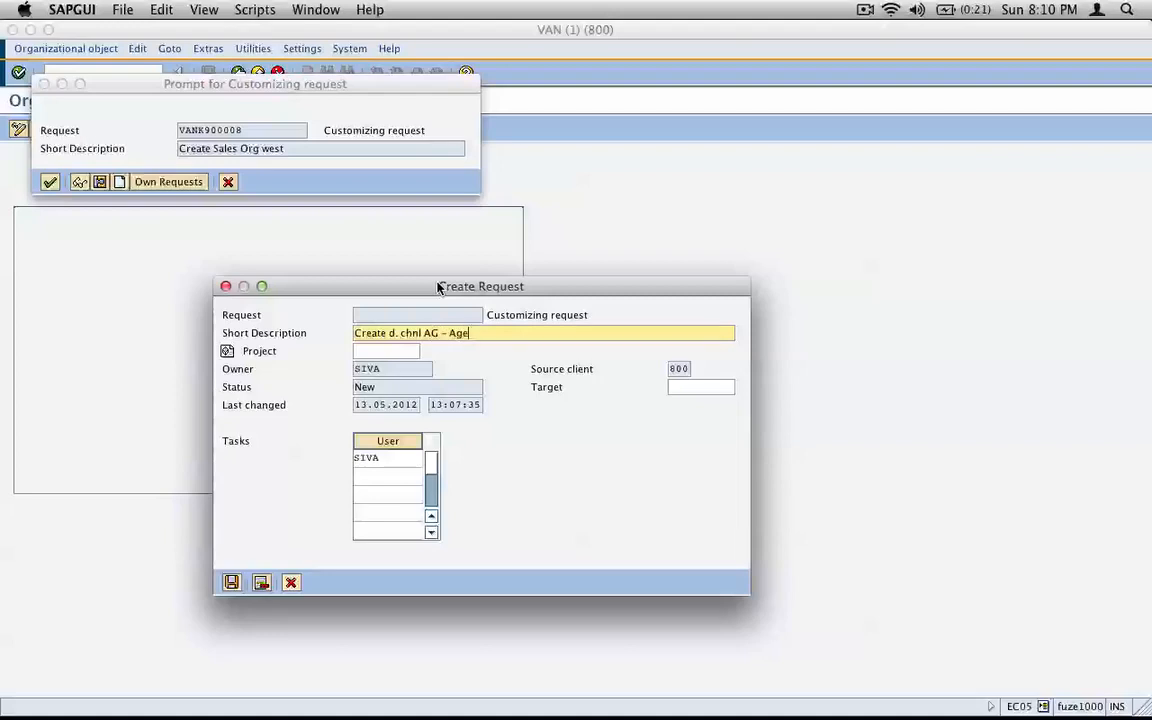
text(y)
click(231, 582)
click(259, 130)
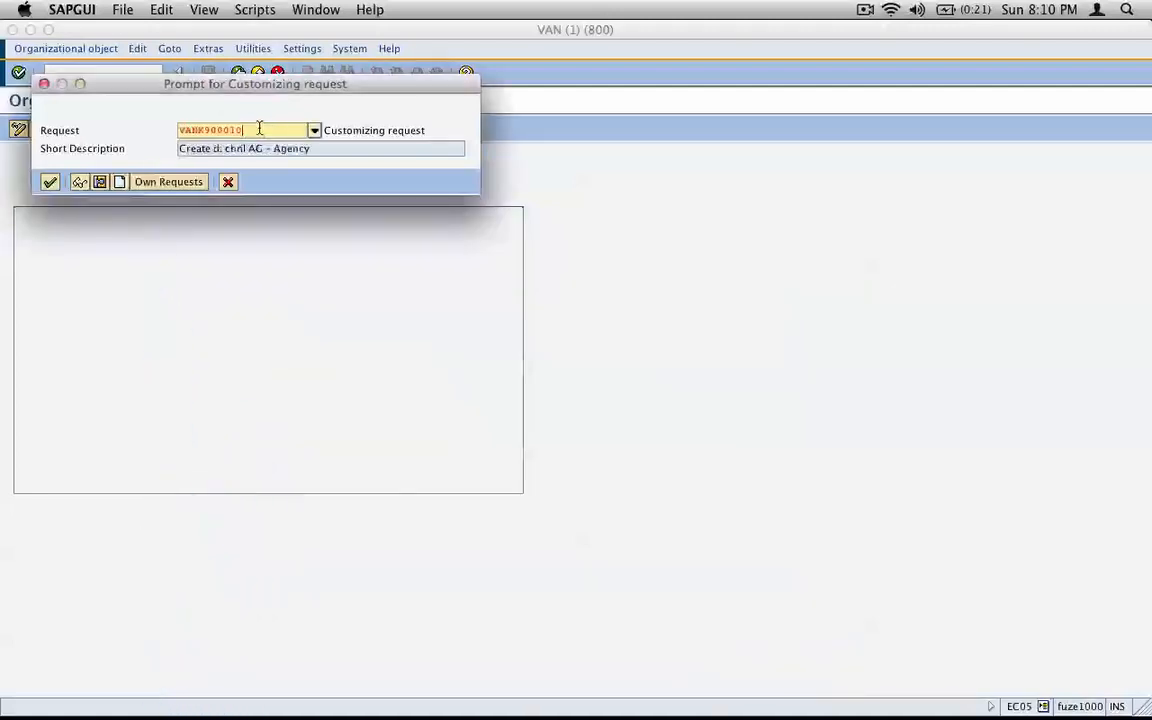
drag(179, 130, 259, 131)
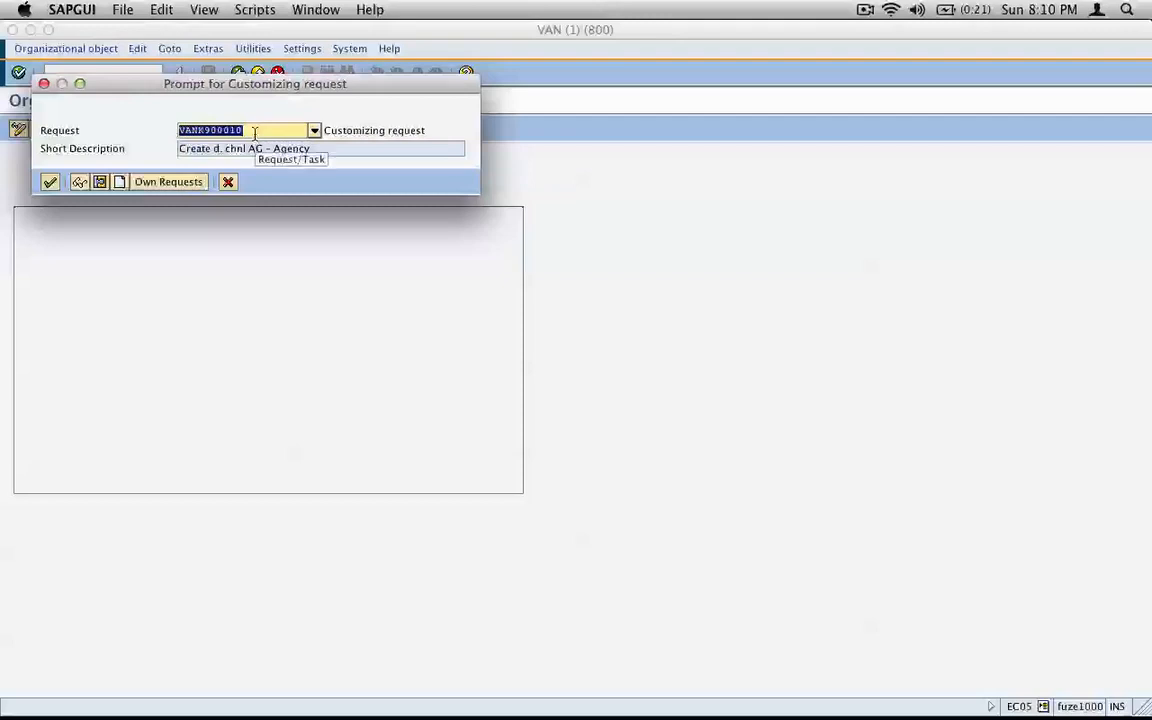
click(50, 181)
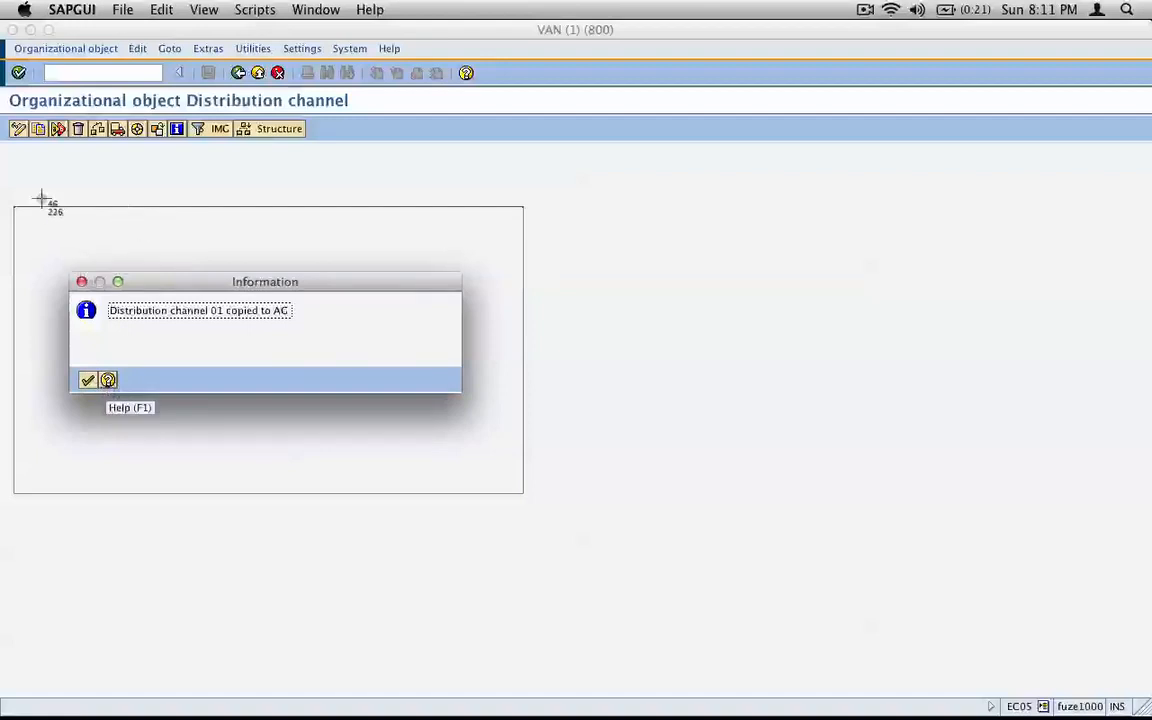
Step: Capture the copy information message, switch to inkBook and move the two existing captures and their arrow up beneath the heading
drag(15, 97, 480, 420)
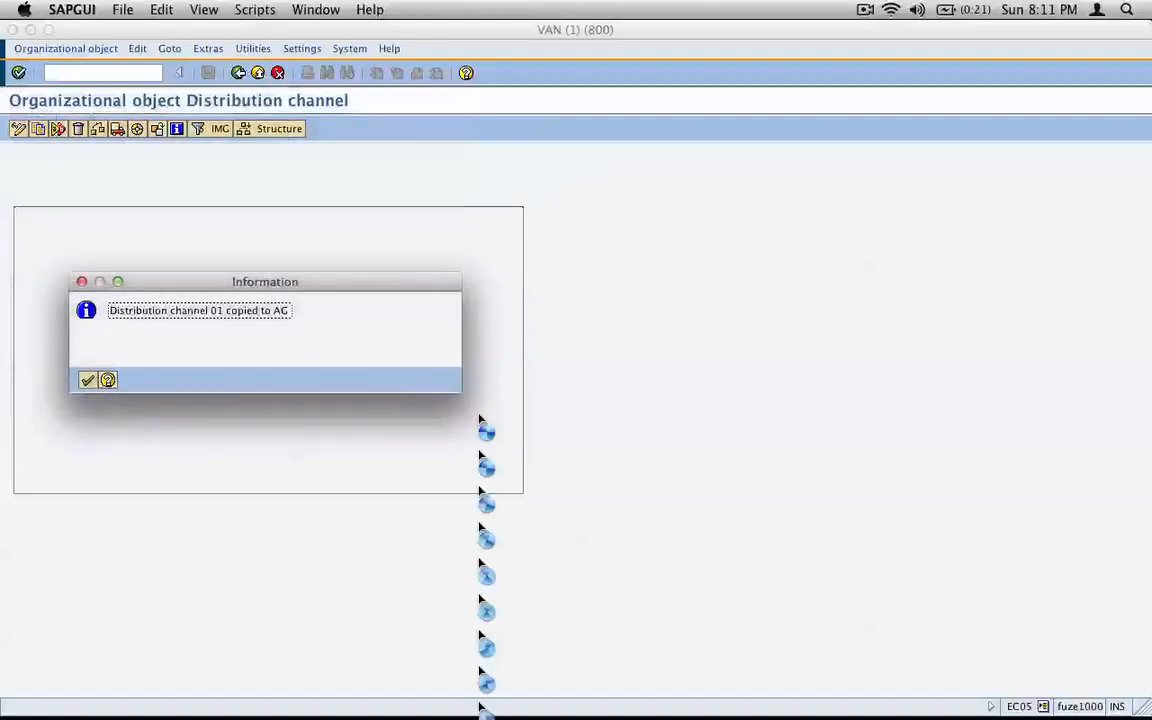
key(super+Tab)
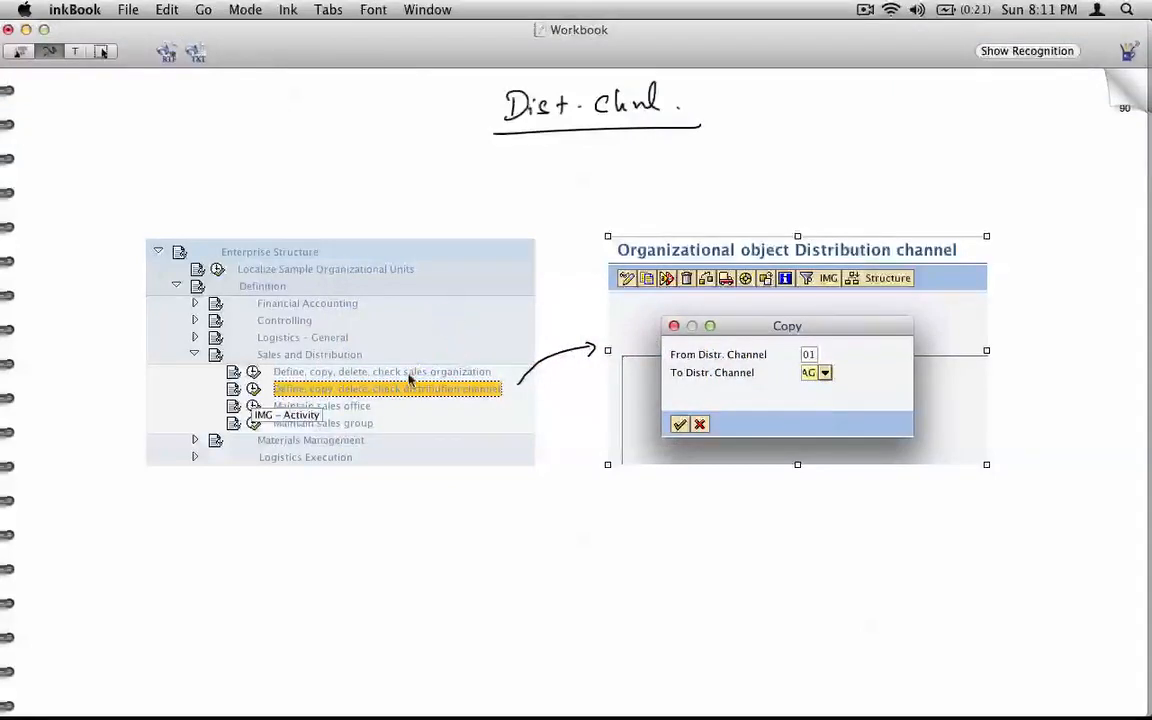
click(101, 51)
drag(111, 171, 1108, 540)
drag(900, 376, 898, 289)
click(827, 527)
click(48, 51)
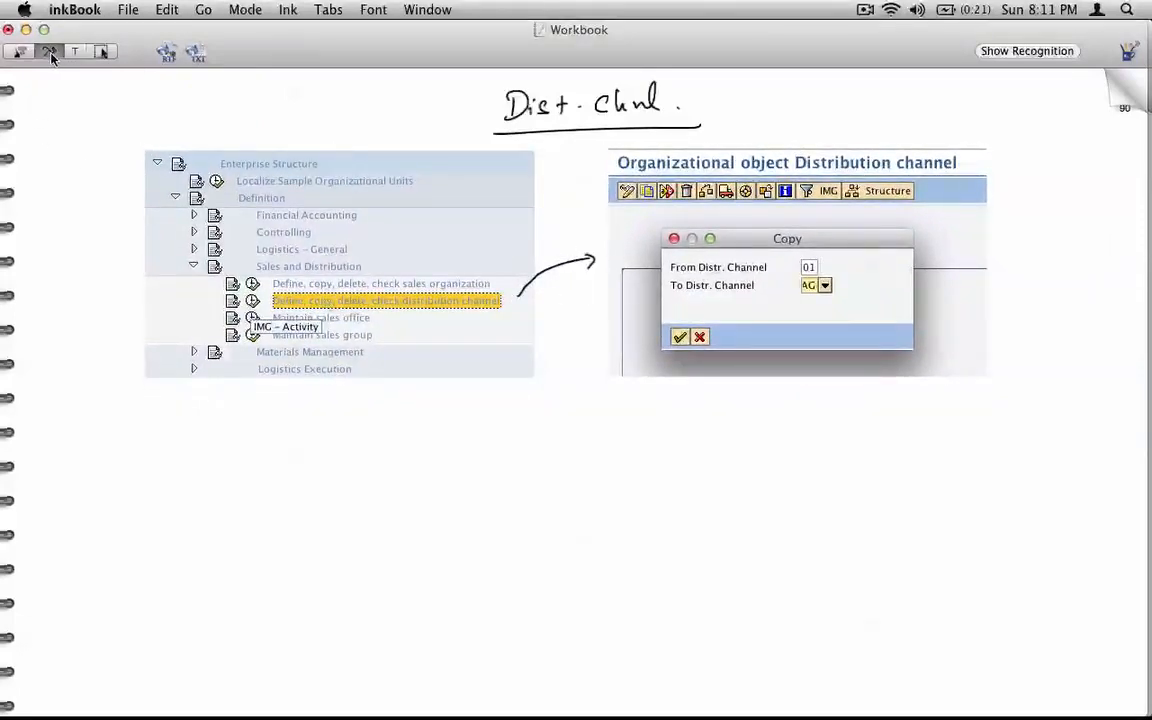
Step: Paste the copy information capture below the existing two and draw an arrow from the Copy dialog capture to it
key(super+v)
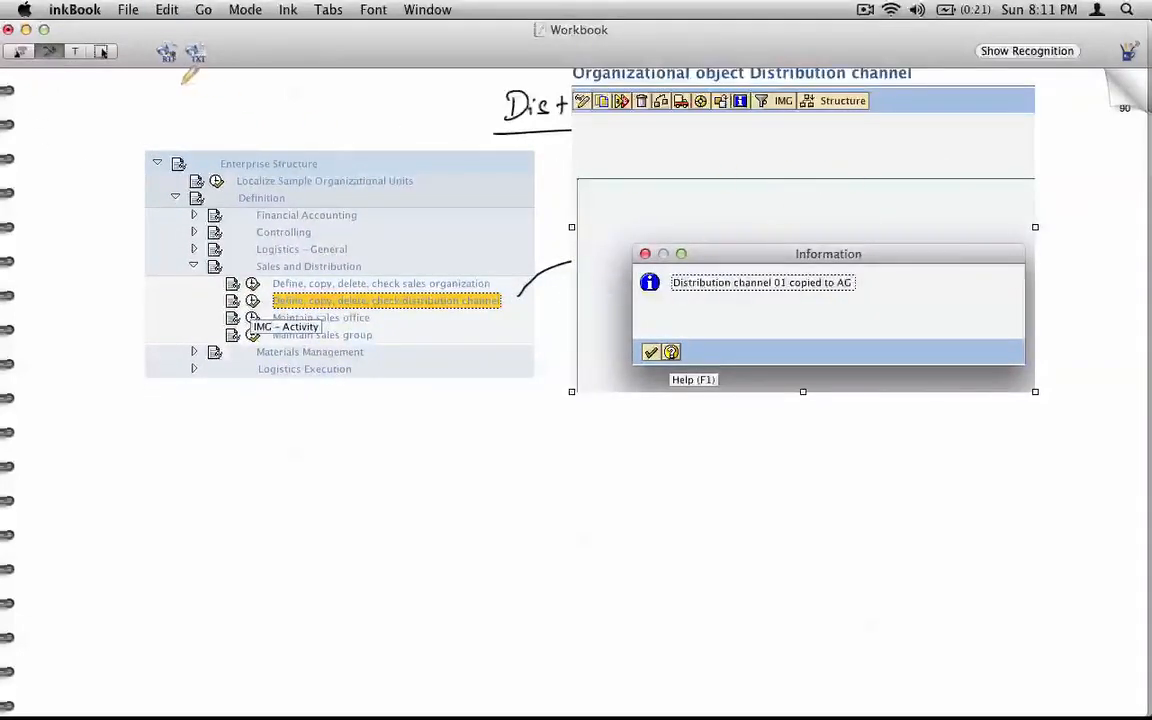
click(101, 51)
drag(908, 163, 712, 463)
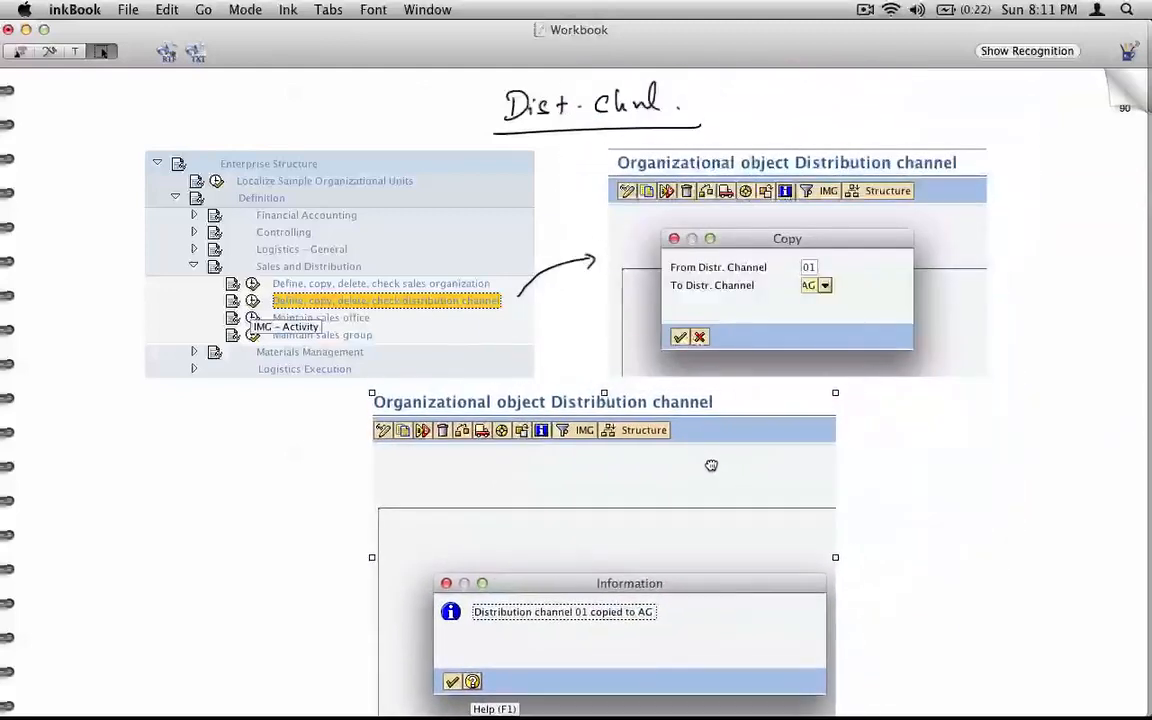
click(48, 51)
mouse_move(820, 338)
mouse_down()
mouse_move(826, 362)
mouse_move(792, 525)
mouse_move(772, 540)
mouse_move(800, 547)
mouse_up()
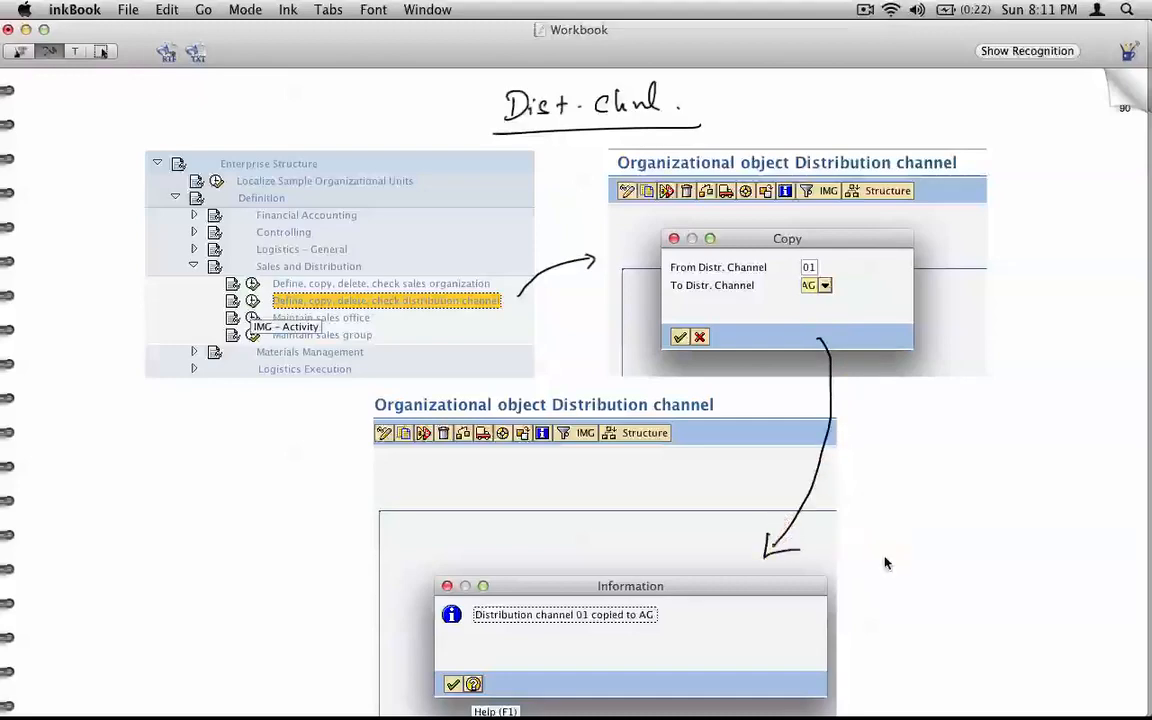
Step: Switch to SAPGUI, leave the distribution channel activity, expand Logistics - General and capture the tree with the division activity highlighted
key(super+Tab)
click(90, 379)
click(238, 72)
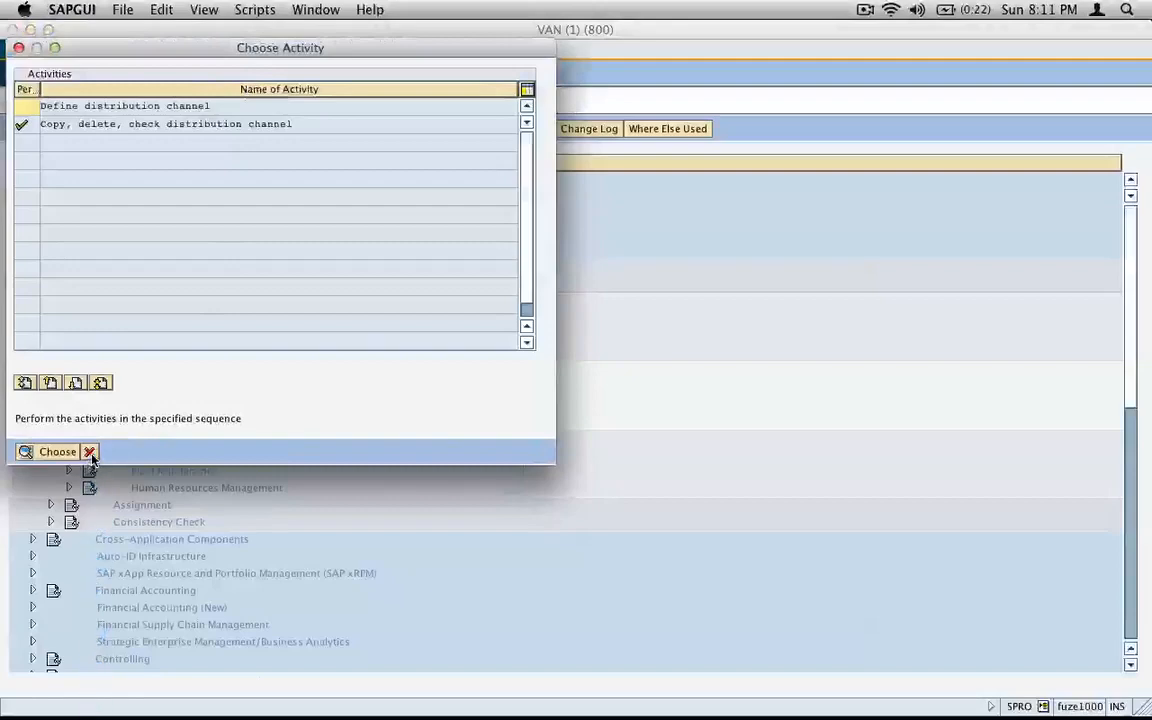
click(89, 452)
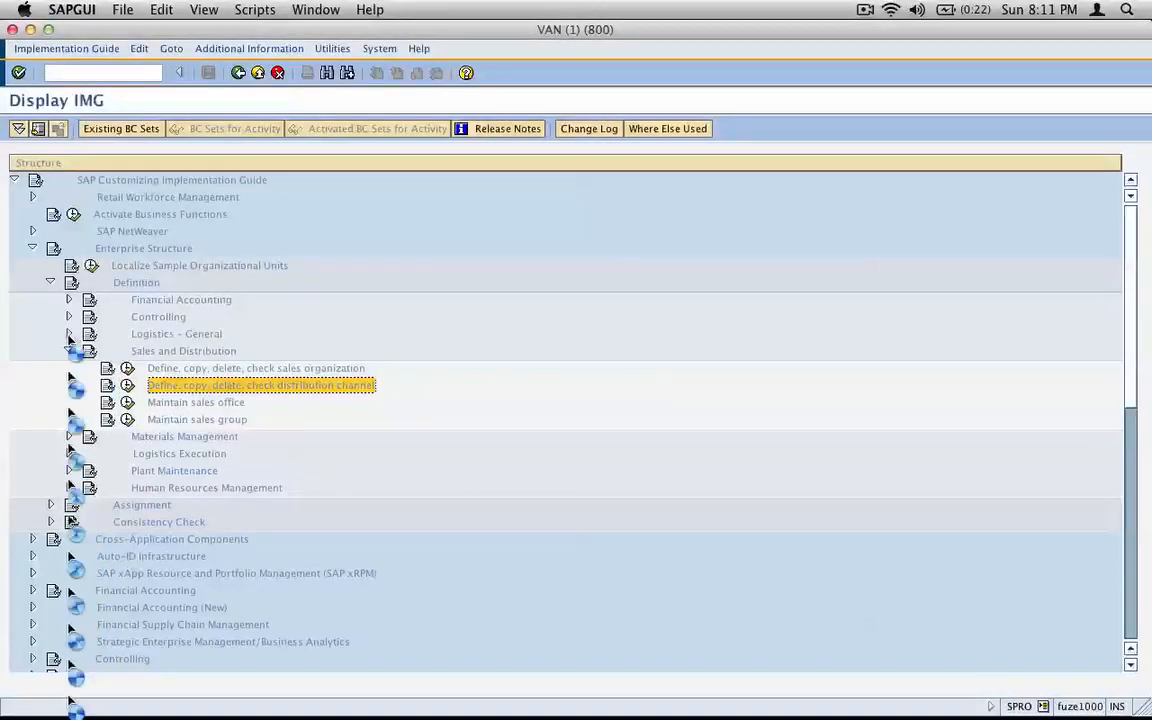
click(68, 333)
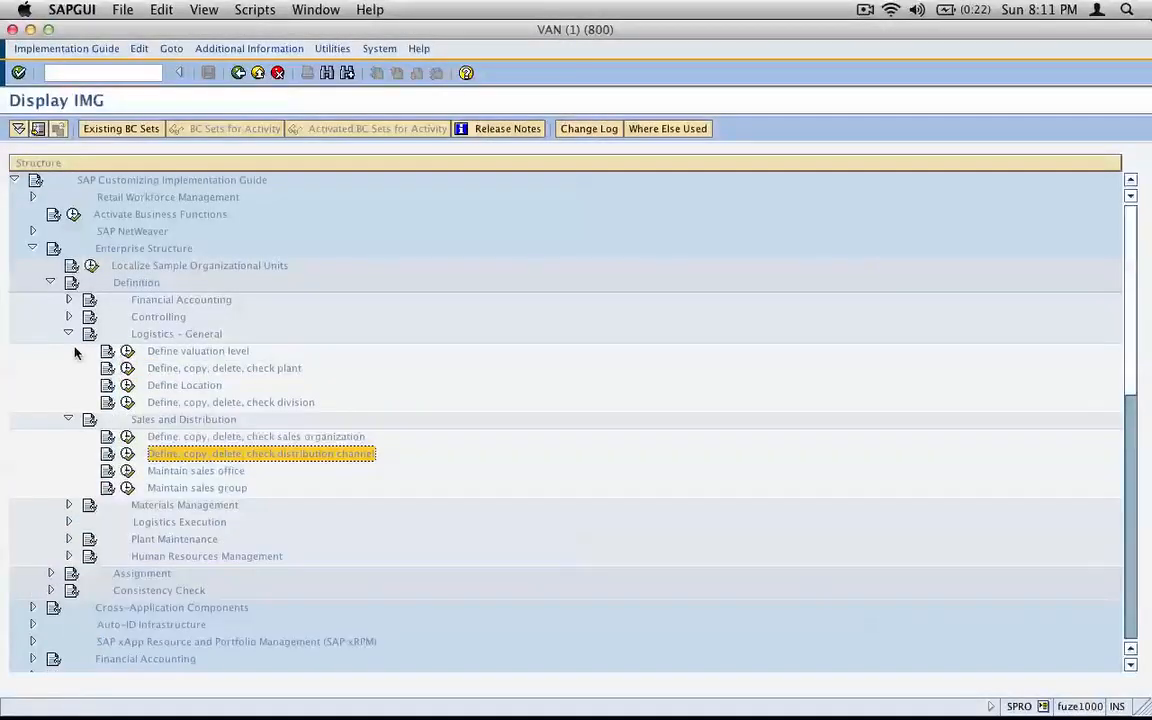
click(283, 401)
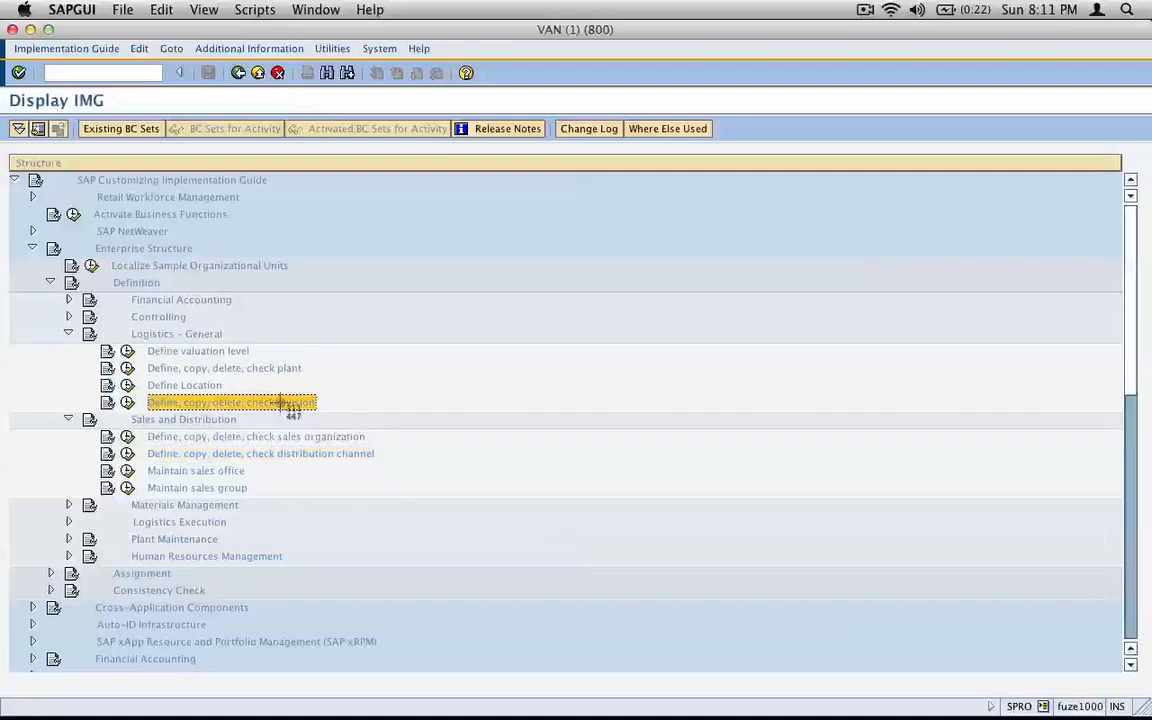
drag(21, 247, 378, 444)
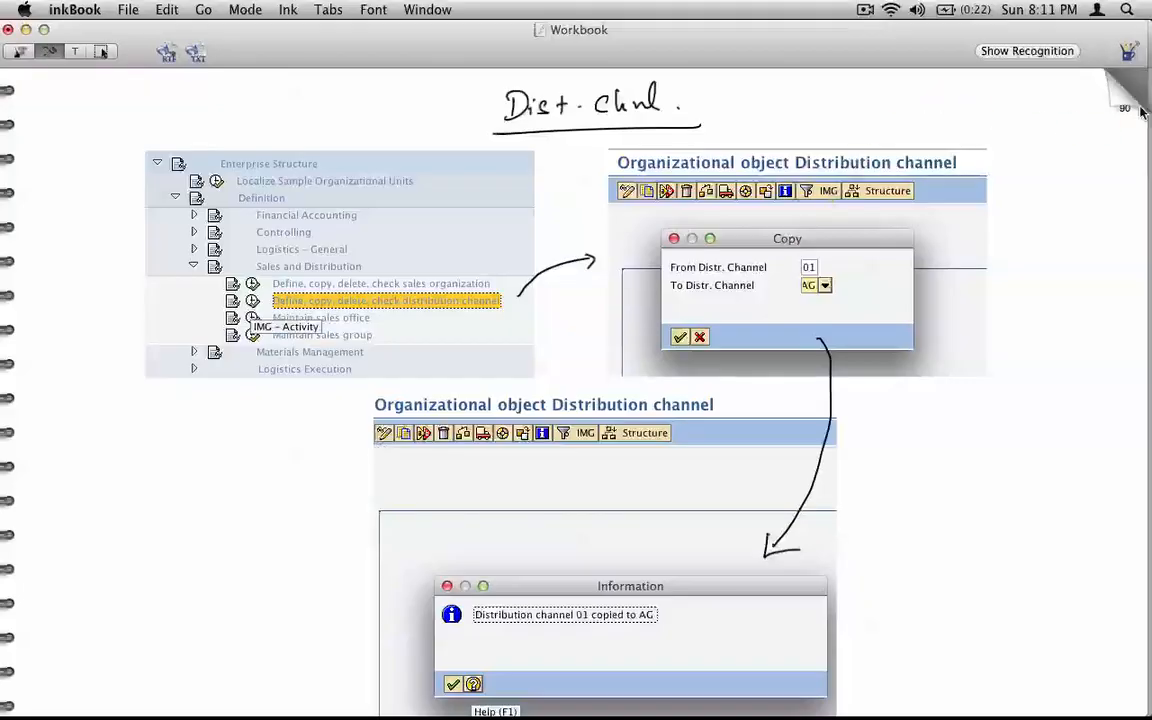
Step: On a new inkBook page, write the underlined heading "Division" and place the pasted tree capture below it at the left
click(1110, 105)
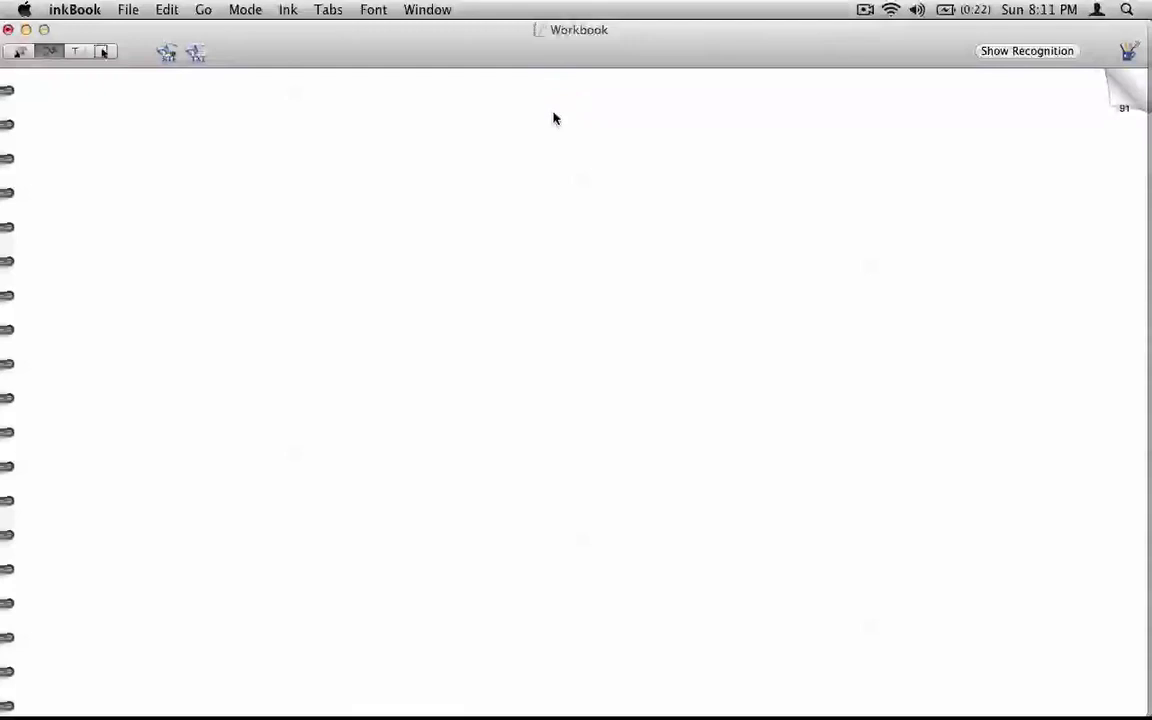
mouse_move(528, 98)
mouse_down()
mouse_move(527, 118)
mouse_move(634, 106)
mouse_up()
drag(504, 141, 672, 131)
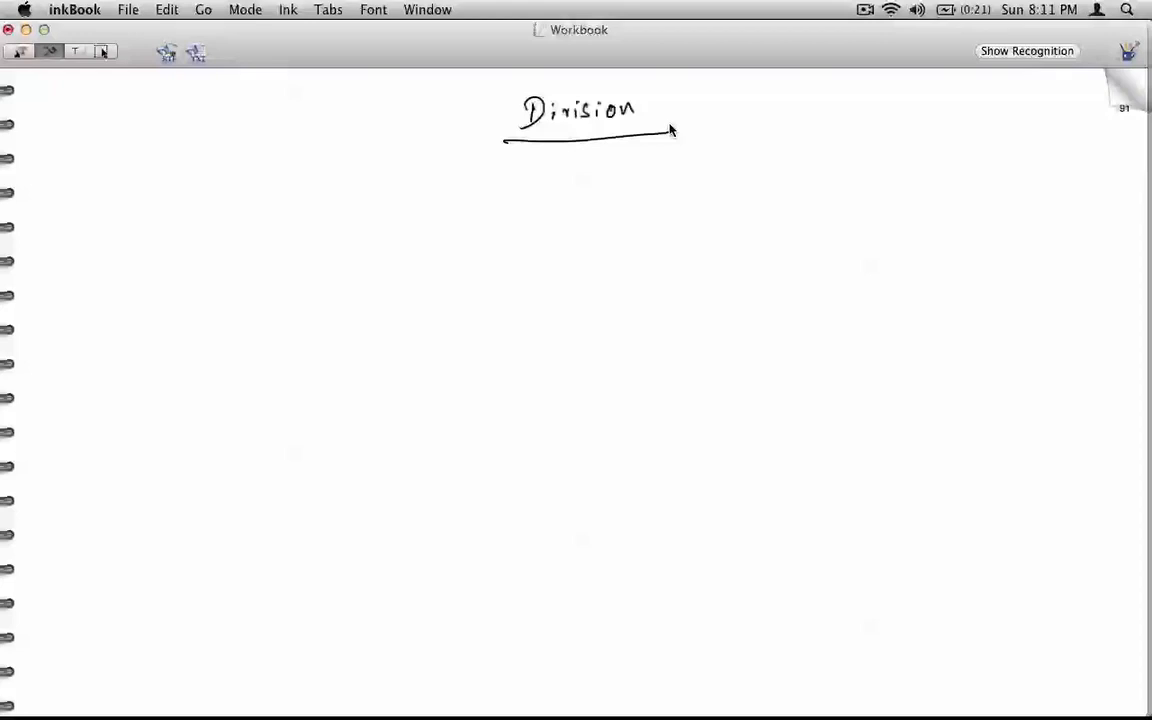
key(super+v)
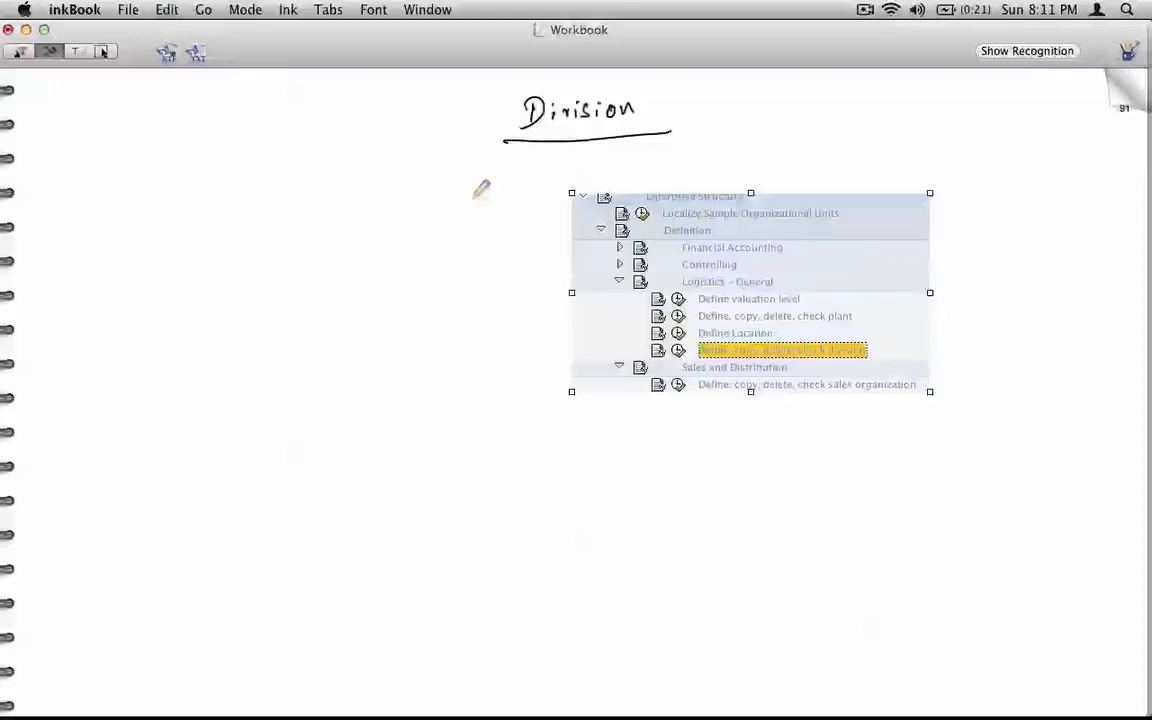
click(101, 51)
drag(600, 301, 99, 312)
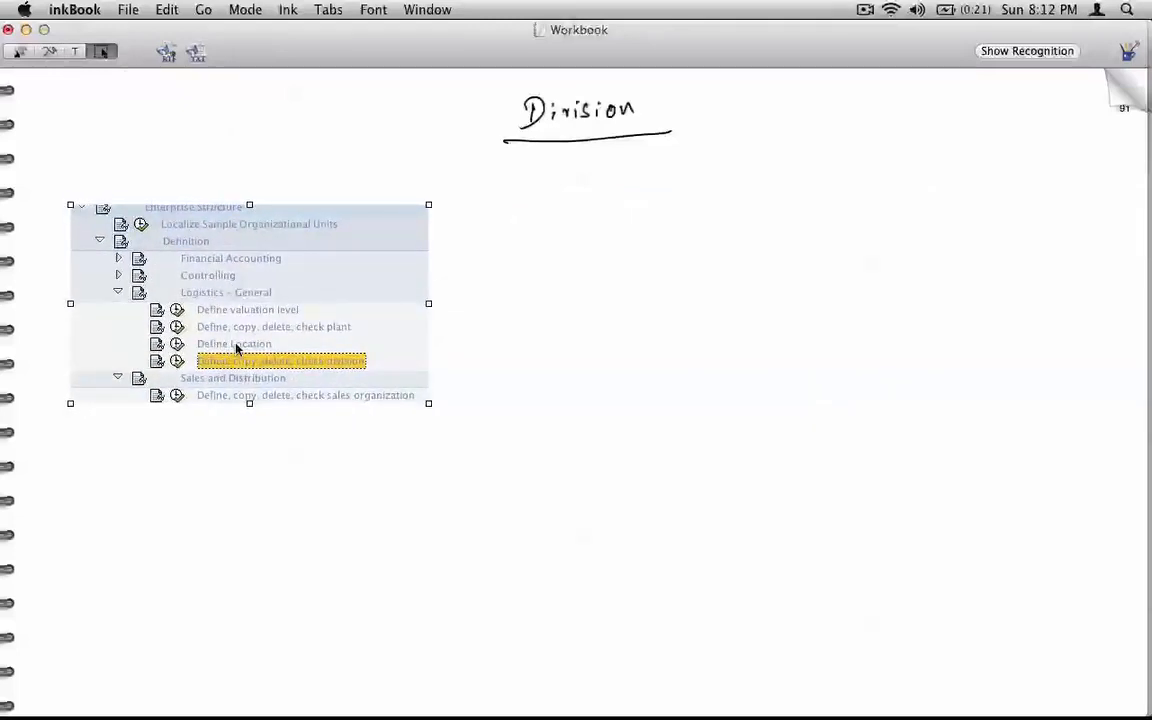
Step: Switch to SAPGUI and open the Copy, delete, check division activity under Logistics - General
key(super+Tab)
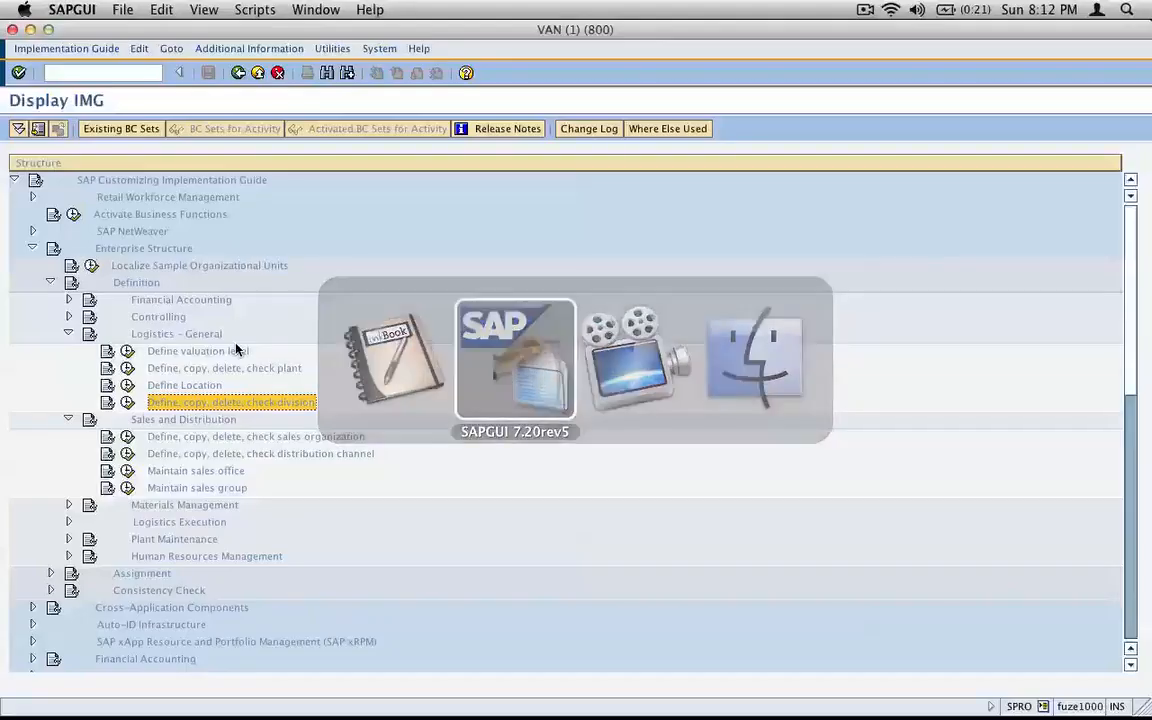
click(127, 402)
click(203, 124)
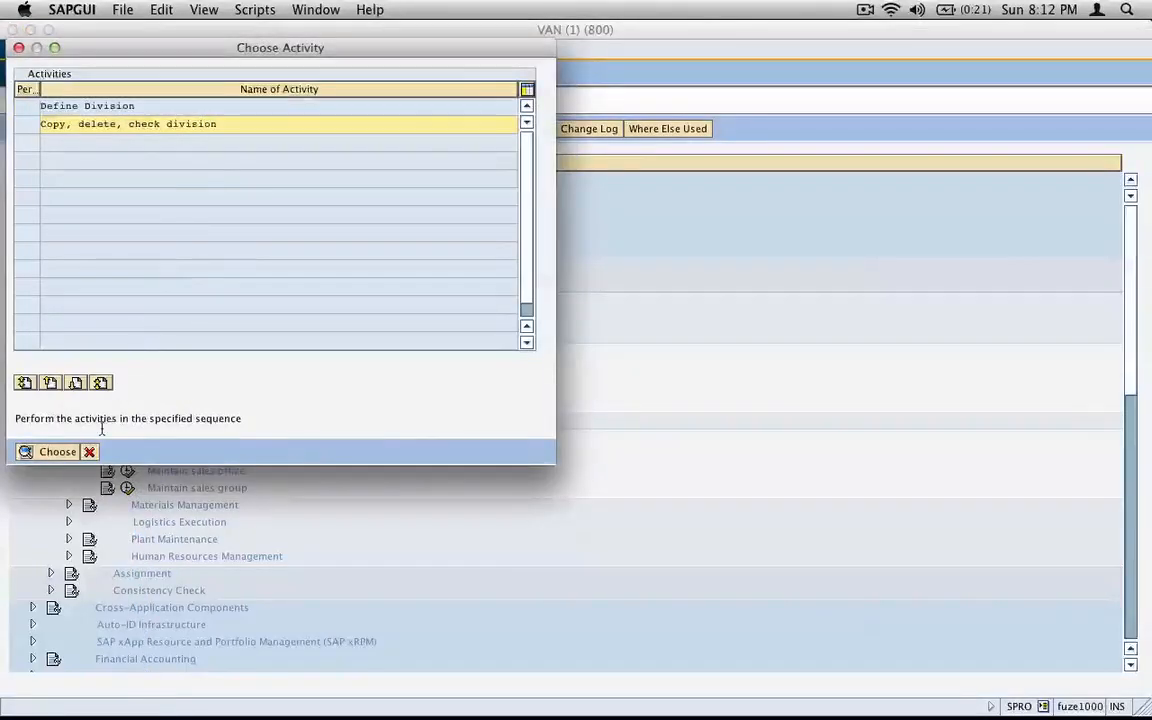
click(60, 452)
Step: Copy division 01 to XR and accept the notice that follows
click(38, 128)
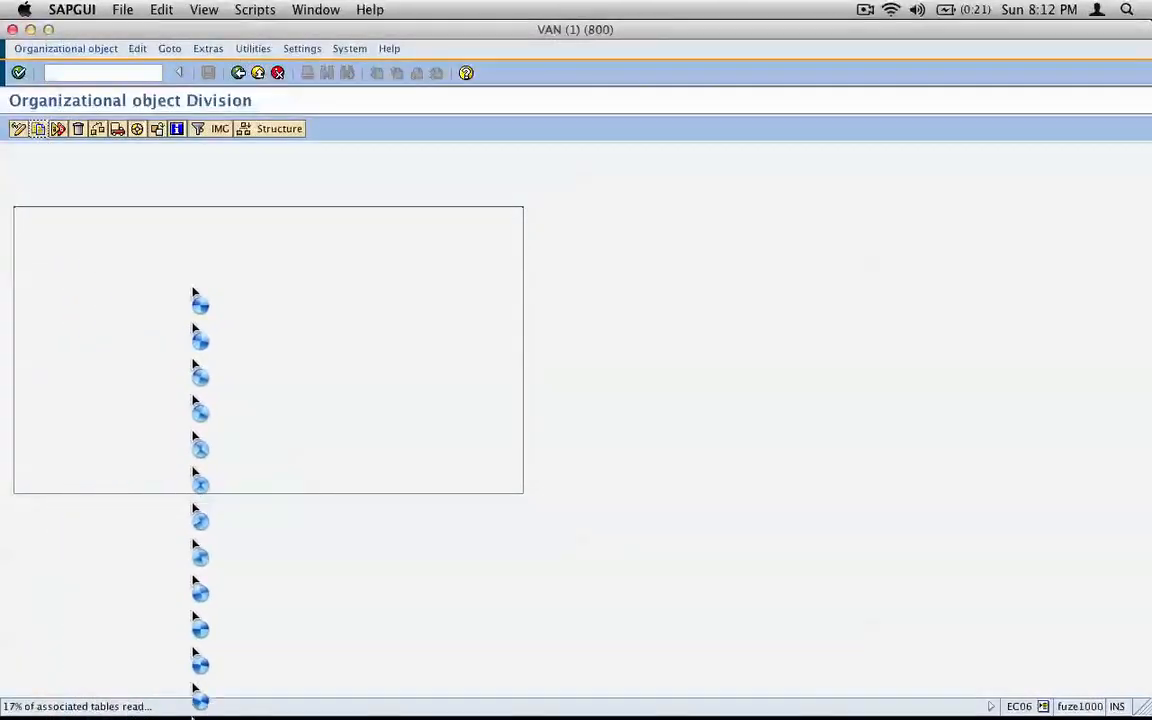
text(01)
key(Tab)
text(15)
key(Return)
click(81, 432)
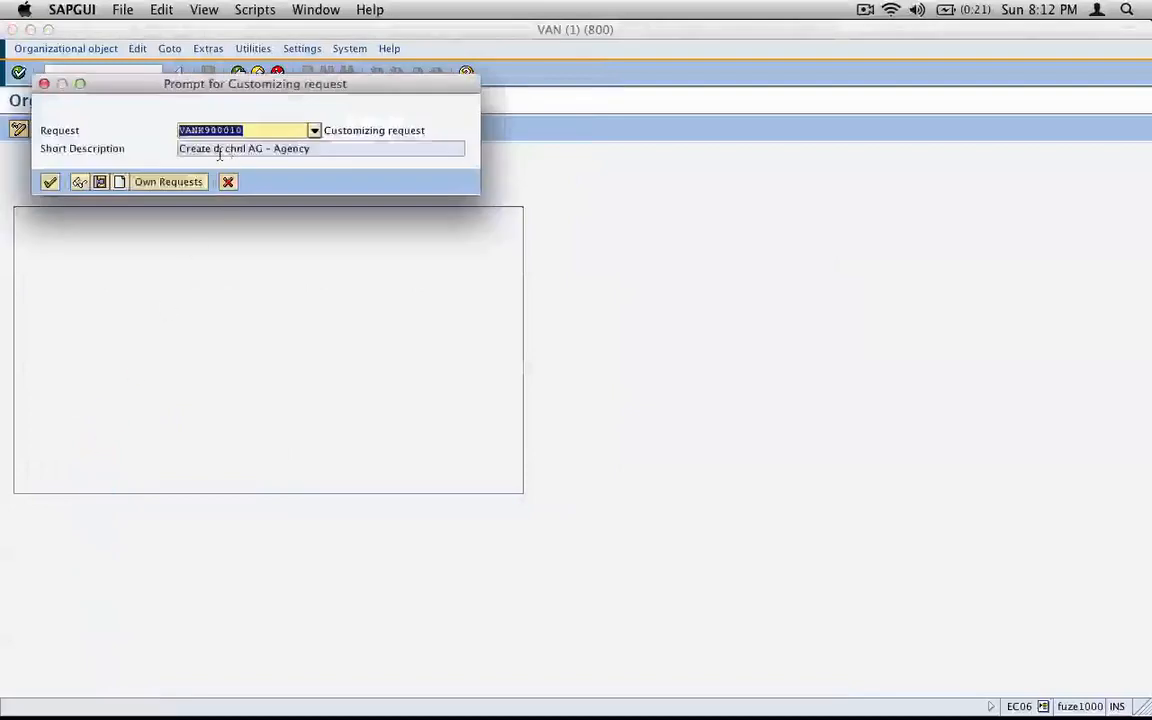
Step: Create a customizing request described as "Create new Division - XR - xray", confirm it for the division copy and close the information message
click(119, 181)
text(Cr)
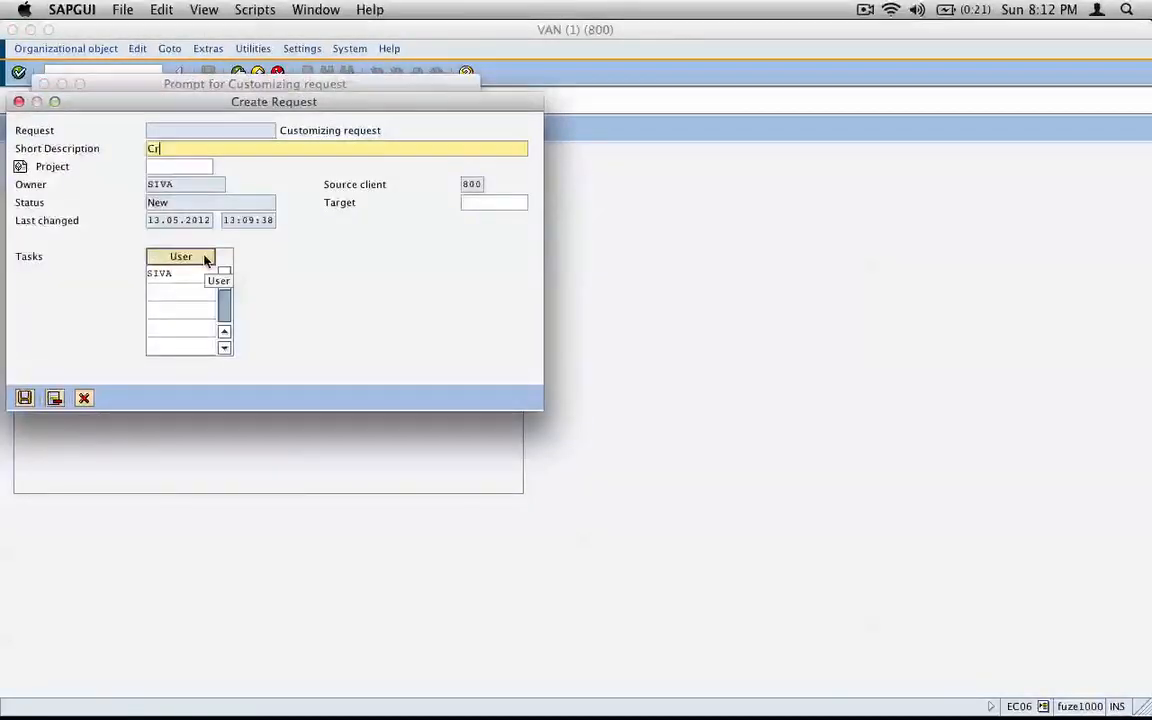
text(eate ne)
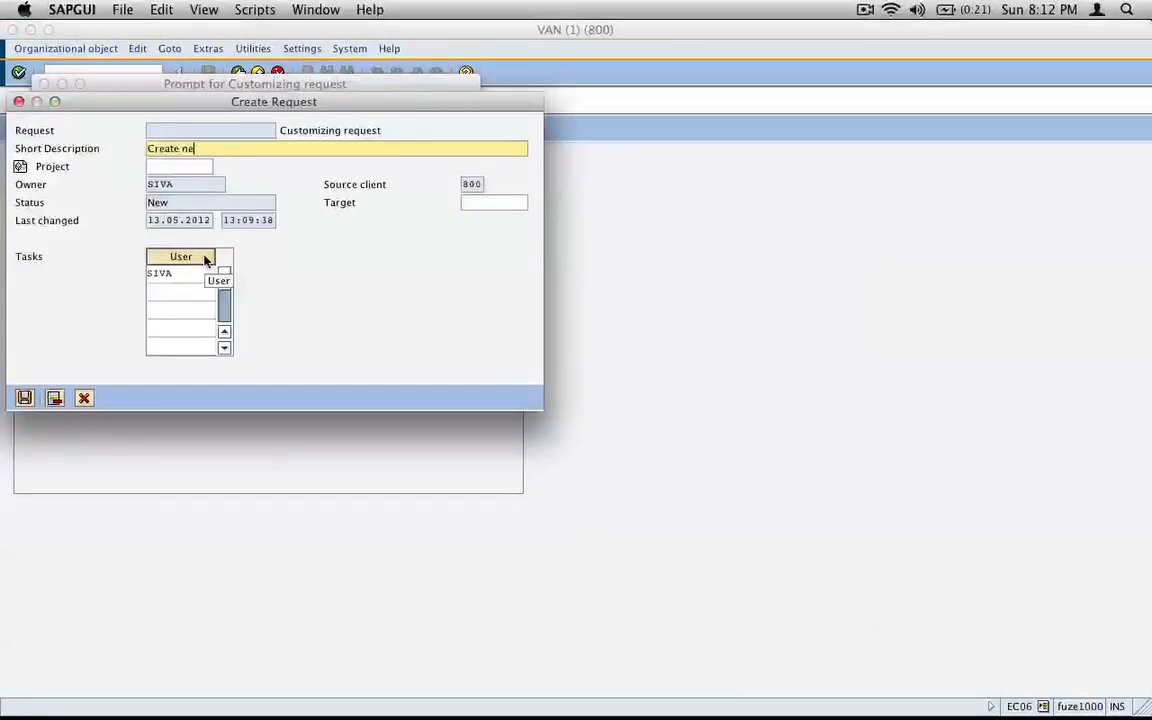
text(w Division - XR)
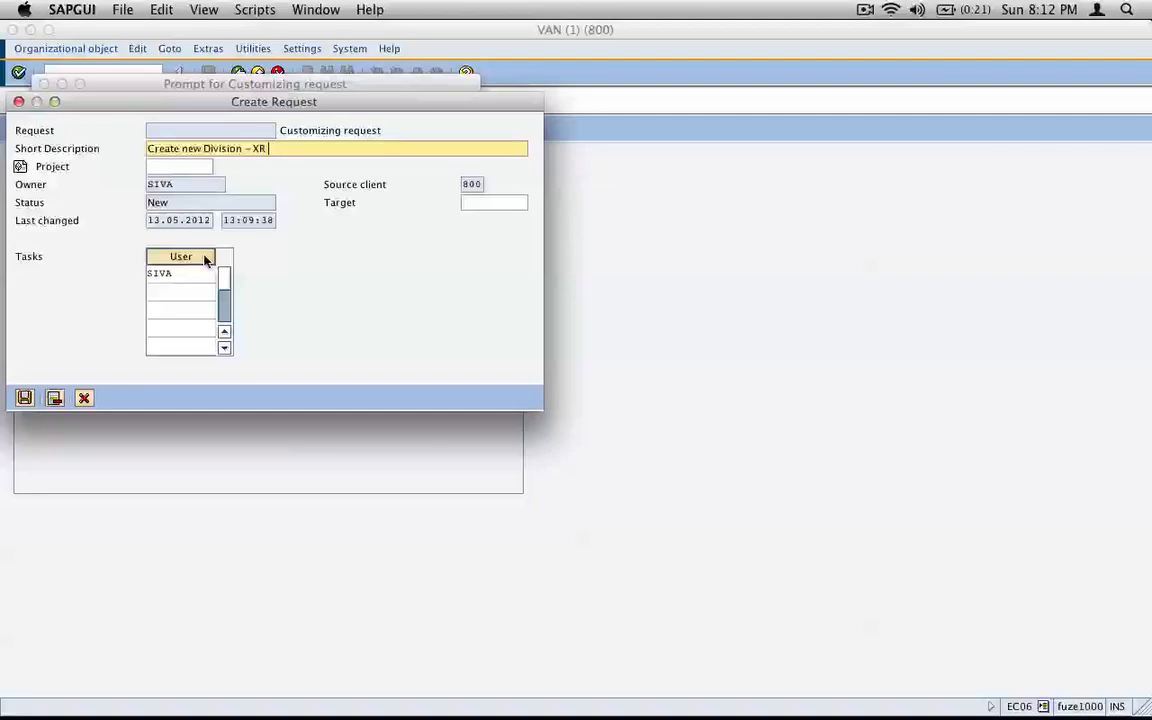
text(- xray)
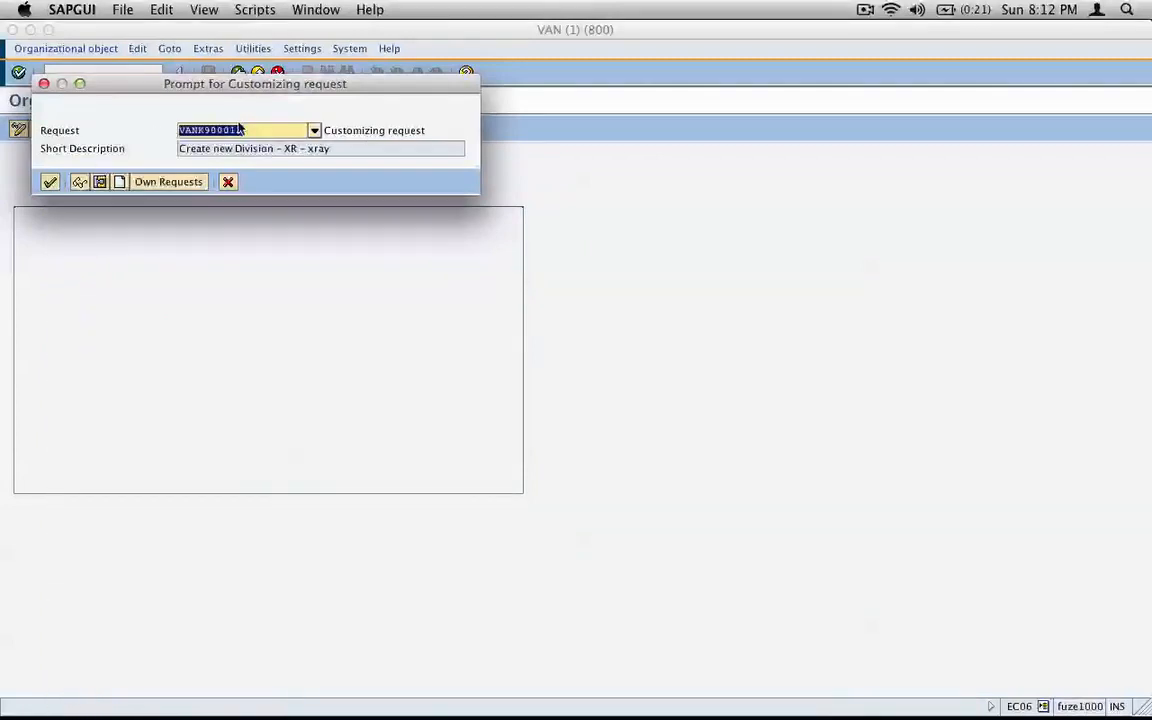
click(50, 181)
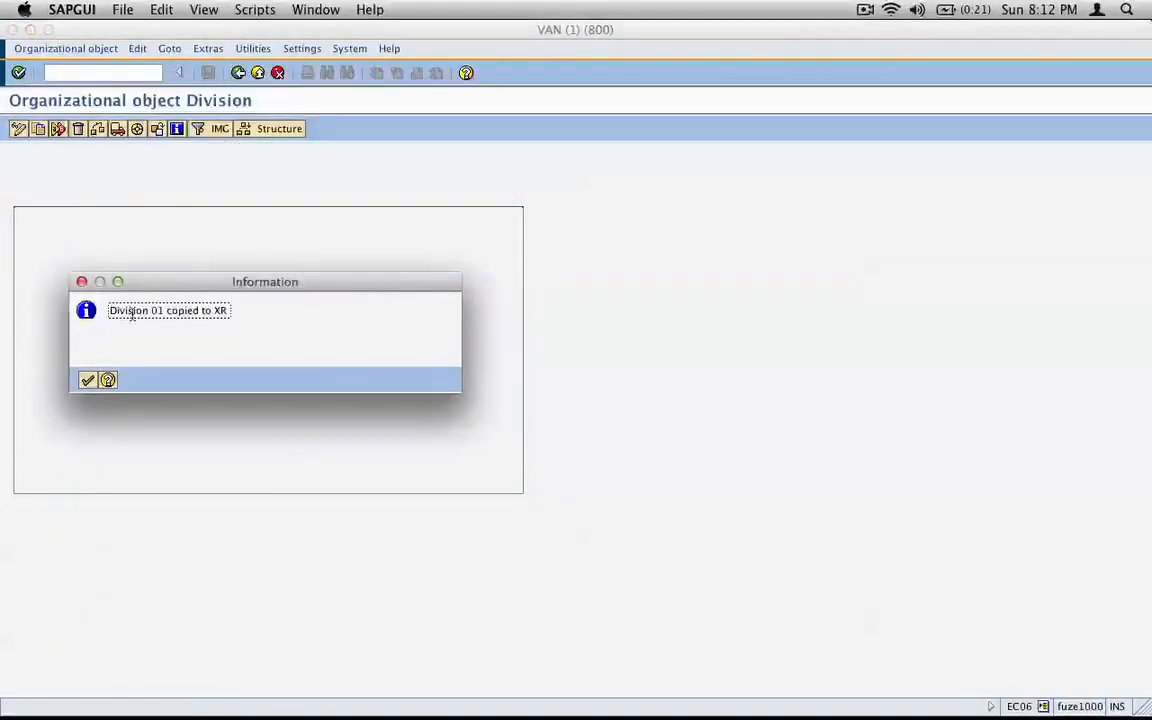
click(88, 380)
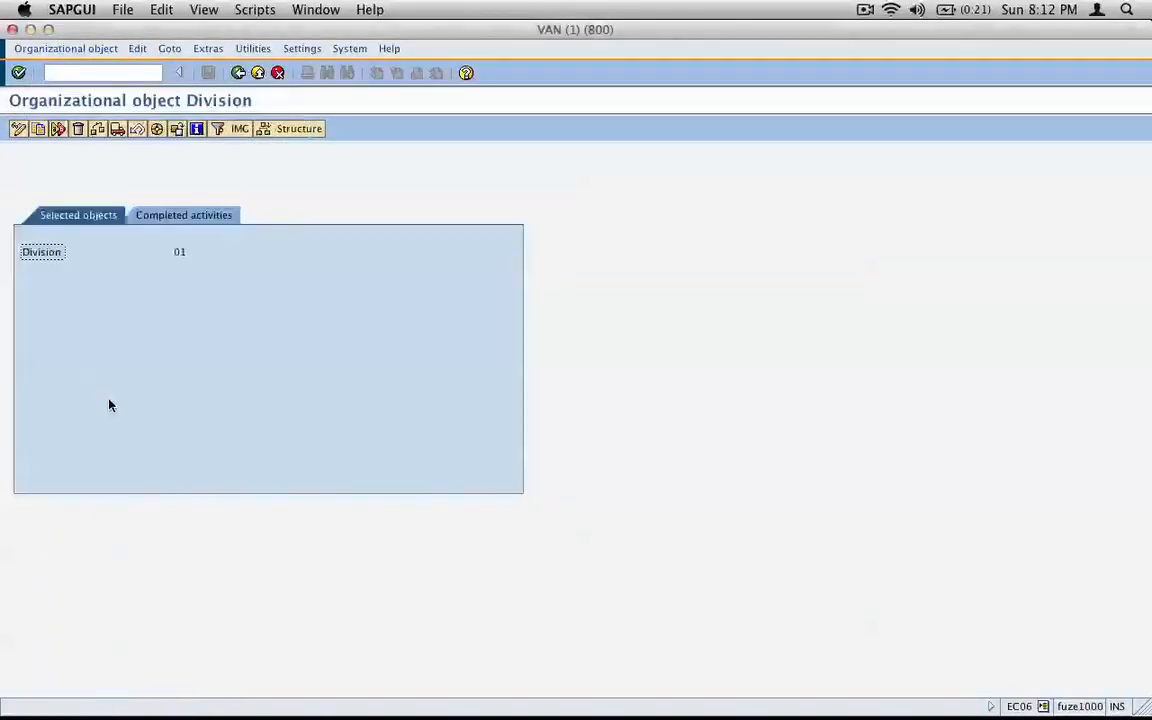
Step: Leave the division copy screen, switch to inkBook and write "Created new Division - XR" with an arrow beside the tree capture
click(239, 78)
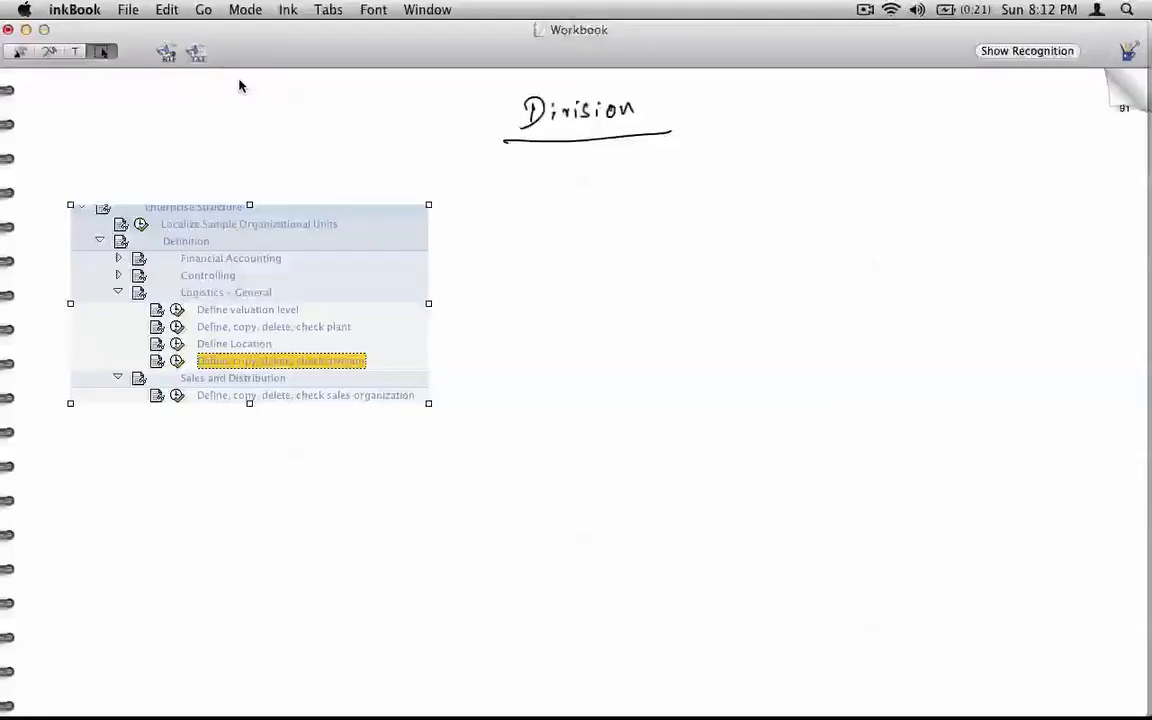
click(50, 52)
mouse_move(483, 265)
mouse_down()
mouse_move(689, 228)
mouse_move(728, 224)
mouse_move(727, 238)
mouse_move(800, 210)
mouse_move(936, 224)
mouse_move(967, 208)
mouse_move(990, 230)
mouse_up()
Step: Switch to SAPGUI, open Maintain sales office, select sales office 0001 and capture the sales offices overview
key(super+Tab)
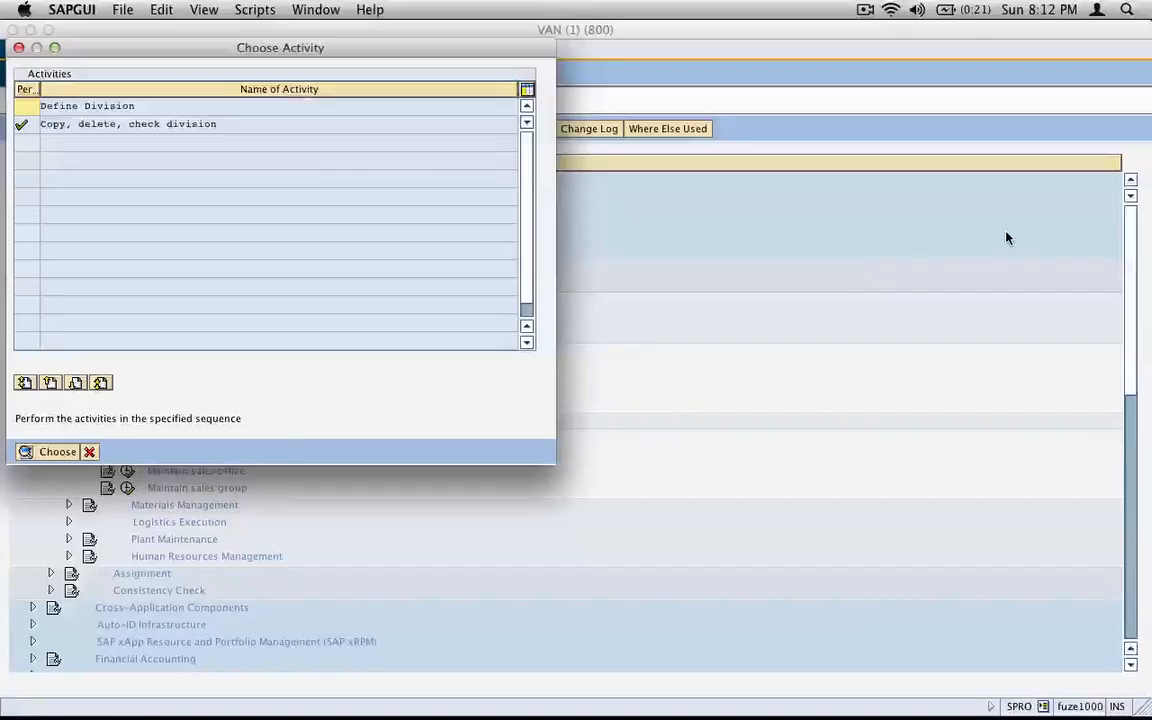
click(89, 452)
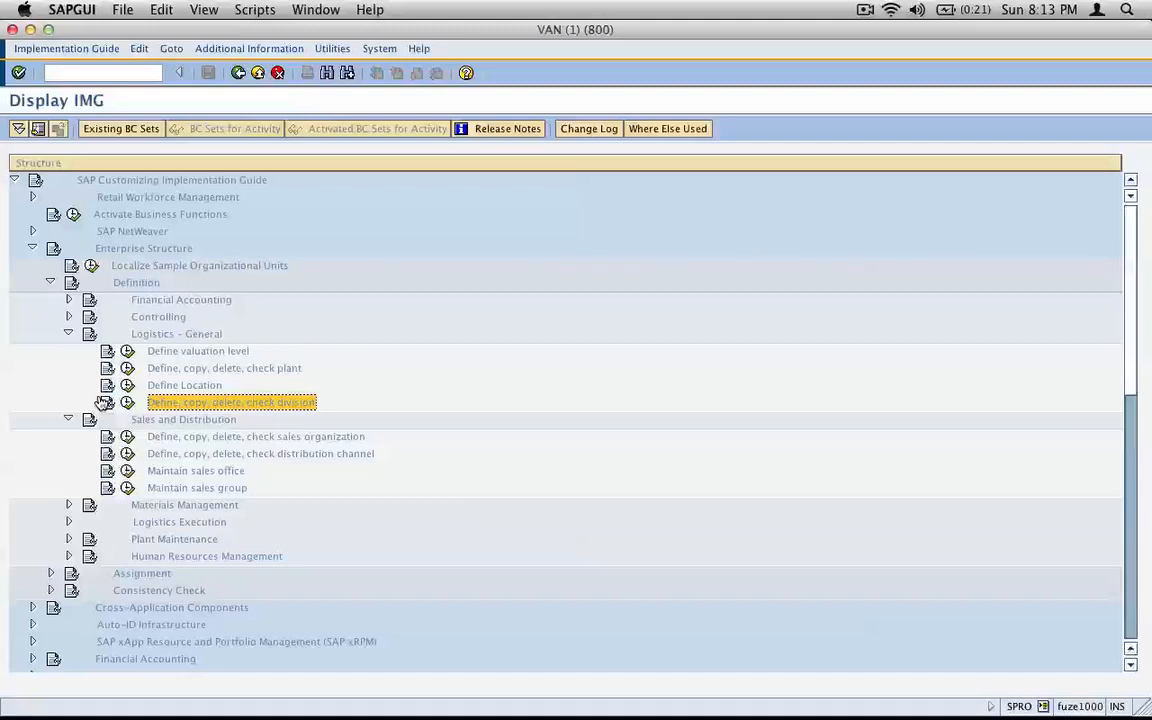
click(225, 476)
click(127, 470)
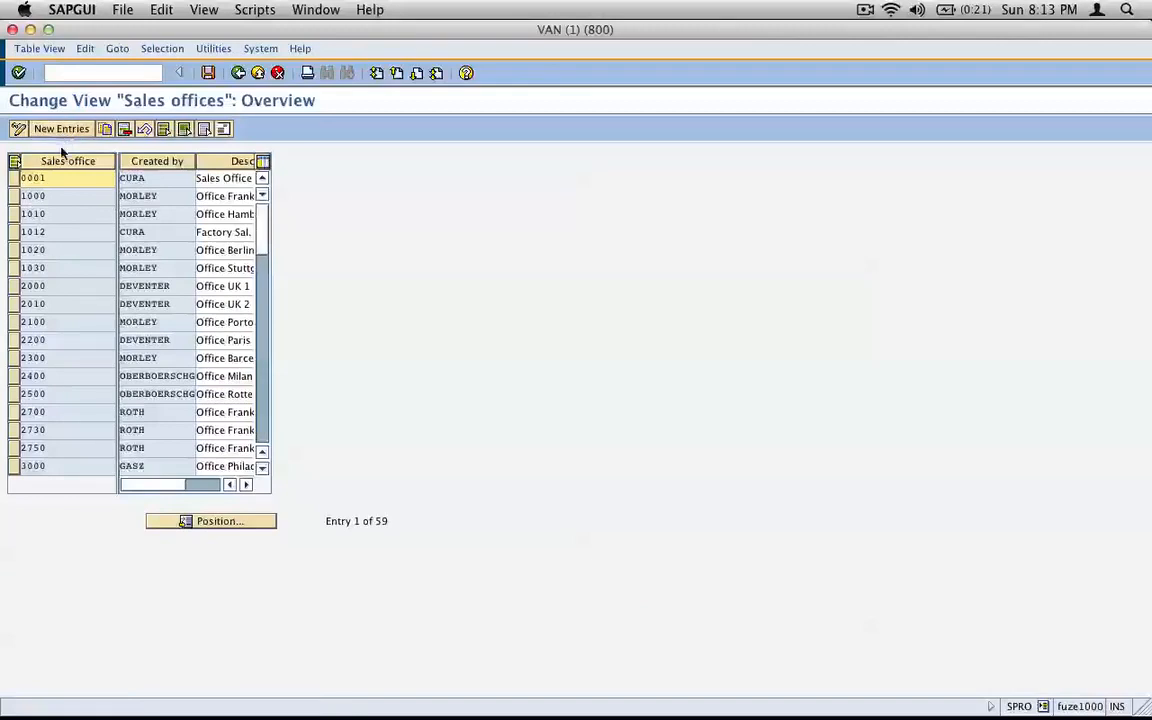
click(13, 183)
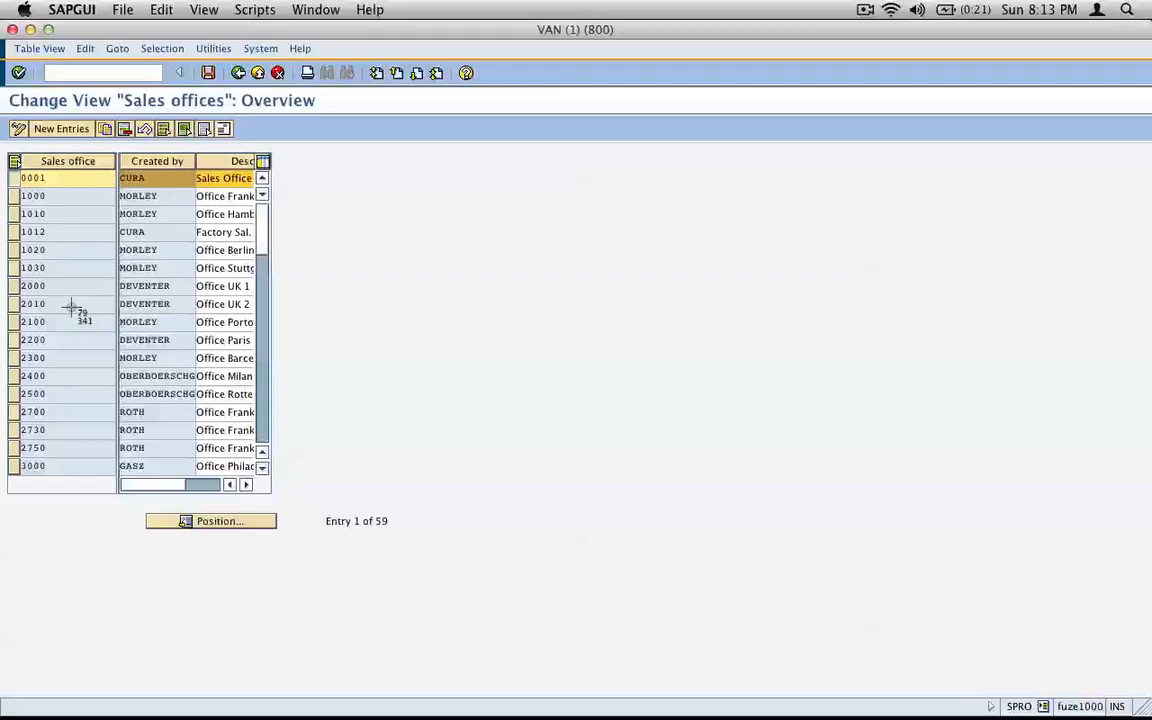
drag(4, 89, 349, 318)
Step: On a new inkBook page, write the underlined heading "Sales office" and place the pasted sales offices capture beneath it
key(super+Tab)
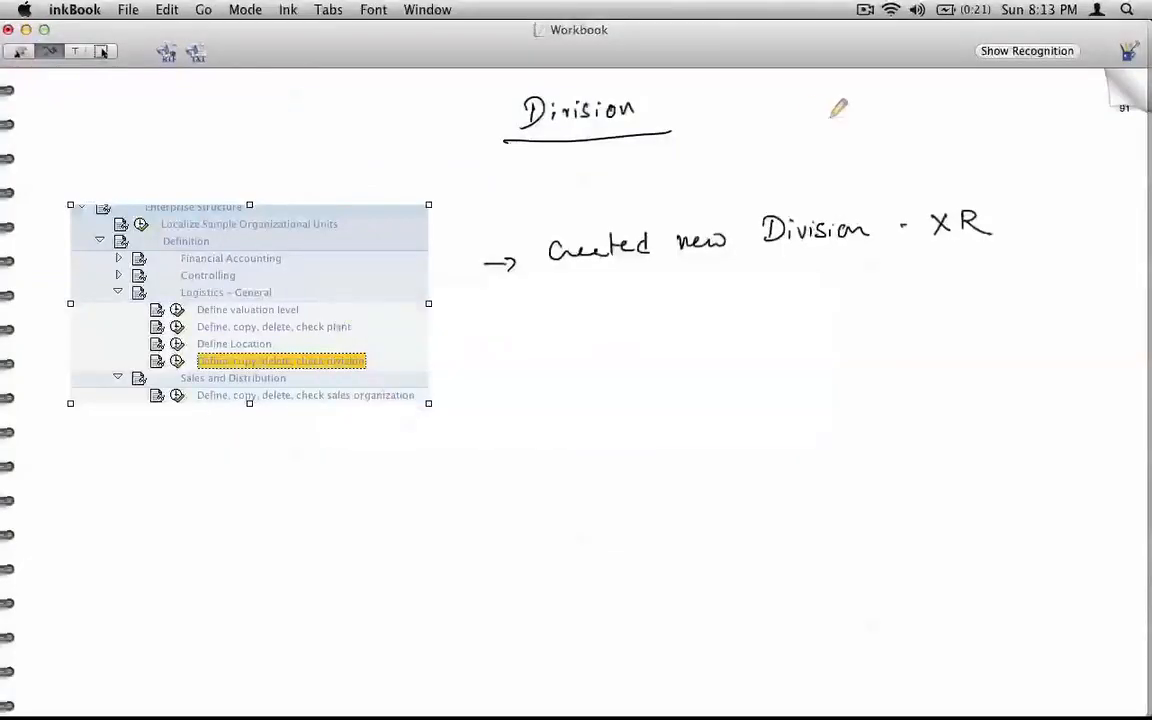
click(1119, 101)
mouse_move(515, 89)
mouse_down()
mouse_move(537, 112)
mouse_move(576, 104)
mouse_move(625, 118)
mouse_move(648, 103)
mouse_move(650, 118)
mouse_move(668, 114)
mouse_up()
drag(463, 145, 725, 127)
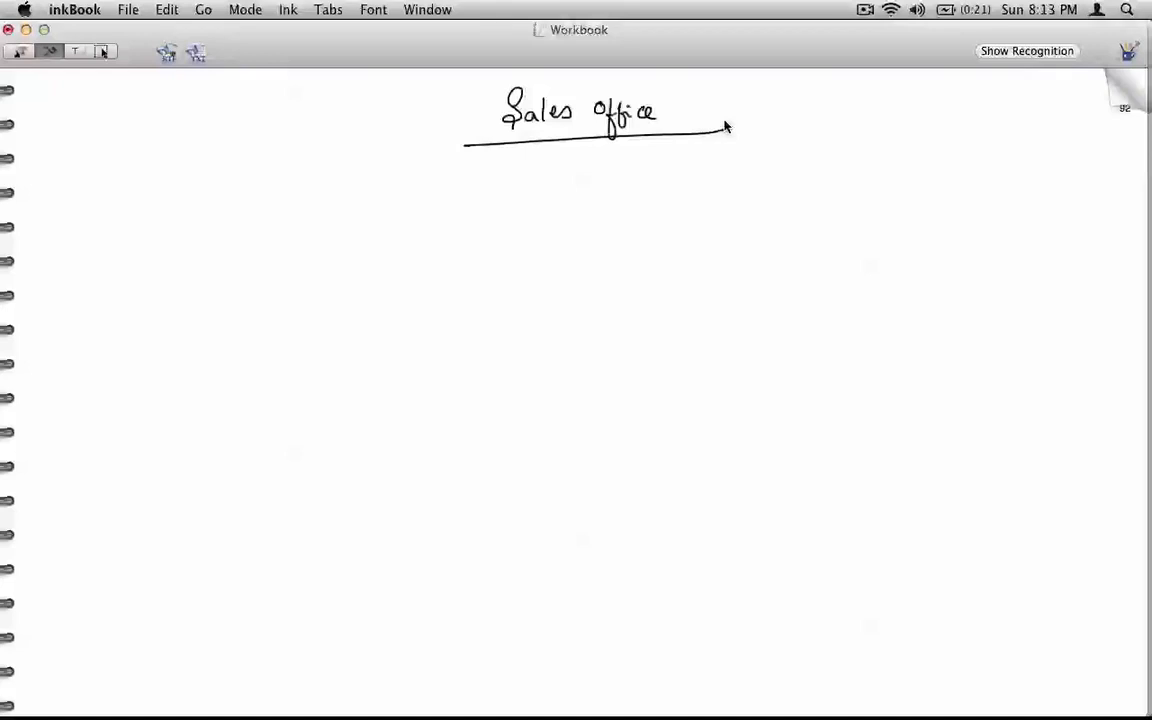
key(super+v)
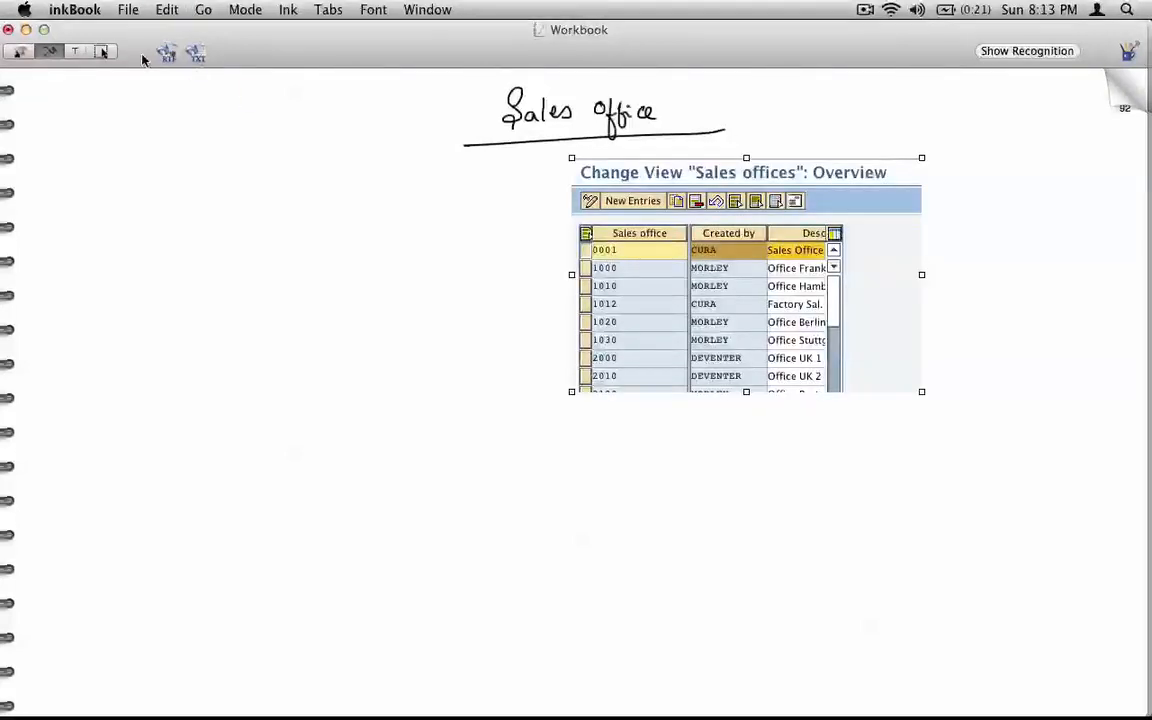
drag(723, 290, 461, 349)
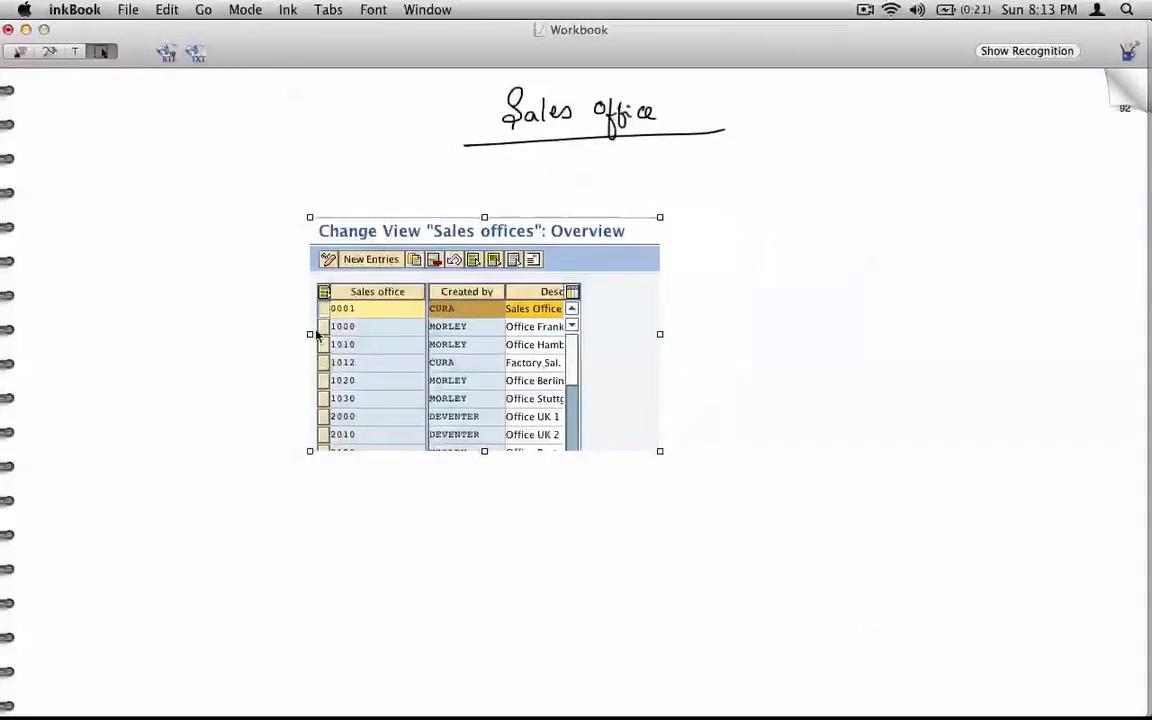
Step: Sketch a magnifying glass on the capture's toolbar, with an arrow to the handwritten note "if you have 'Magnify glass'"
click(48, 50)
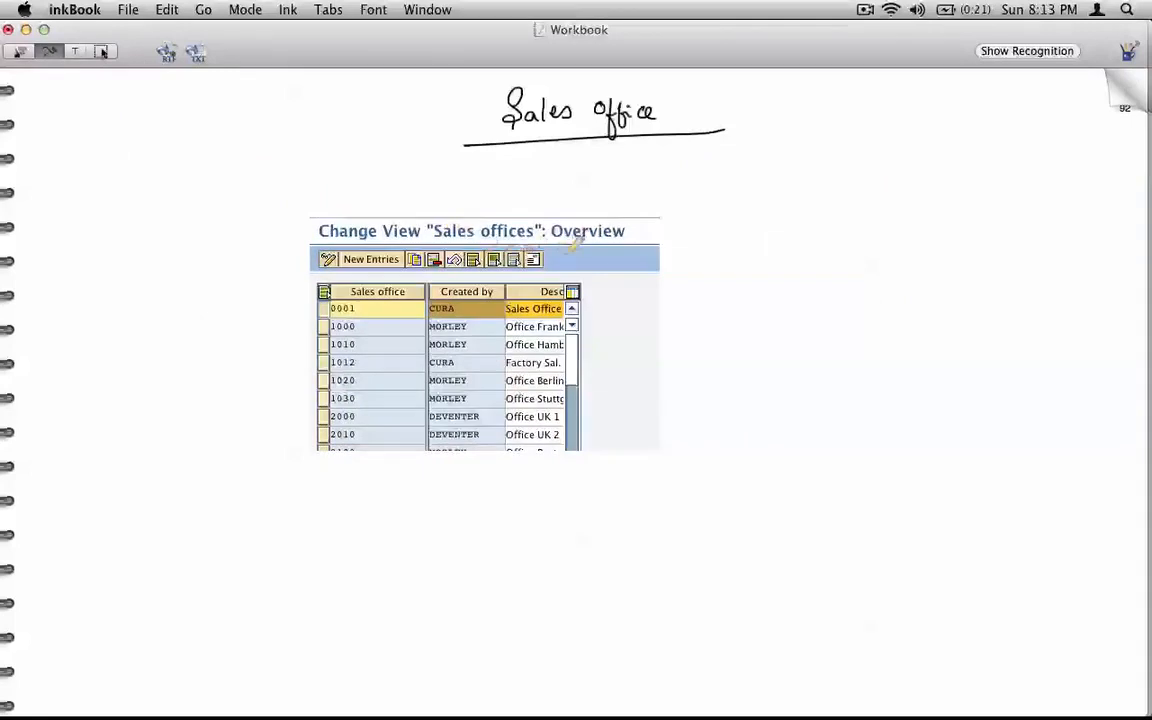
mouse_move(563, 255)
mouse_down()
mouse_move(577, 261)
mouse_move(569, 270)
mouse_move(682, 206)
mouse_move(707, 211)
mouse_up()
click(705, 196)
drag(731, 193, 722, 229)
mouse_move(775, 196)
mouse_down()
mouse_move(767, 232)
mouse_move(801, 201)
mouse_up()
mouse_move(818, 182)
mouse_down()
mouse_move(817, 198)
mouse_move(833, 197)
mouse_up()
drag(843, 190, 928, 186)
mouse_move(931, 185)
mouse_down()
mouse_move(981, 171)
mouse_move(1010, 178)
mouse_move(1038, 162)
mouse_move(1075, 178)
mouse_up()
drag(1080, 158, 1081, 166)
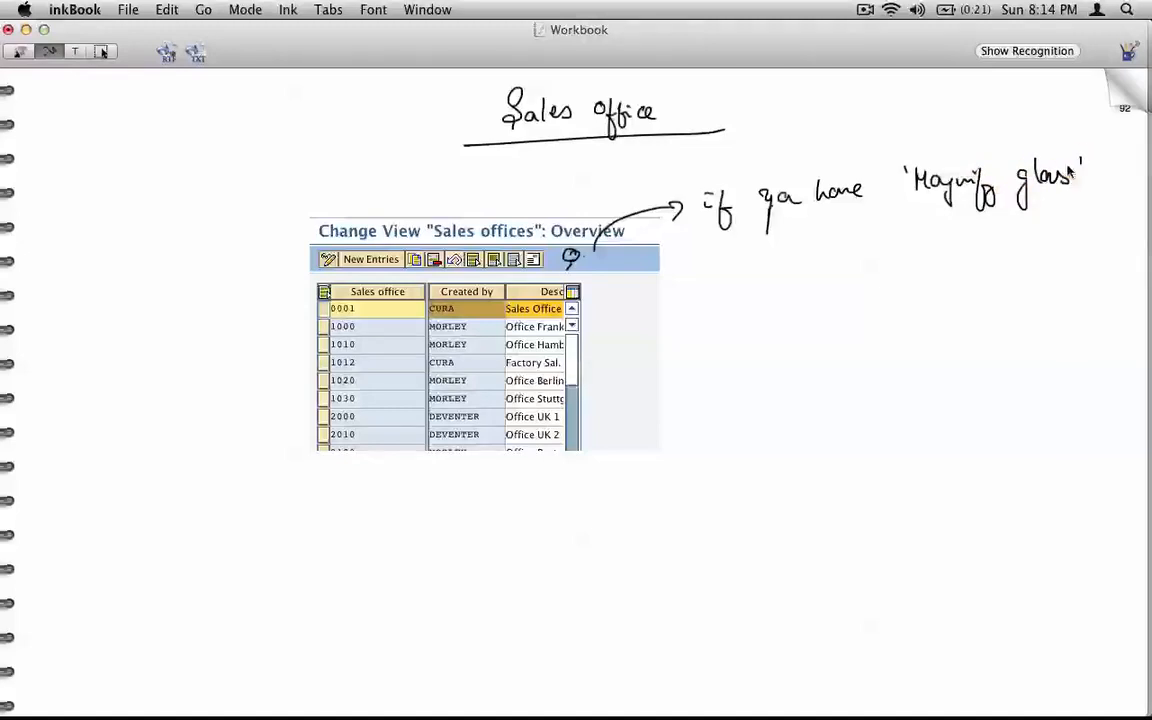
Step: Write "Safer to choose 'copy'" under the note and draw a small arrow pointing at New Entries in the capture
mouse_move(777, 252)
mouse_down()
mouse_move(790, 270)
mouse_move(1012, 250)
mouse_move(1020, 266)
mouse_move(1032, 250)
mouse_move(1042, 268)
mouse_up()
drag(1055, 230, 1056, 240)
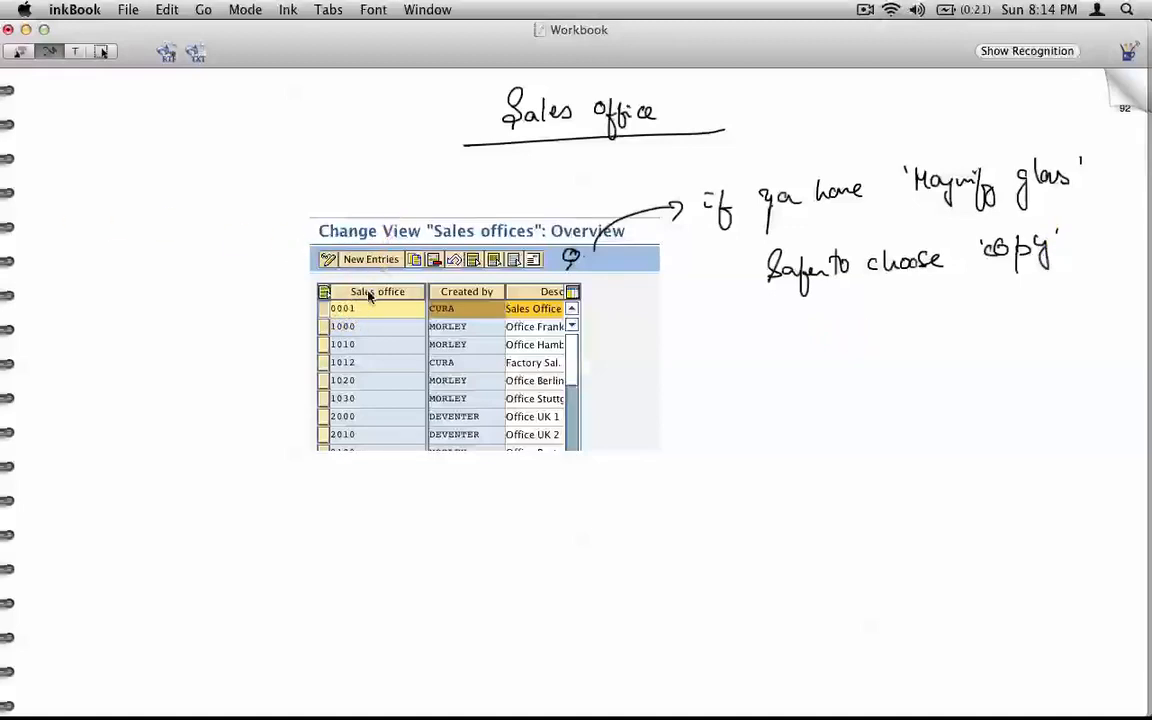
drag(386, 237, 372, 252)
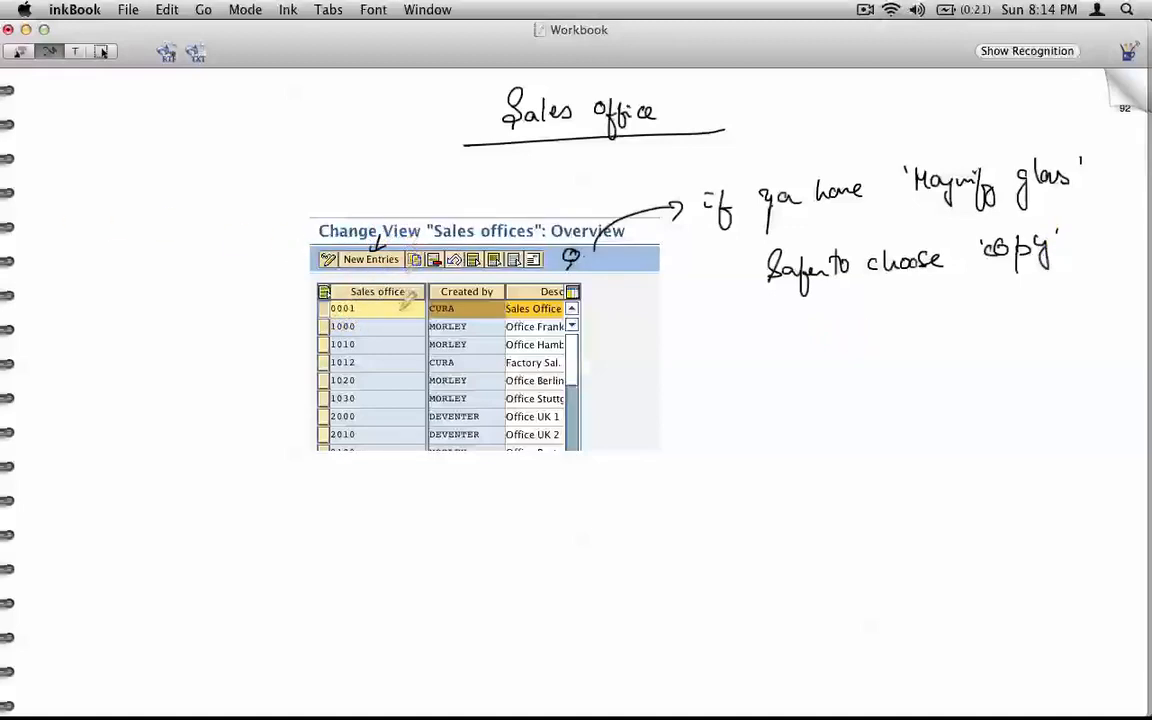
Step: Draw small arrows pointing at the row selector of sales office 0001 and at the copy icon in the capture
drag(287, 310, 311, 307)
mouse_move(409, 277)
mouse_down()
mouse_move(409, 288)
mouse_move(418, 280)
mouse_up()
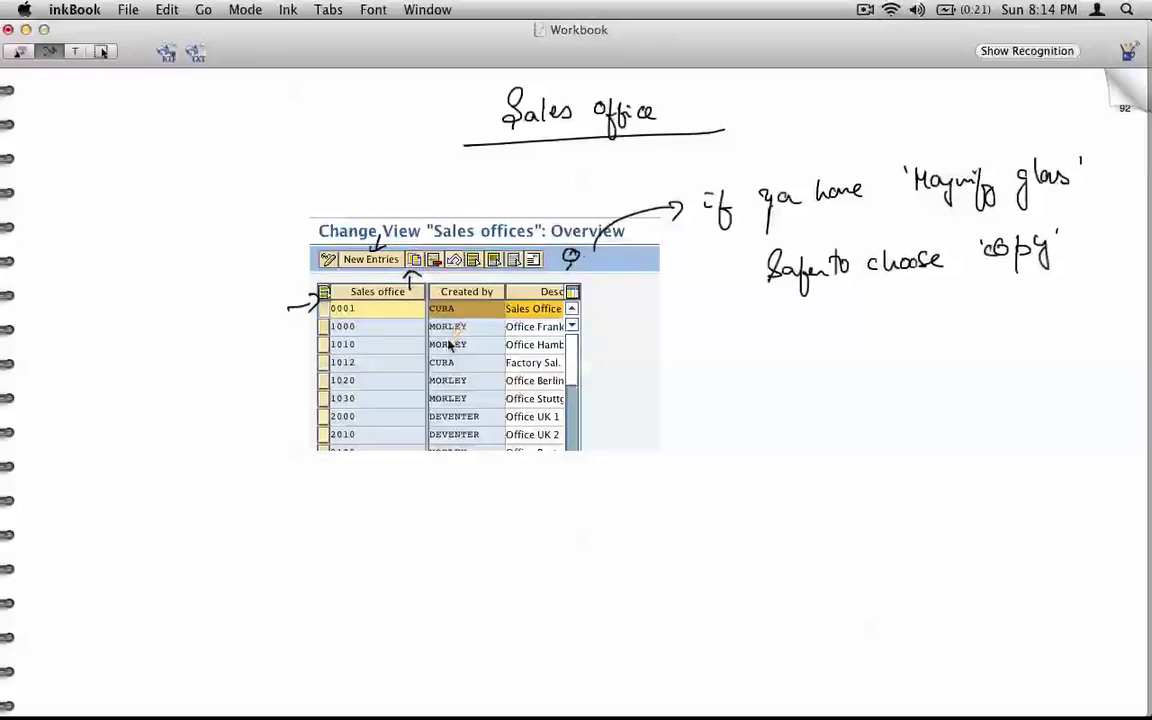
Step: Switch to SAPGUI and add a new sales office BAYA with the description "Bay Area"
key(super+Tab)
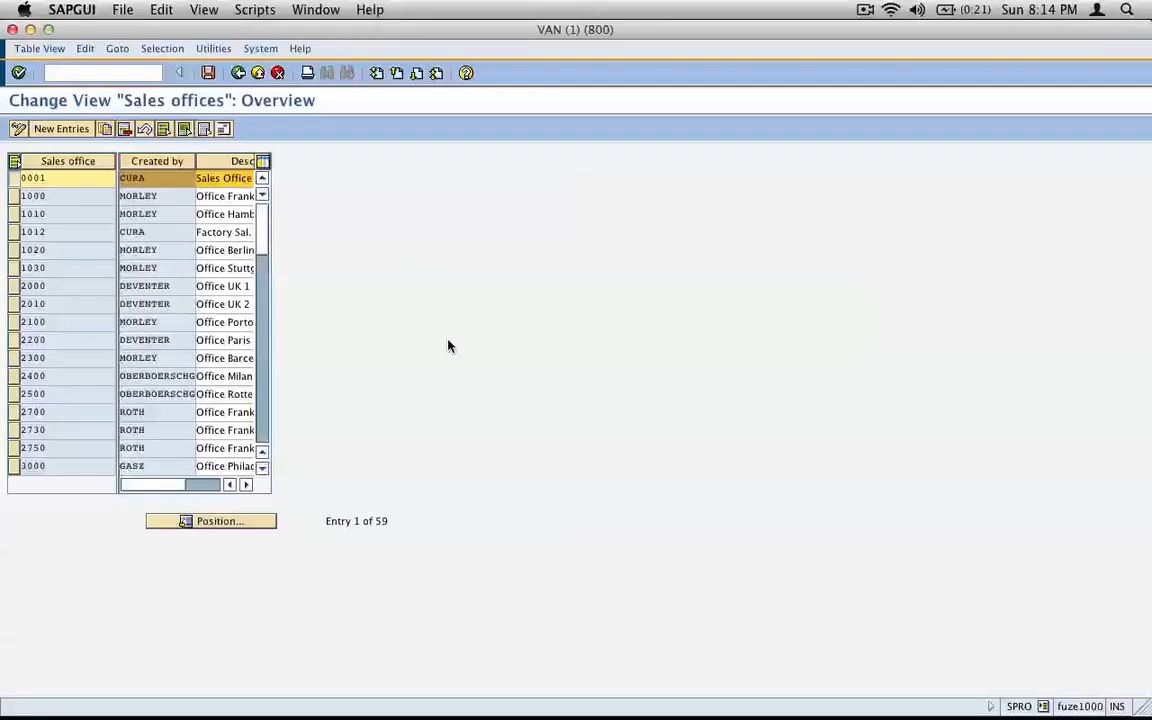
click(74, 133)
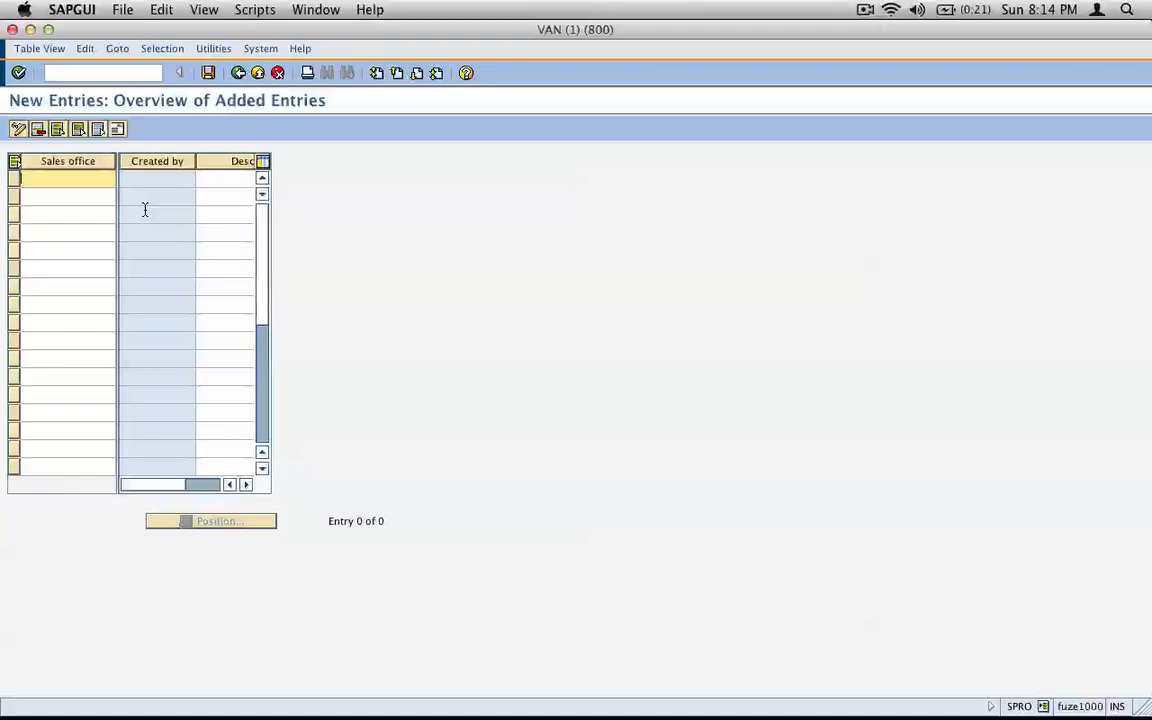
text(A)
key(Tab)
text(Basy)
key(BackSpace)
key(BackSpace)
text(y Area)
key(Return)
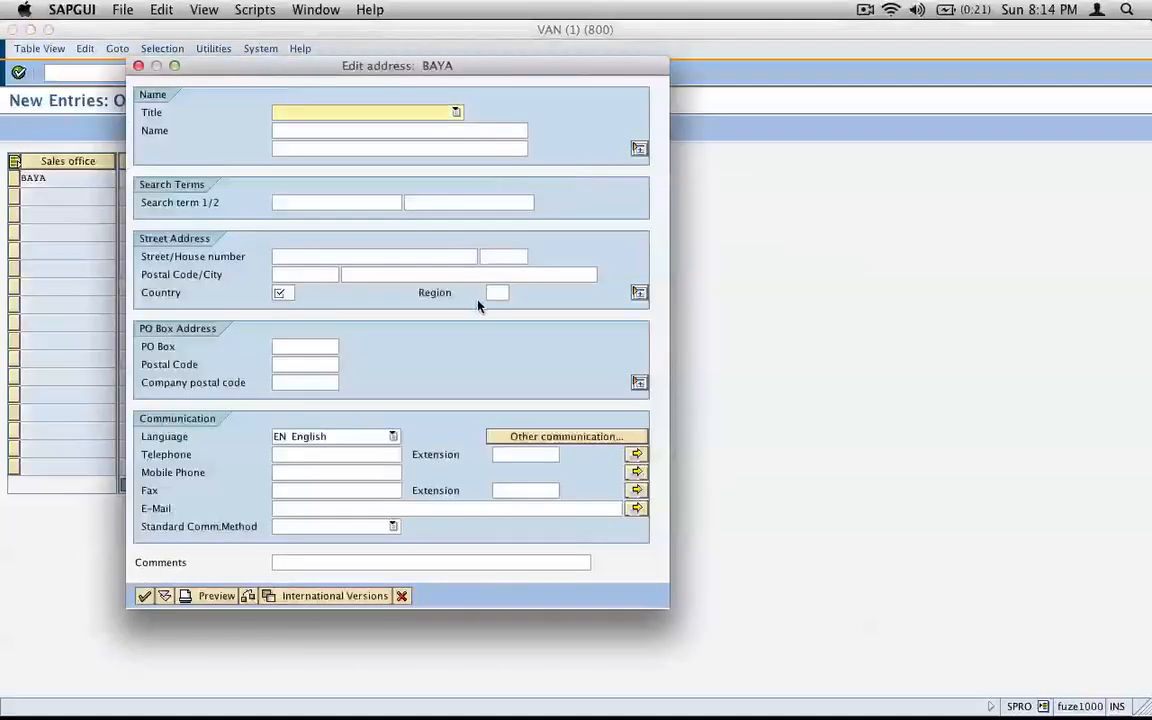
Step: Fill in the sales office address with the name "bay area sales off" and country US, and confirm it
drag(345, 65, 523, 124)
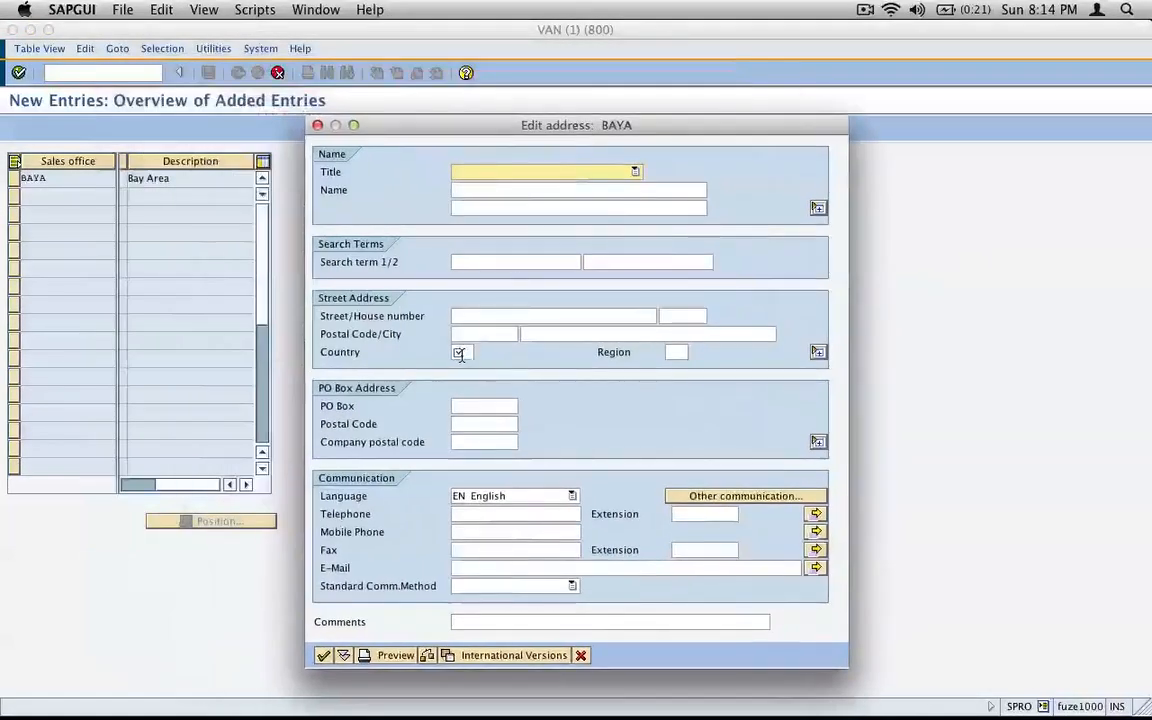
click(482, 191)
text(bay area sales off)
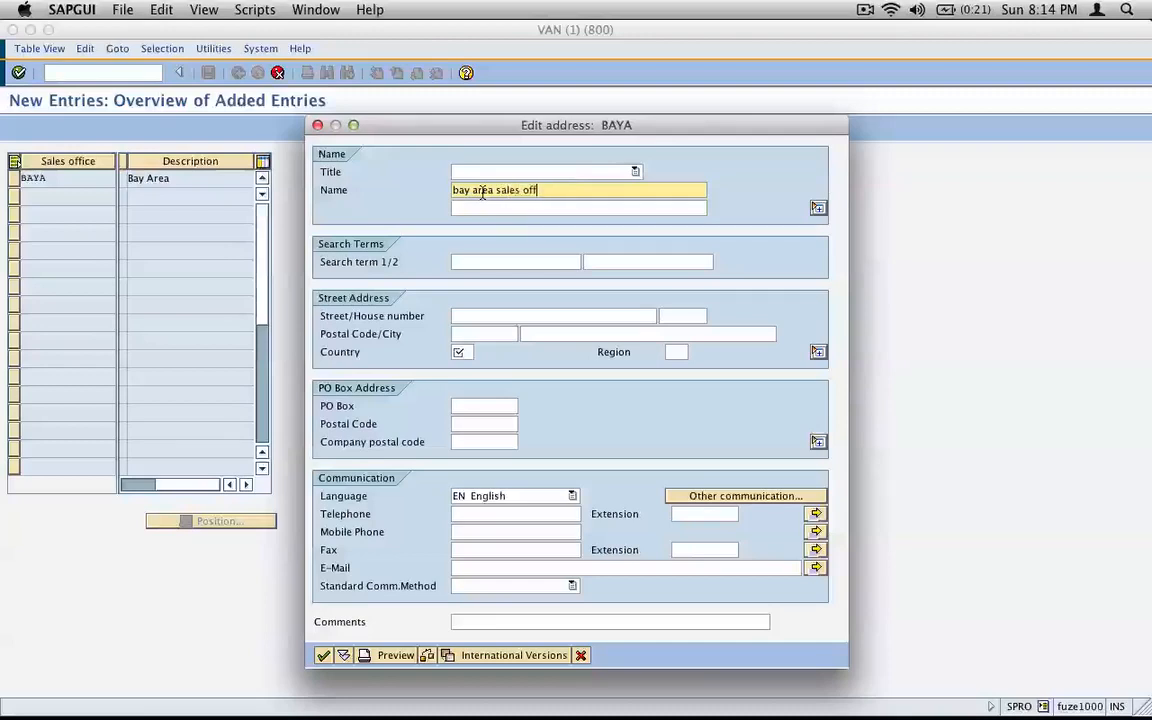
click(467, 352)
text(us)
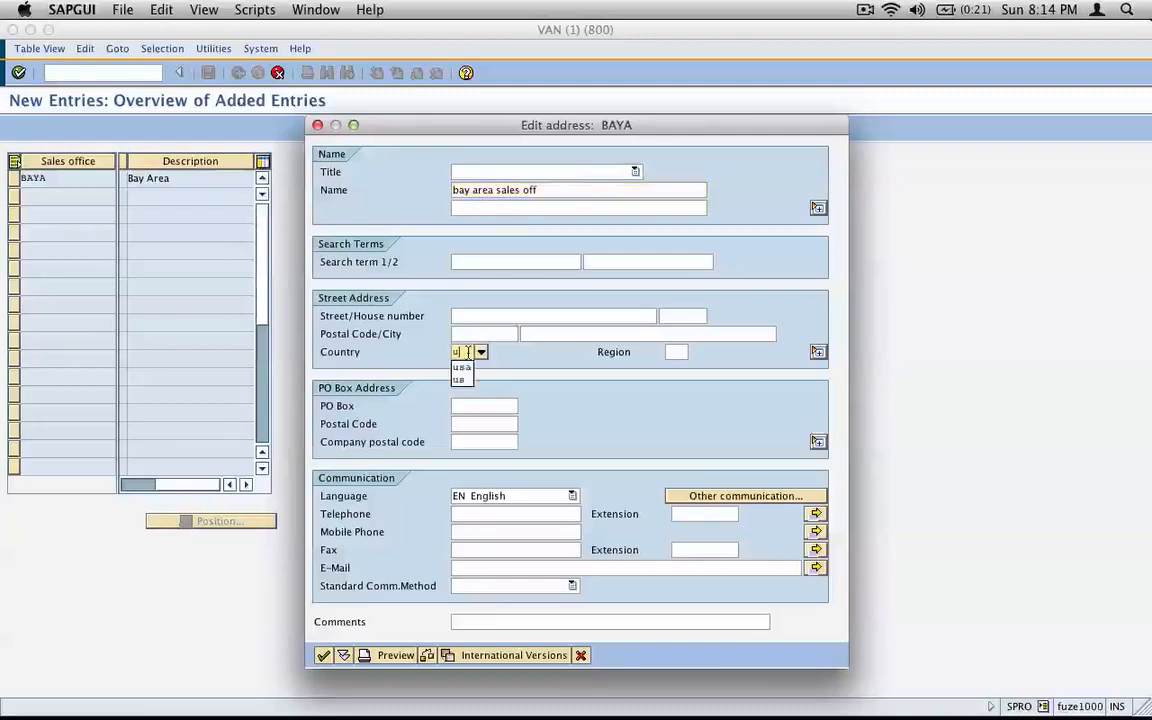
click(324, 655)
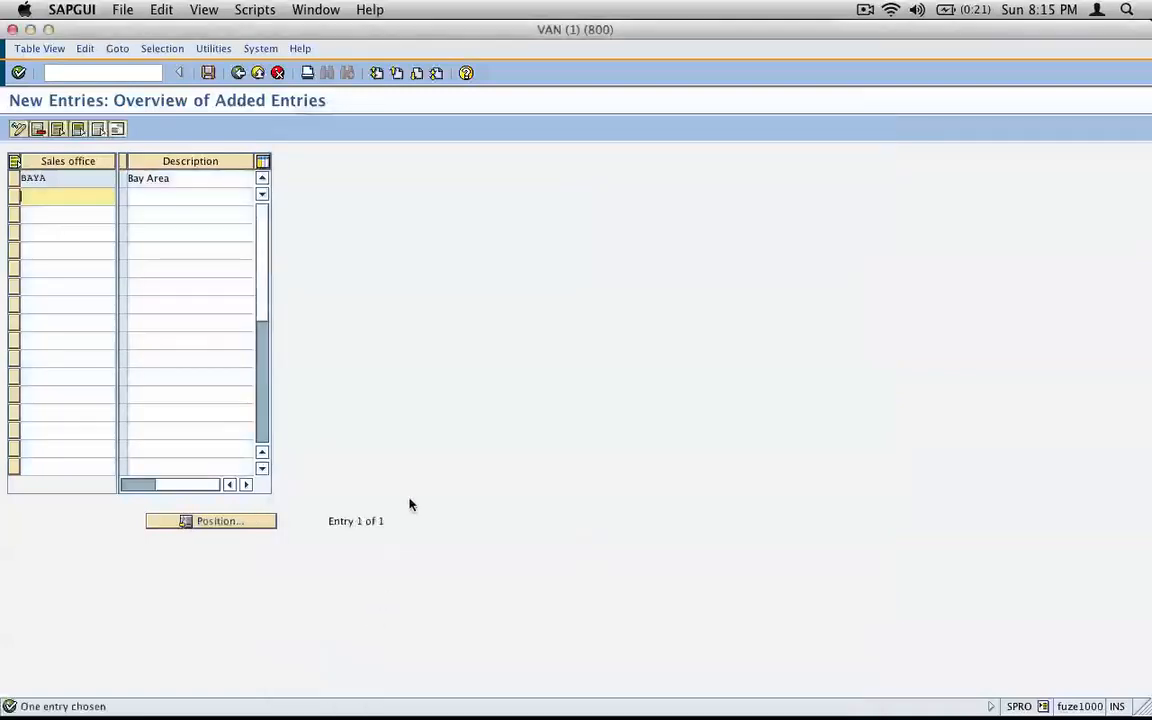
Step: Save the sales office under a new customizing request described "create sales office - BAYA - bay area"
click(208, 73)
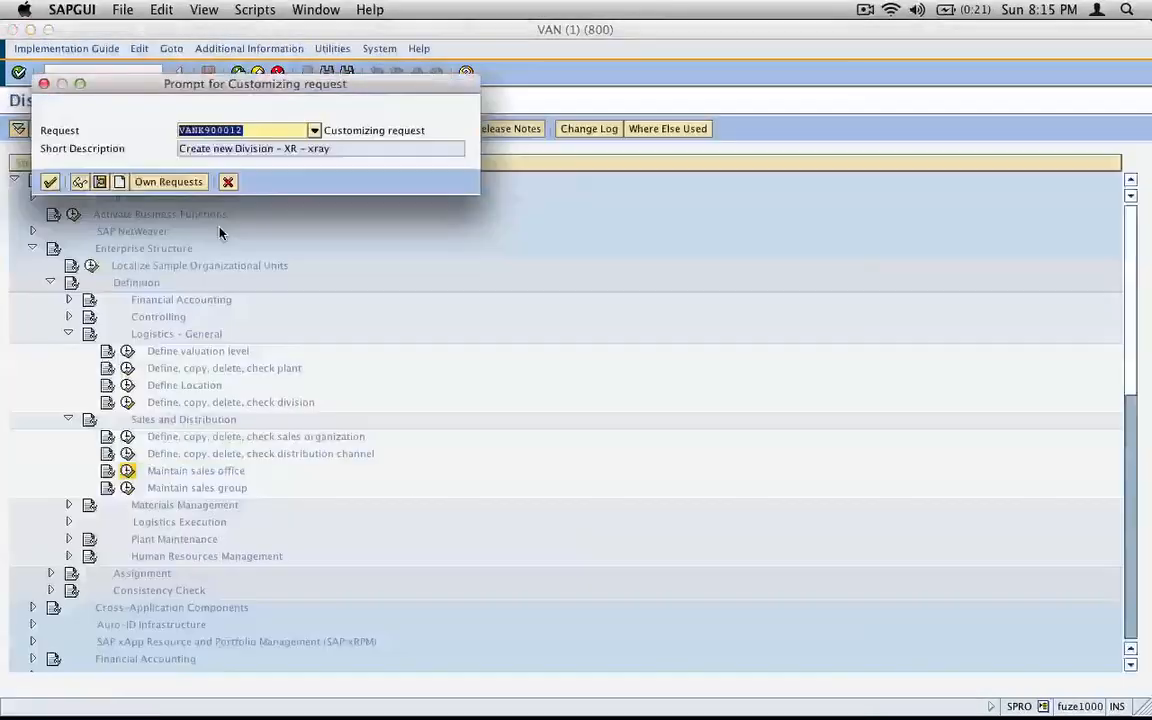
click(119, 182)
text(create)
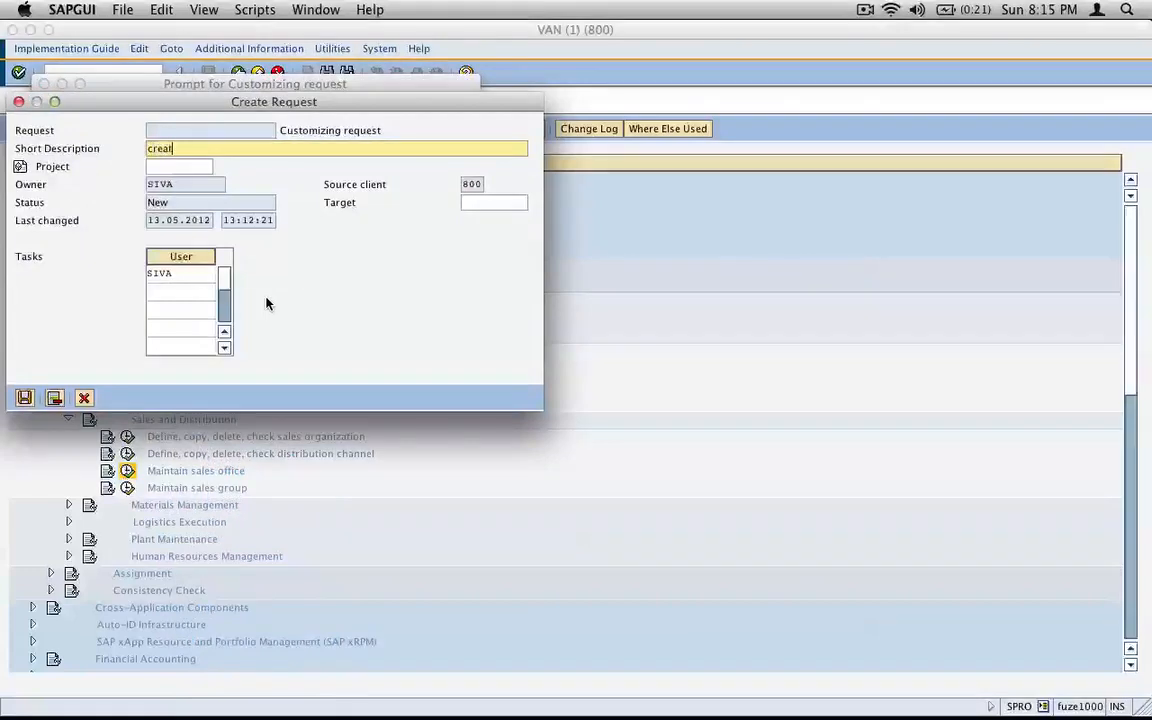
text( sales o)
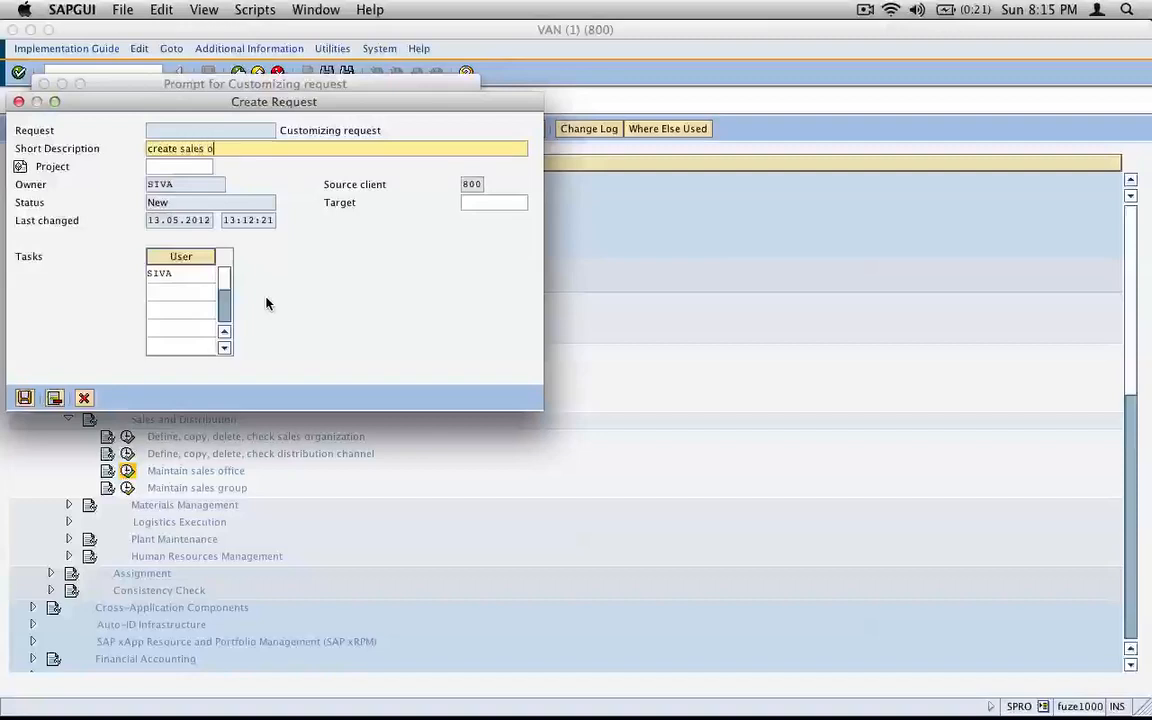
text(ffice - BAYA - bay area)
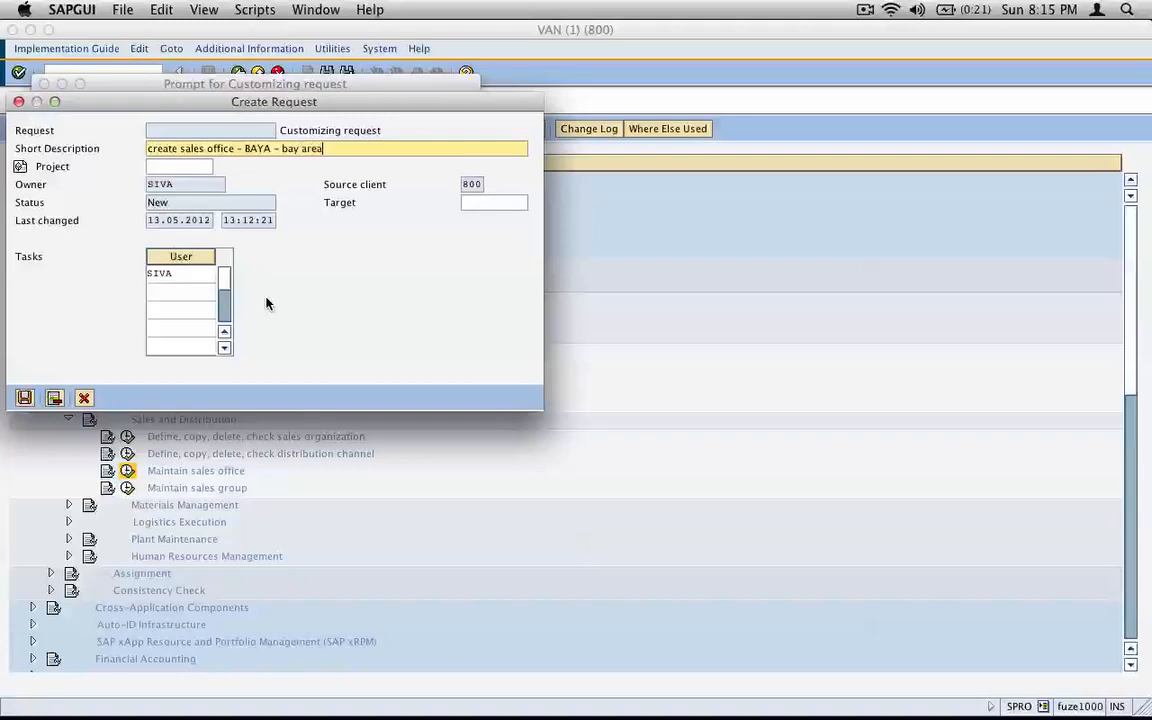
key(Return)
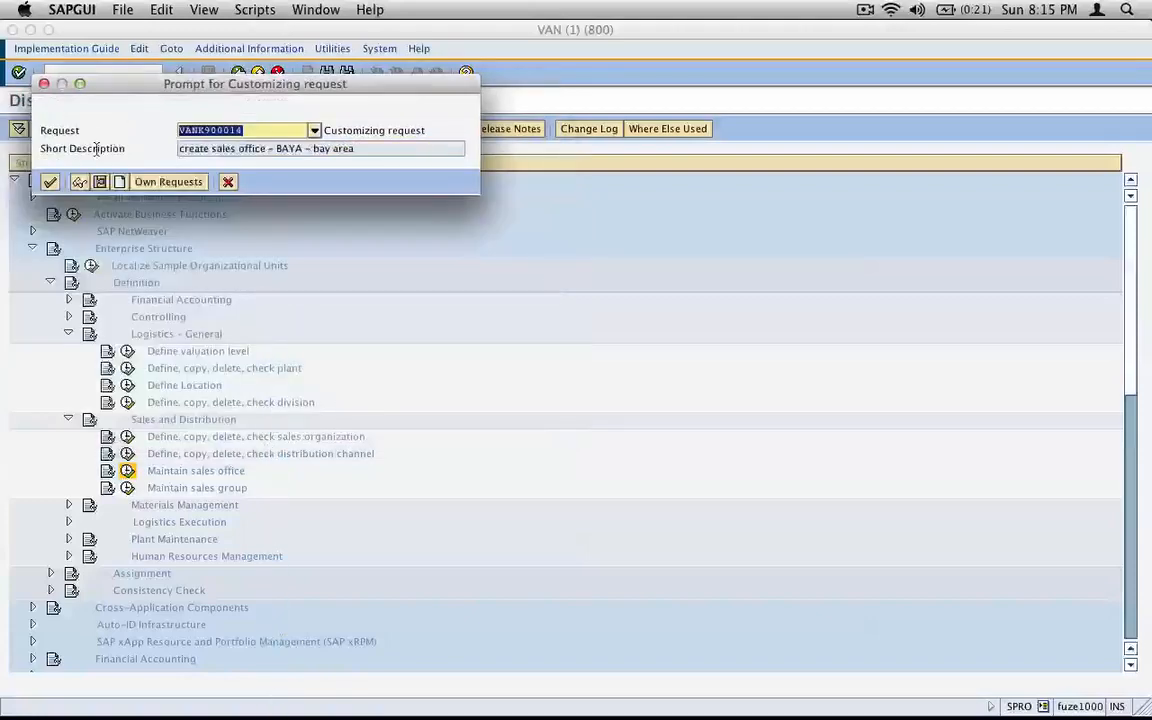
click(48, 182)
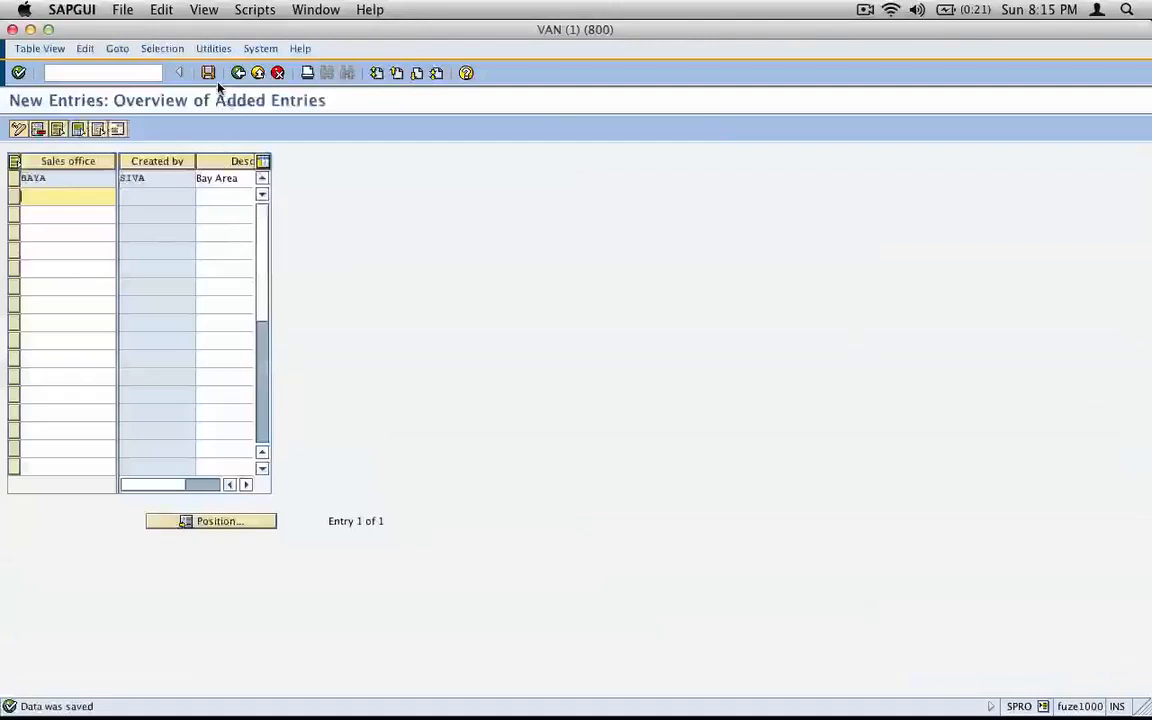
Step: Leave the sales offices view for the implementation guide and open Maintain sales group
click(212, 75)
click(239, 73)
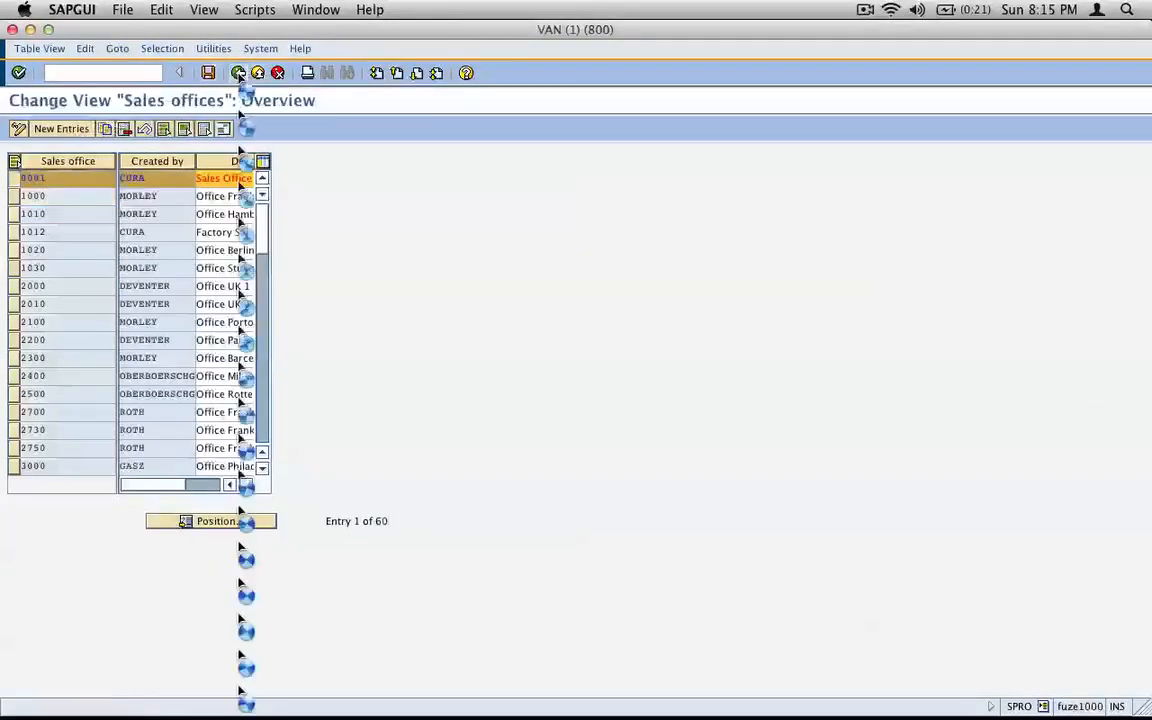
click(239, 74)
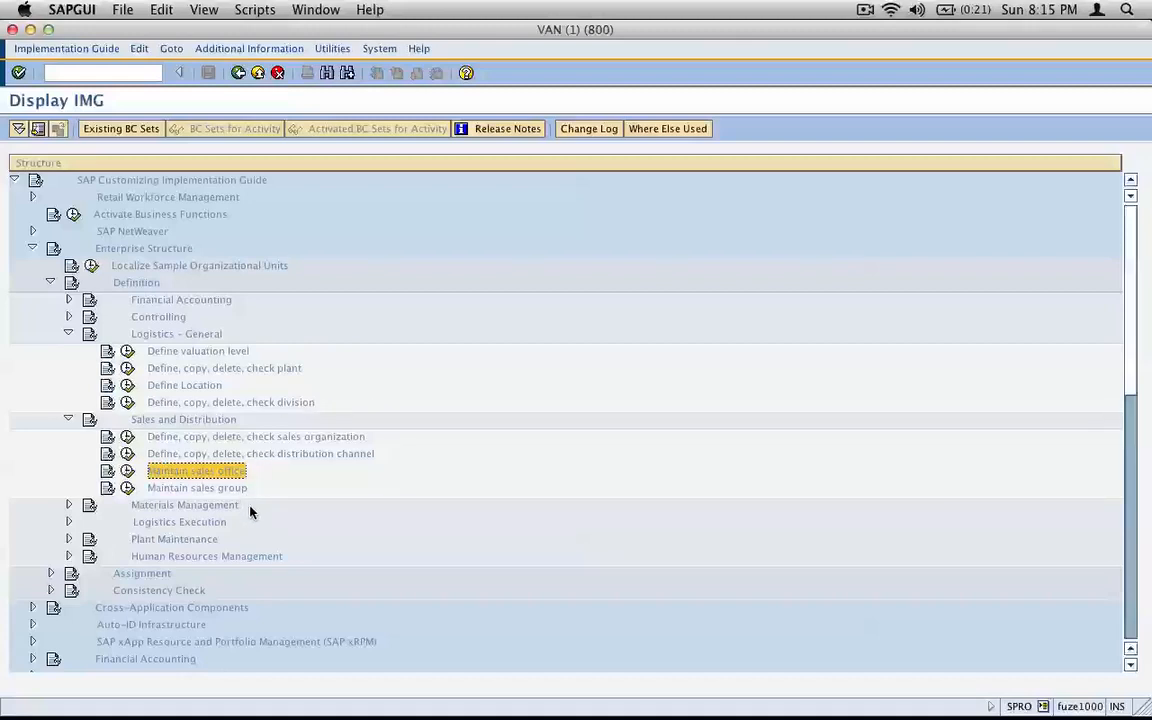
click(226, 492)
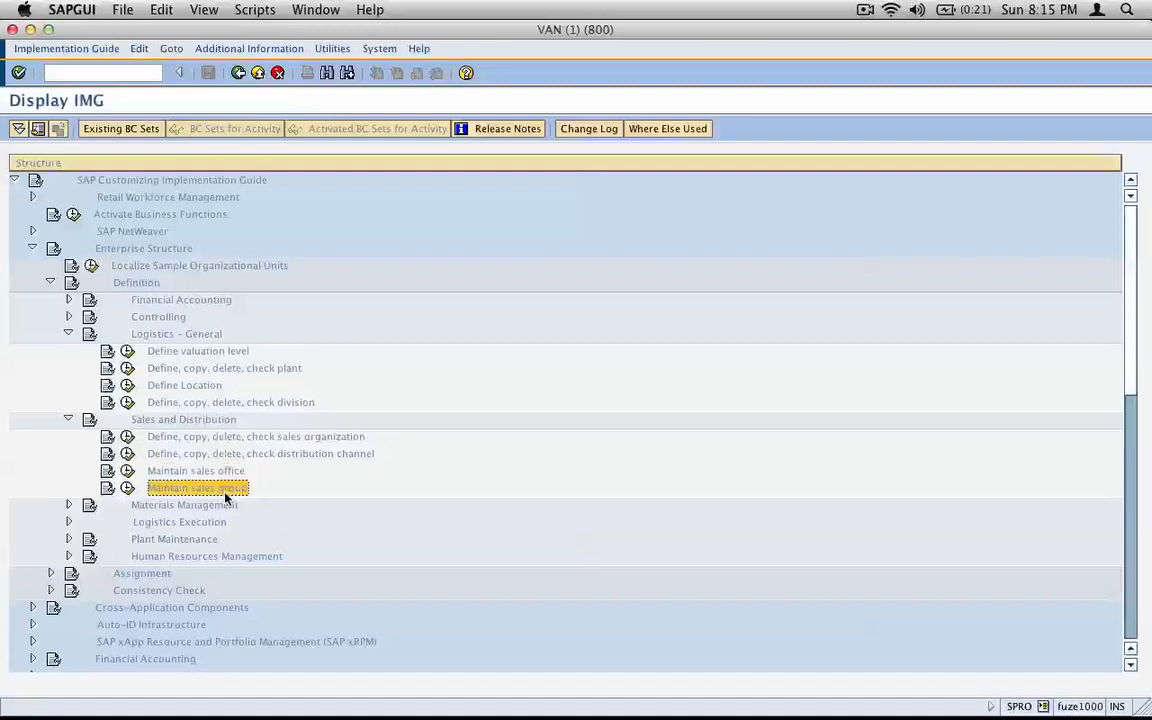
click(127, 487)
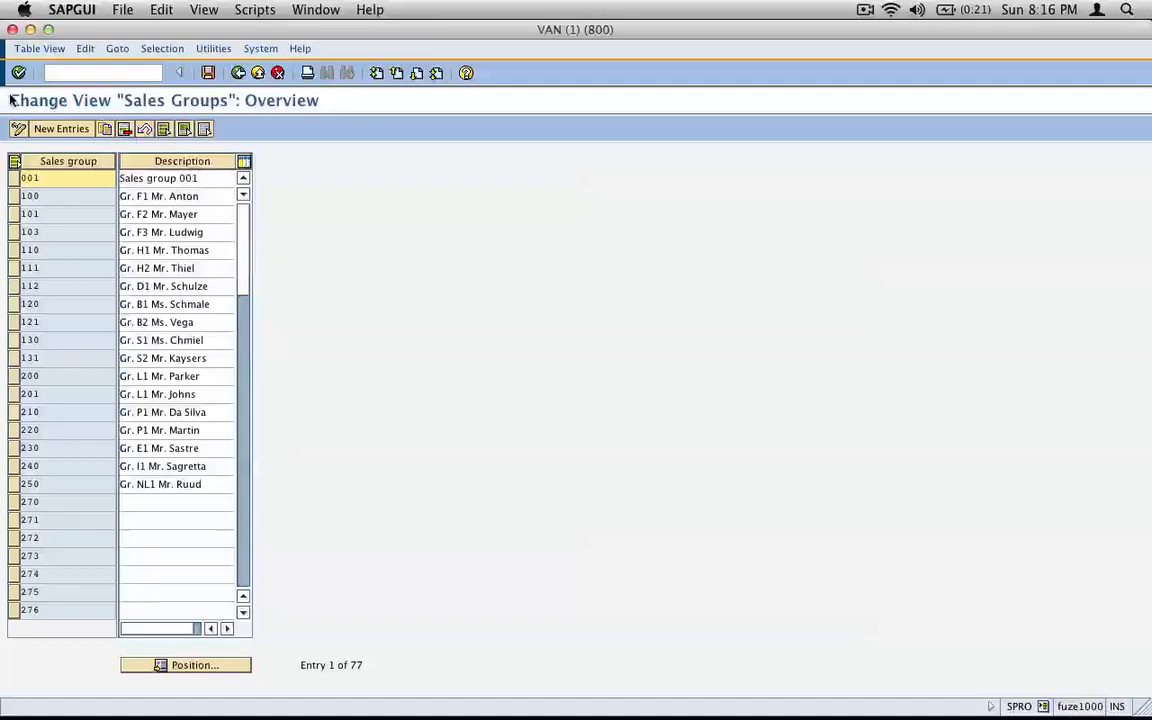
Step: Add a new sales group CON with the description "consumables"
click(61, 129)
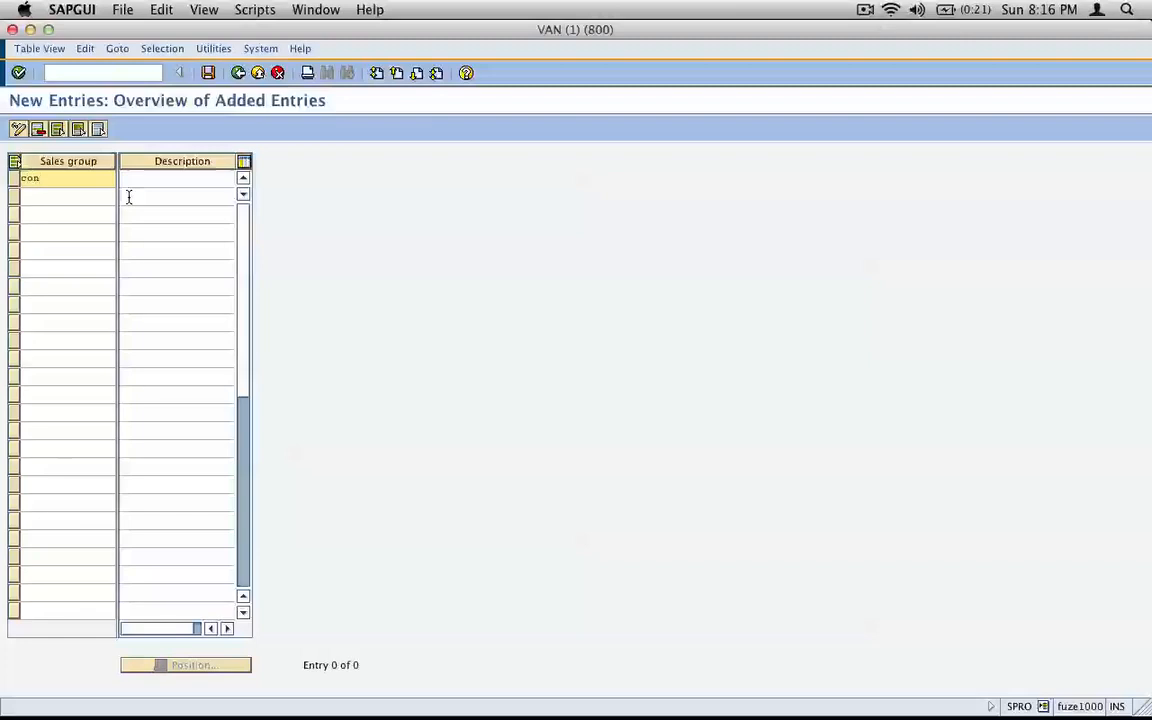
key(Tab)
text(consum)
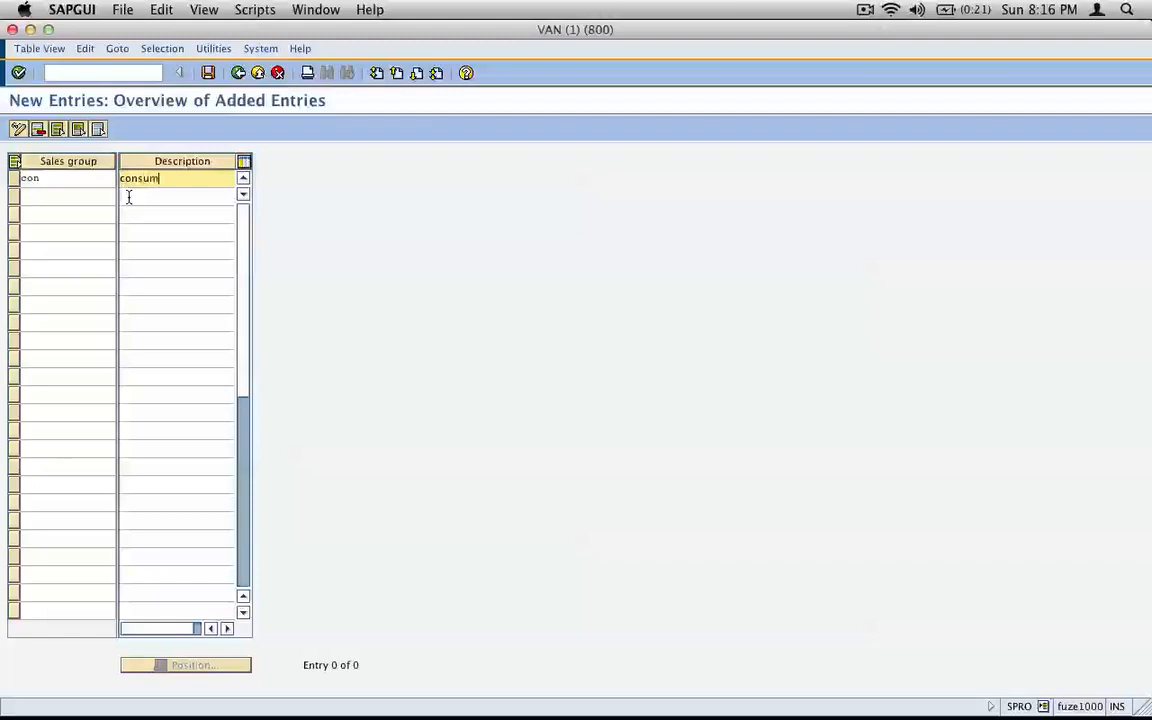
text(ables)
key(Return)
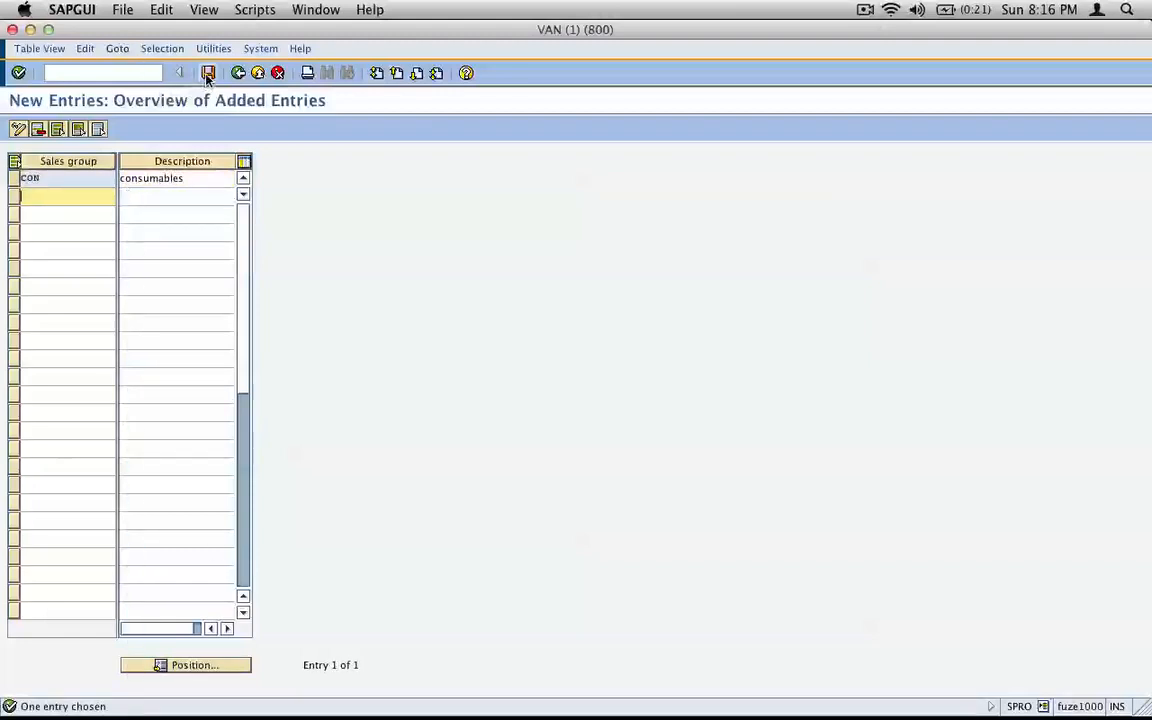
Step: Capture the new entries overview from its title down to the sales group CON row
key(super+shift+4)
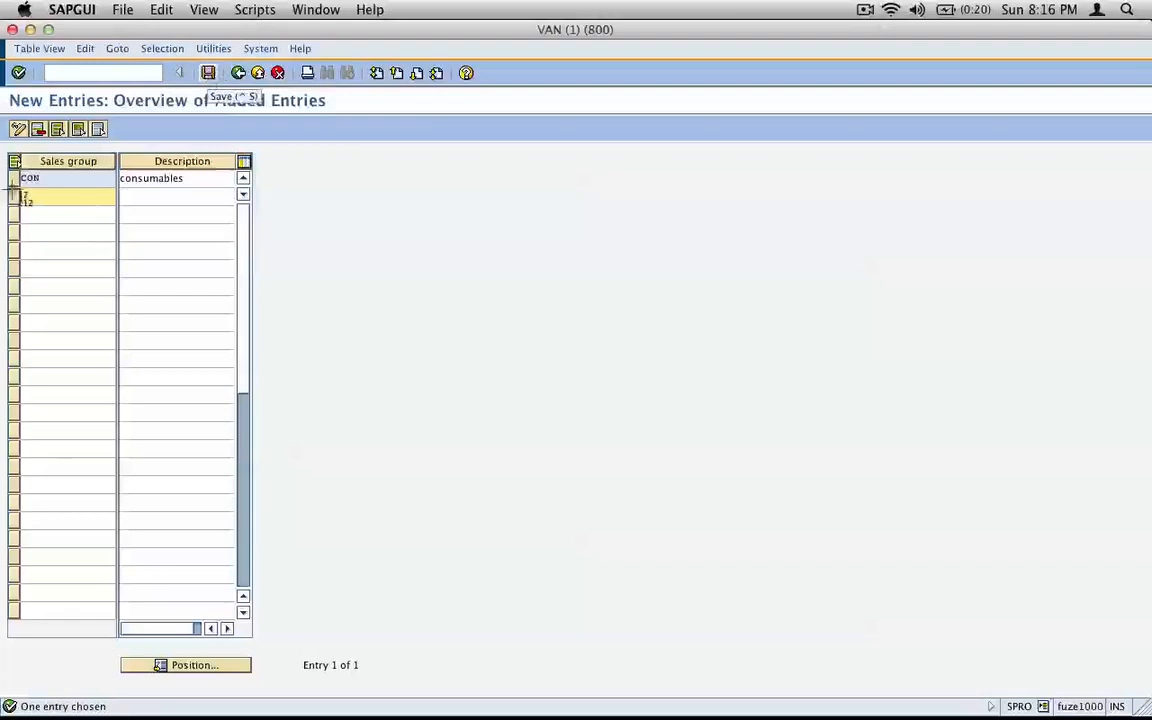
key(Escape)
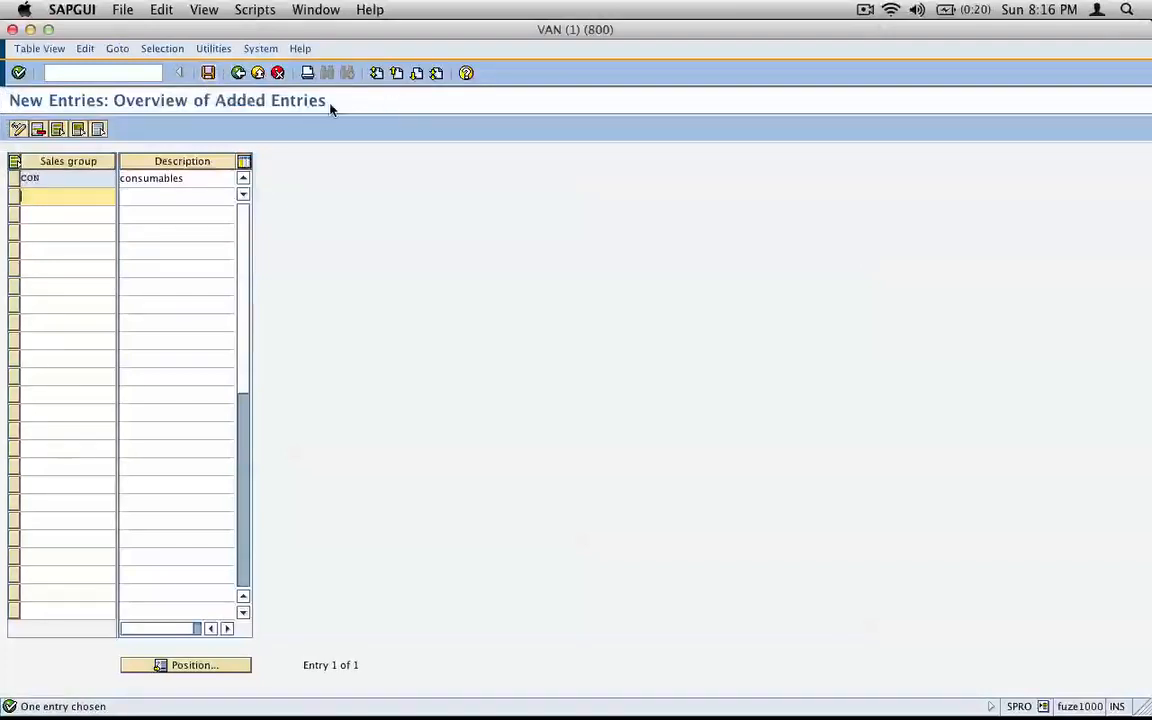
key(super+shift+4)
drag(348, 90, 5, 215)
Step: On a new inkBook page, write the underlined heading "Sales Group" and place the pasted capture beneath it
key(super+Tab)
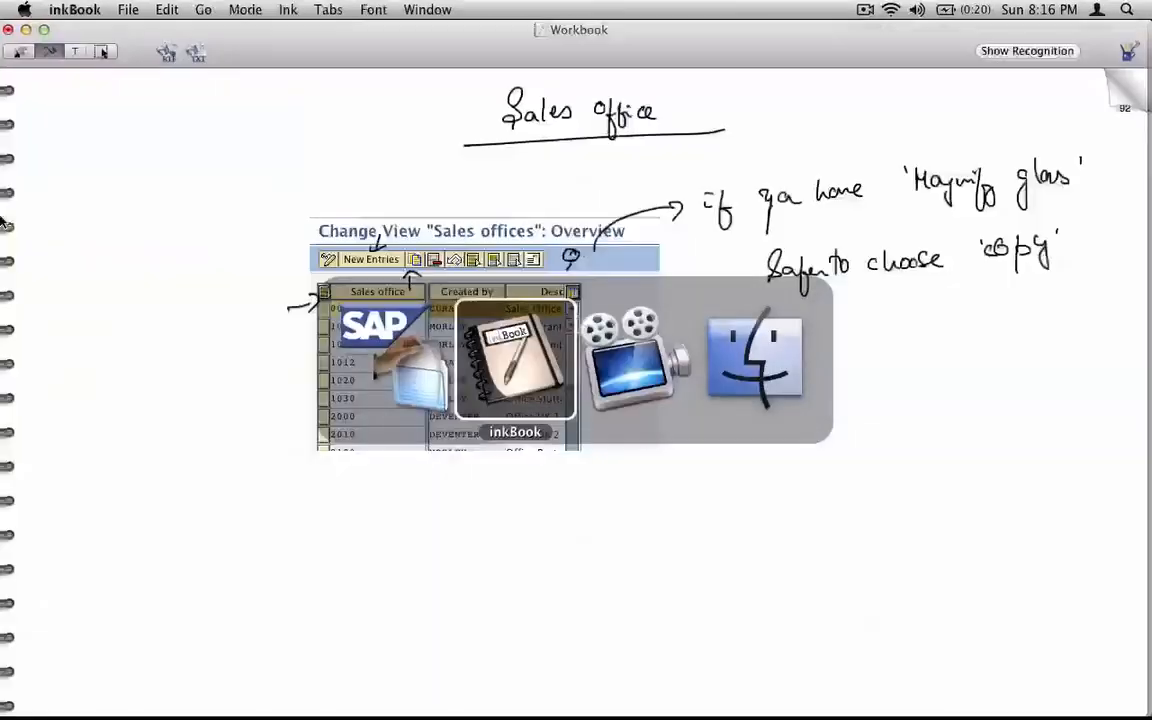
click(1124, 95)
mouse_move(530, 108)
mouse_down()
mouse_move(527, 123)
mouse_move(571, 111)
mouse_move(670, 120)
mouse_up()
drag(480, 148, 702, 137)
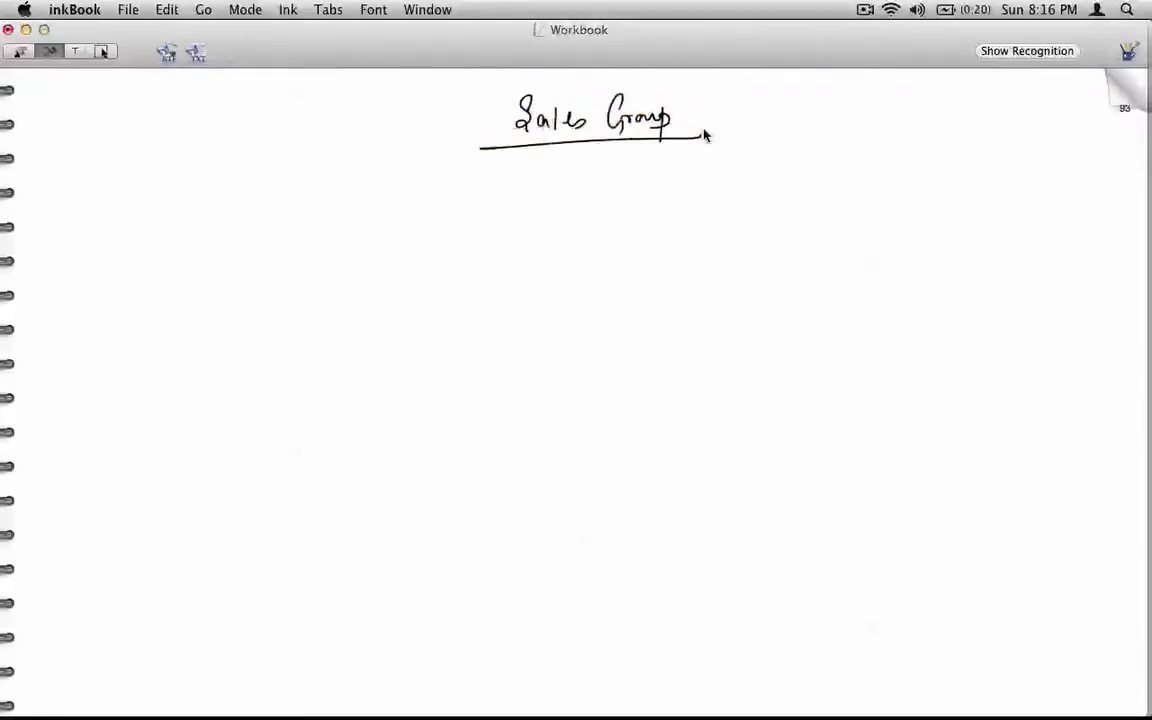
key(super+v)
click(103, 55)
drag(686, 291, 527, 233)
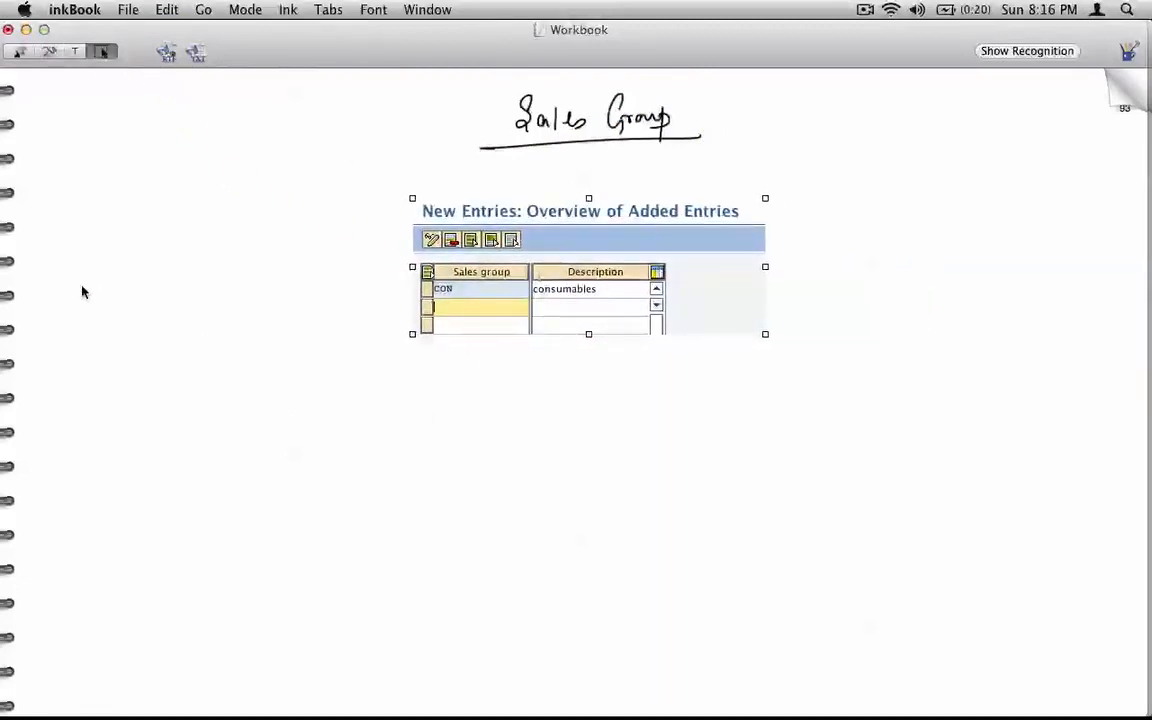
Step: Transfer the Sales Group heading and capture to the free area below the notes on the Sales office page, and save the workbook
key(super+Tab)
key(super+Tab)
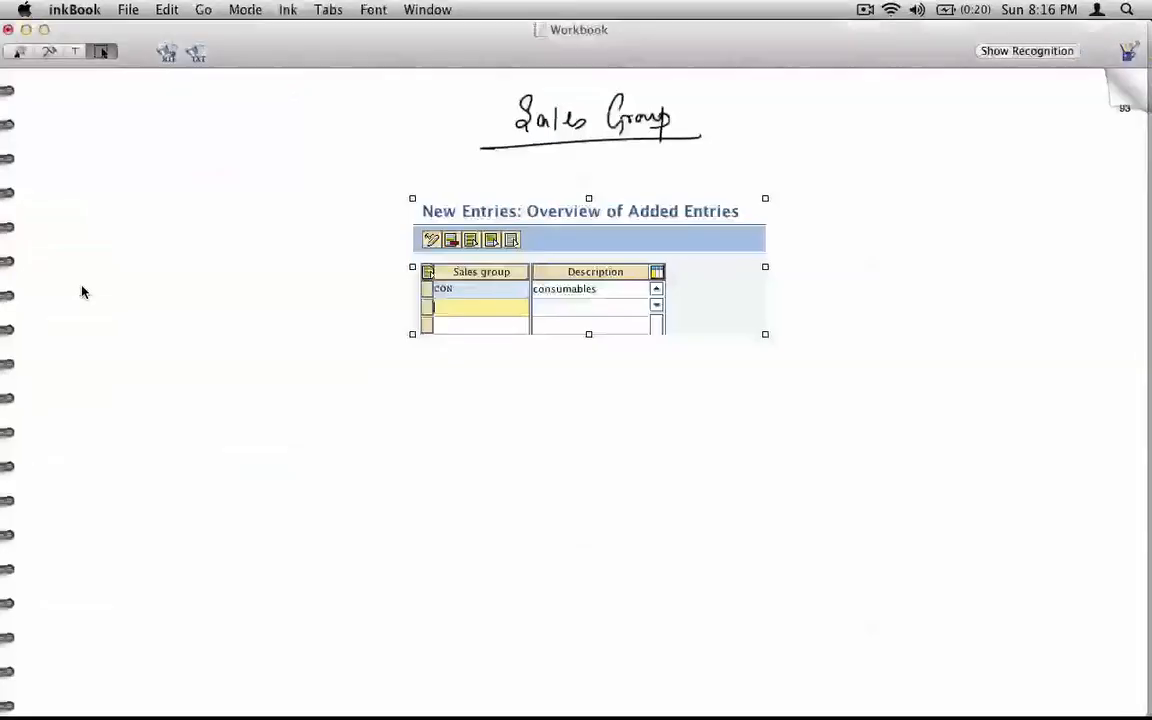
key(super+a)
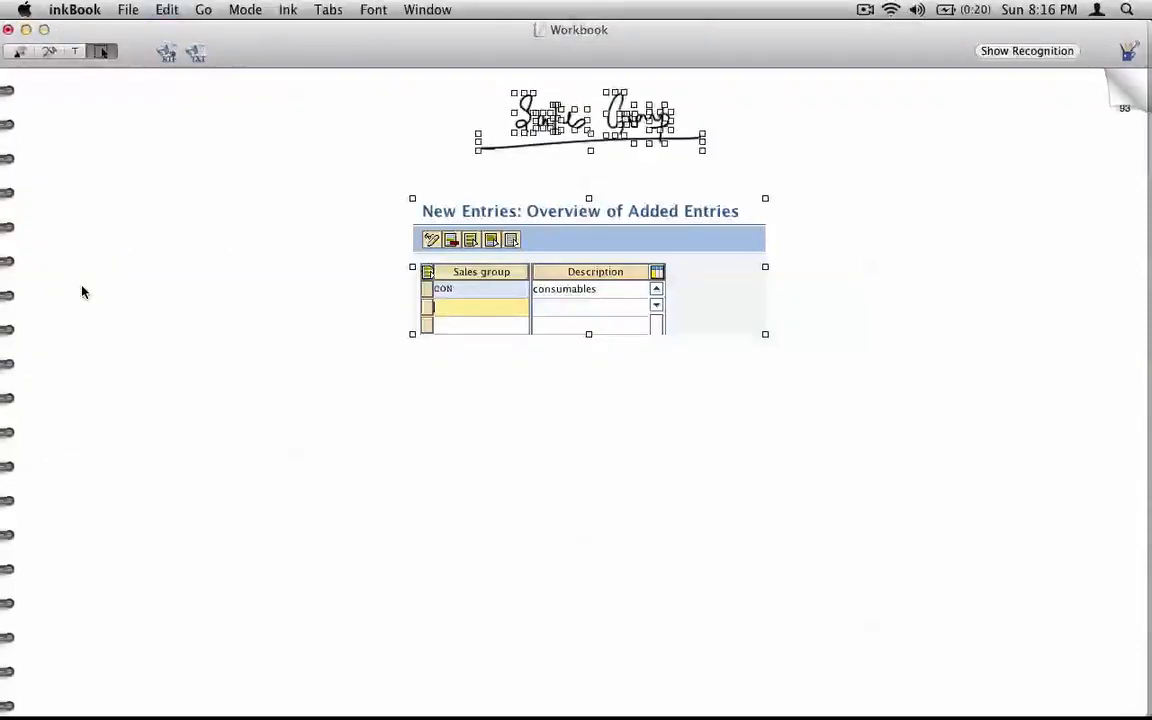
click(1124, 80)
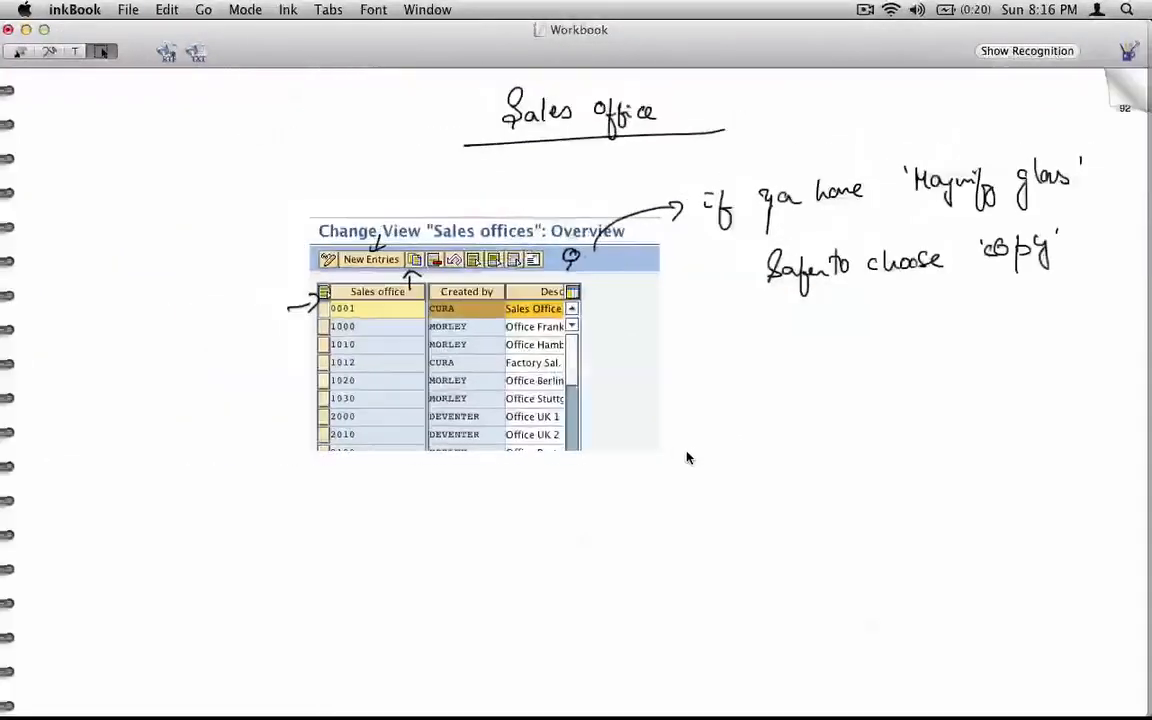
key(super+v)
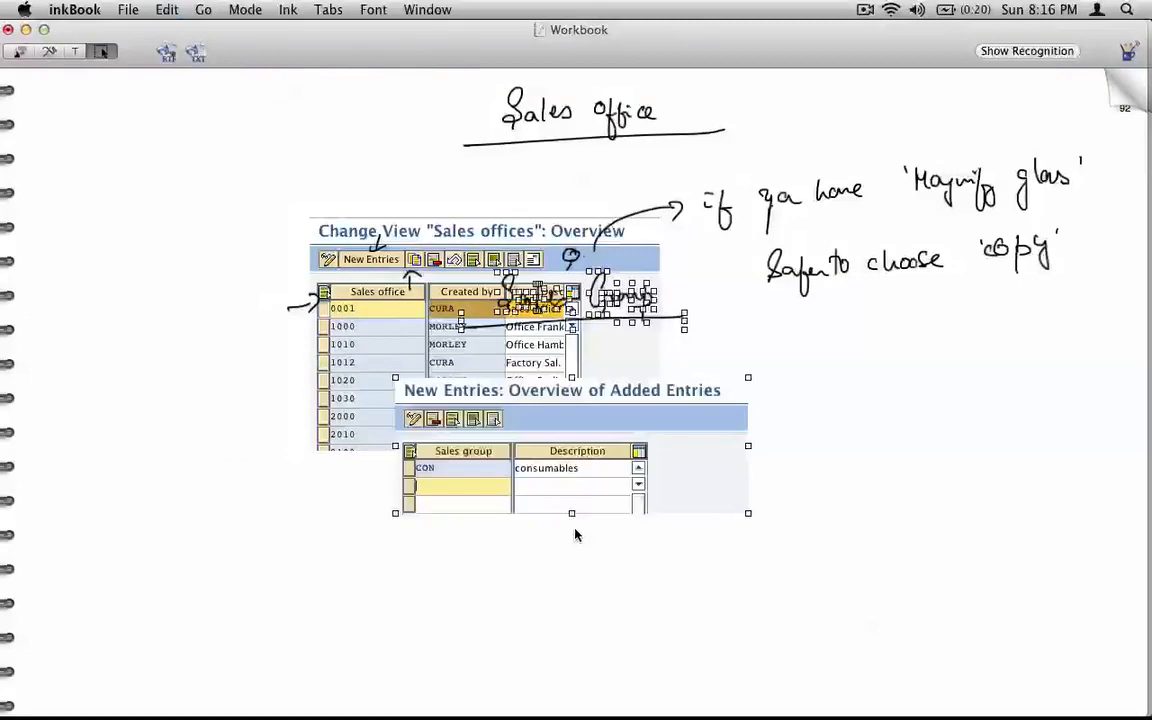
mouse_move(639, 472)
mouse_down()
mouse_move(641, 498)
mouse_move(961, 638)
mouse_move(978, 597)
mouse_up()
click(645, 630)
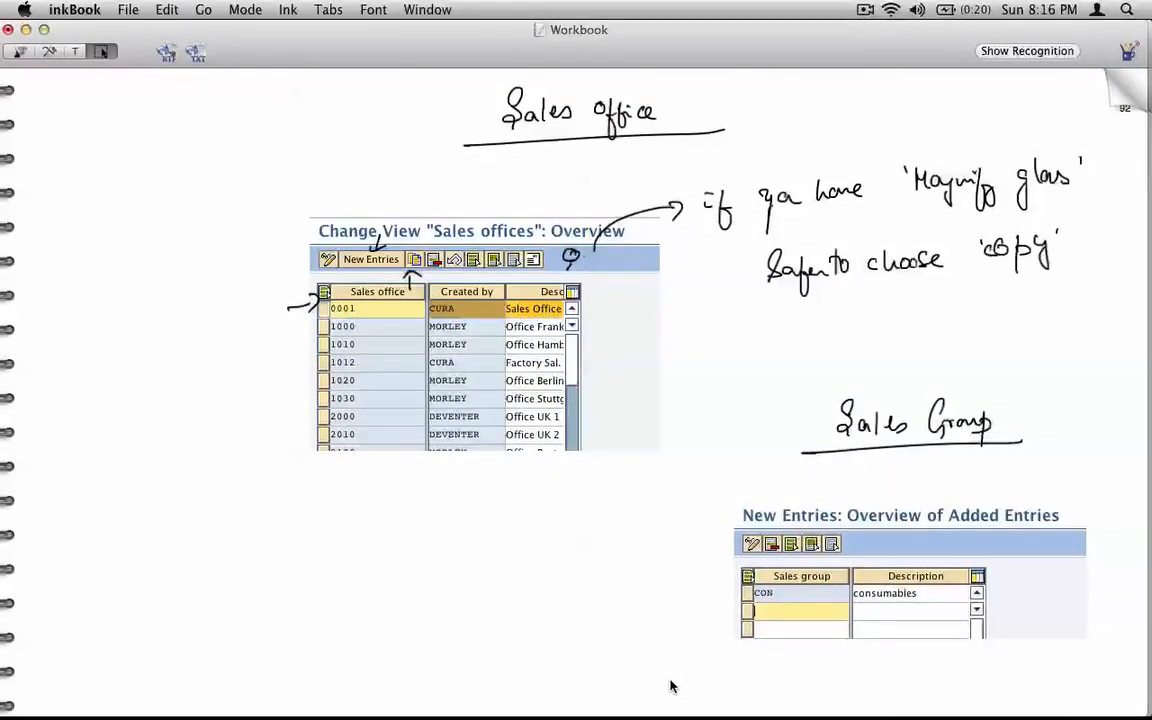
key(super+s)
Step: Switch to SAPGUI, save the sales group CON and start a new customizing request for it
key(super+Tab)
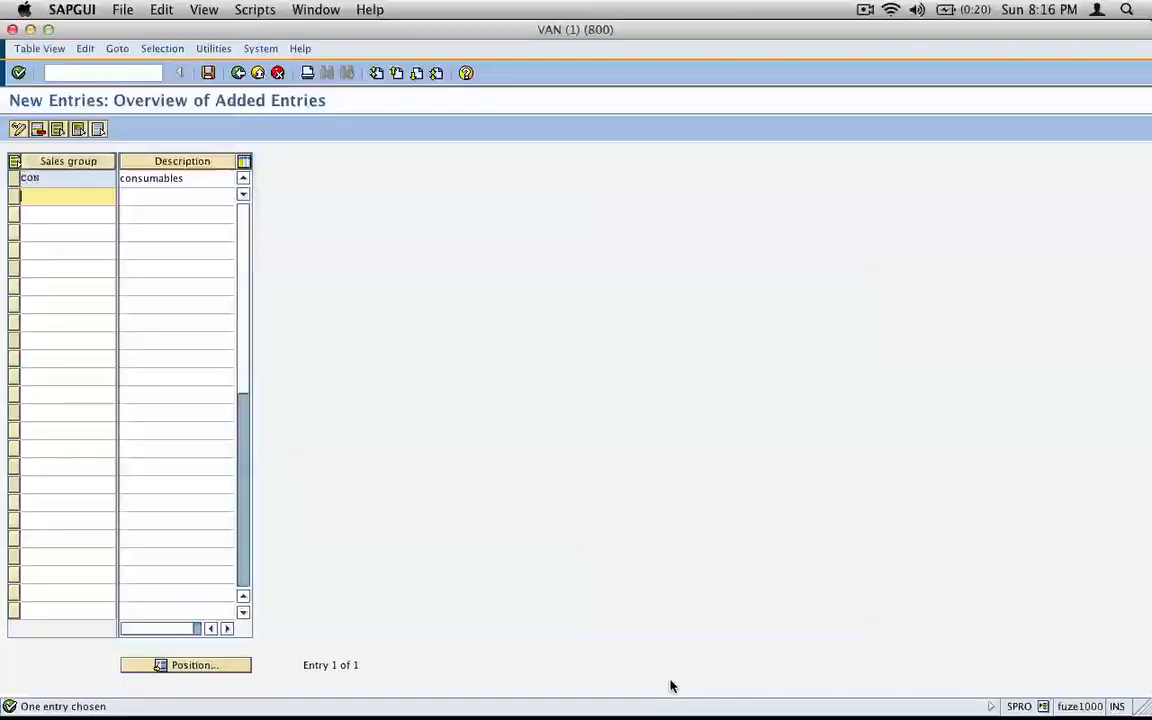
click(207, 76)
click(119, 199)
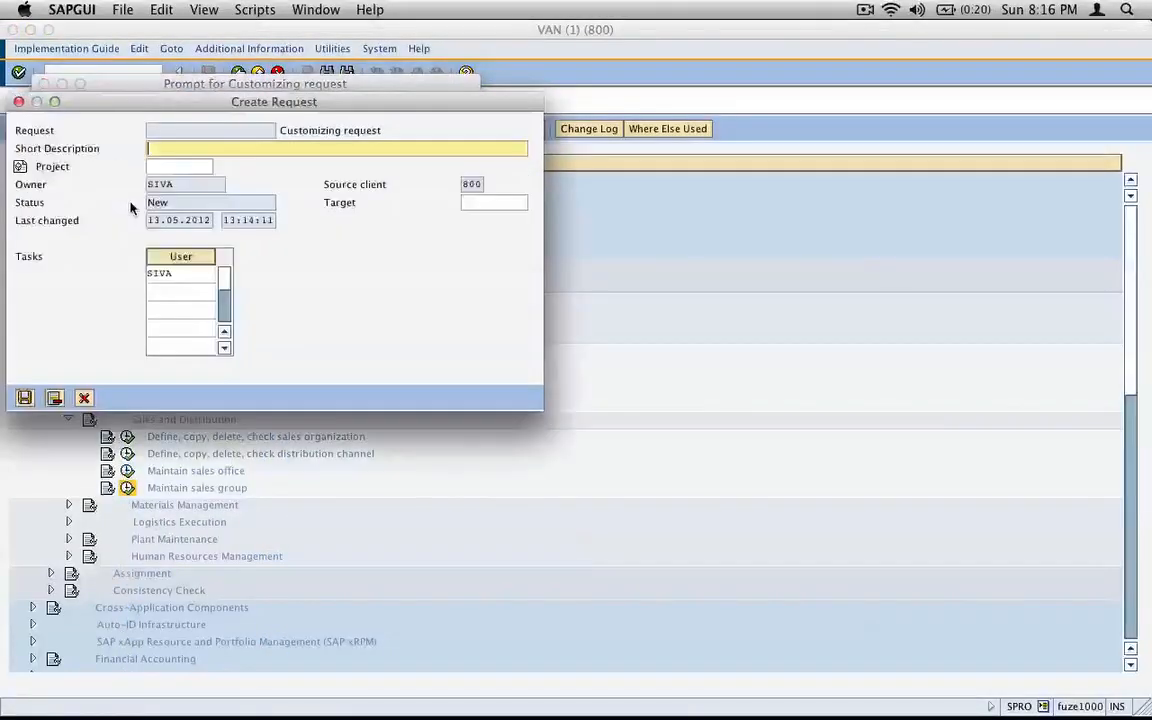